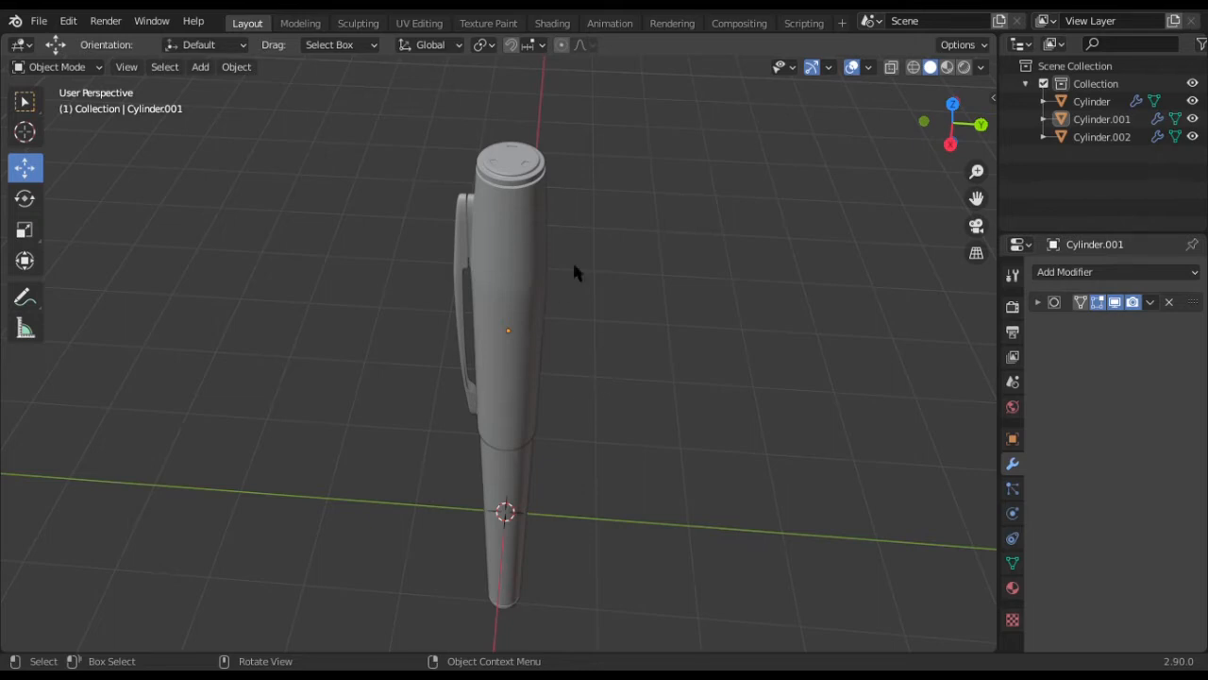
middle_drag(574, 364, 520, 267)
click(519, 267)
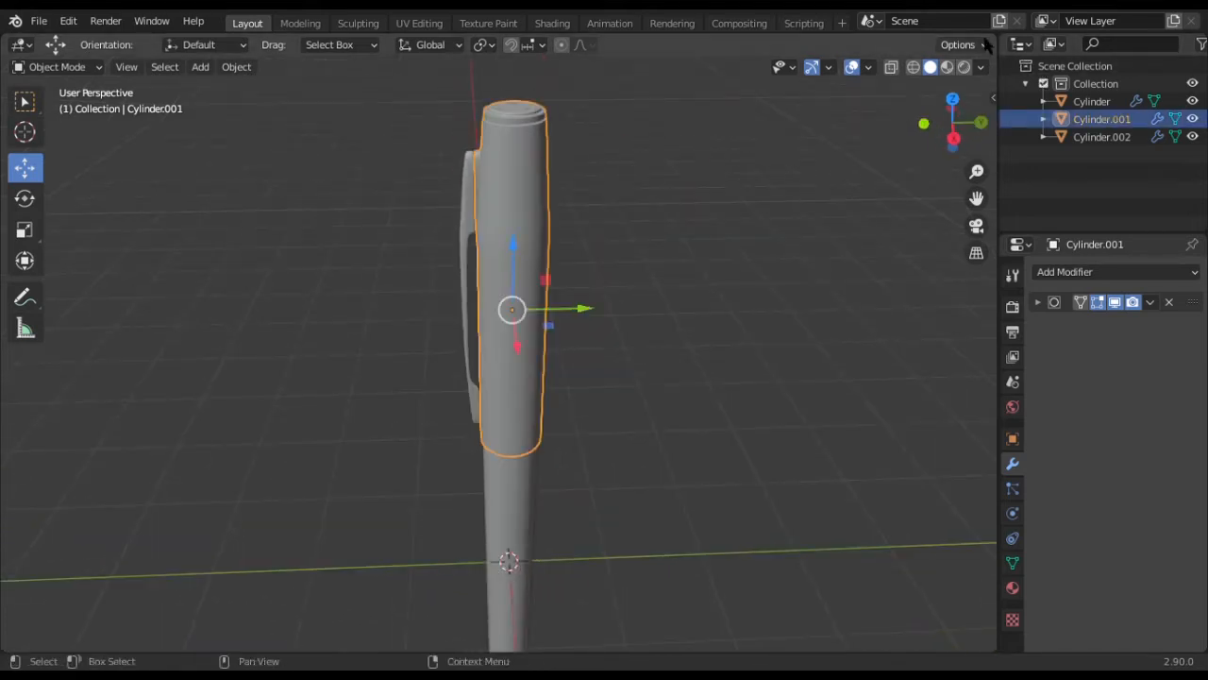
drag(999, 44, 625, 47)
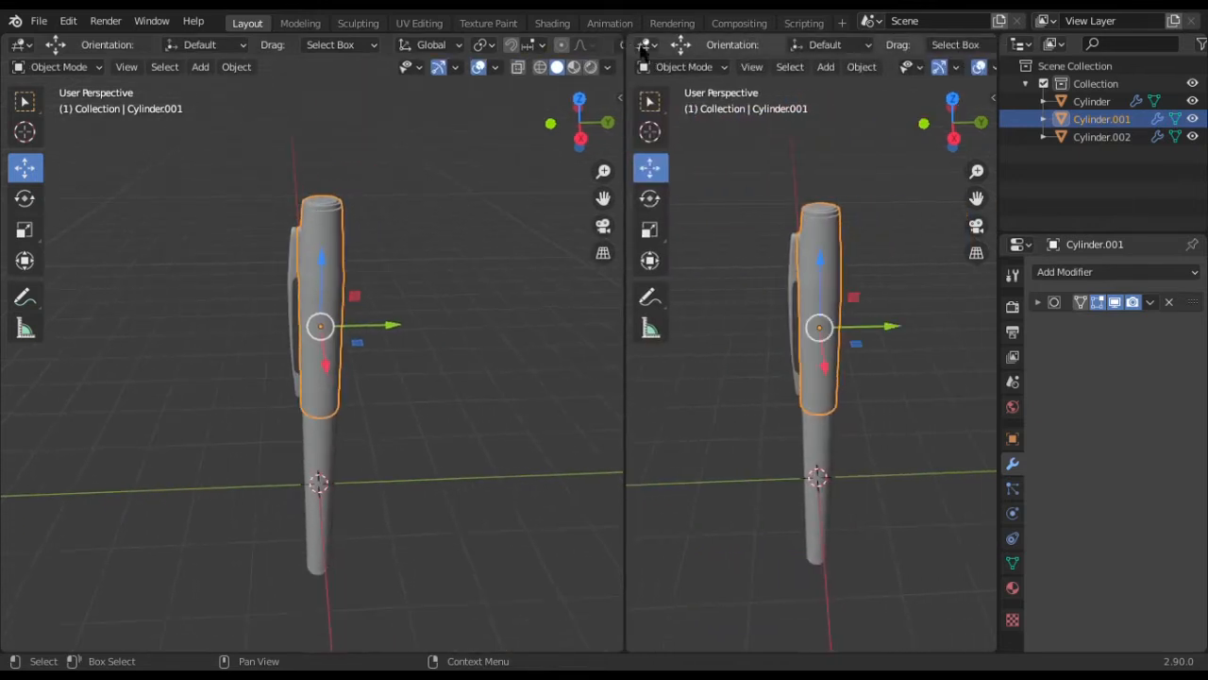
click(645, 47)
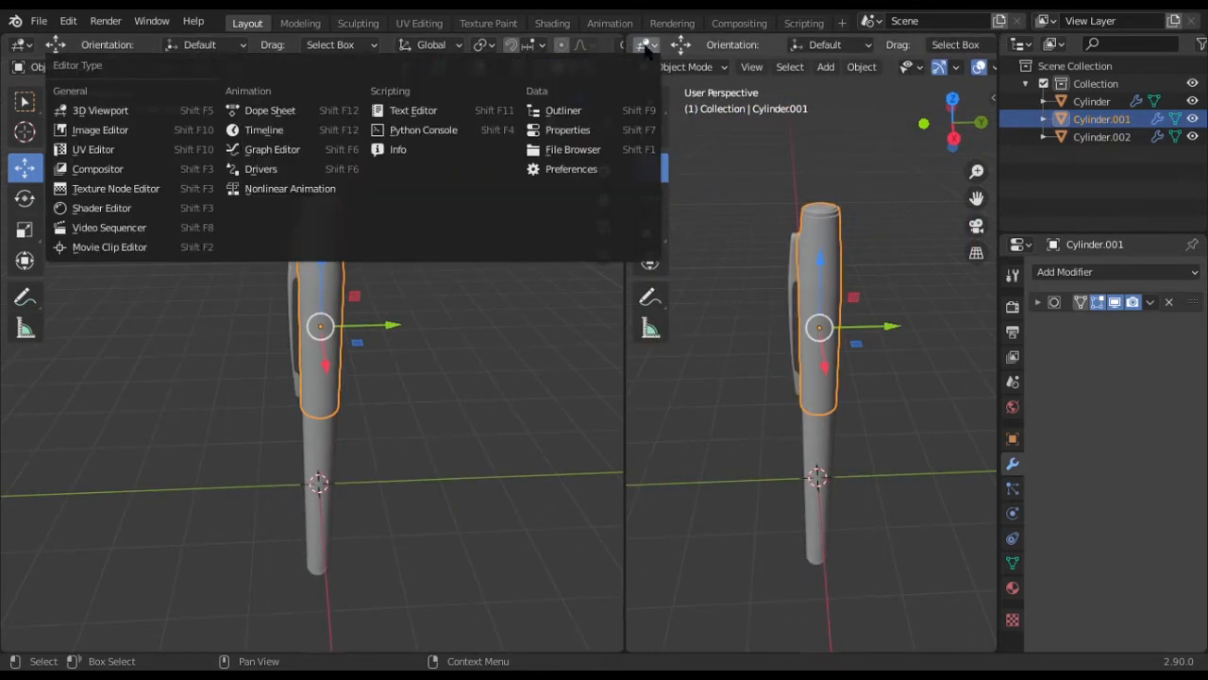
drag(628, 45, 890, 46)
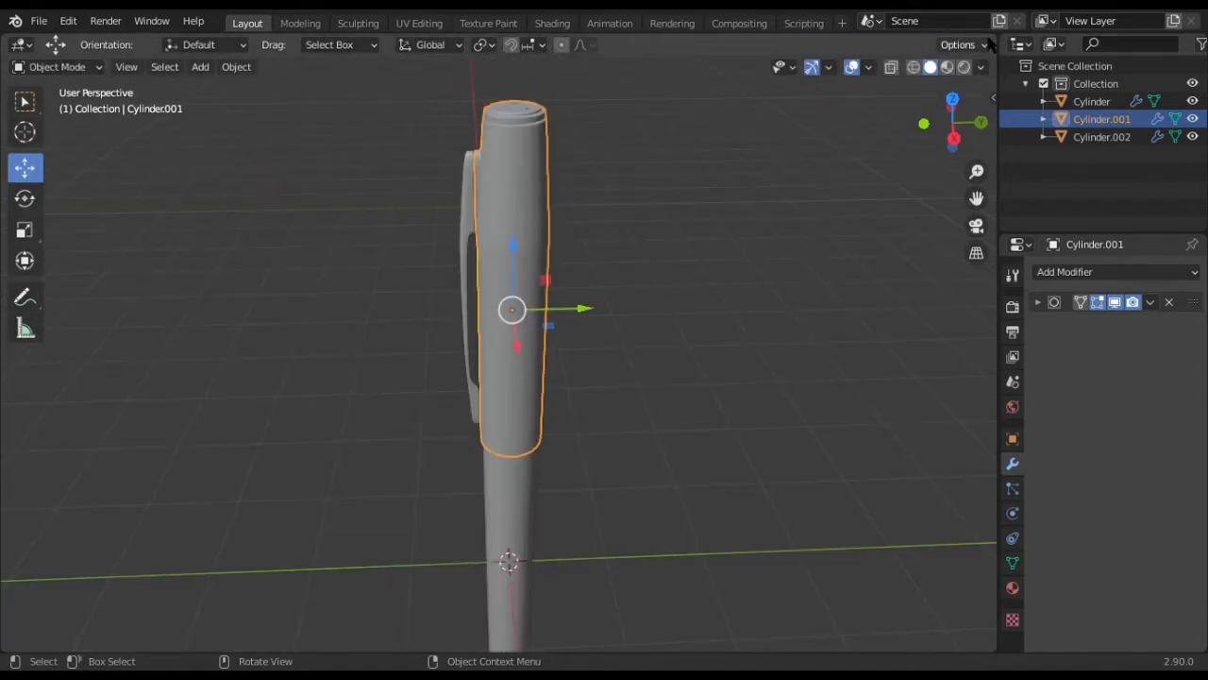
Split the 3D viewport vertically, turn the new area into a Shader Editor and hide its sidebar
drag(988, 45, 628, 86)
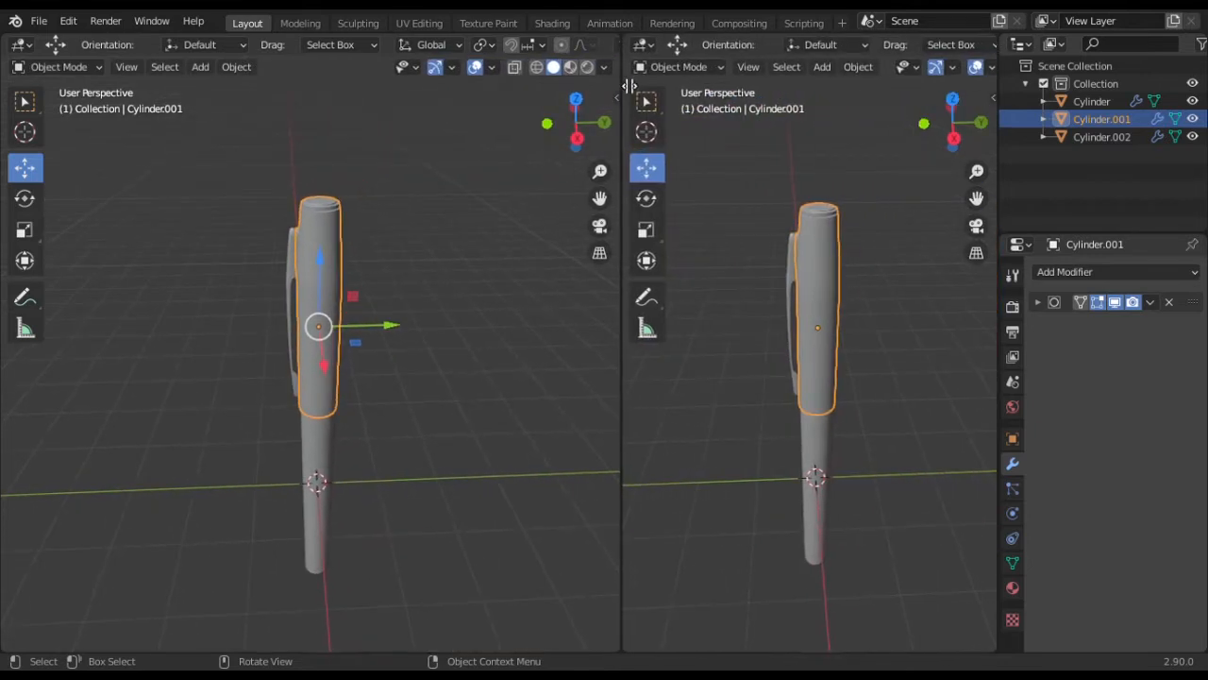
click(643, 47)
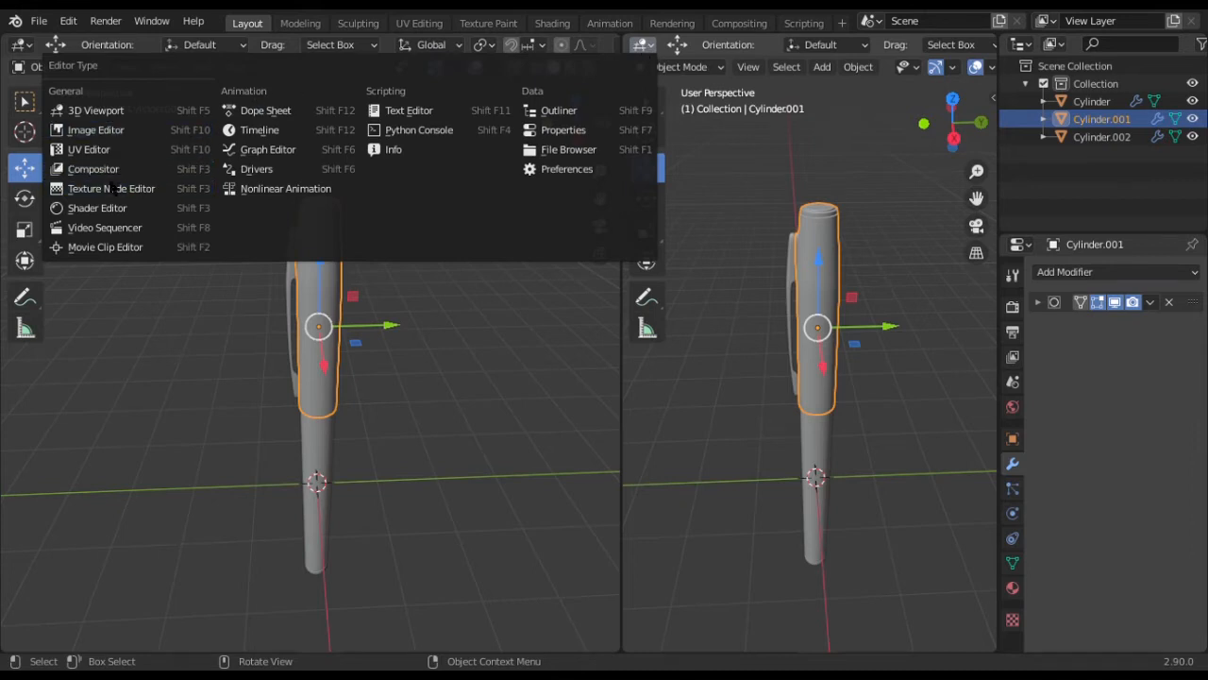
click(104, 208)
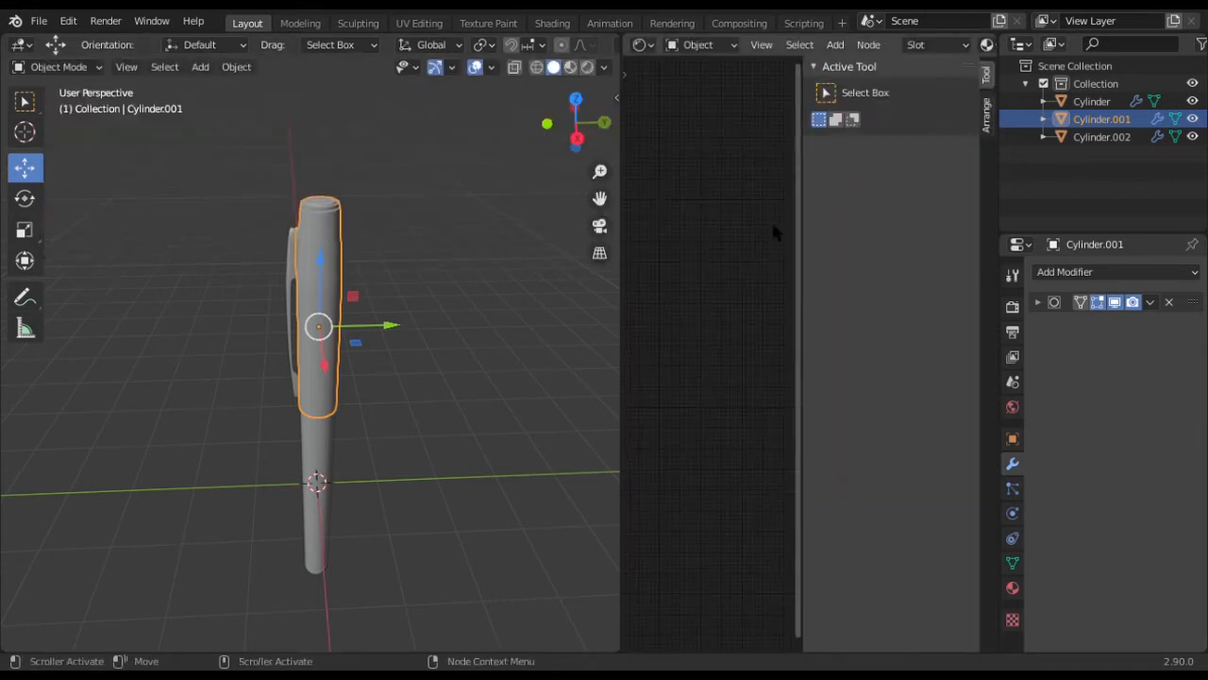
key(n)
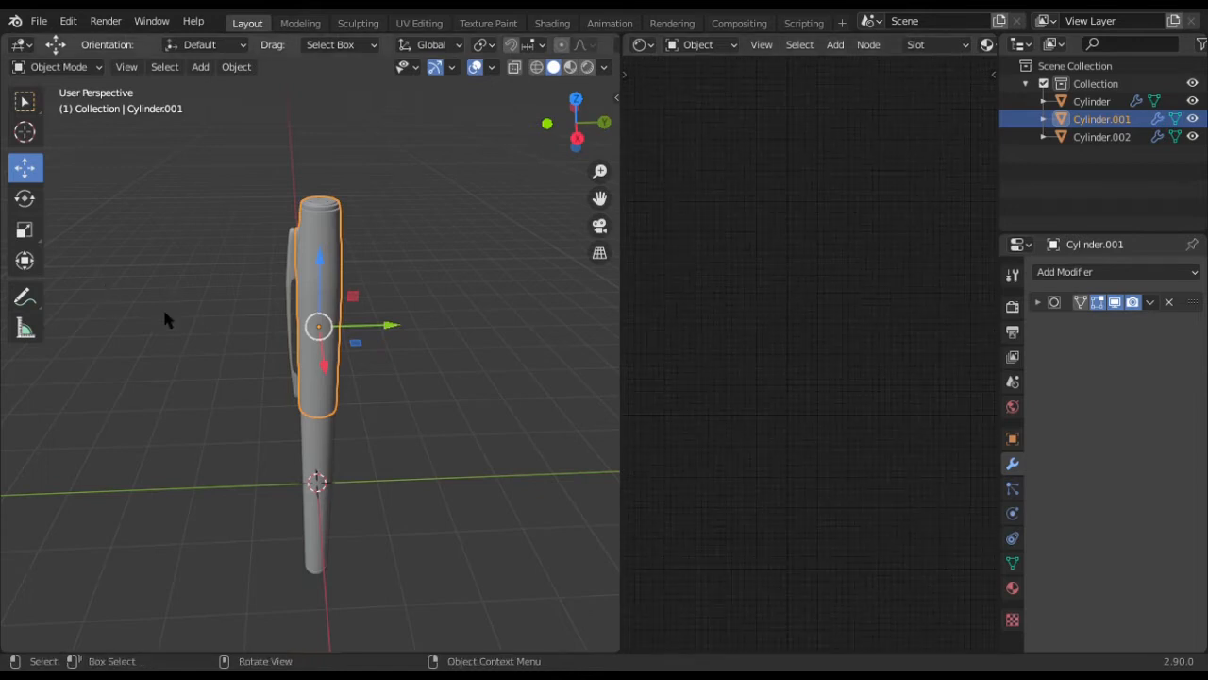
Deselect the pen cap and switch the 3D viewport to Rendered shading
scroll(278, 311, up, 4)
click(440, 275)
scroll(436, 354, down, 5)
middle_drag(412, 356, 424, 359)
key(z)
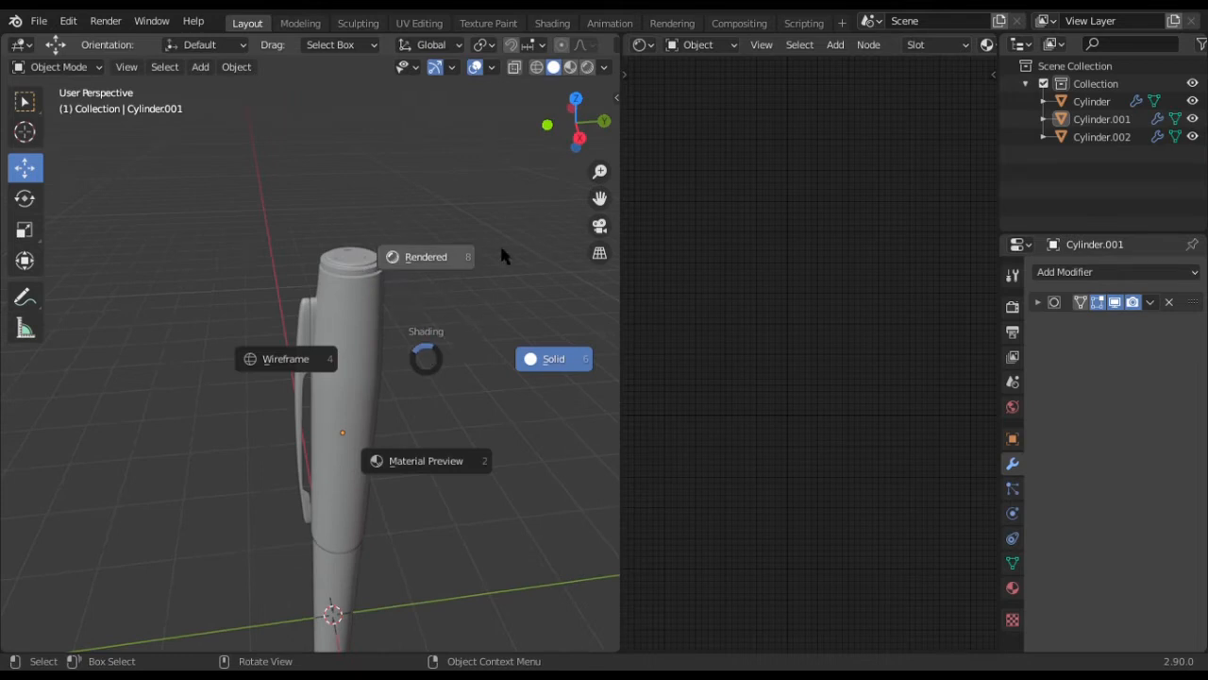
click(451, 189)
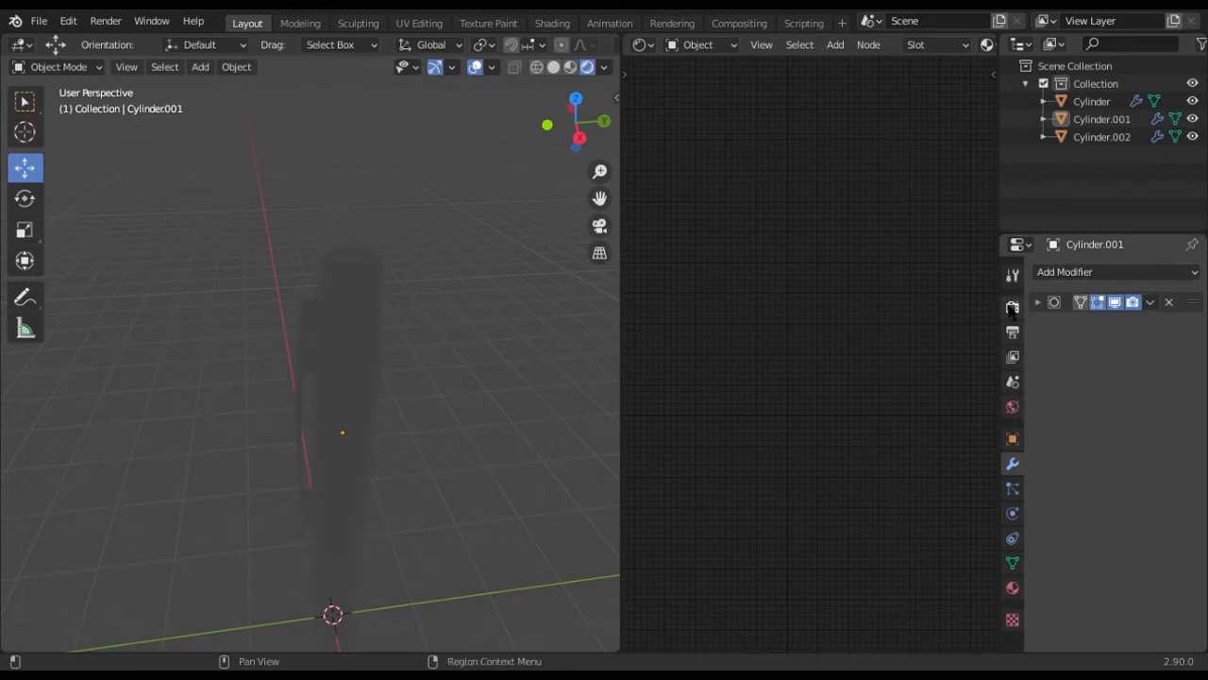
Set the render engine to Cycles and save the file
click(1011, 307)
click(1116, 274)
click(1123, 329)
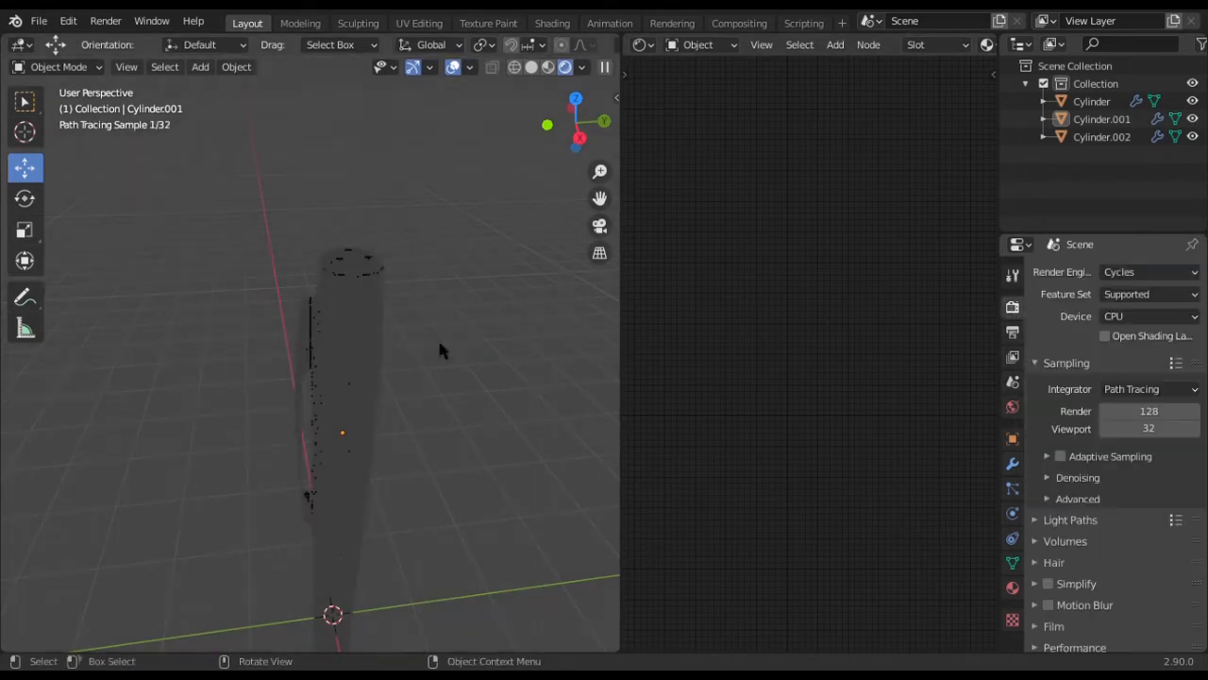
key(ctrl+s)
middle_drag(365, 299, 378, 307)
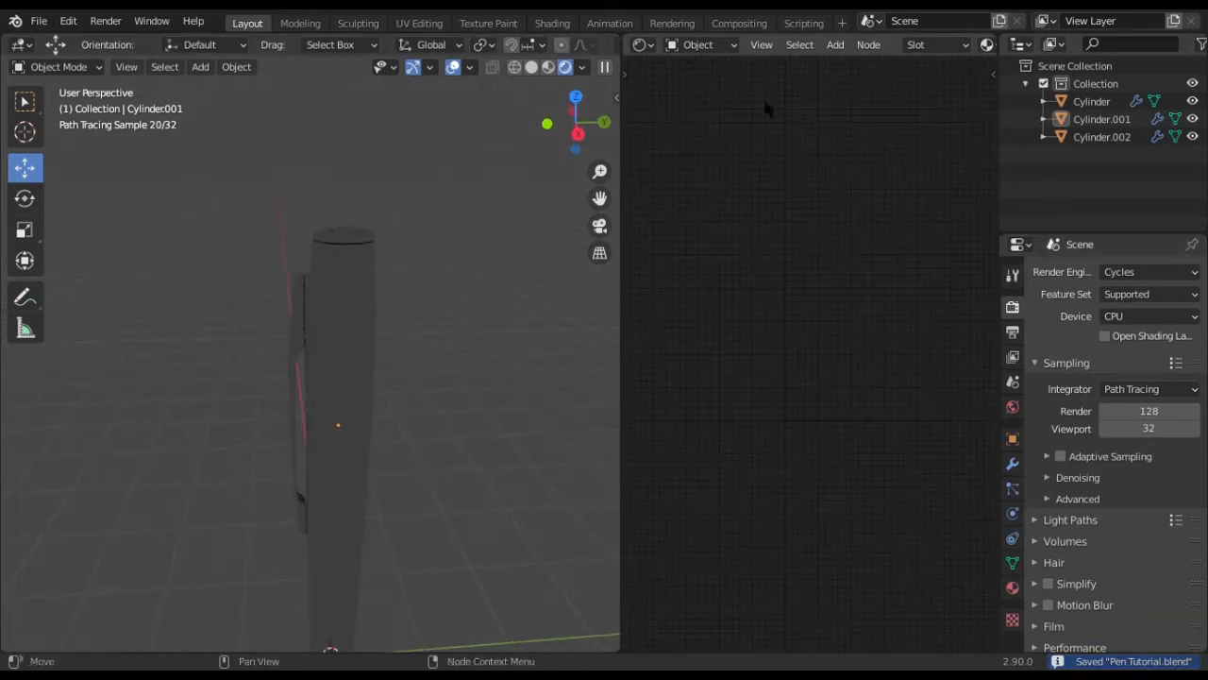
Use an Environment Texture as the world background colour and load the venice_sunset image into it
click(694, 45)
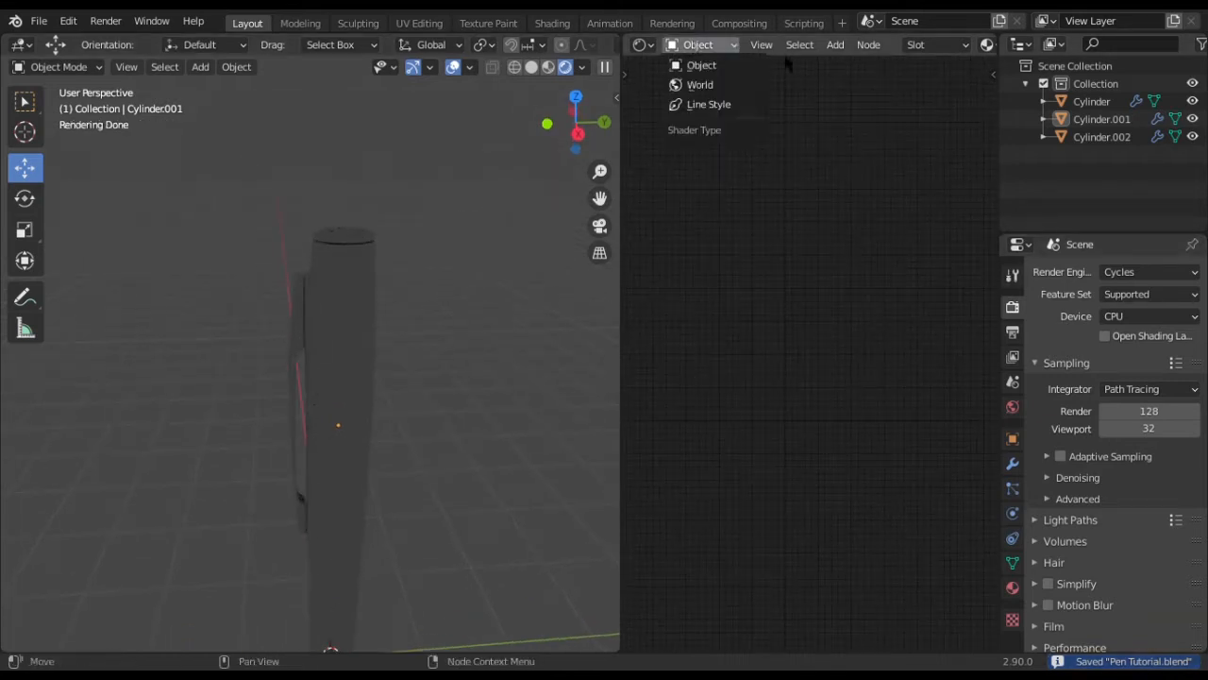
click(1013, 406)
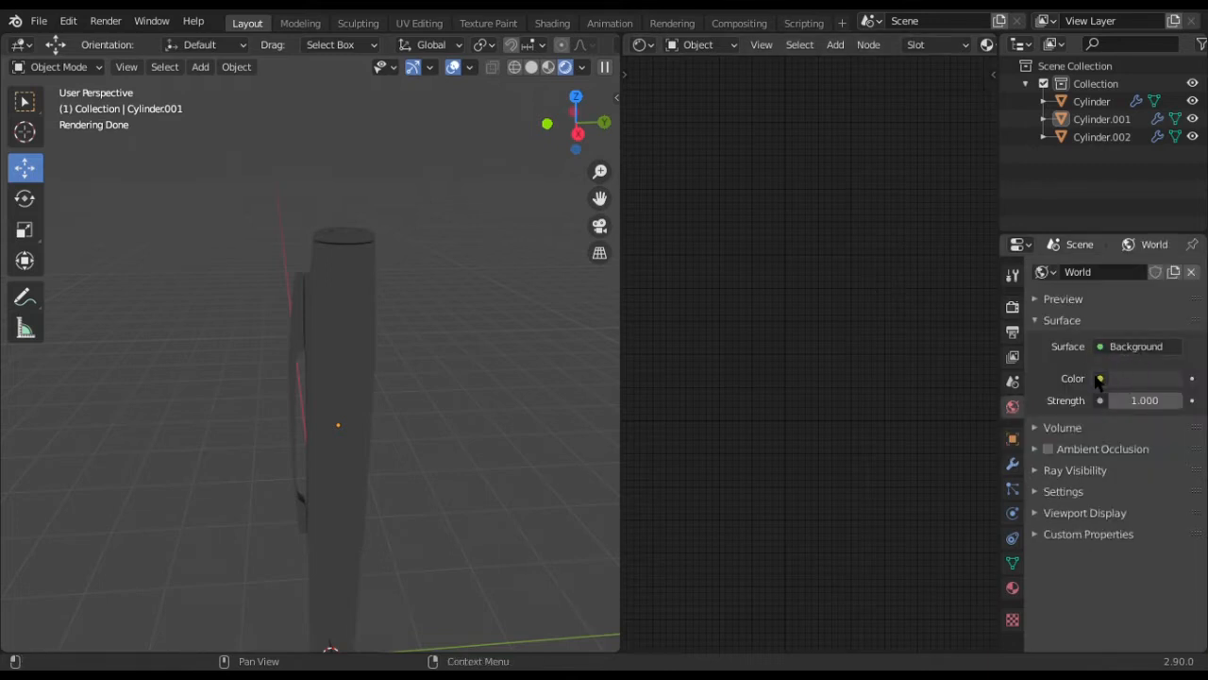
click(1100, 379)
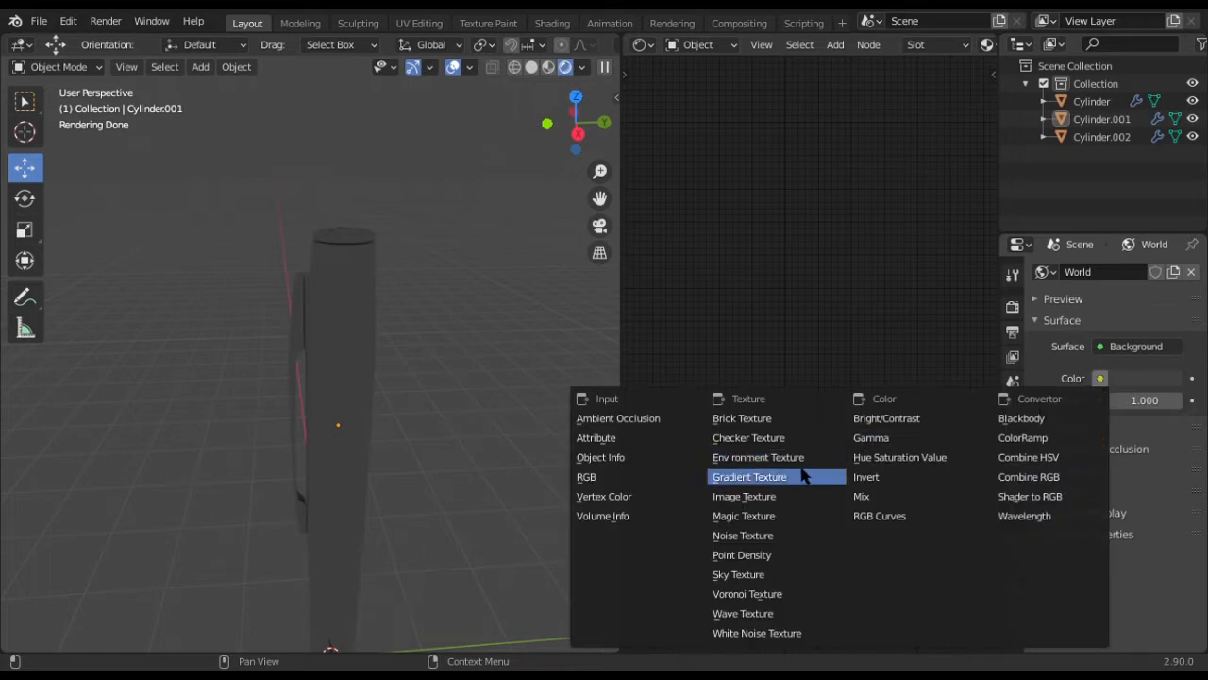
click(760, 457)
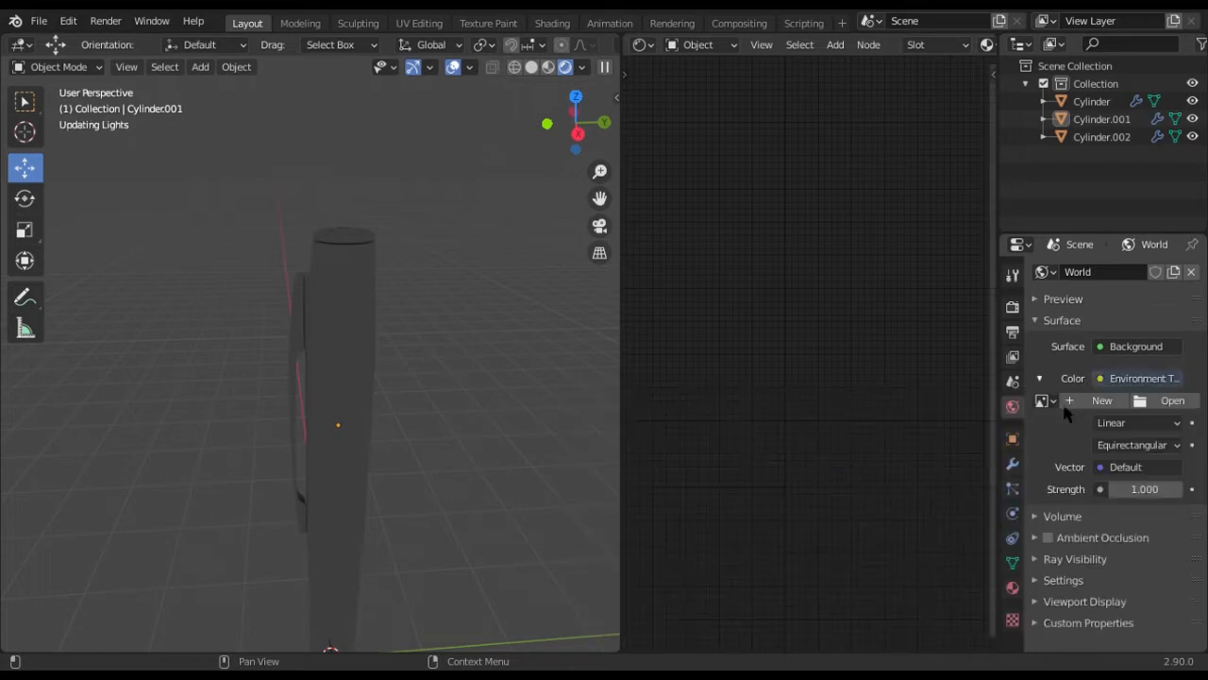
click(1163, 402)
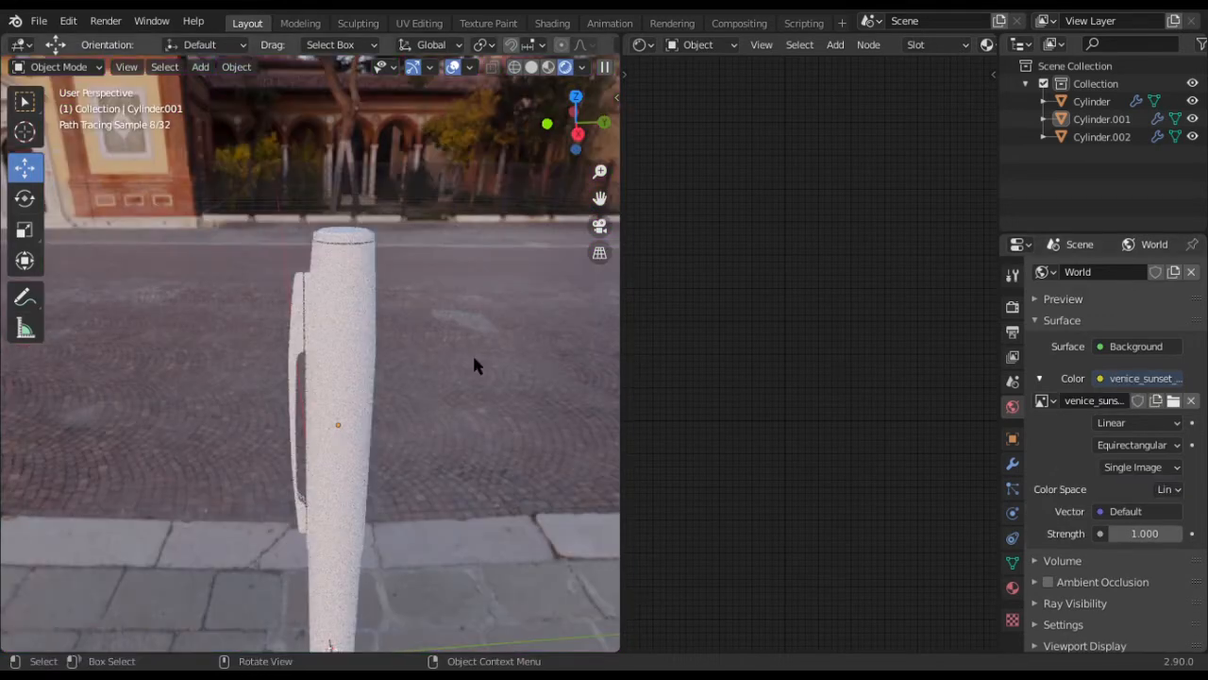
Create a new material for the pen cap with the clip and frame its shader nodes
mouse_move(472, 352)
middle_down()
mouse_move(405, 290)
mouse_move(416, 325)
middle_up()
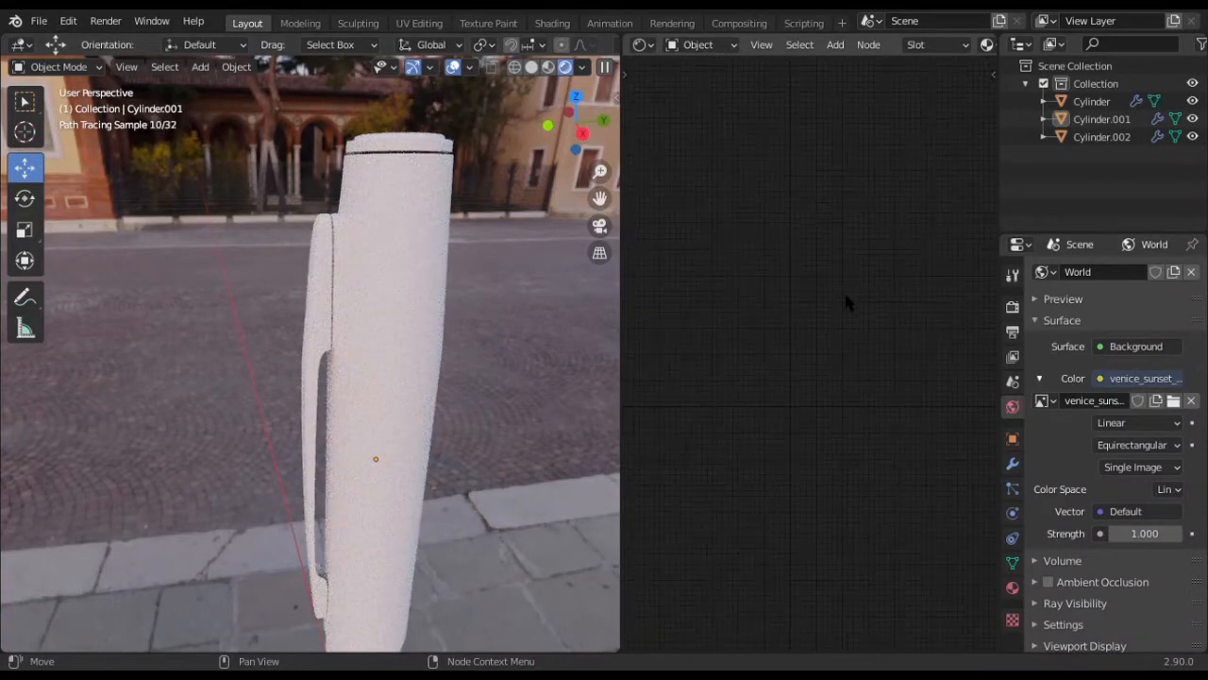
click(383, 290)
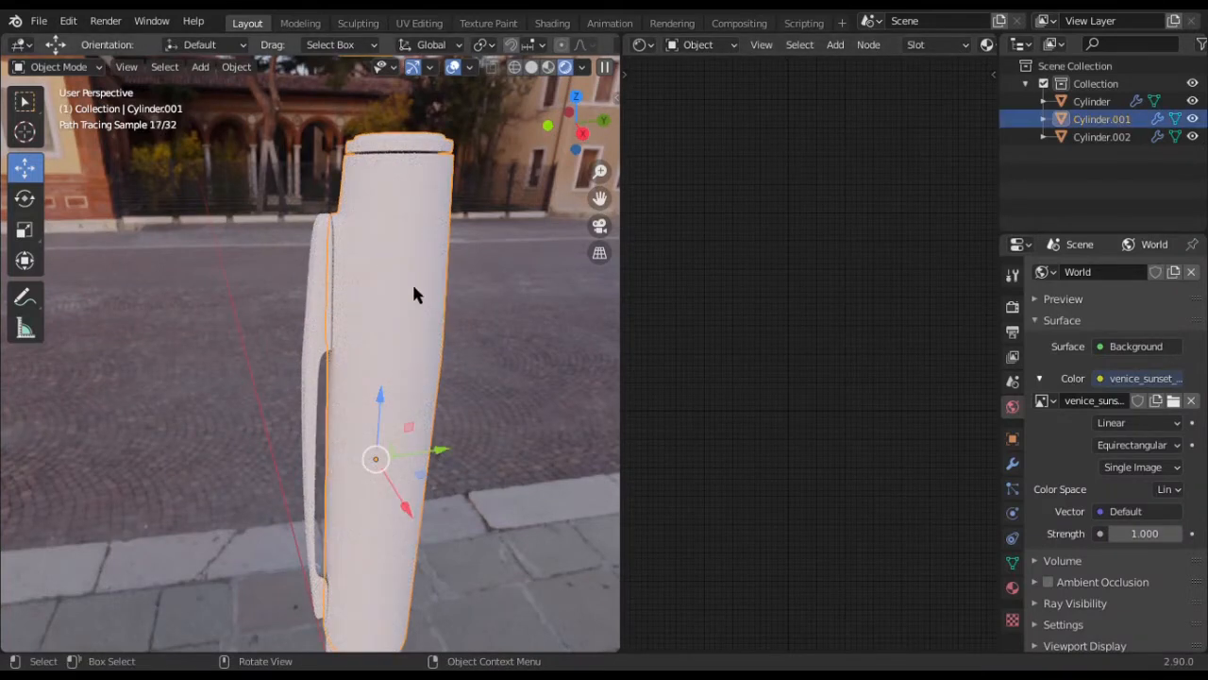
click(1013, 589)
click(1090, 335)
scroll(908, 368, up, 4)
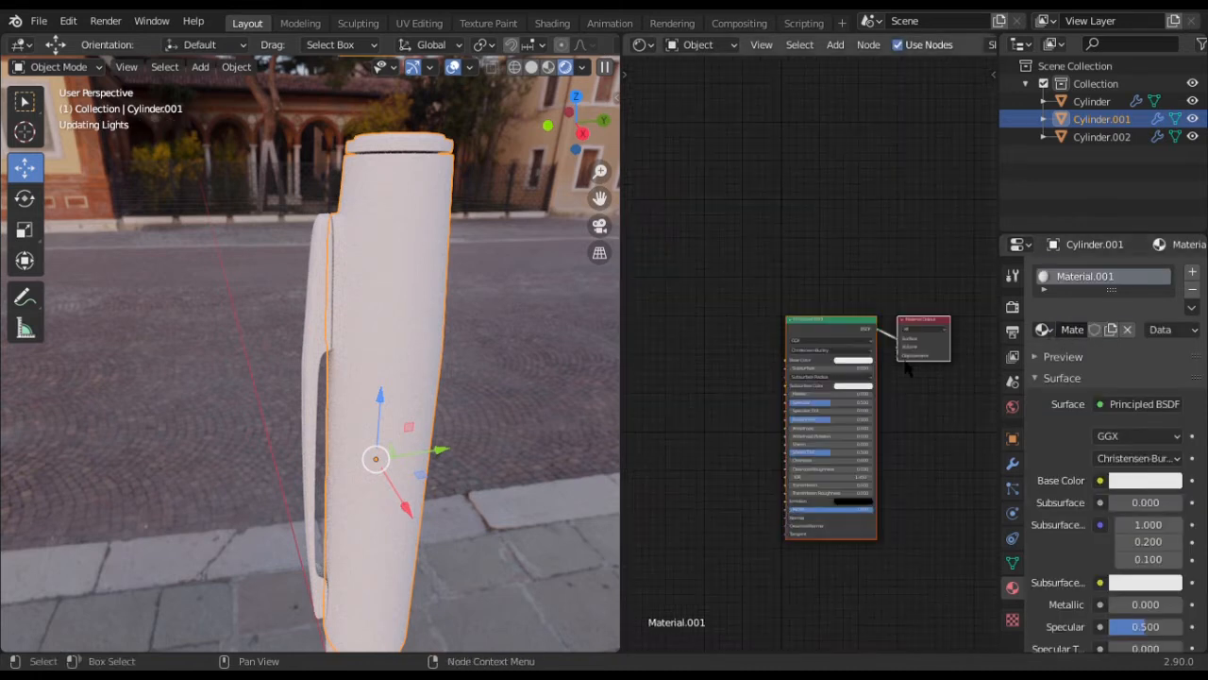
scroll(906, 363, up, 1)
middle_drag(906, 363, 873, 322)
scroll(515, 291, up, 2)
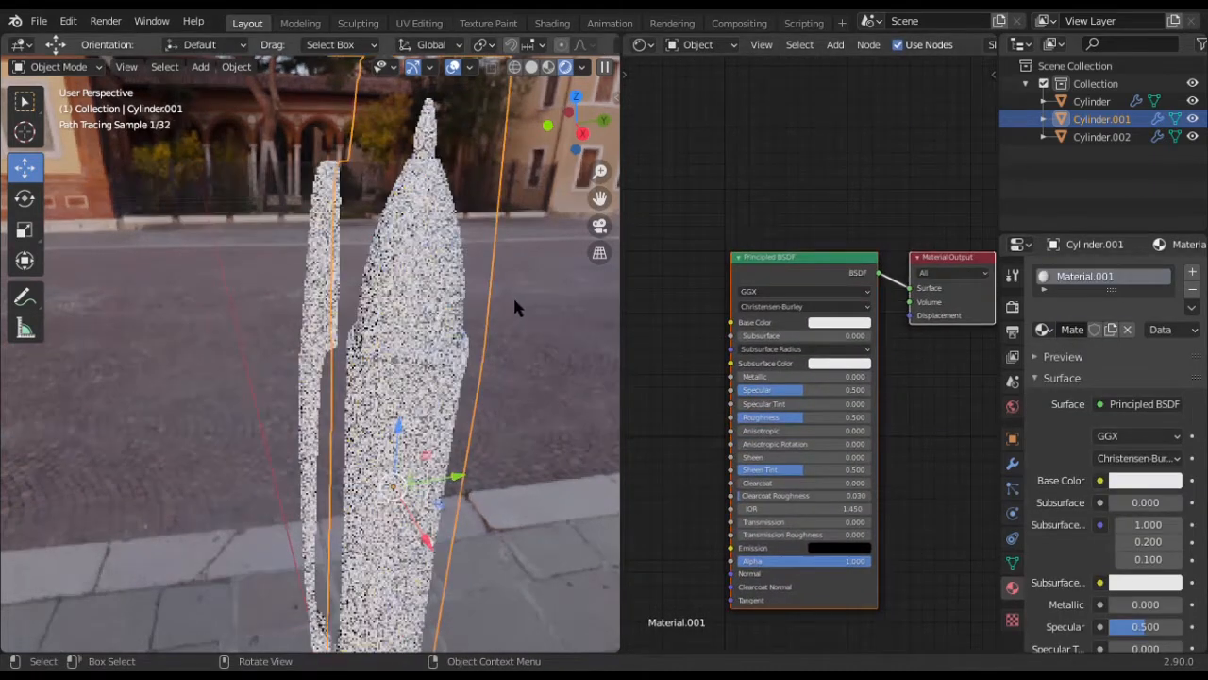
Switch the viewport to Solid shading and back to Rendered shading with the pen cap deselected
middle_drag(516, 299, 502, 295)
click(502, 295)
key(z)
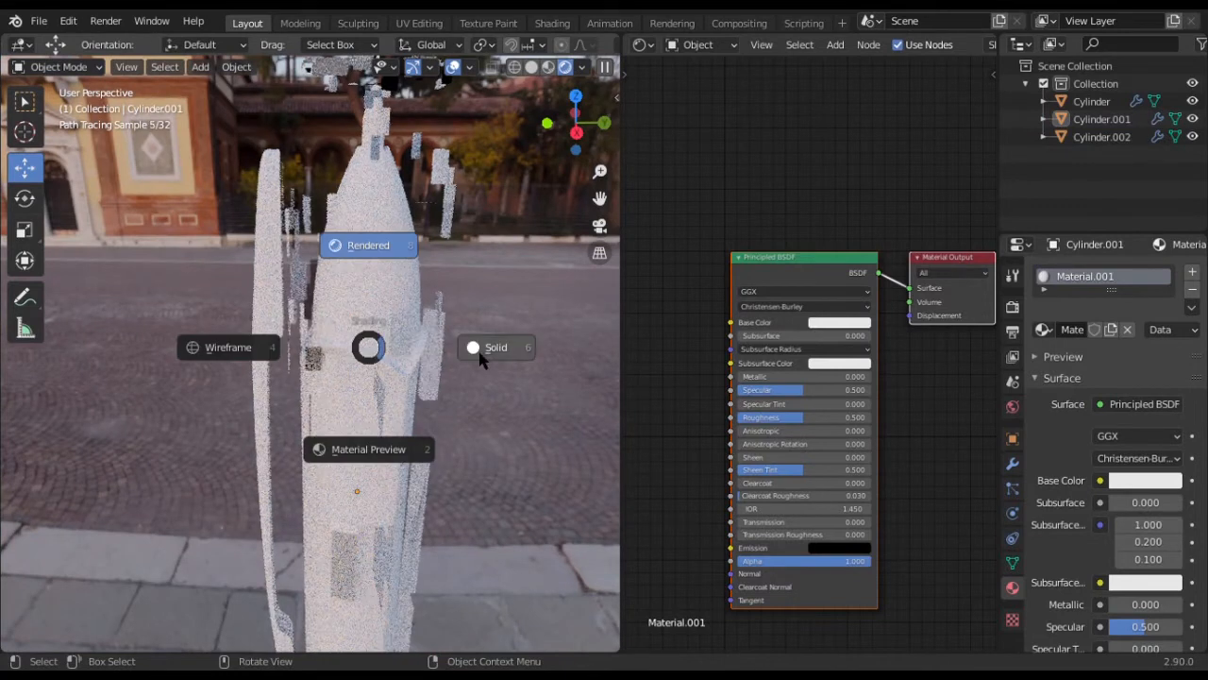
click(481, 353)
key(z)
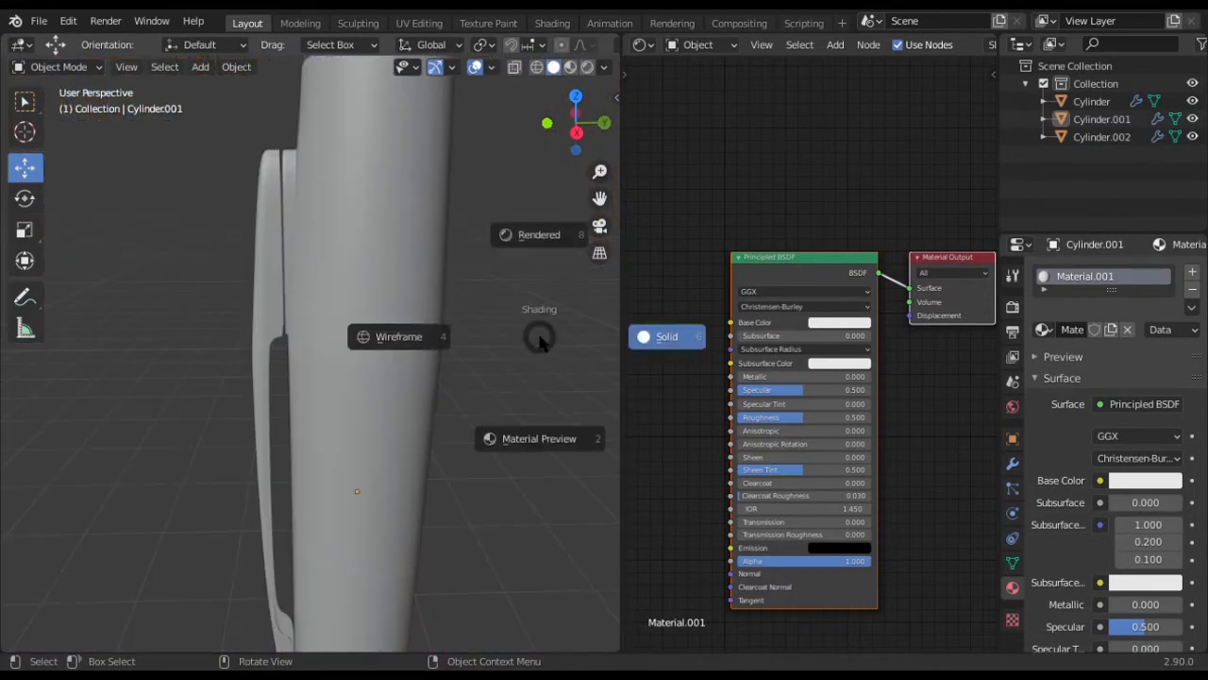
click(535, 237)
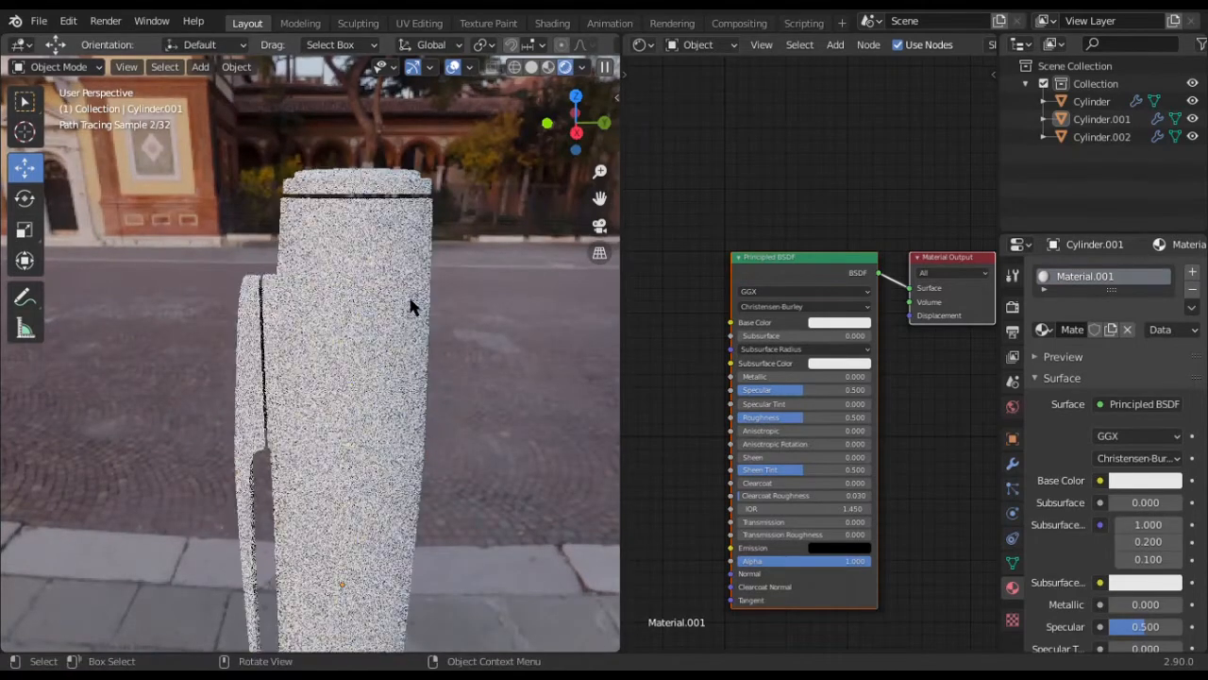
Set the Principled BSDF base colour of the cap material to black, with a V value of 0
click(839, 322)
scroll(887, 212, down, 8)
scroll(887, 212, down, 10)
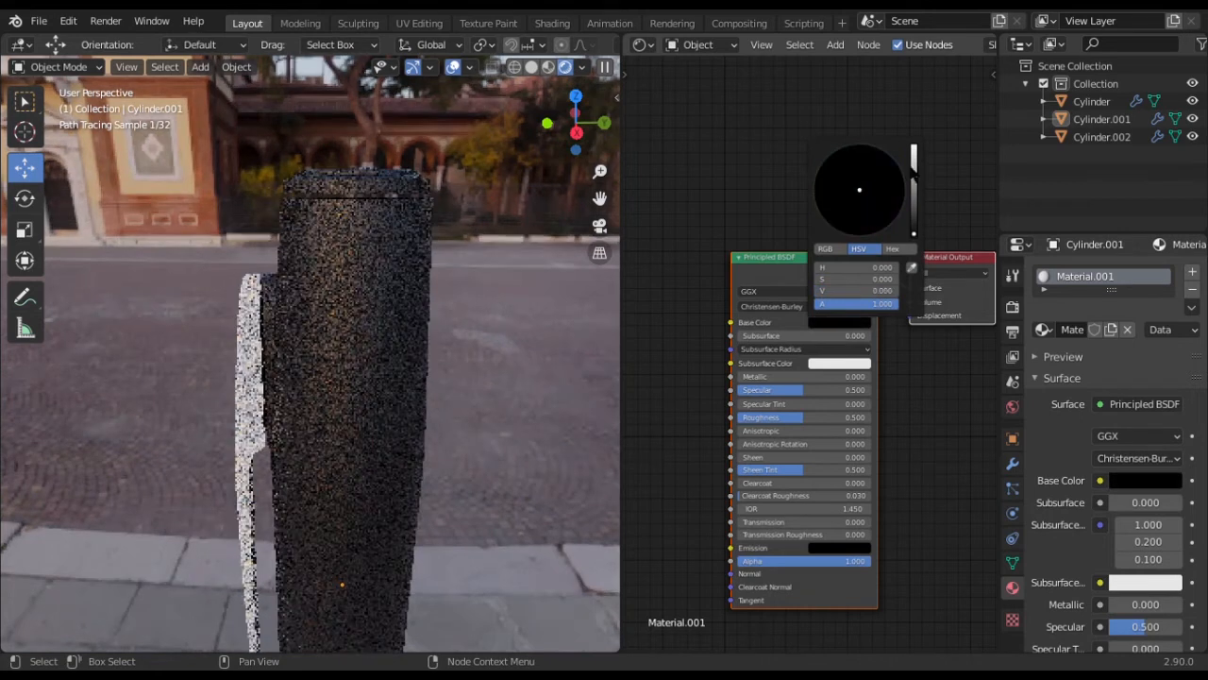
Add a Bump node and place it before the Principled BSDF node
middle_drag(793, 418, 836, 391)
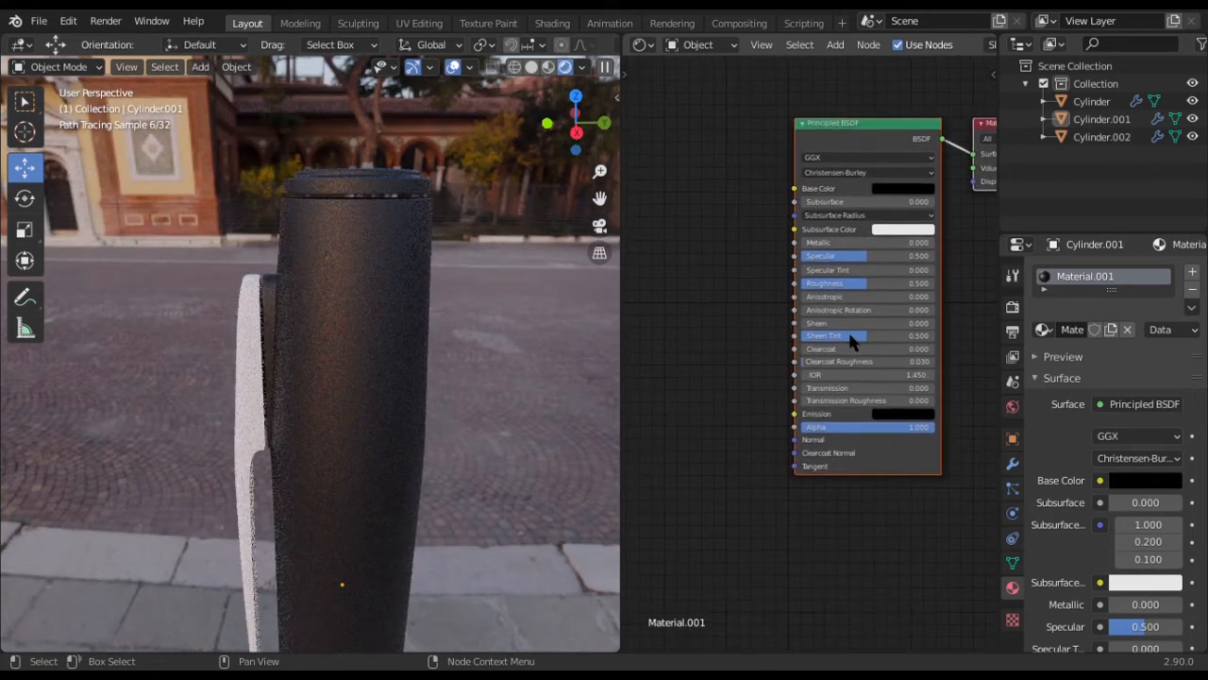
scroll(835, 392, down, 2)
key(shift+a)
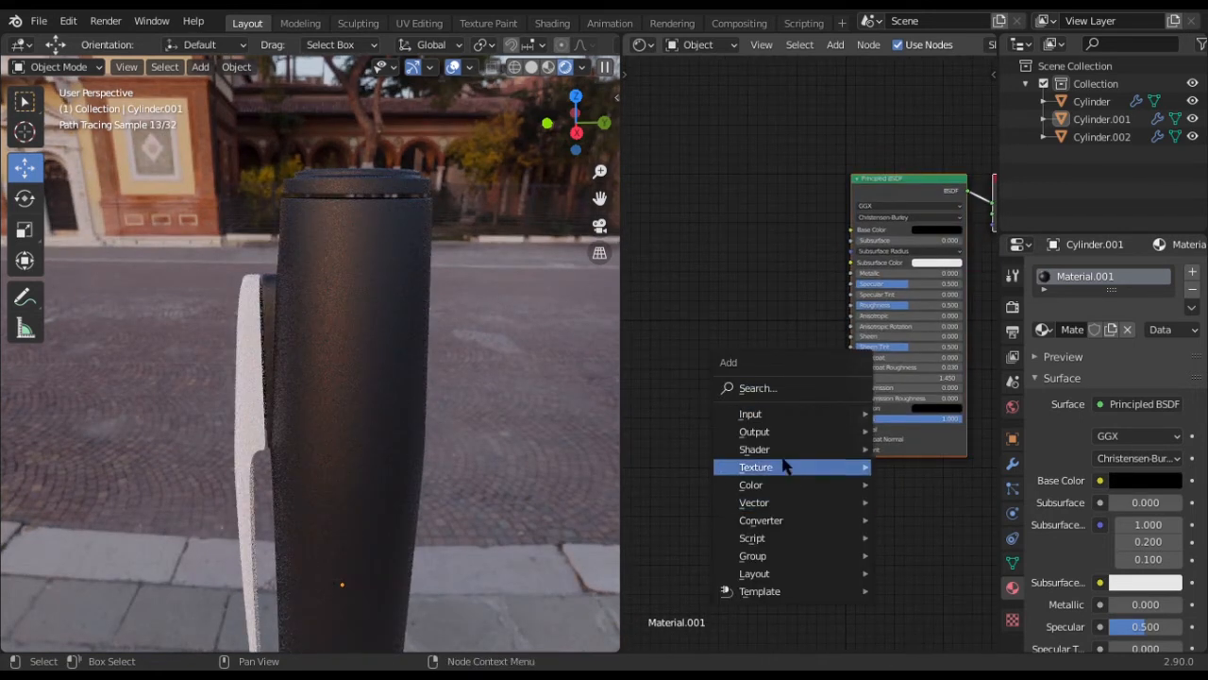
mouse_move(774, 472)
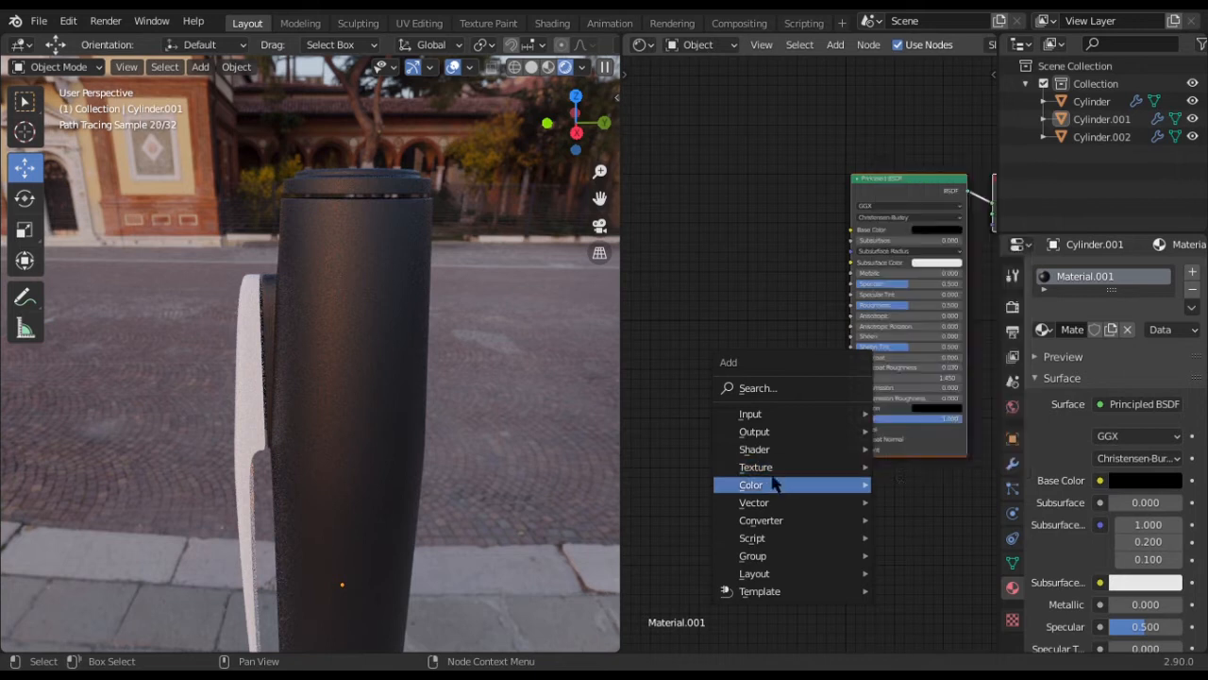
mouse_move(778, 502)
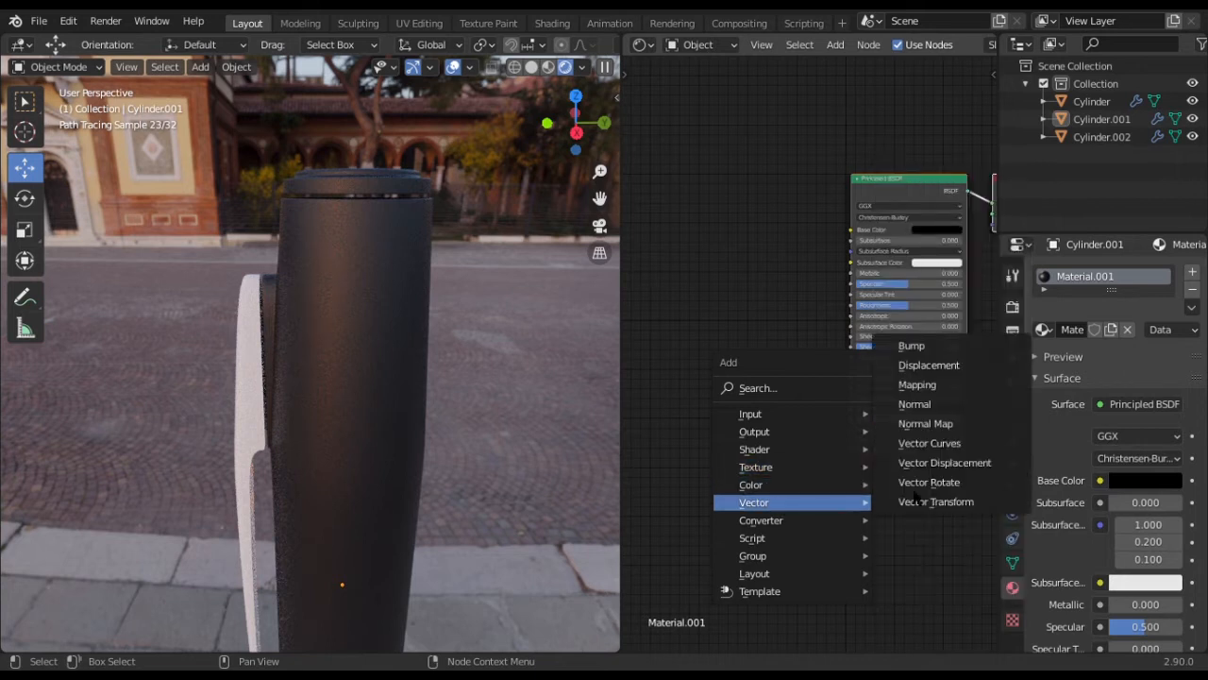
click(934, 346)
click(753, 393)
middle_drag(753, 392, 857, 404)
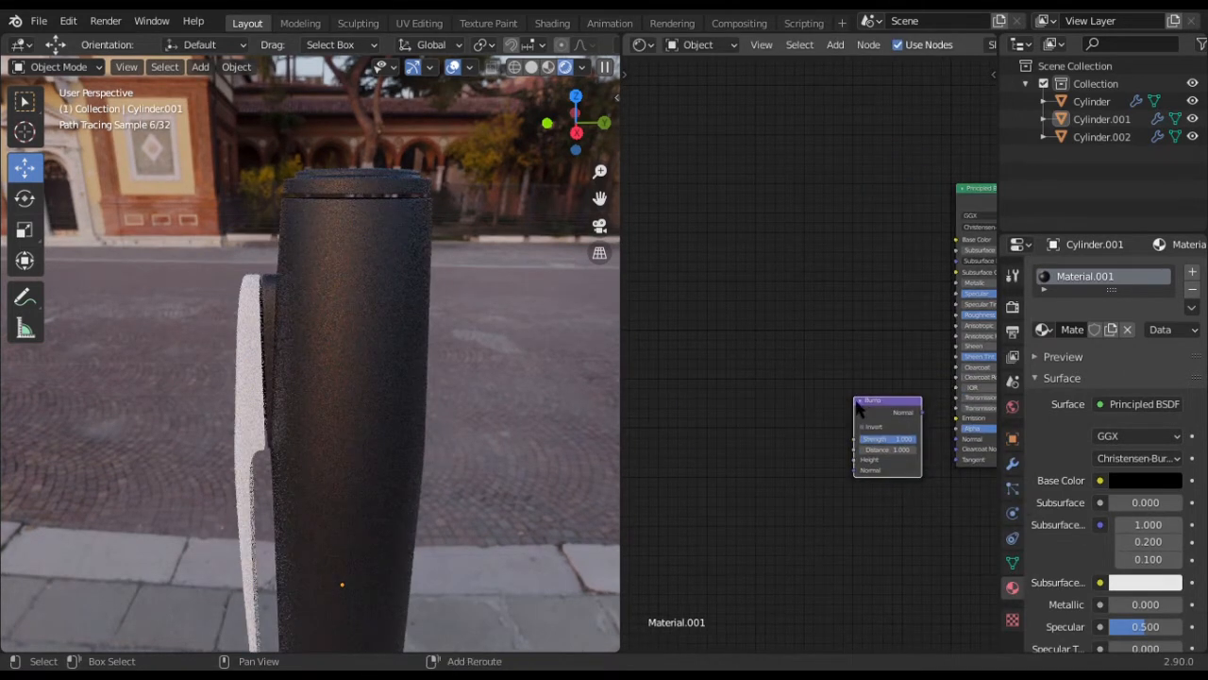
Add a Noise Texture node before the Bump node, with Mapping and Texture Coordinate nodes feeding its vector input
key(shift+a)
mouse_move(803, 367)
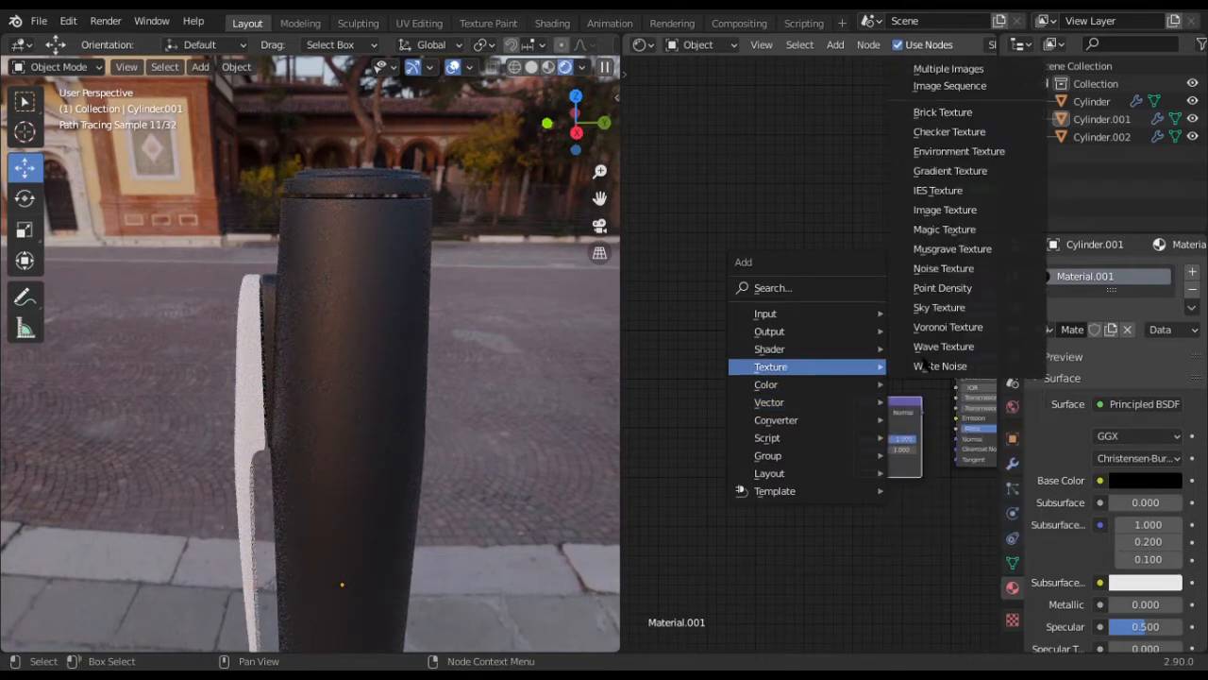
click(932, 270)
click(742, 387)
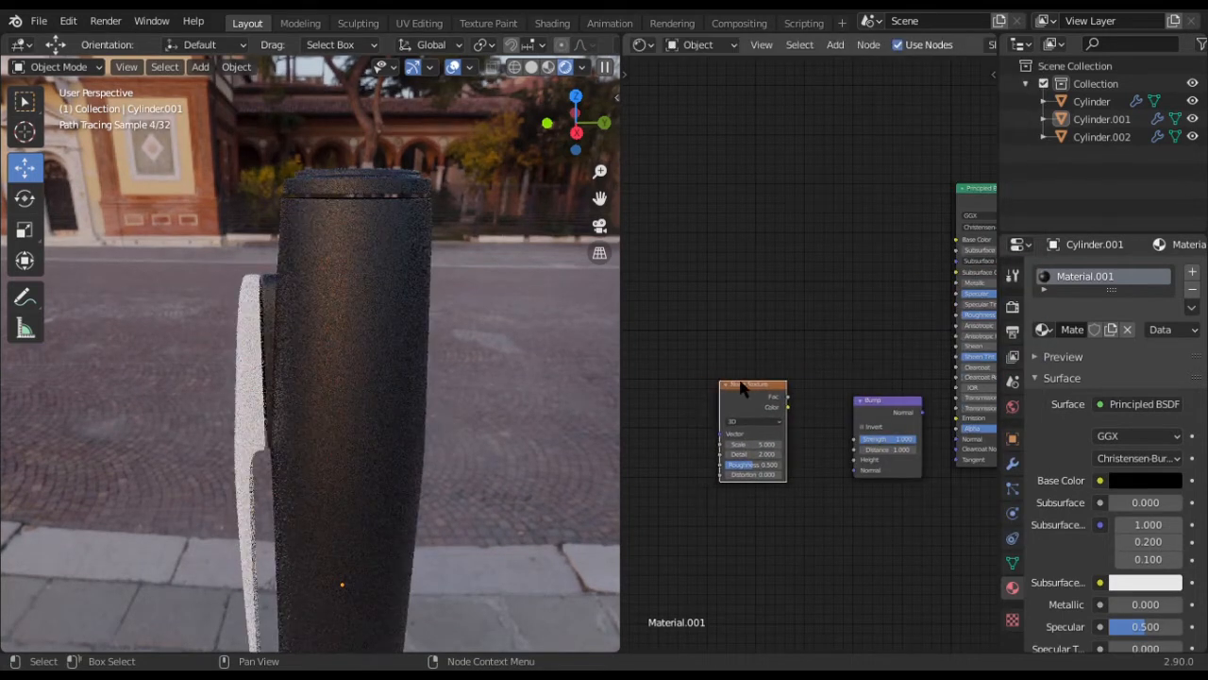
key(ctrl+t)
Examine the chain of Texture Coordinate, Mapping and Noise Texture nodes and the neighbouring Bump node
middle_drag(692, 402, 851, 349)
middle_drag(796, 305, 816, 363)
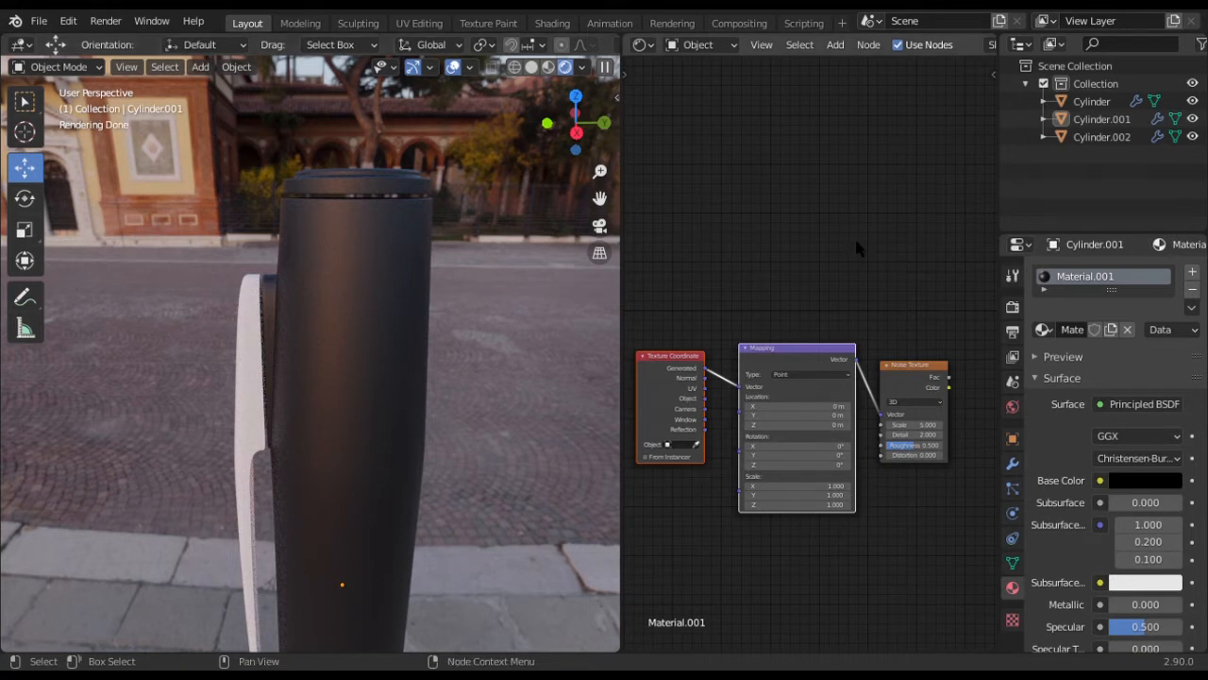
middle_drag(870, 317, 850, 299)
scroll(819, 332, up, 1)
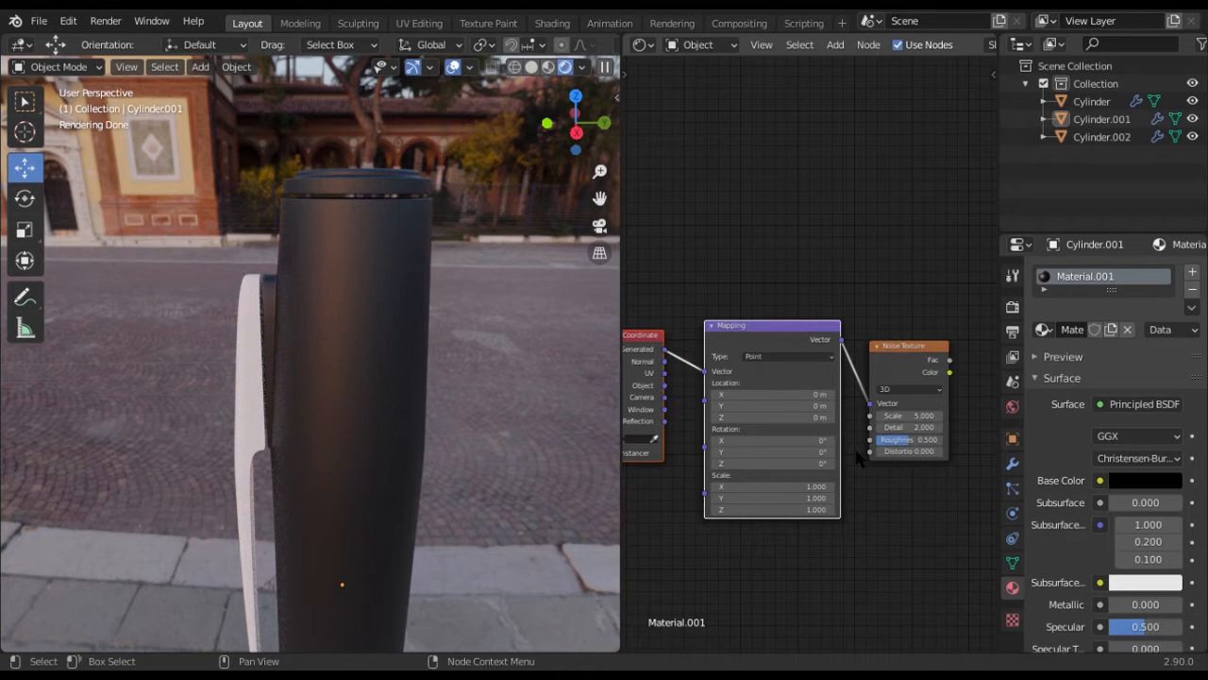
middle_drag(851, 414, 809, 408)
scroll(893, 378, up, 3)
middle_drag(895, 370, 779, 354)
middle_drag(854, 357, 818, 348)
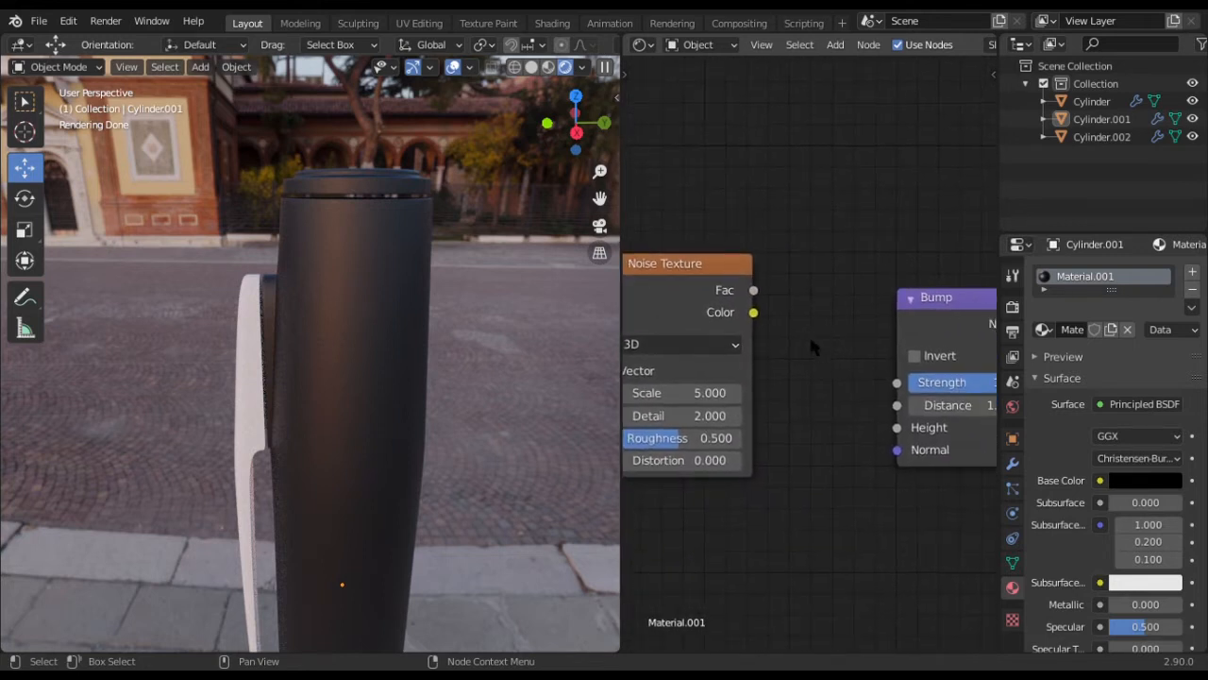
Connect the Noise Texture's Fac output to the Bump node's Height and the Bump output to the Principled BSDF's Normal input
drag(754, 292, 897, 428)
middle_drag(932, 352, 699, 304)
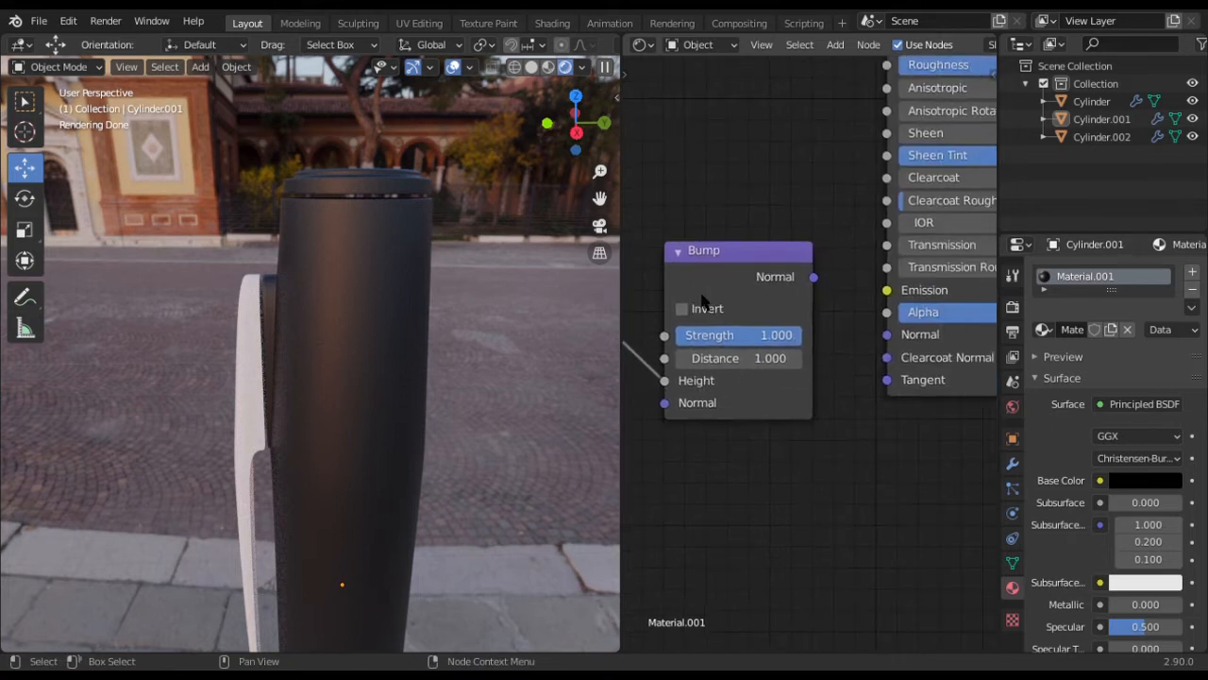
drag(814, 277, 886, 335)
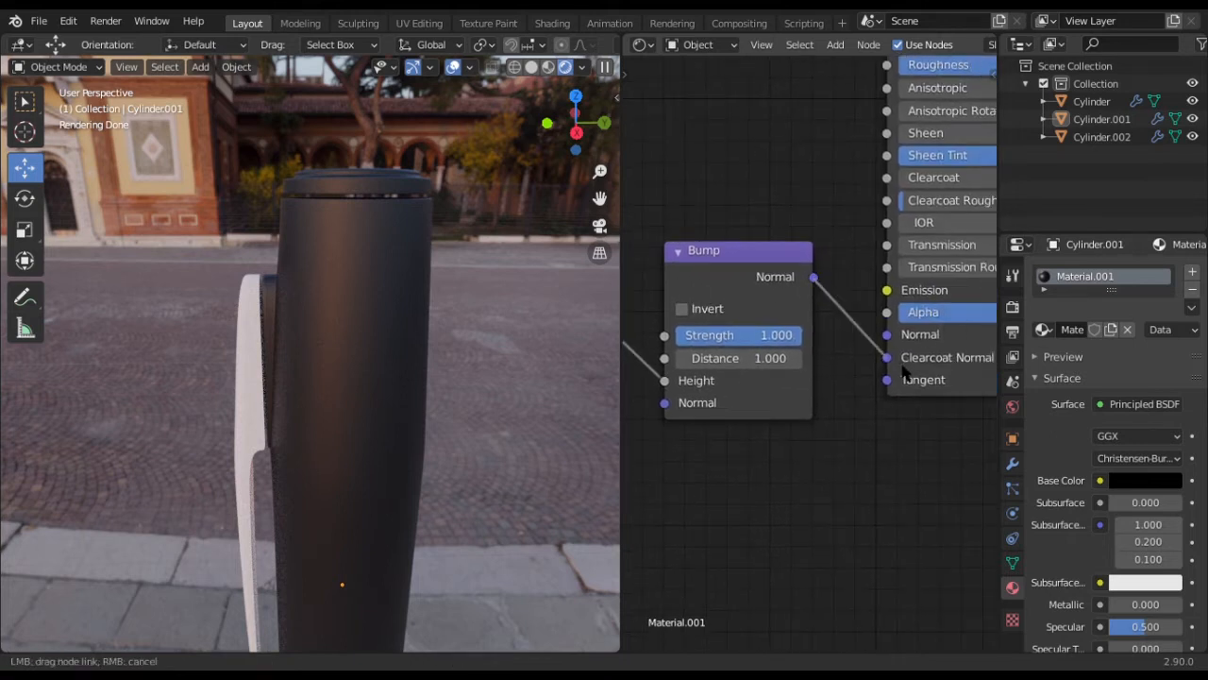
middle_drag(830, 320, 906, 316)
middle_drag(732, 244, 882, 246)
middle_drag(850, 296, 757, 288)
scroll(756, 288, up, 1)
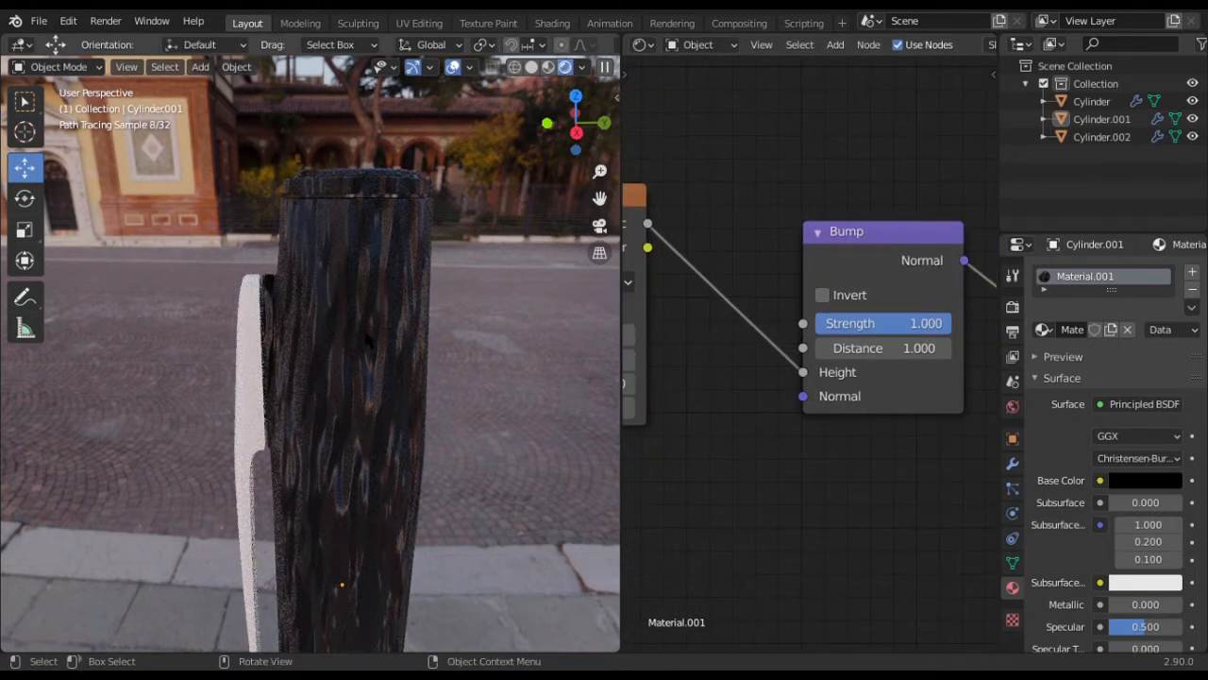
mouse_move(437, 387)
middle_down()
mouse_move(419, 351)
mouse_move(422, 387)
middle_up()
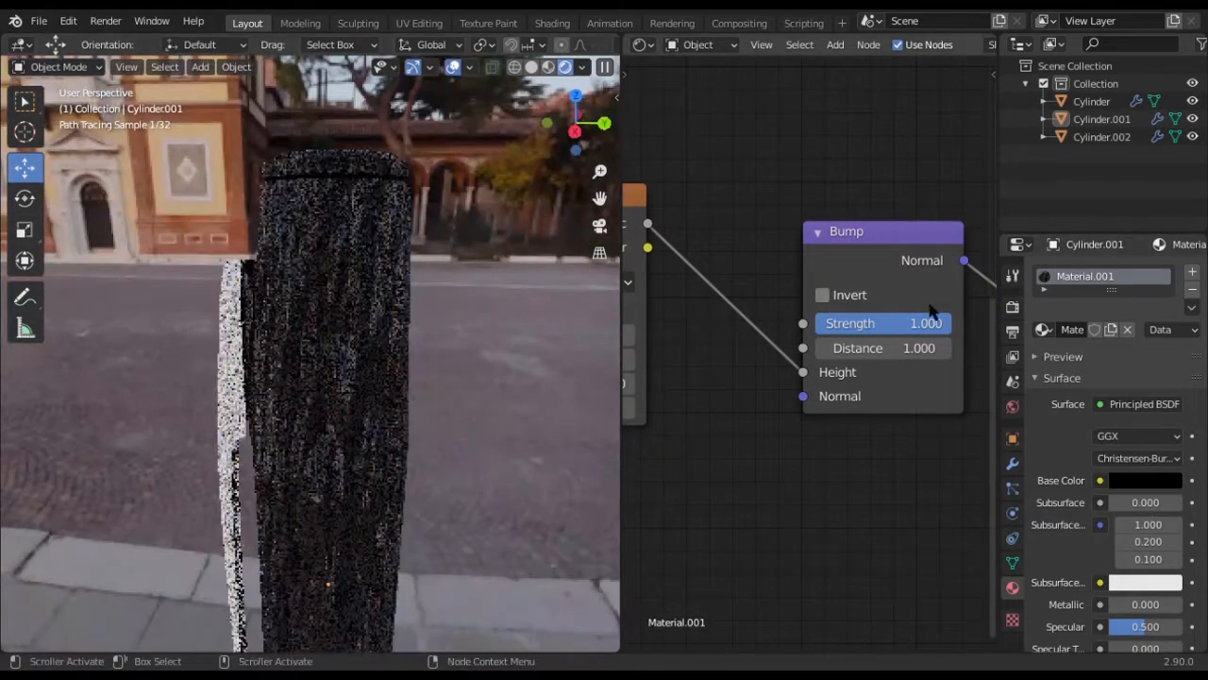
Set the Bump node's strength to 0.08
click(901, 329)
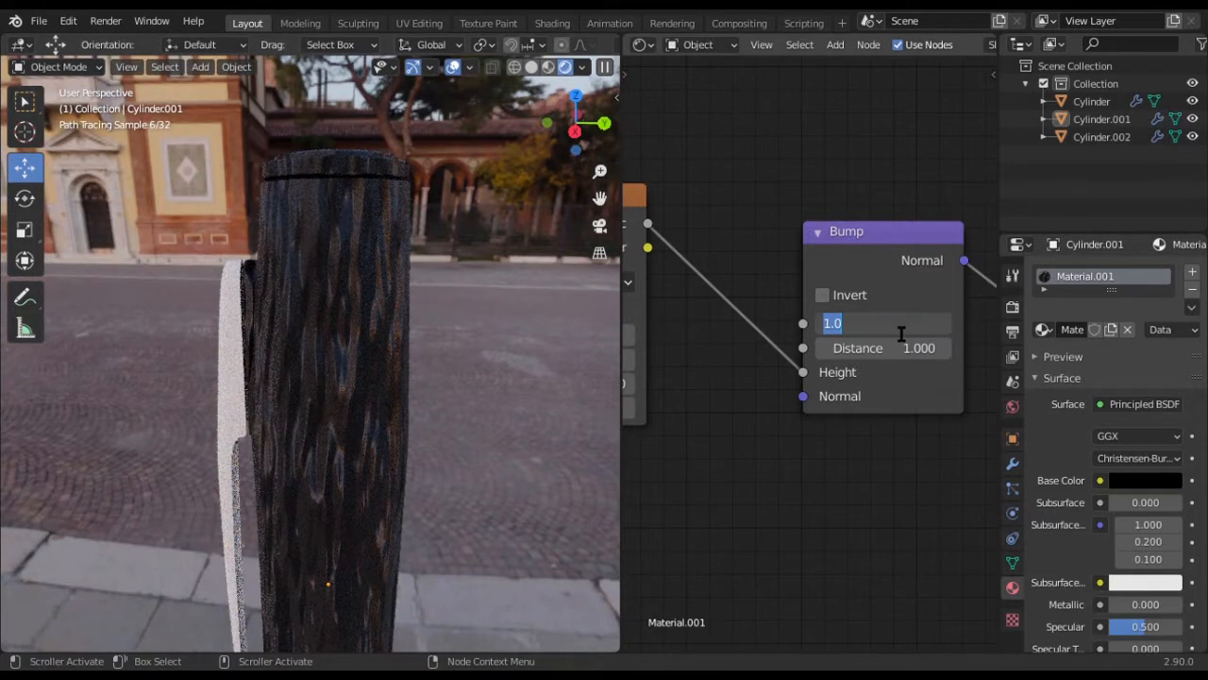
key(BackSpace)
text(.08)
key(Return)
middle_drag(418, 413, 434, 406)
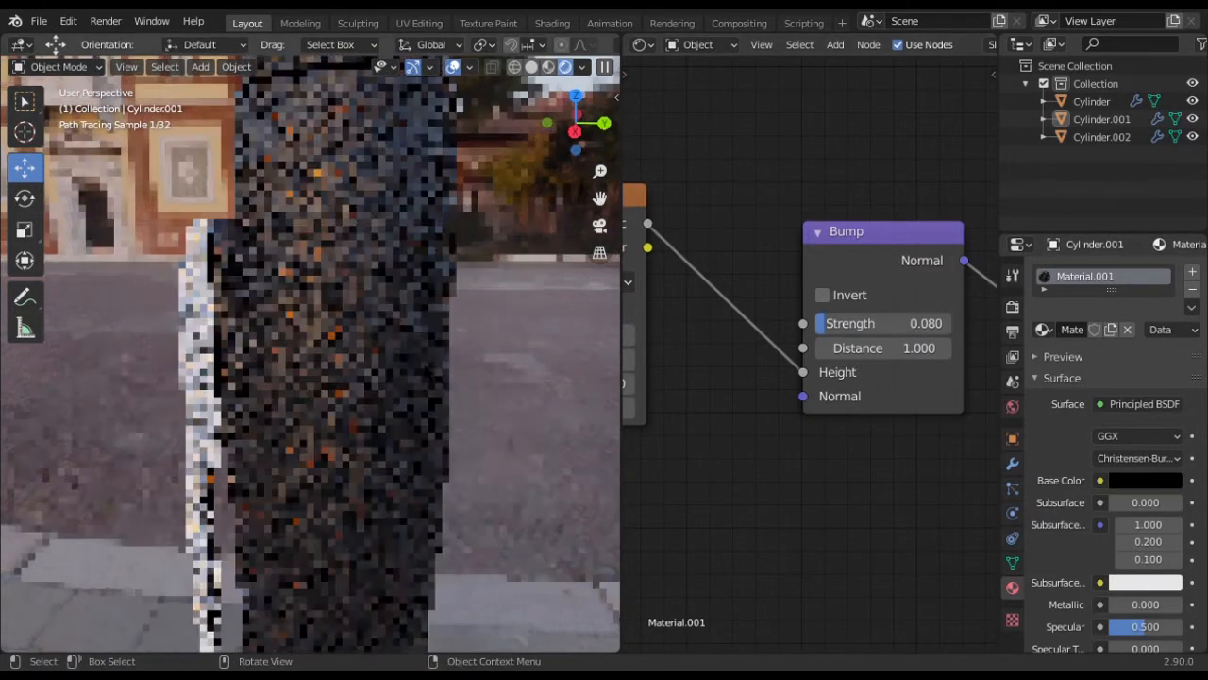
scroll(389, 357, down, 4)
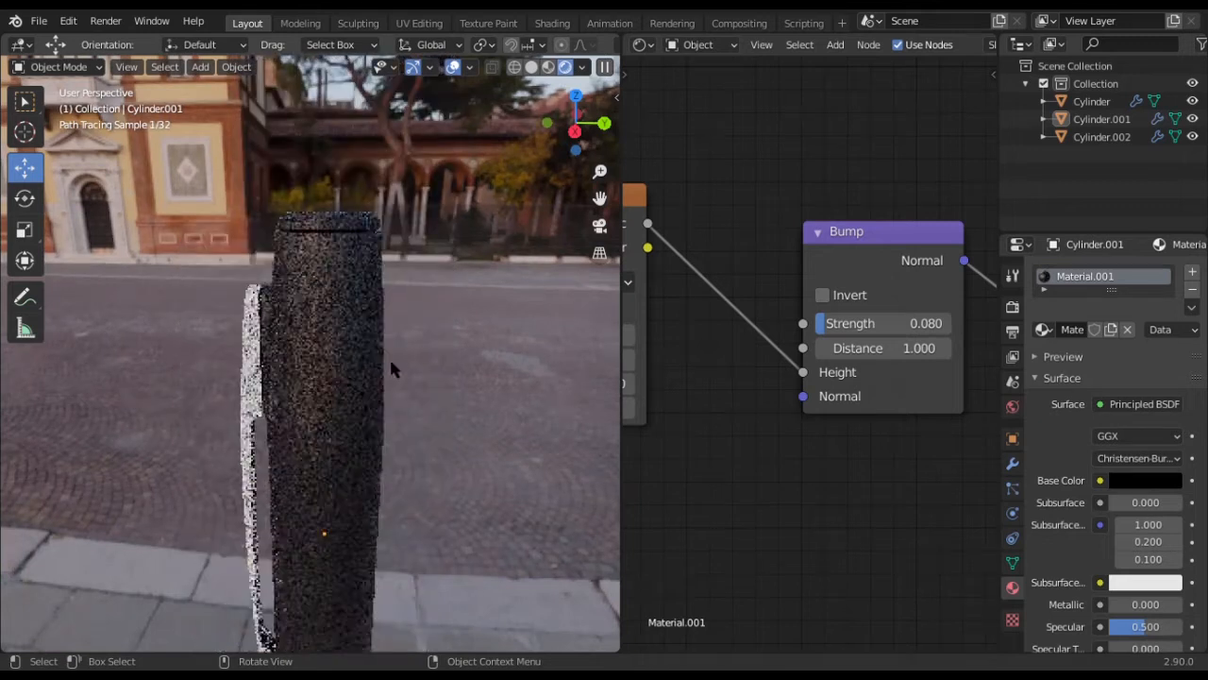
Apply the object transform of the pen cap and set the Mapping node's Z scale to 5
click(334, 328)
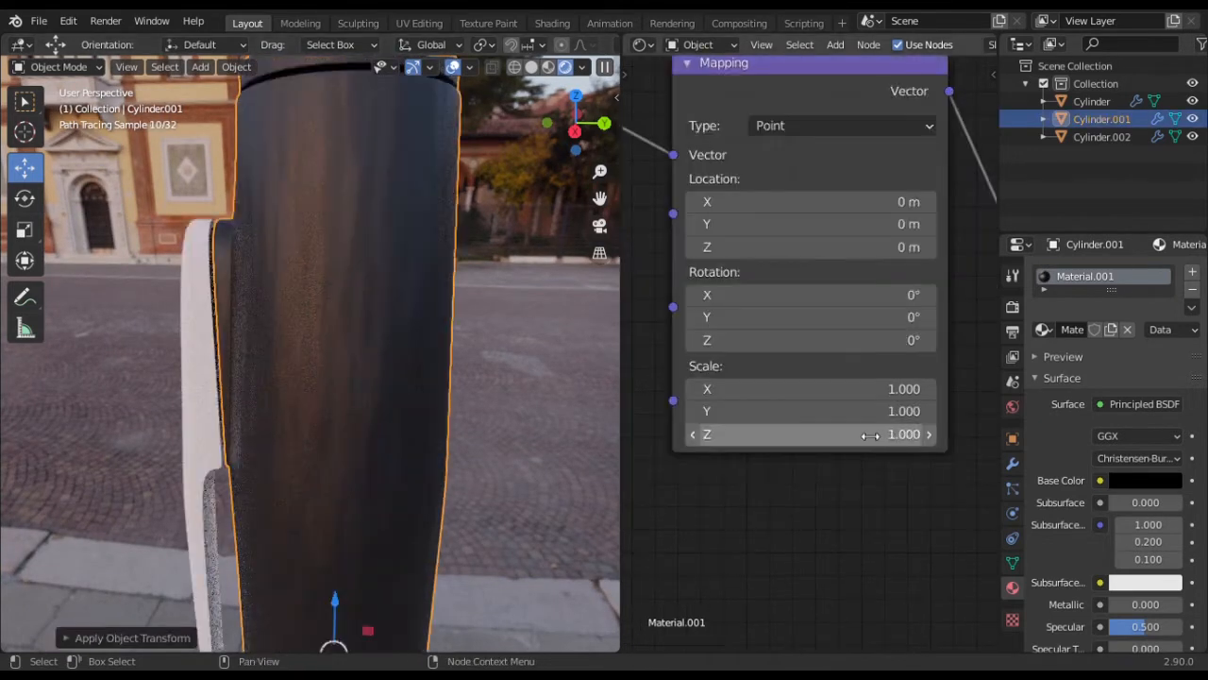
click(870, 434)
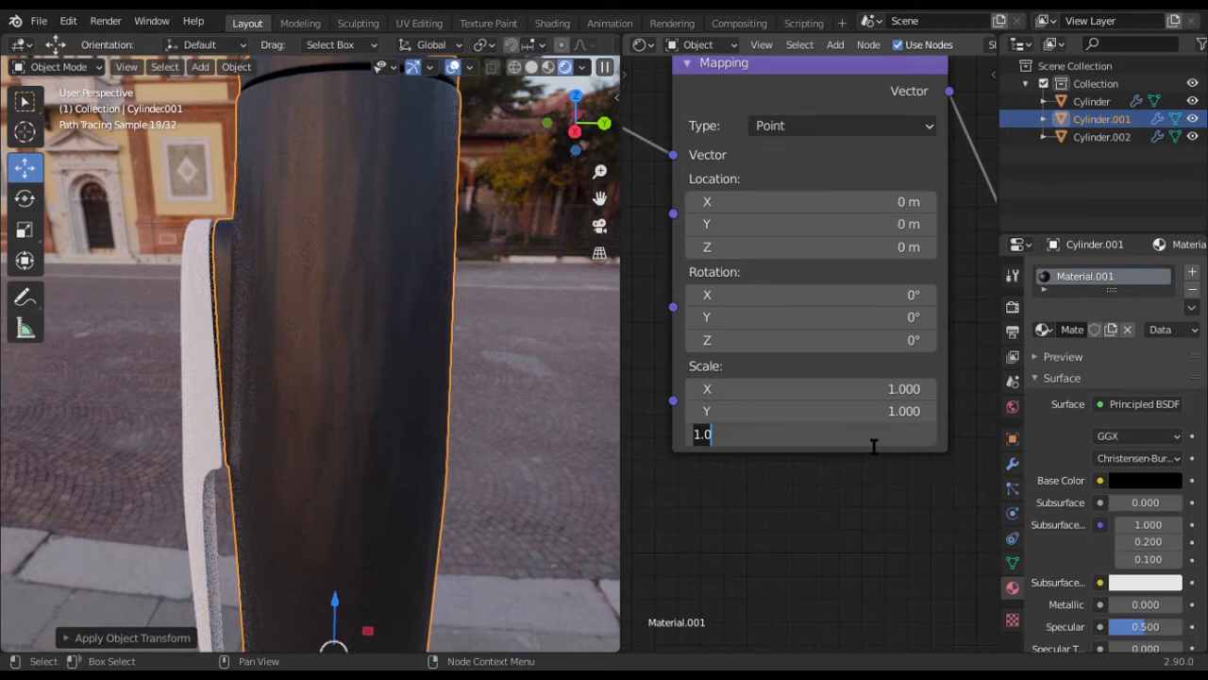
text(5)
key(Return)
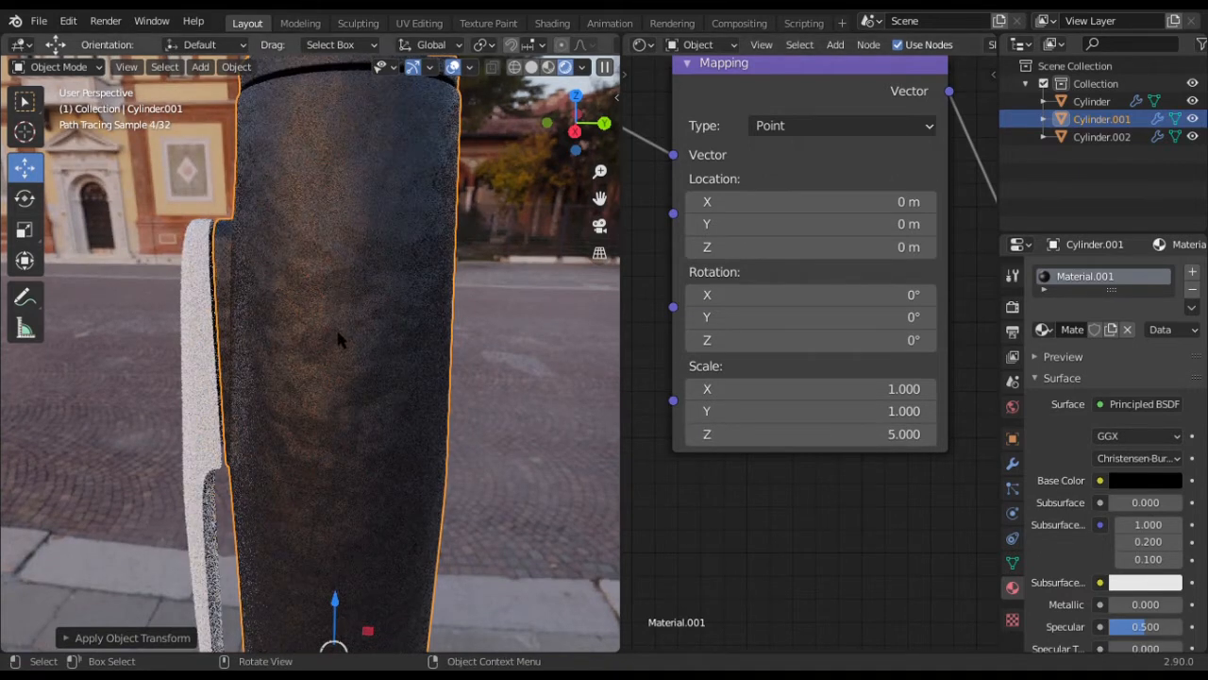
scroll(482, 283, down, 2)
scroll(486, 286, up, 2)
Set the Noise Texture's scale to 100
middle_drag(831, 199, 968, 279)
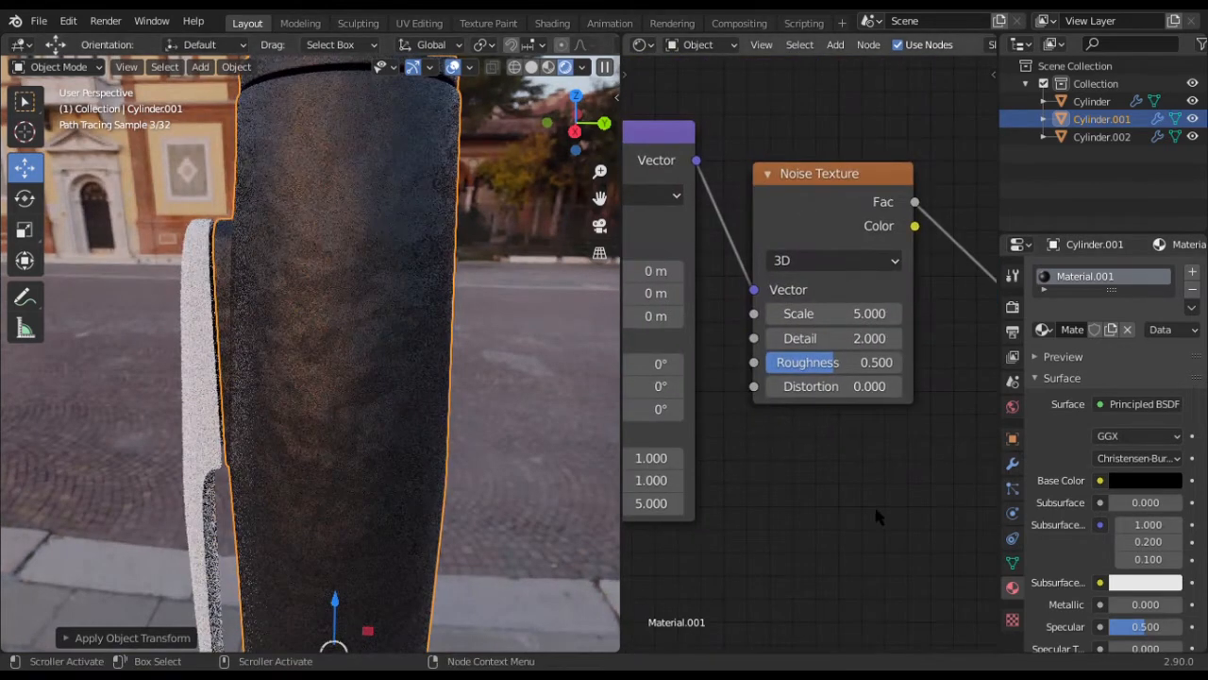
middle_drag(836, 440, 806, 449)
drag(807, 317, 941, 321)
click(804, 326)
text(100)
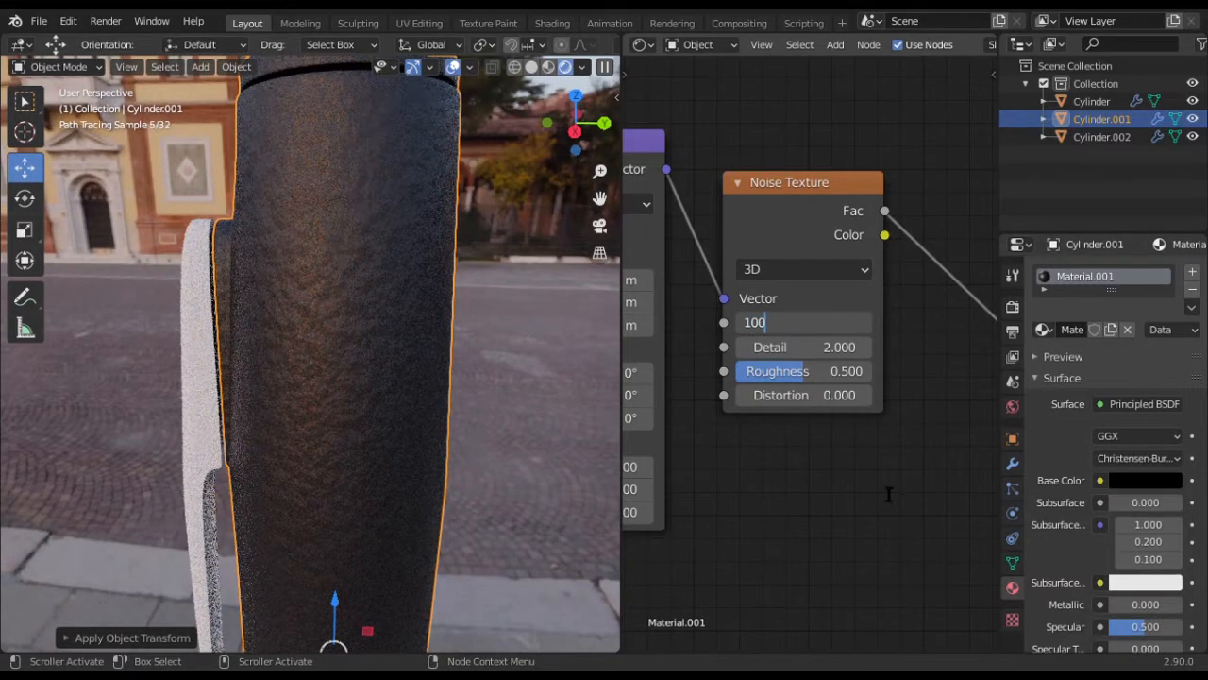
key(Return)
scroll(451, 338, up, 3)
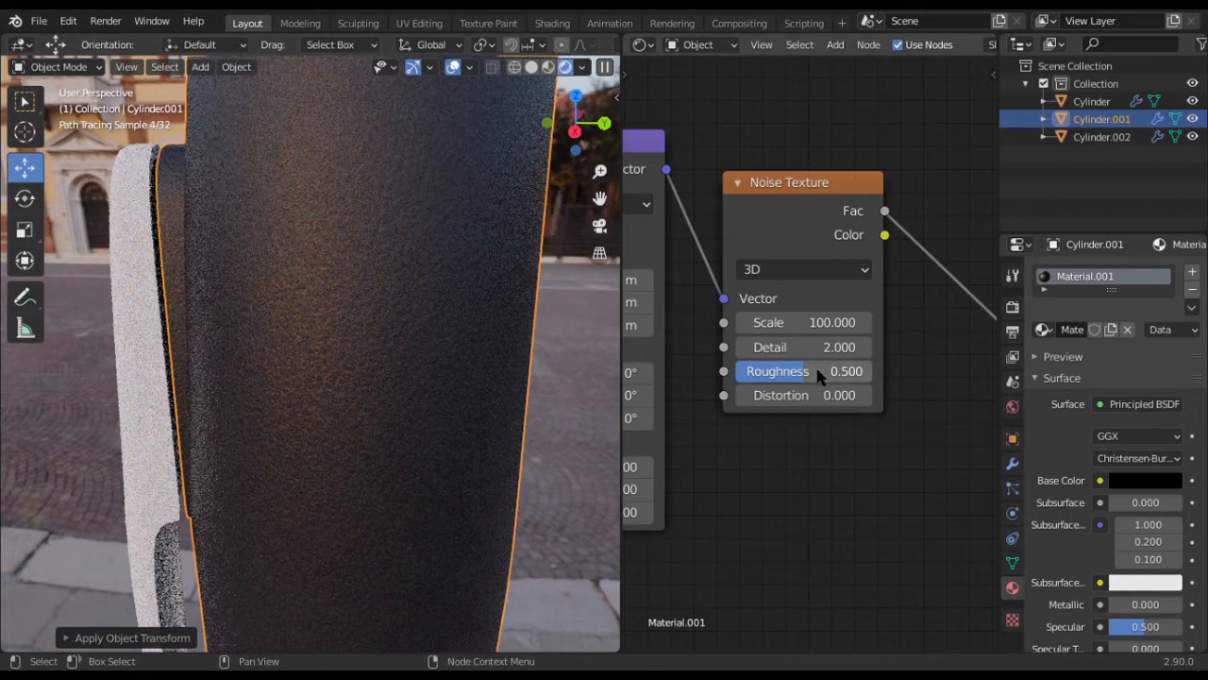
Set the Noise Texture's roughness to 0.9 and deselect the cap
click(821, 376)
text(0.9)
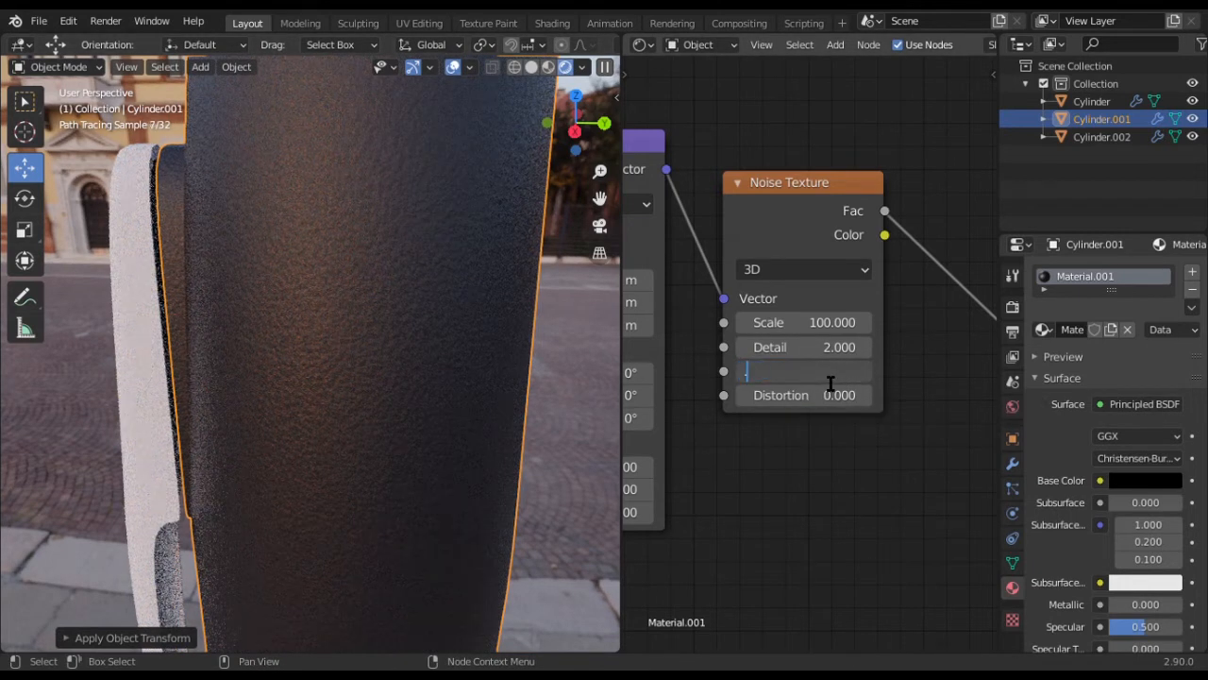
key(Return)
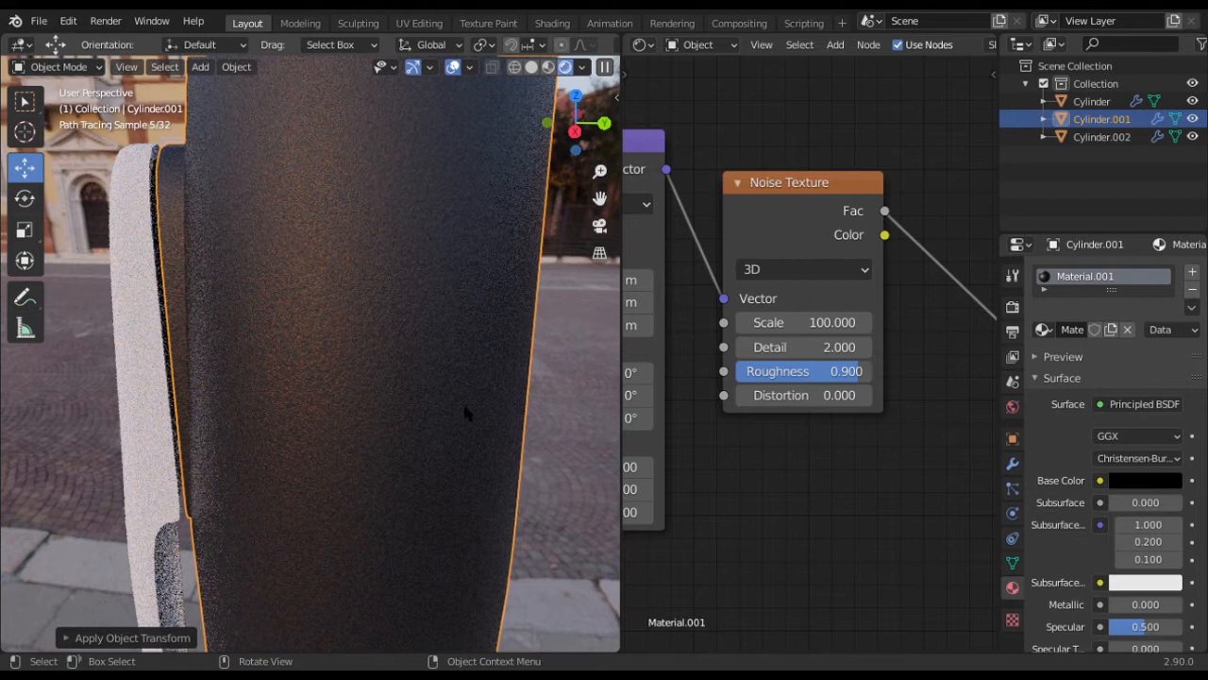
scroll(384, 277, down, 6)
middle_drag(375, 324, 396, 414)
click(412, 401)
scroll(929, 269, down, 8)
Save the pen project file
middle_drag(923, 246, 690, 364)
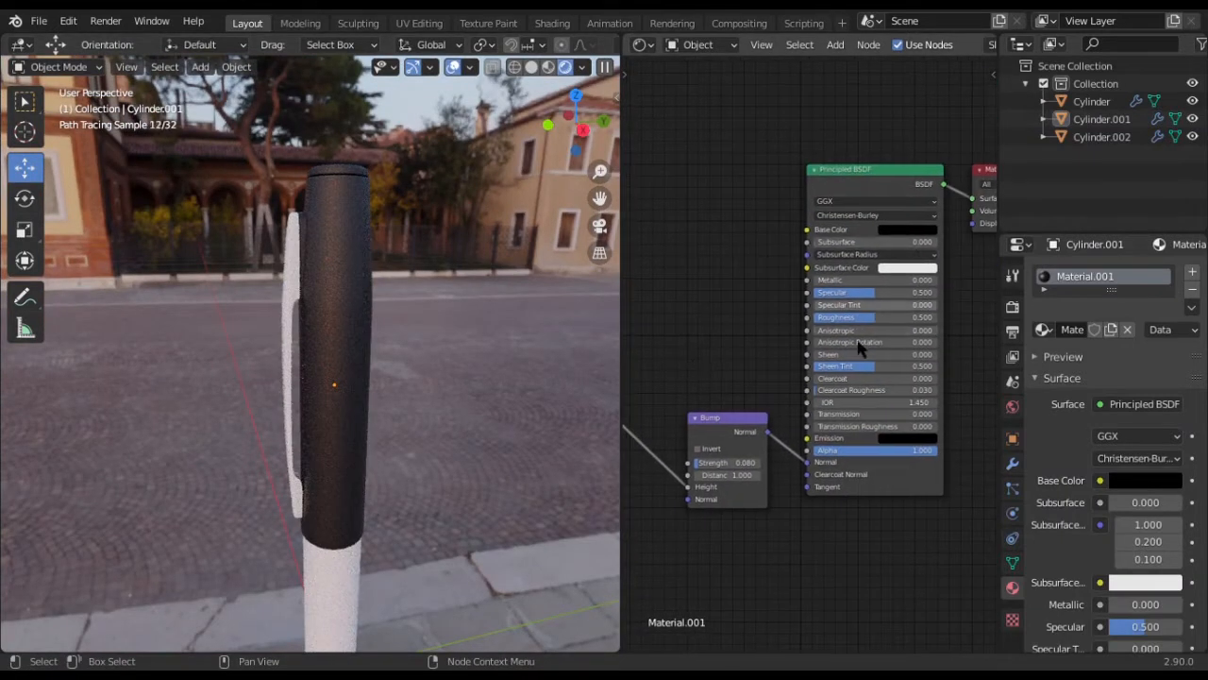
scroll(793, 293, down, 1)
middle_drag(319, 217, 330, 373)
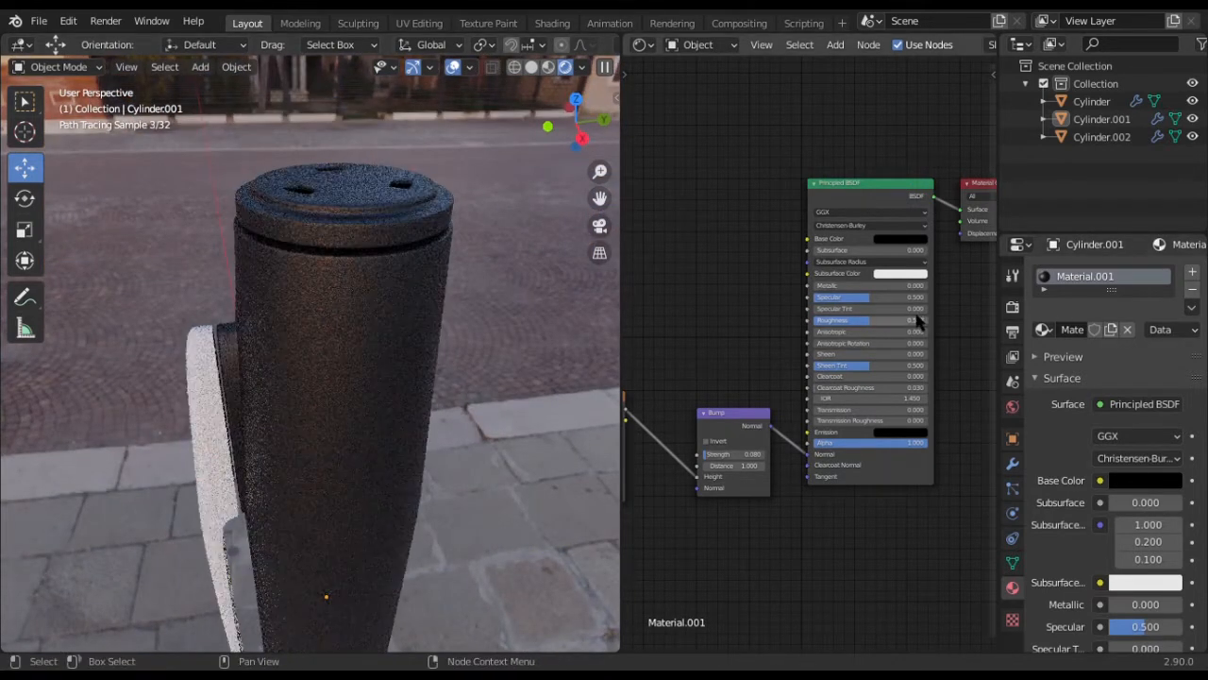
key(ctrl+s)
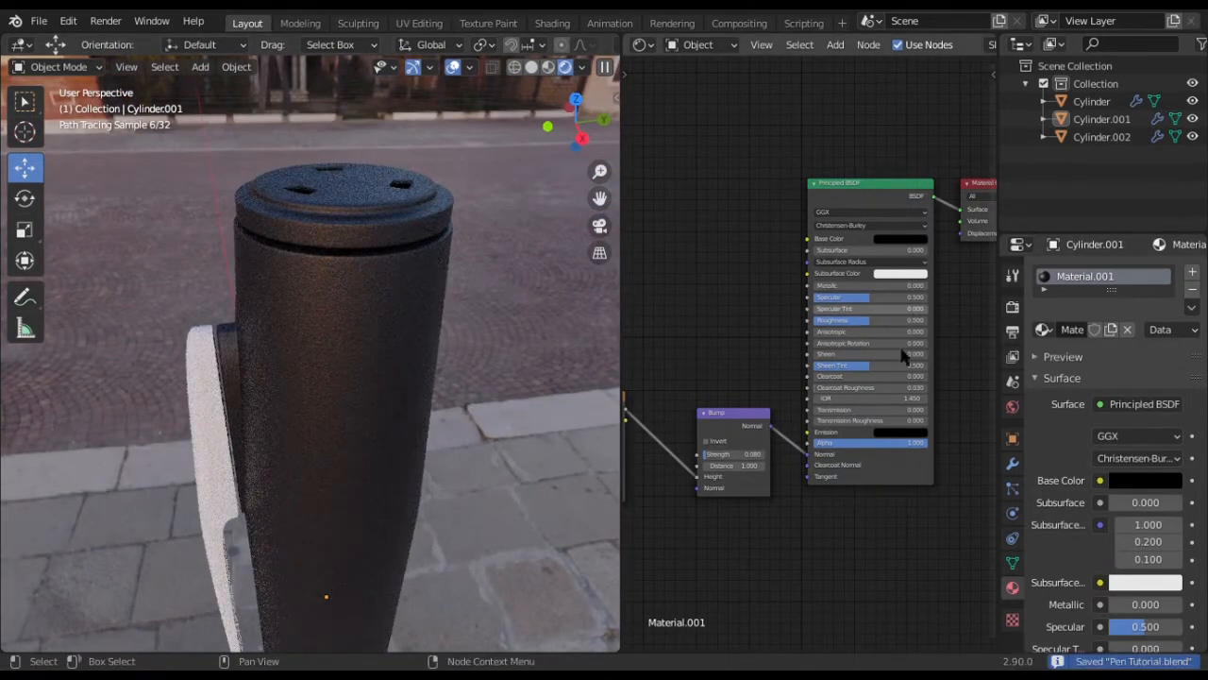
Add a second material slot with a new material to the cap and assign it to the linked geometry of the cap's top disc
click(1192, 273)
click(1071, 371)
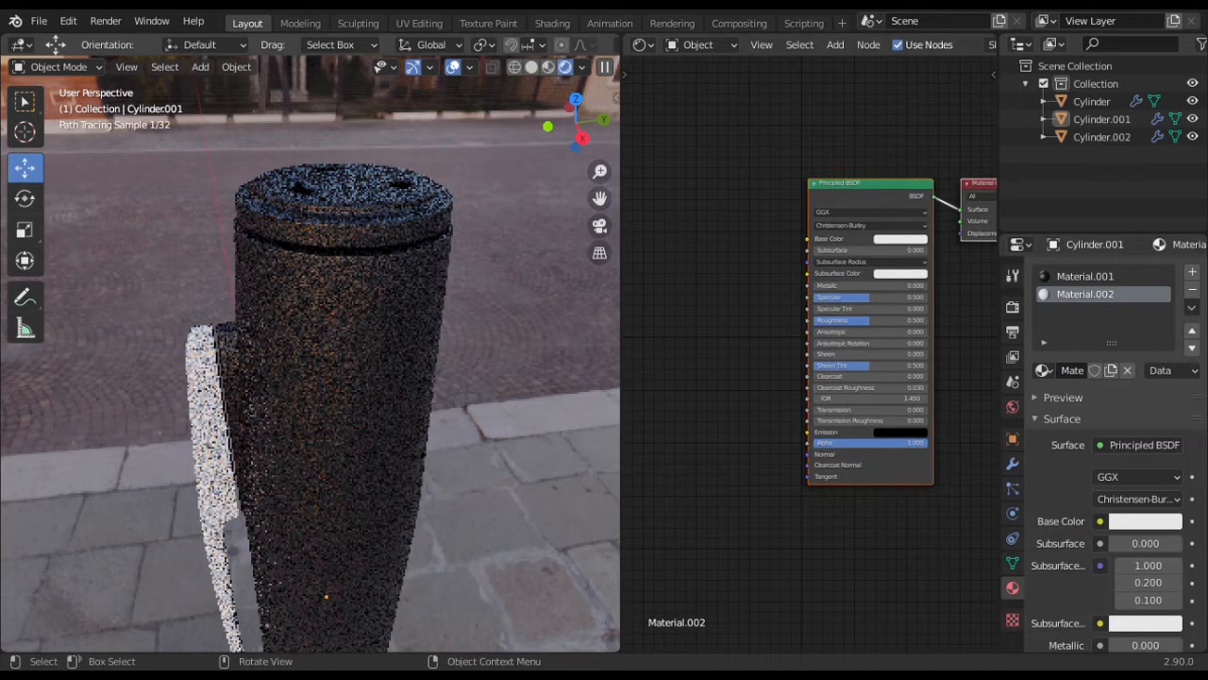
key(Tab)
click(356, 203)
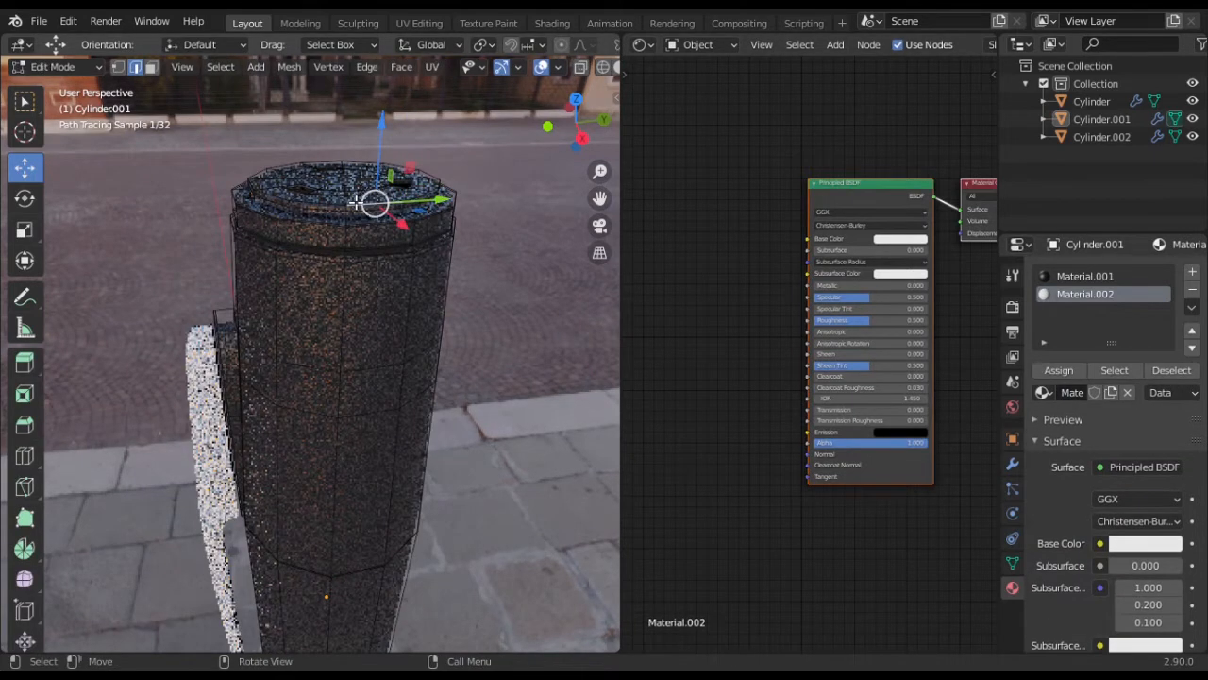
key(ctrl+l)
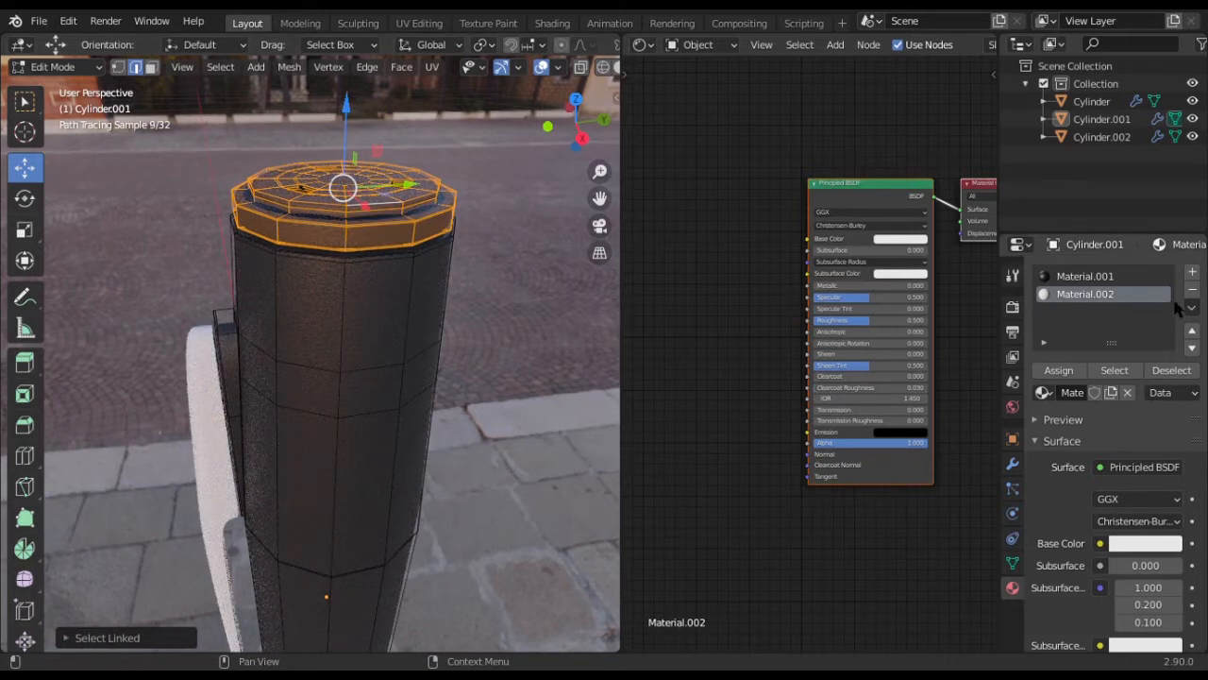
click(1073, 376)
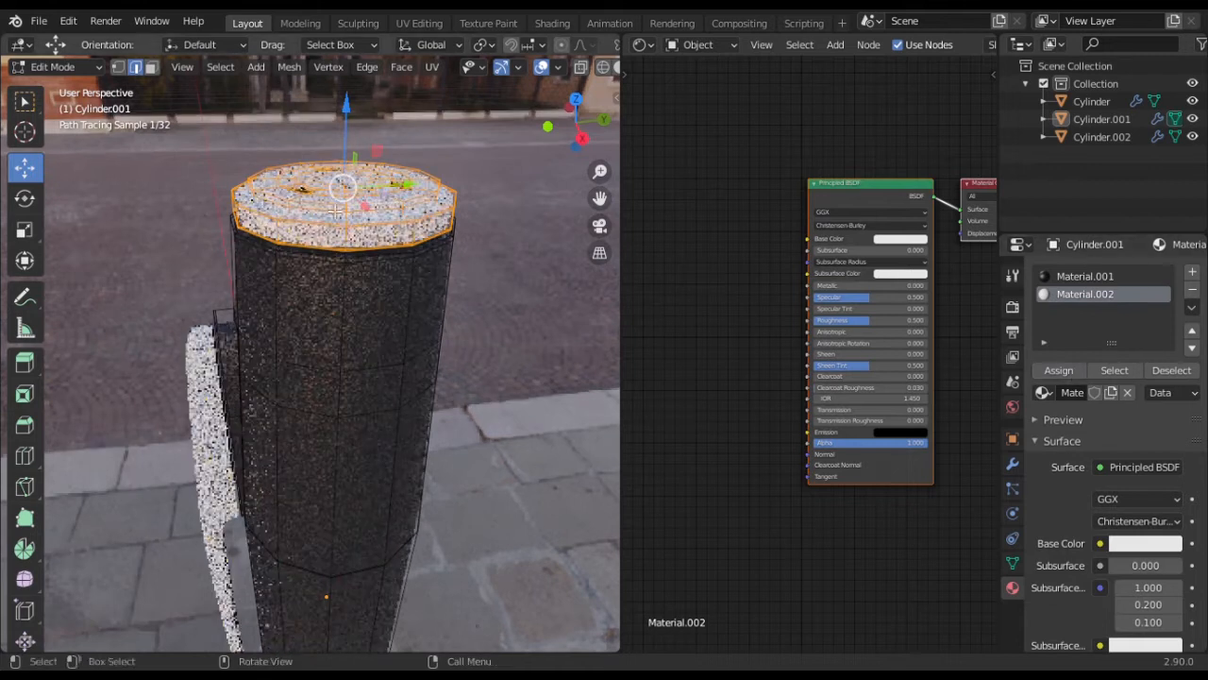
key(Tab)
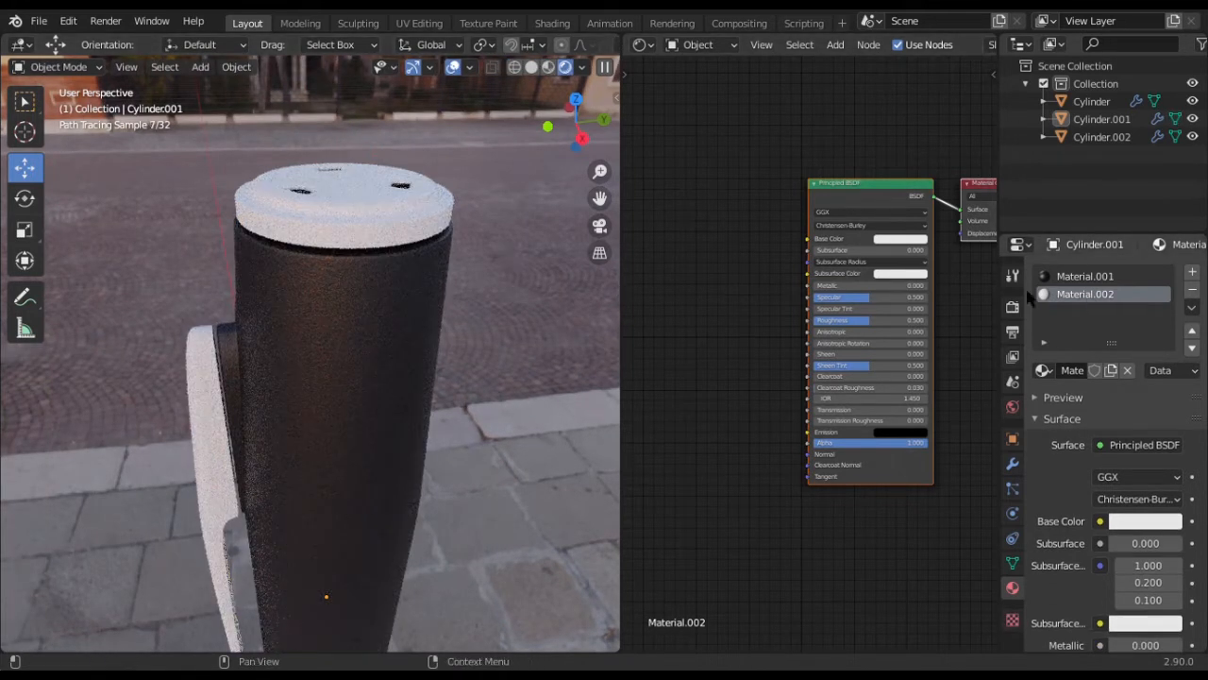
Set the top disc material's Metallic to 1.000 and its base colour to gold, with H 0.125 and S 0.417
scroll(937, 299, up, 2)
scroll(895, 297, up, 1)
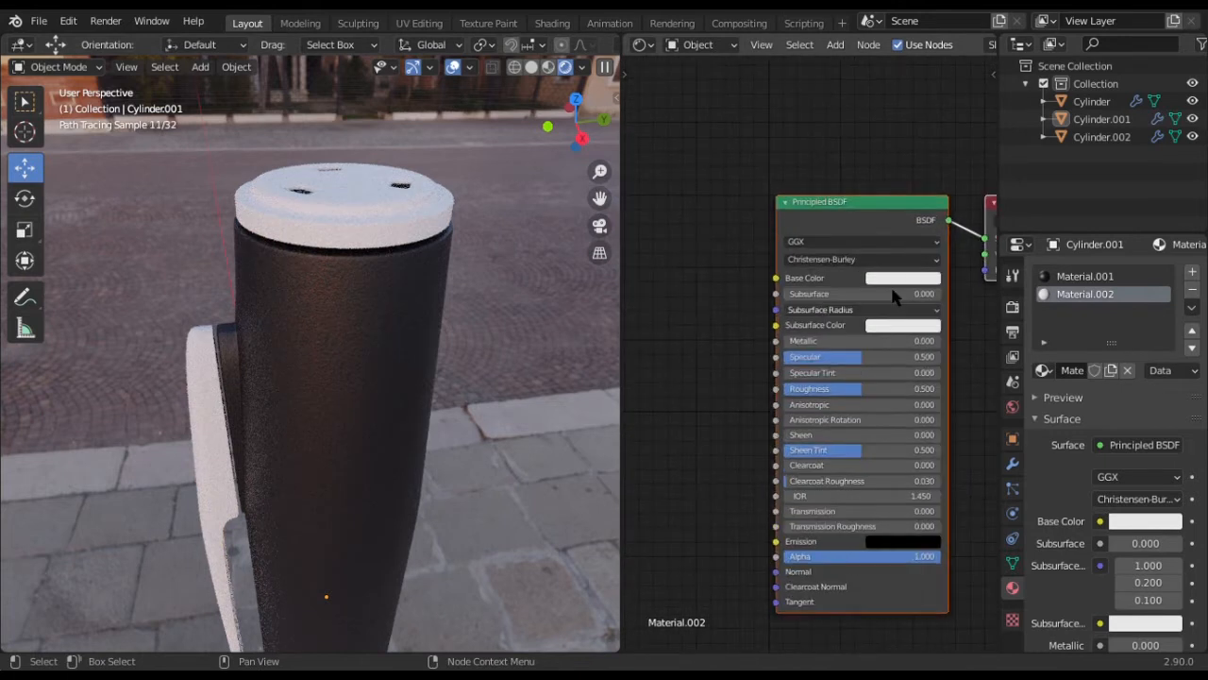
click(901, 279)
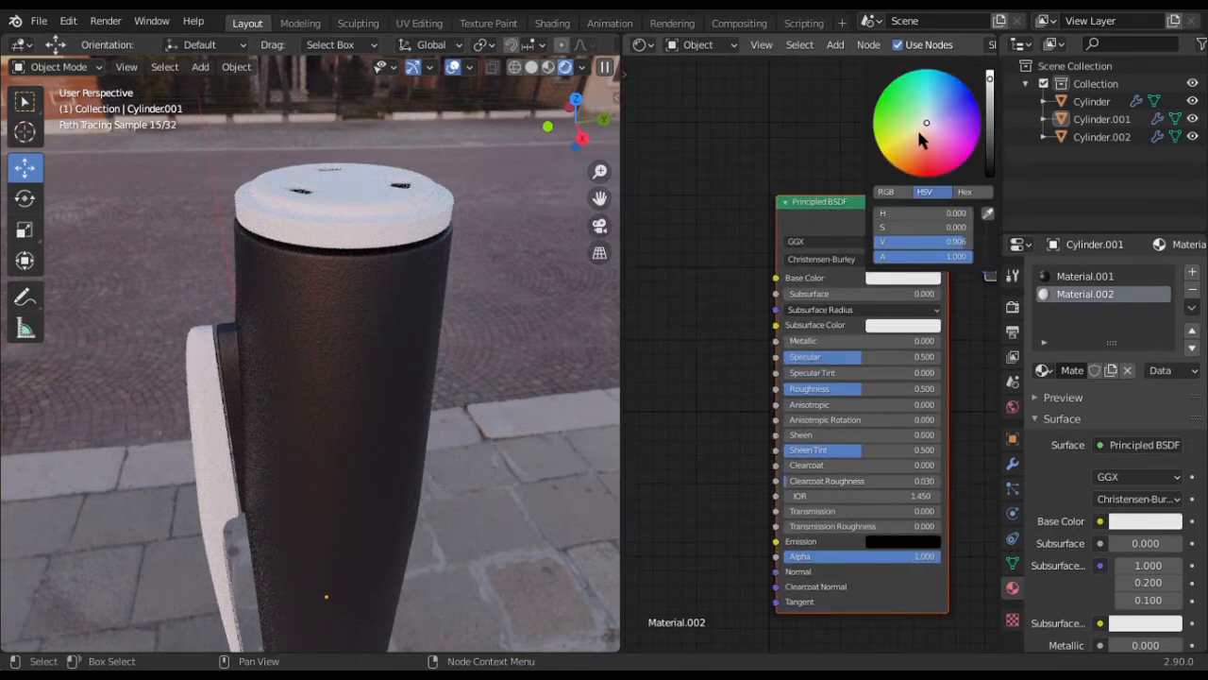
click(919, 132)
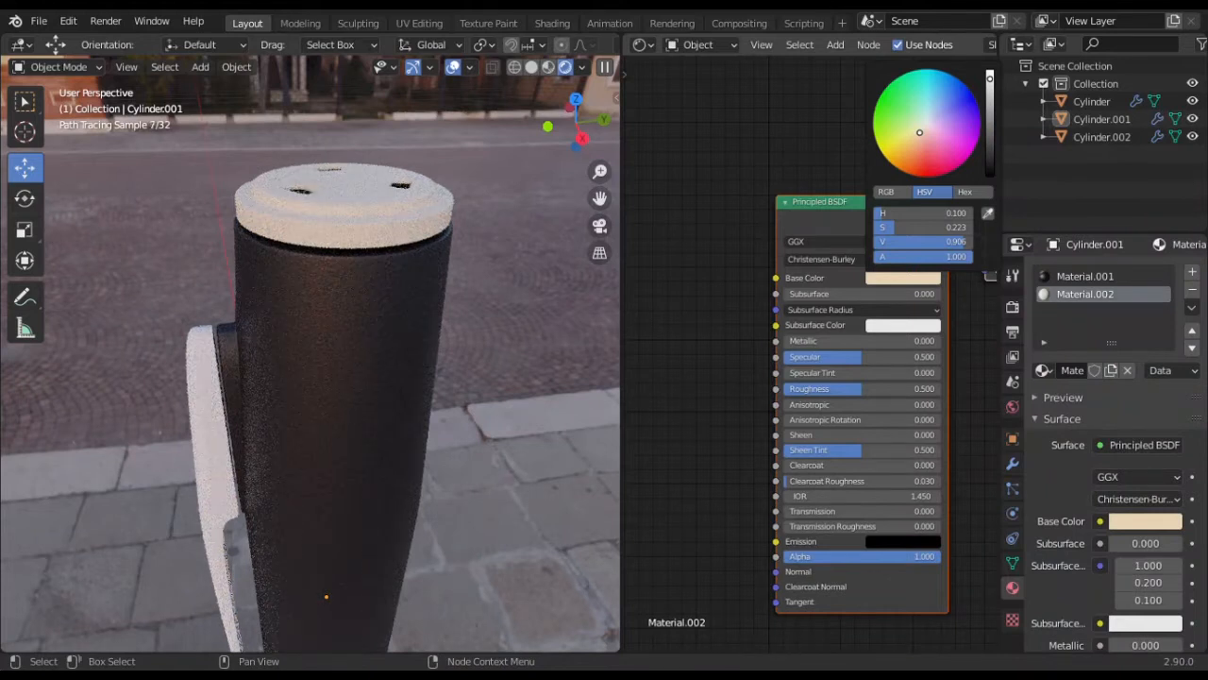
drag(843, 341, 999, 341)
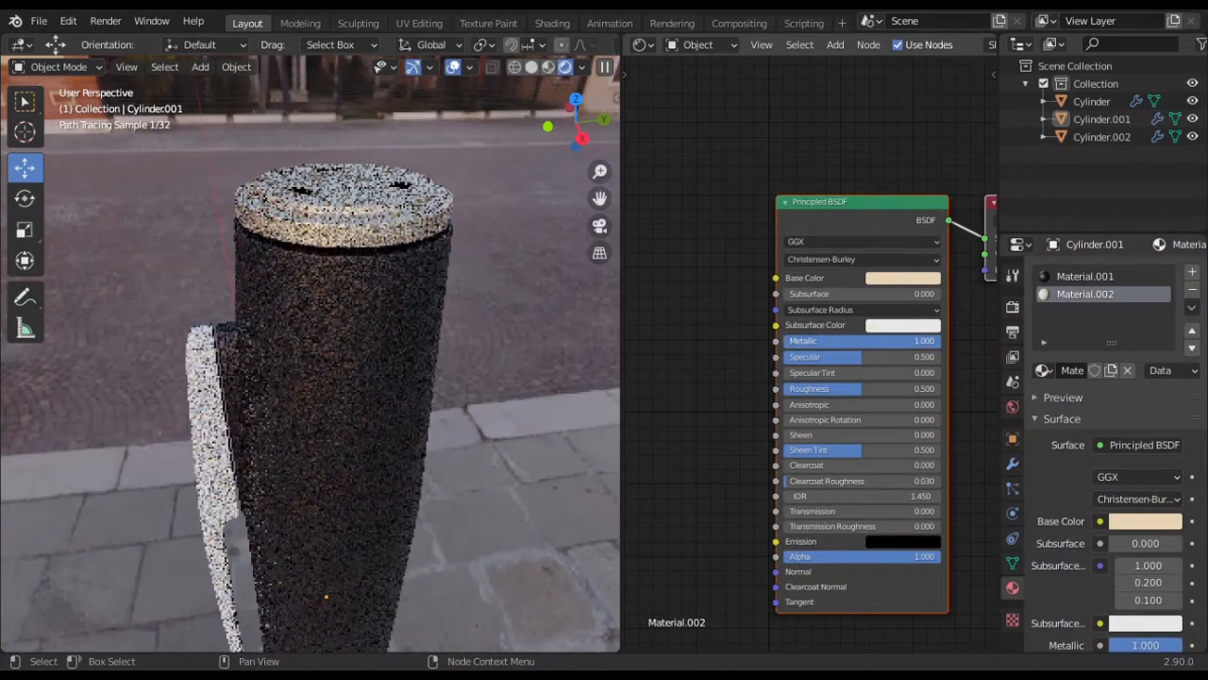
click(906, 277)
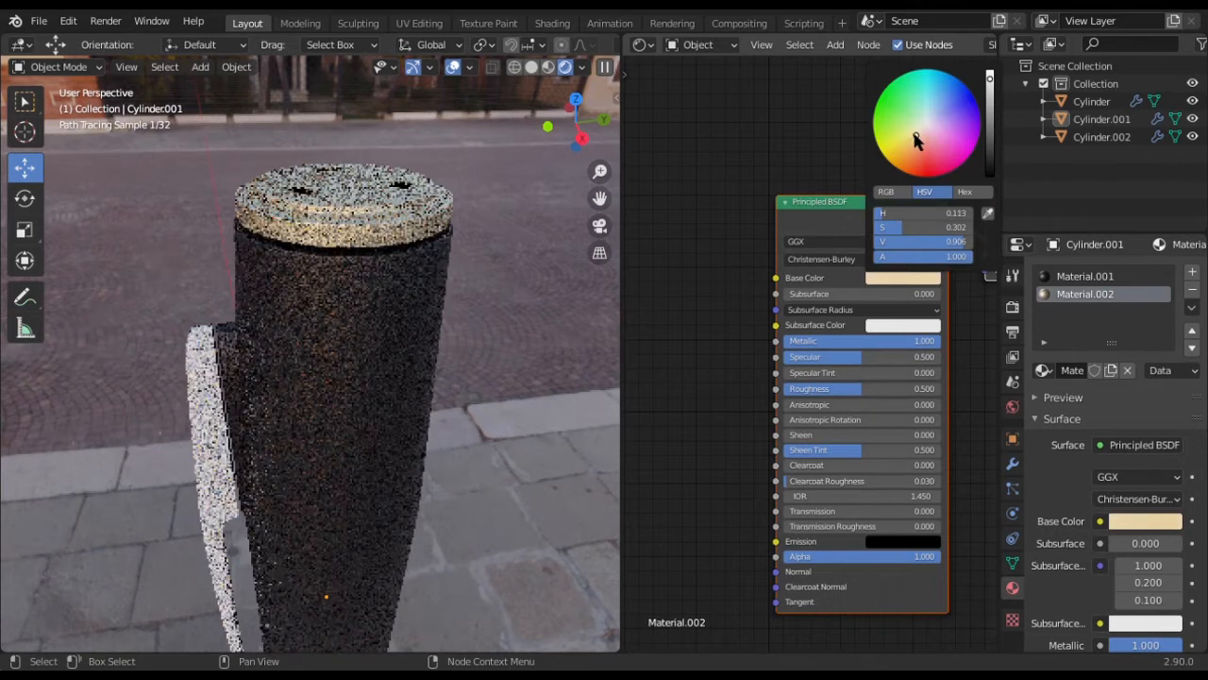
click(911, 133)
click(911, 139)
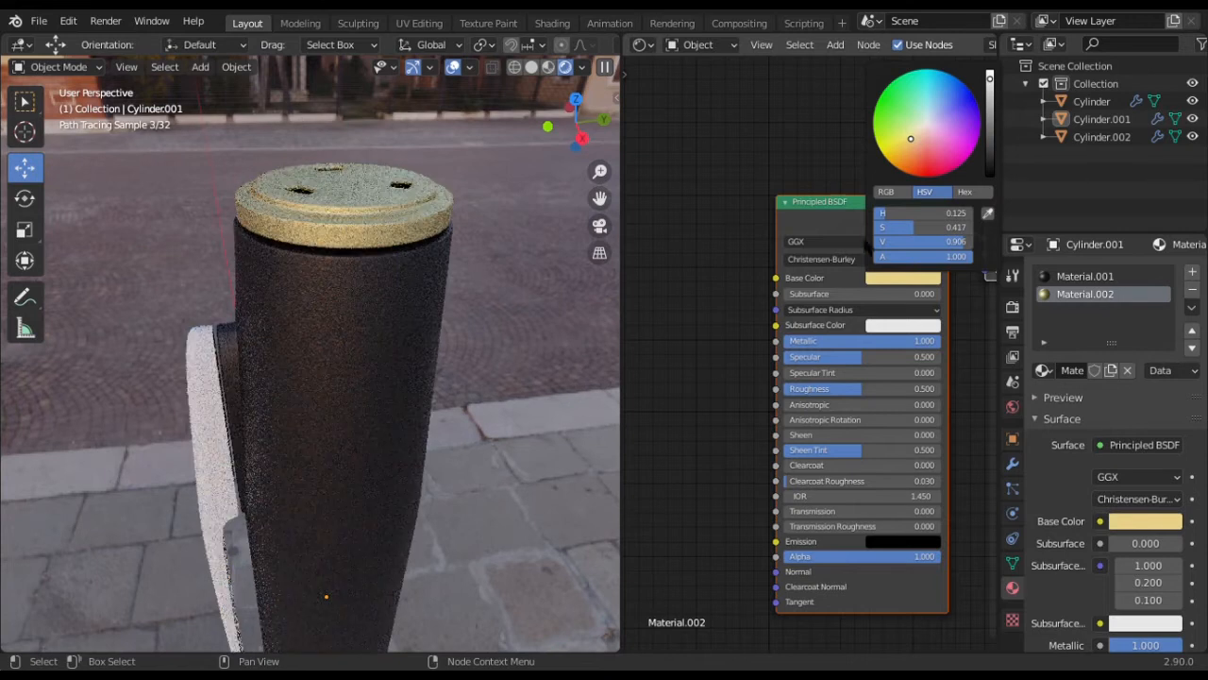
Set the gold material's roughness to 0.2
drag(843, 388, 803, 388)
click(860, 388)
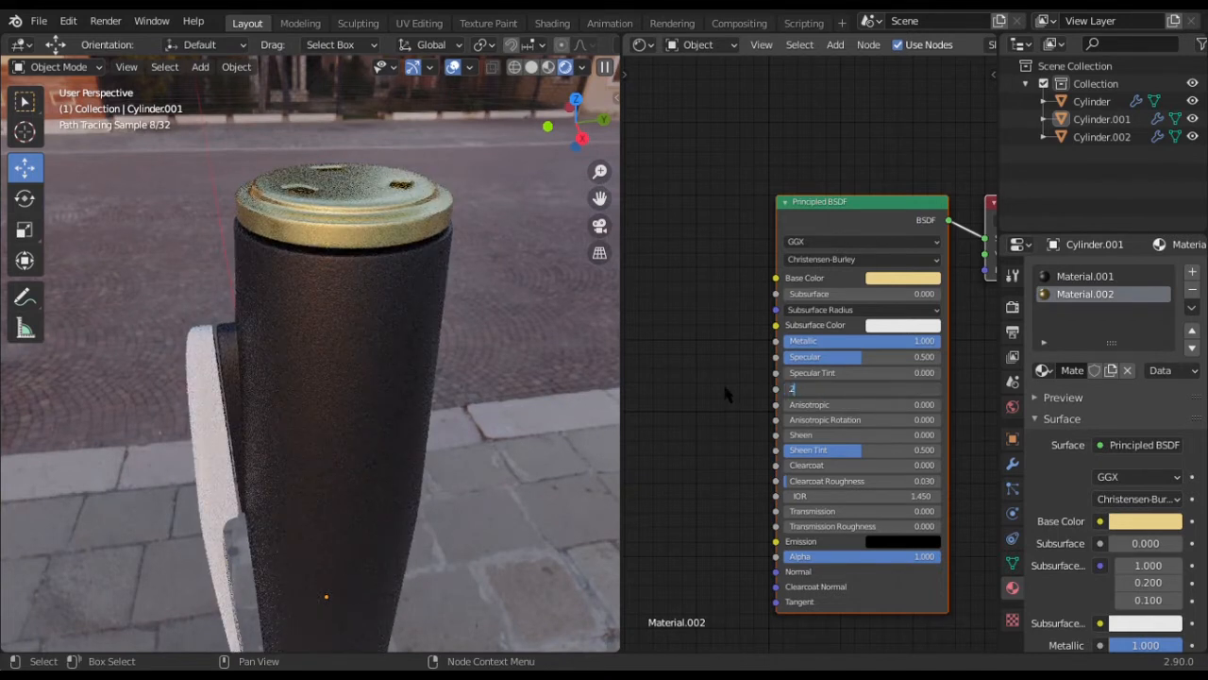
text(.2)
key(Return)
middle_drag(456, 263, 486, 227)
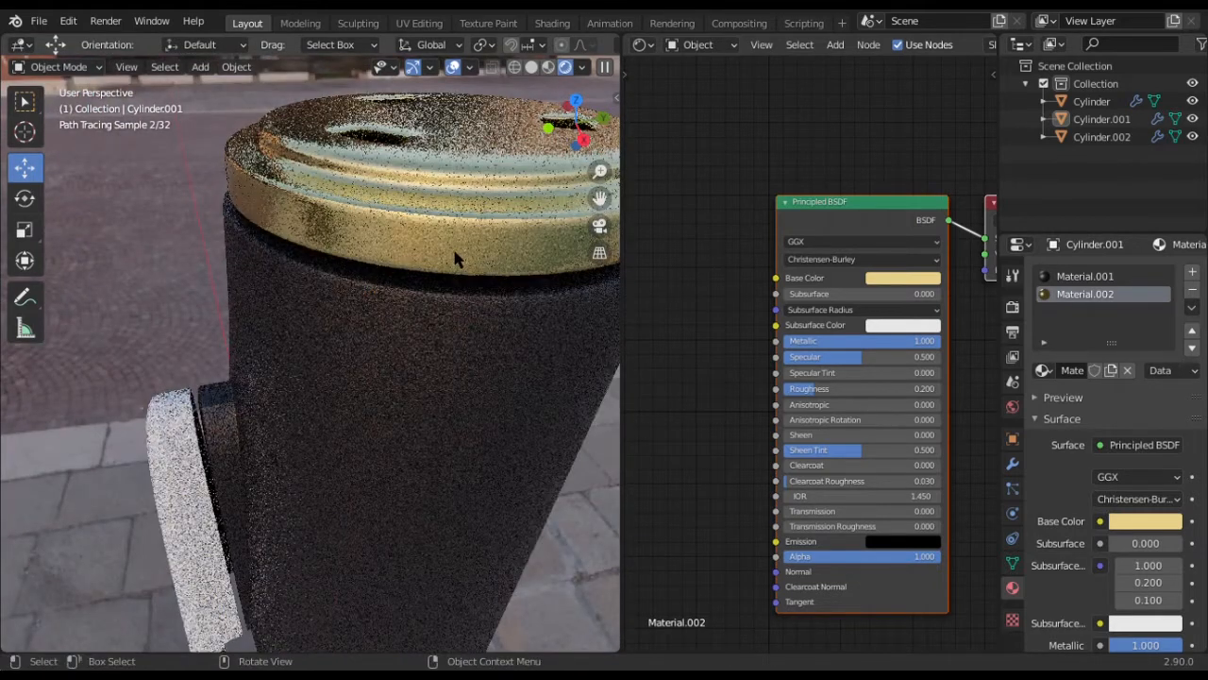
Set the gold material's roughness to 0.15
click(845, 390)
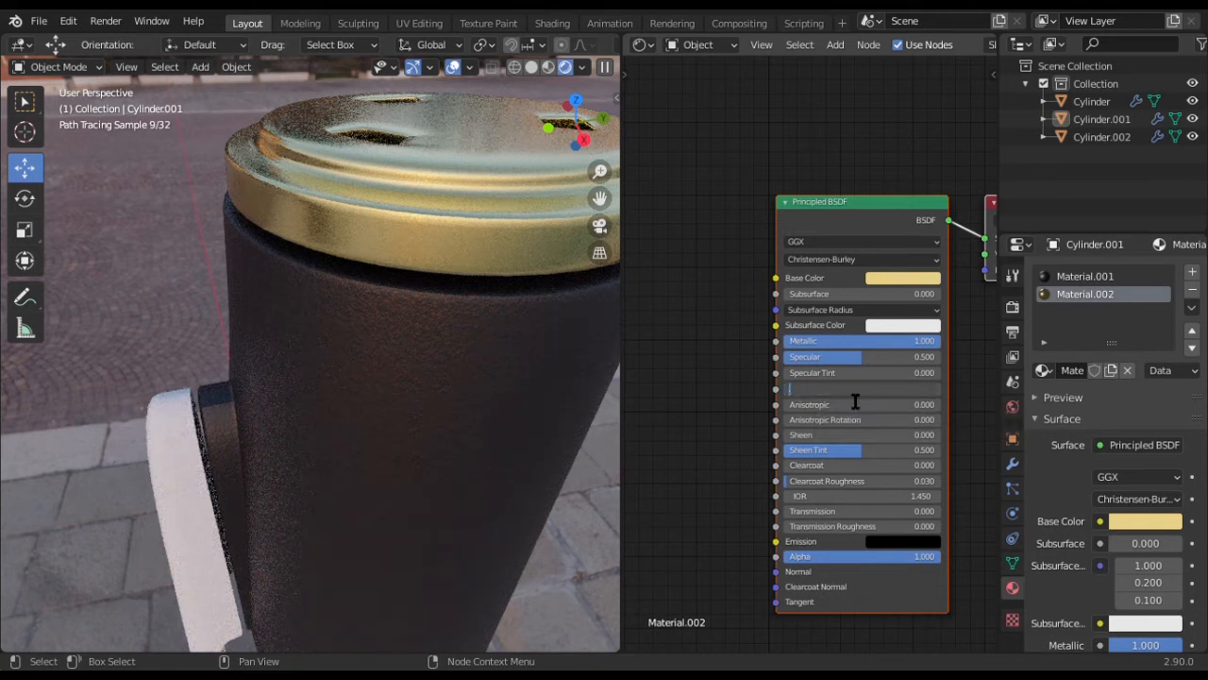
text(.15)
key(Return)
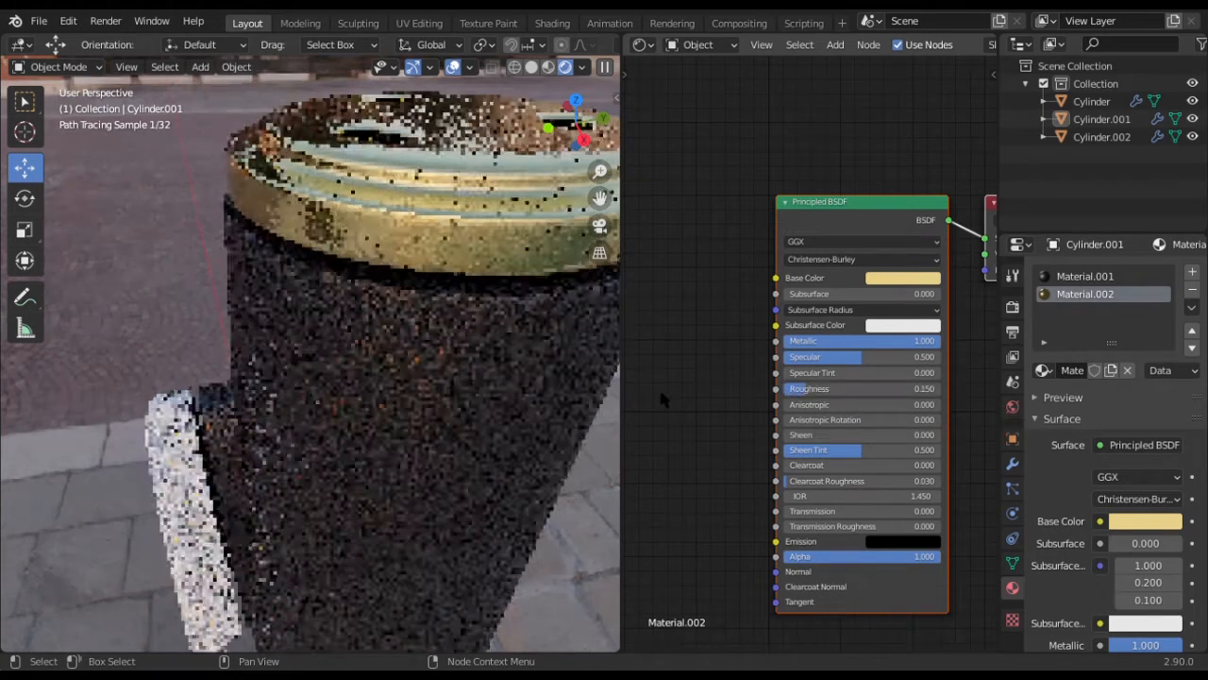
mouse_move(385, 340)
middle_down()
mouse_move(472, 359)
mouse_move(463, 285)
mouse_move(518, 439)
mouse_move(458, 387)
mouse_move(437, 421)
middle_up()
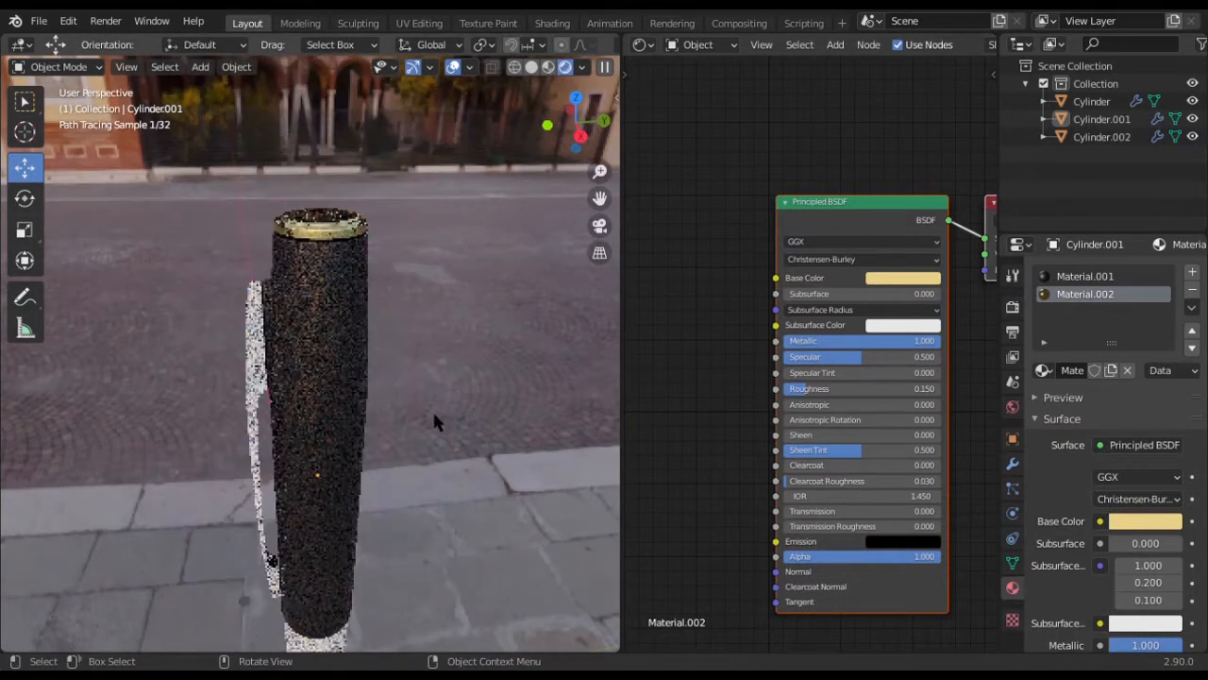
Link the cap's materials to the pen body and the clip
mouse_move(413, 364)
middle_down()
mouse_move(420, 390)
mouse_move(345, 255)
mouse_move(304, 257)
middle_up()
click(304, 257)
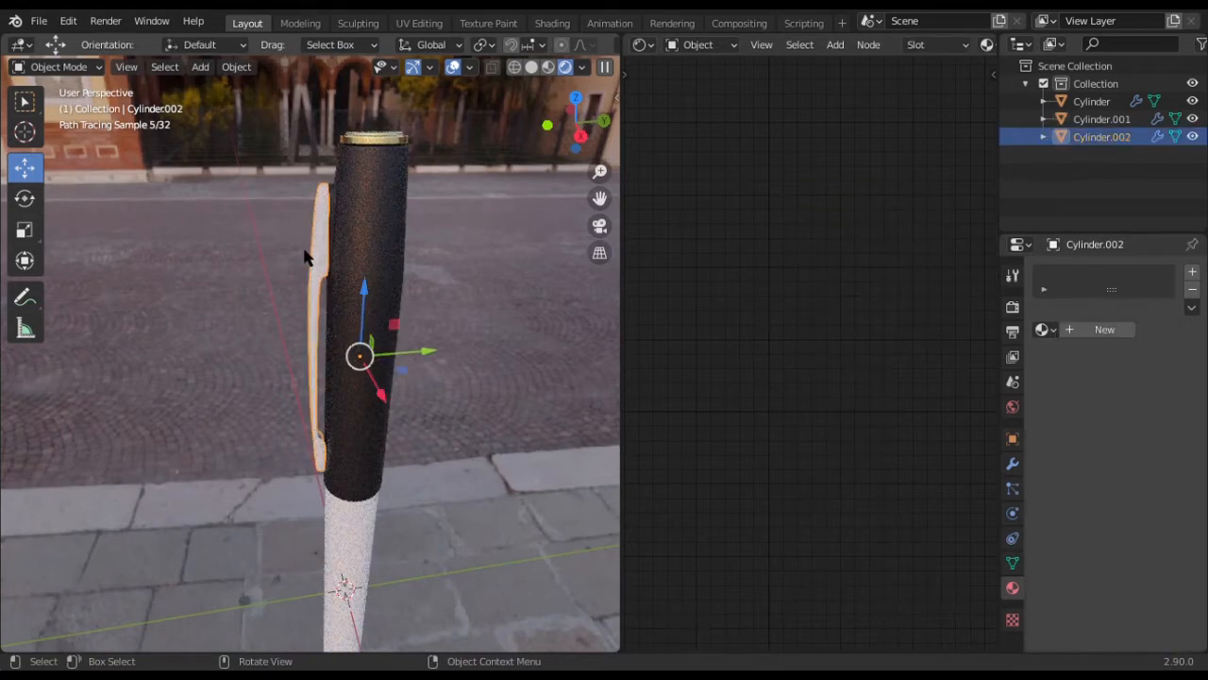
click(370, 553)
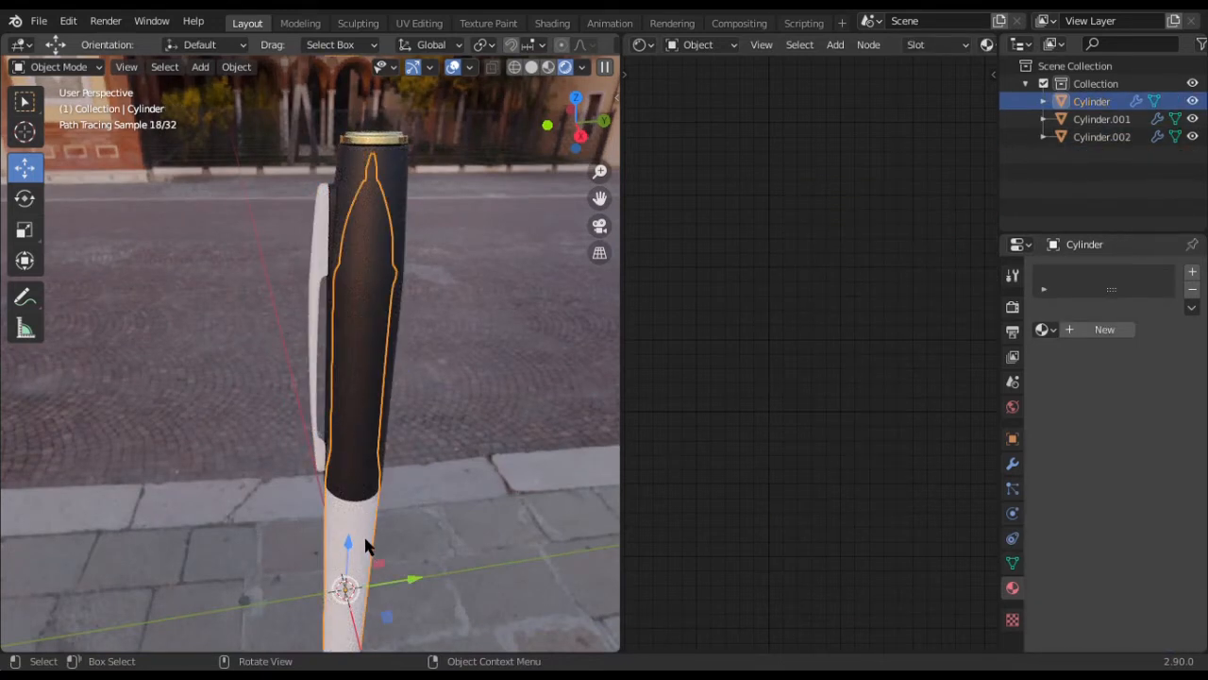
shift+click(312, 302)
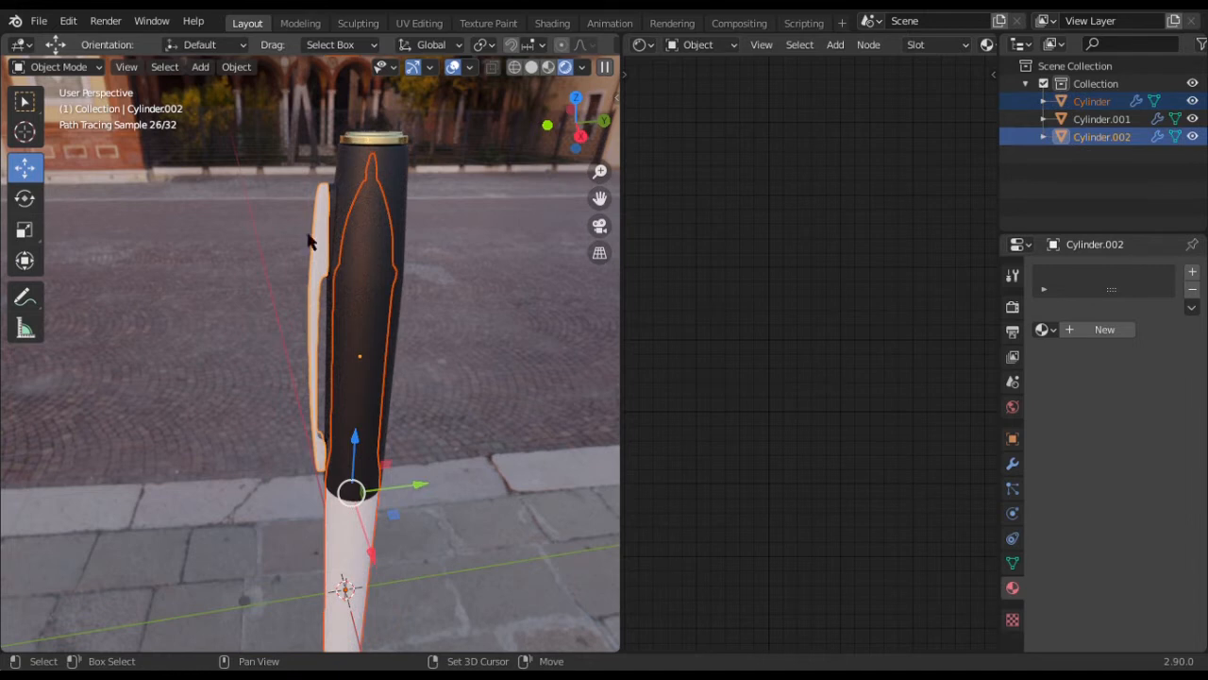
shift+click(368, 141)
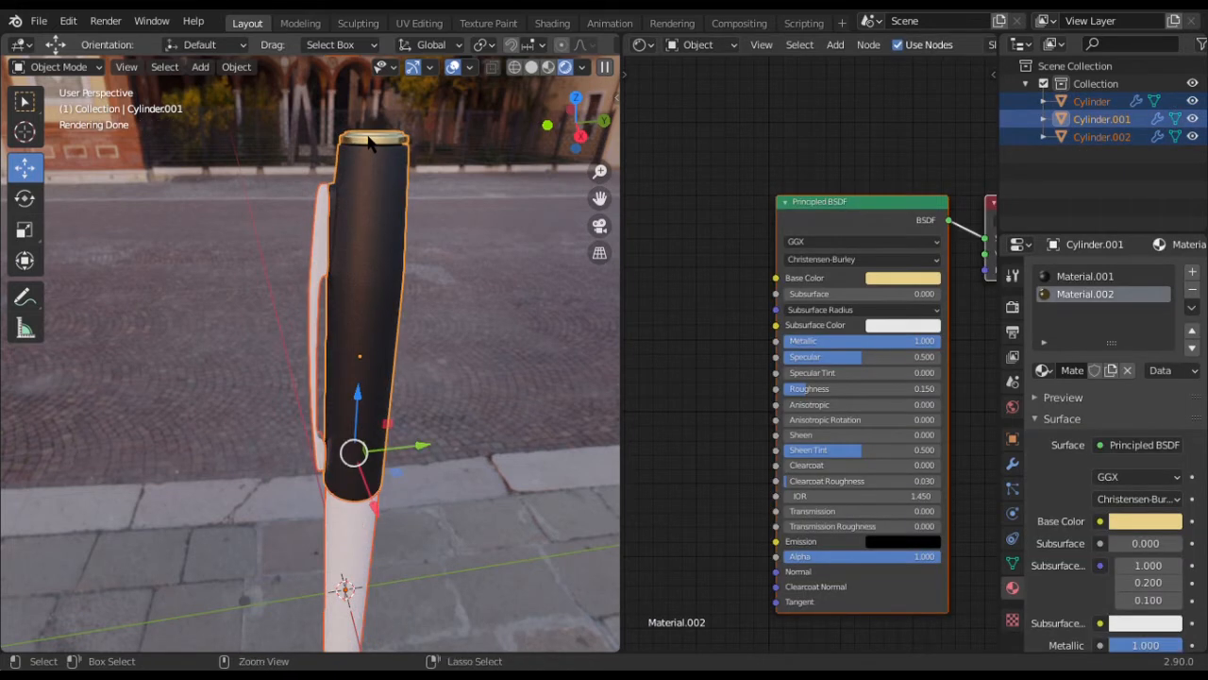
key(ctrl+l)
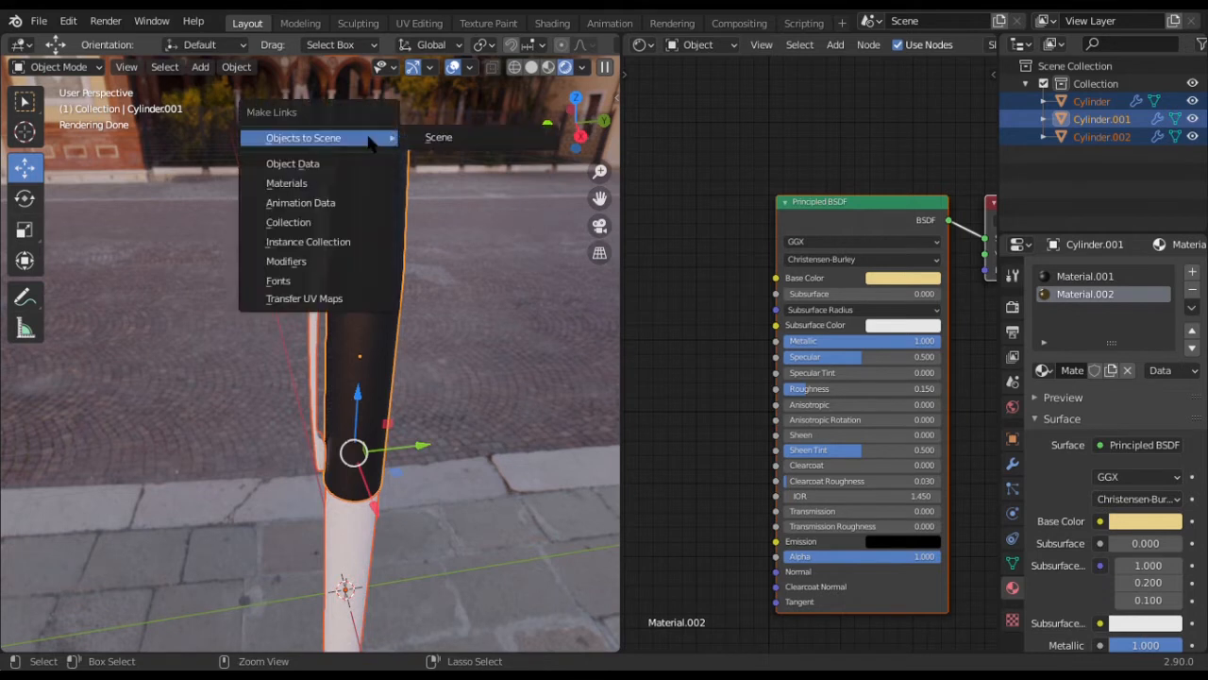
click(338, 182)
scroll(388, 239, down, 1)
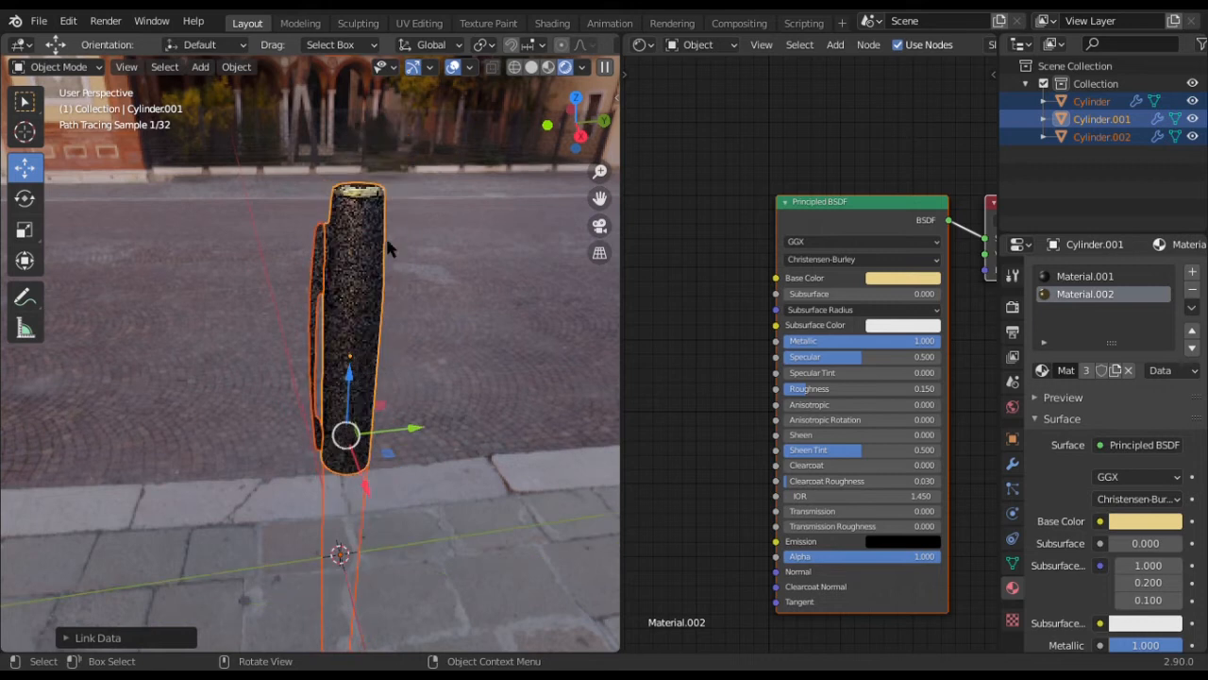
middle_drag(462, 292, 456, 294)
click(401, 375)
scroll(400, 382, up, 4)
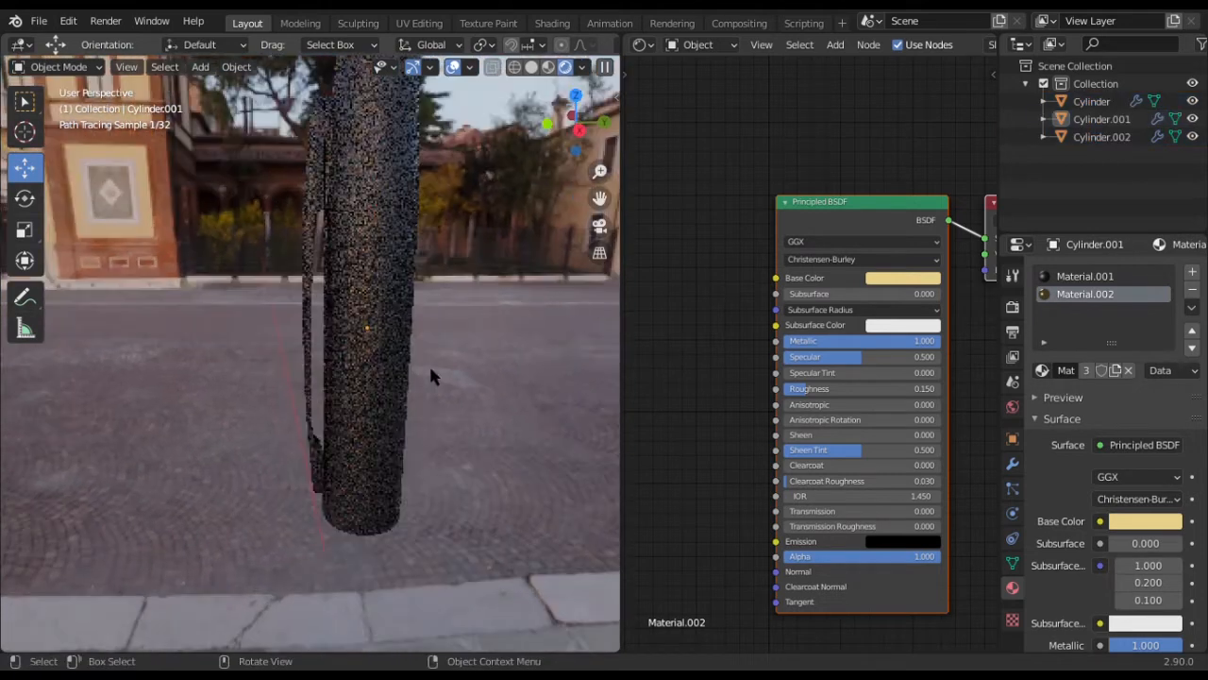
Toggle the viewport to solid shading and back to rendered shading to refresh the pen's preview
key(z)
click(502, 381)
key(z)
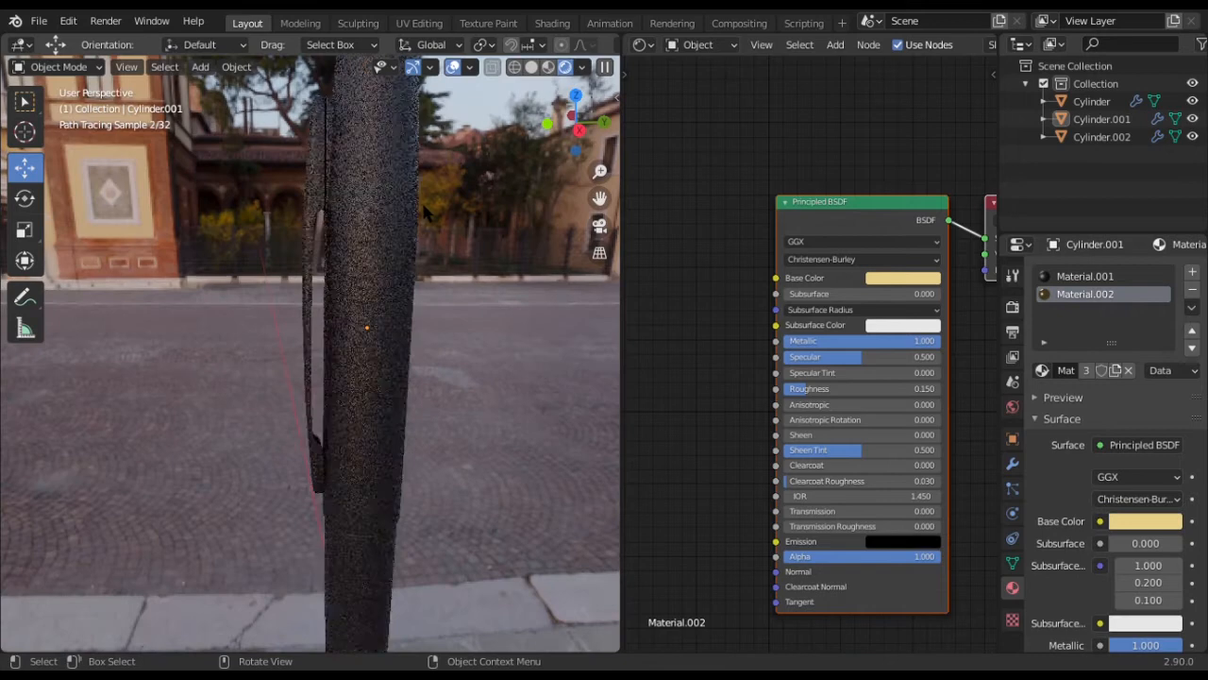
Assign the gold Material.002 to the linked geometry of the pen body's bottom end piece, and save the file
scroll(405, 270, down, 4)
middle_drag(405, 270, 363, 243)
click(360, 232)
key(Tab)
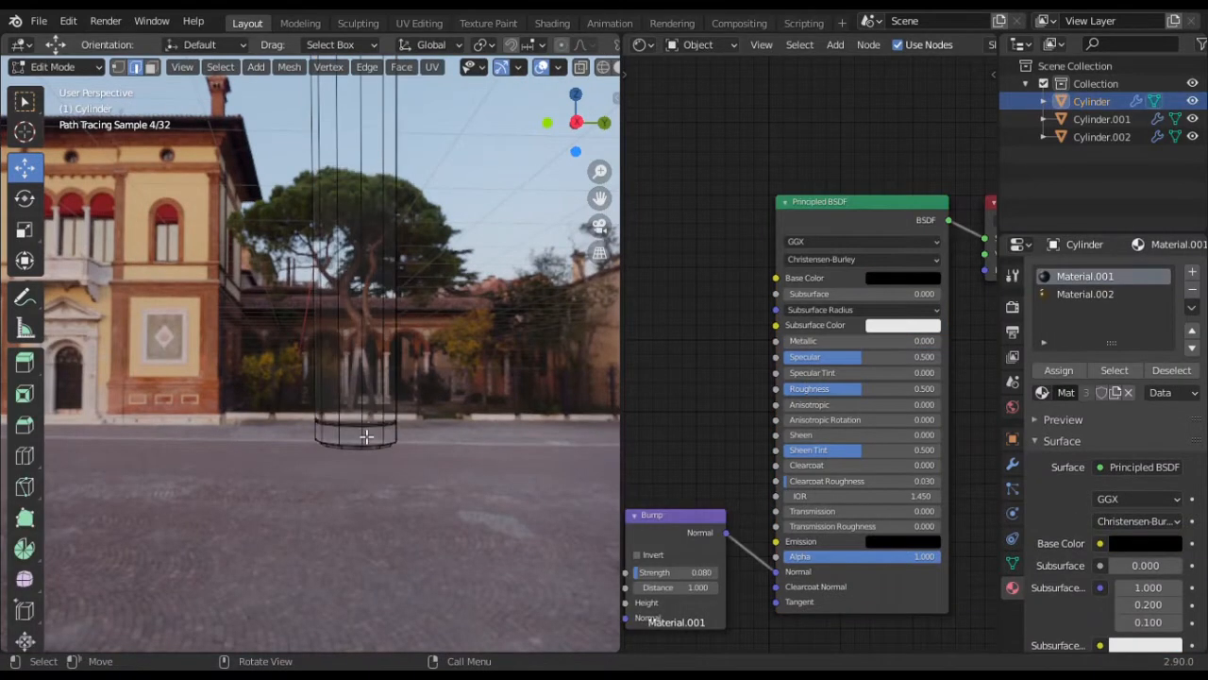
click(391, 477)
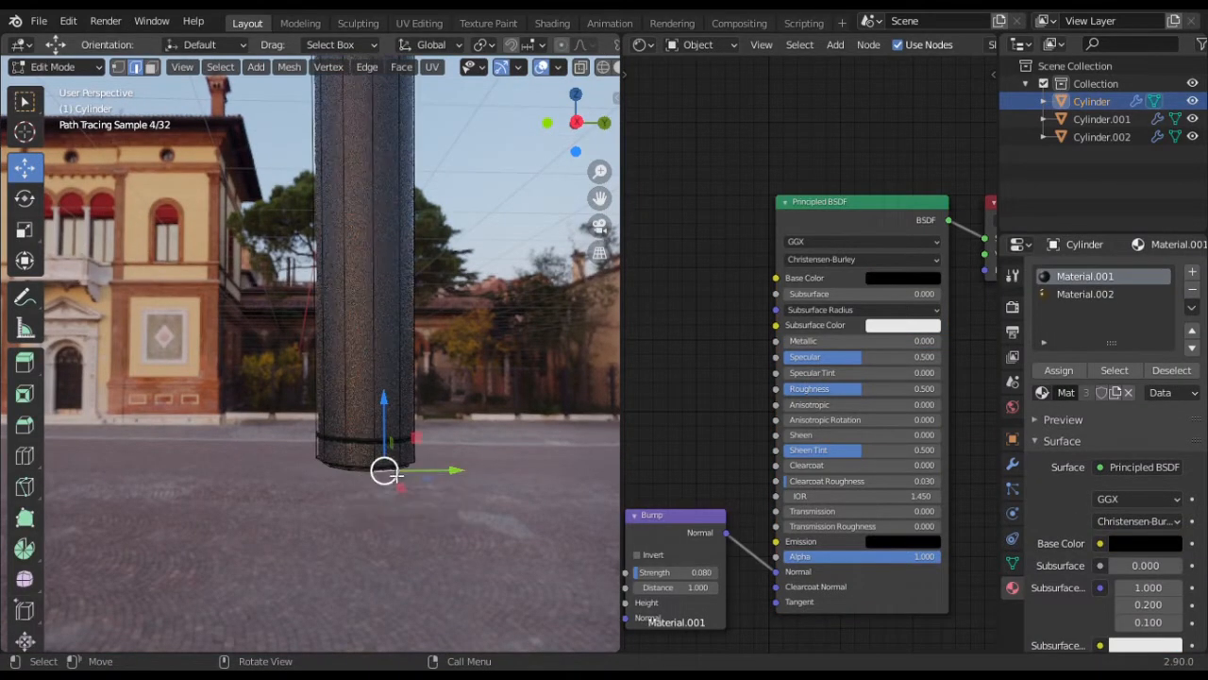
key(ctrl+l)
key(ctrl+s)
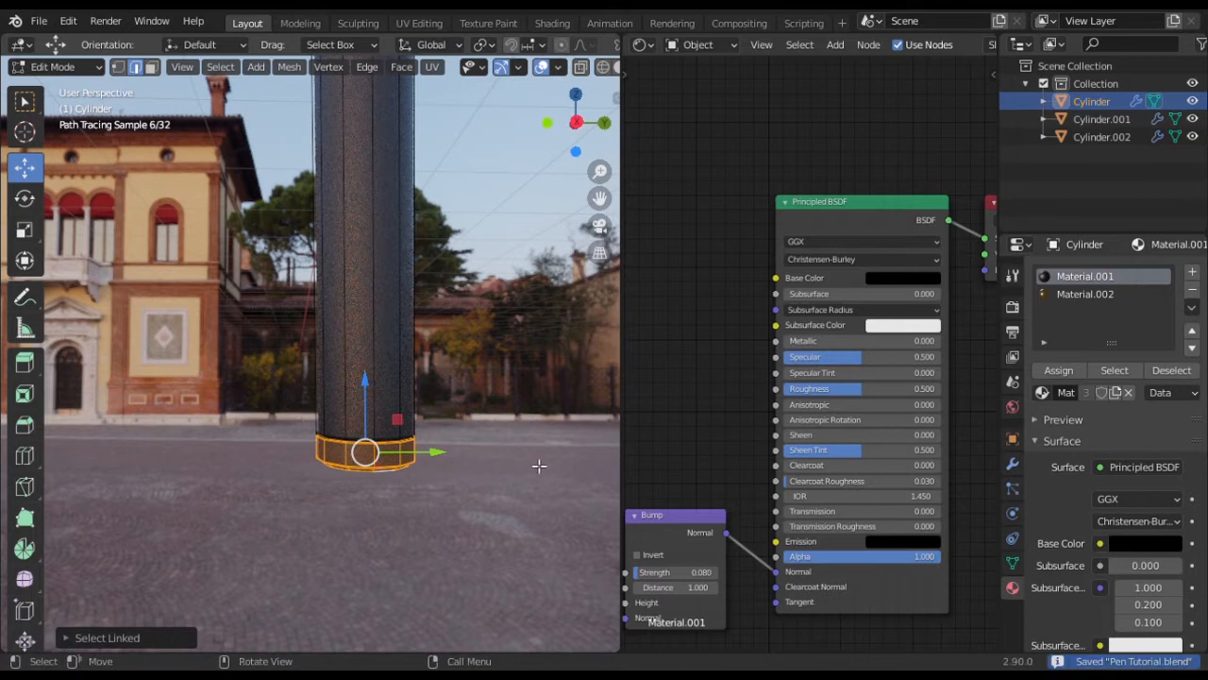
click(1076, 296)
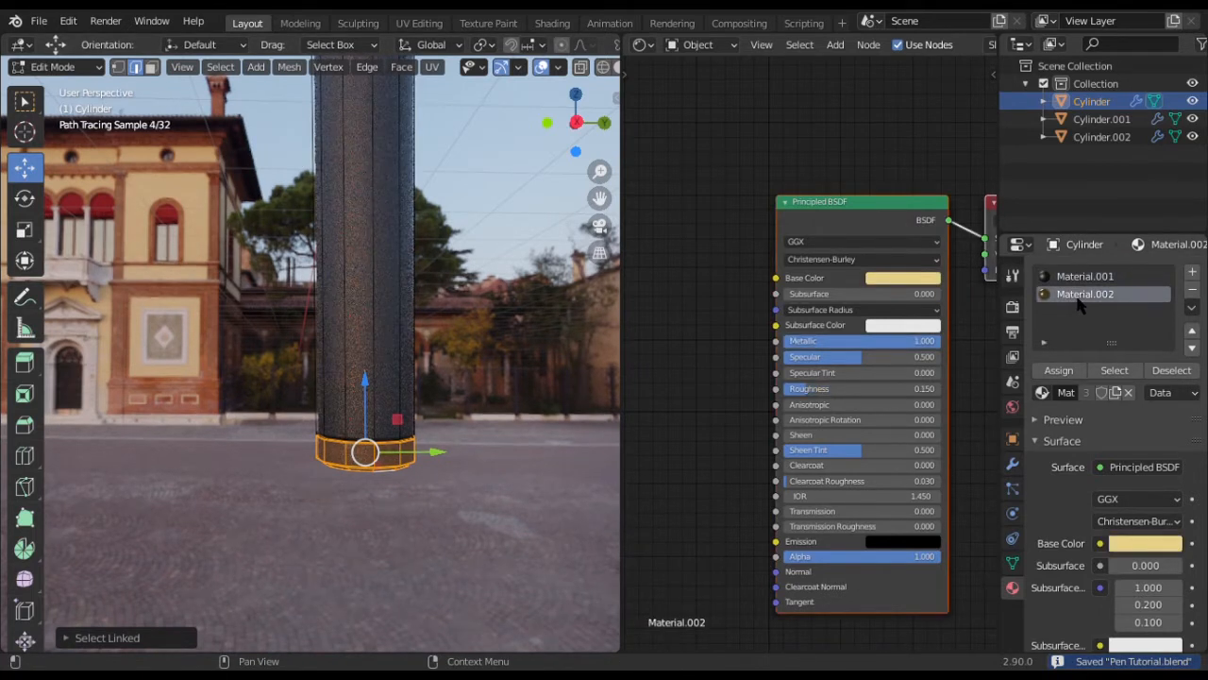
click(1059, 370)
shift+middle_drag(440, 278, 457, 453)
shift+middle_drag(448, 189, 428, 479)
scroll(401, 193, down, 2)
middle_drag(398, 192, 420, 243)
key(Tab)
Remove the black Material.001 slot from the clip, leaving only the gold material
click(291, 135)
shift+middle_drag(321, 133, 342, 291)
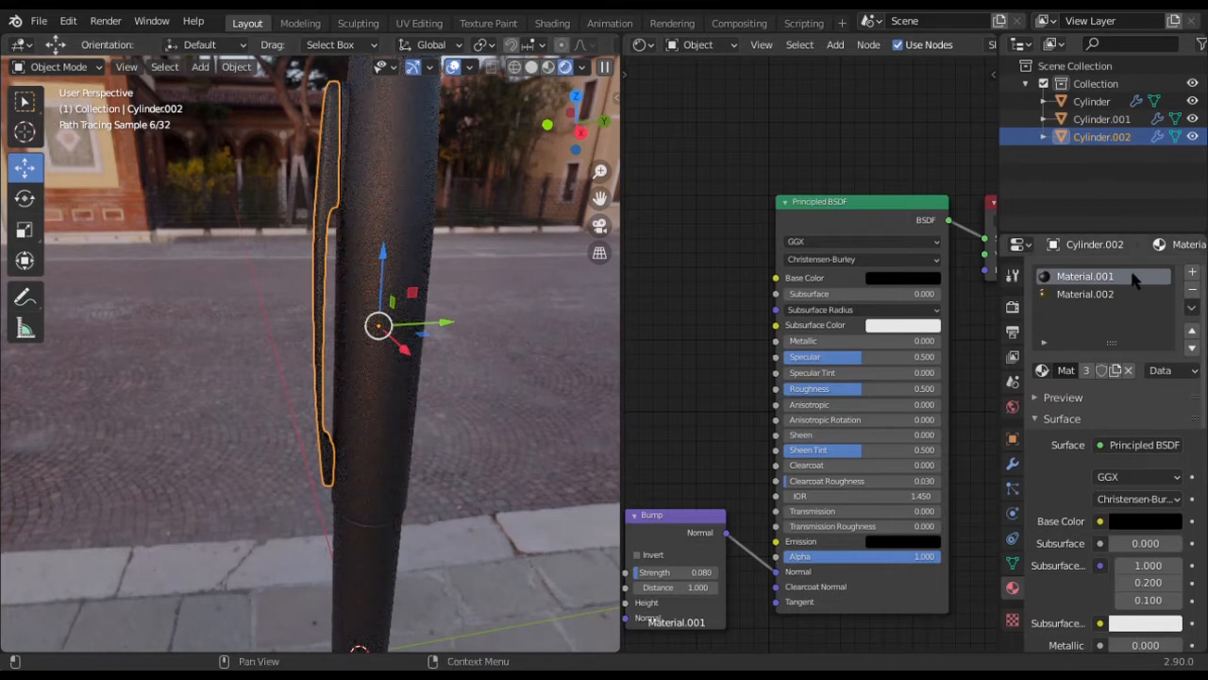
click(1192, 290)
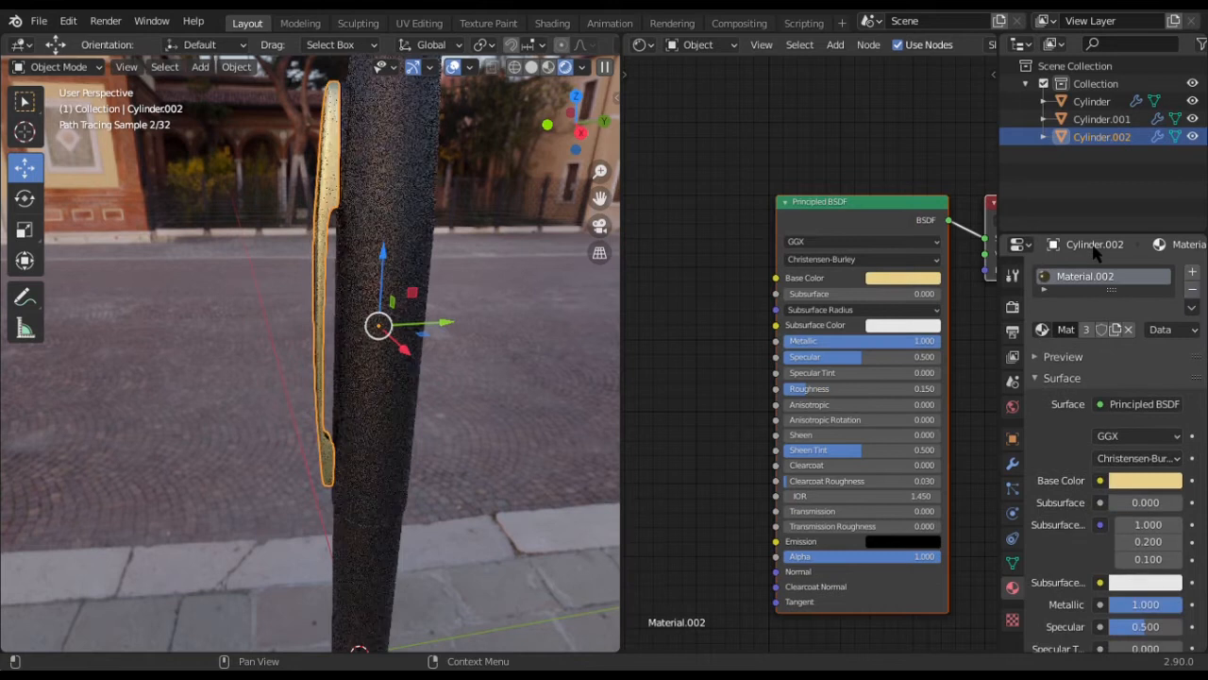
middle_drag(474, 253, 481, 266)
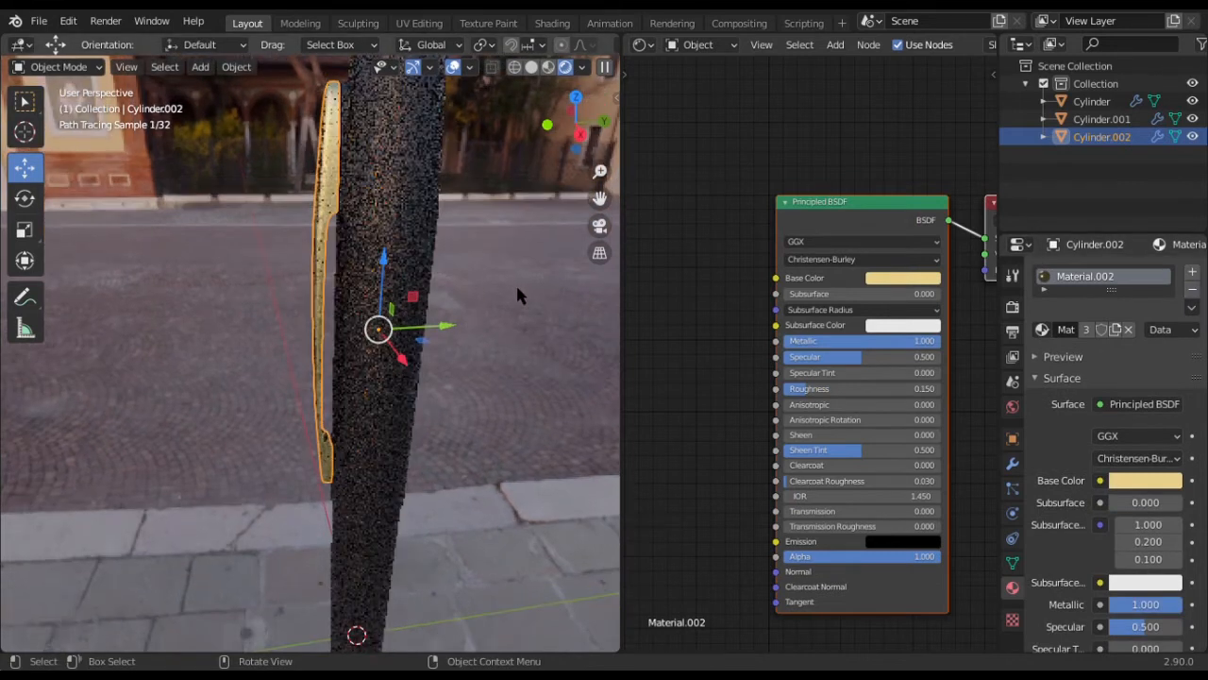
click(518, 286)
Switch to solid shading and set the gold material's viewport display colour to H 0.131, S 0.528, V 1.000
mouse_move(372, 238)
middle_down()
mouse_move(377, 256)
mouse_move(418, 270)
mouse_move(377, 324)
mouse_move(390, 386)
mouse_move(412, 202)
mouse_move(417, 242)
middle_up()
key(z)
click(479, 291)
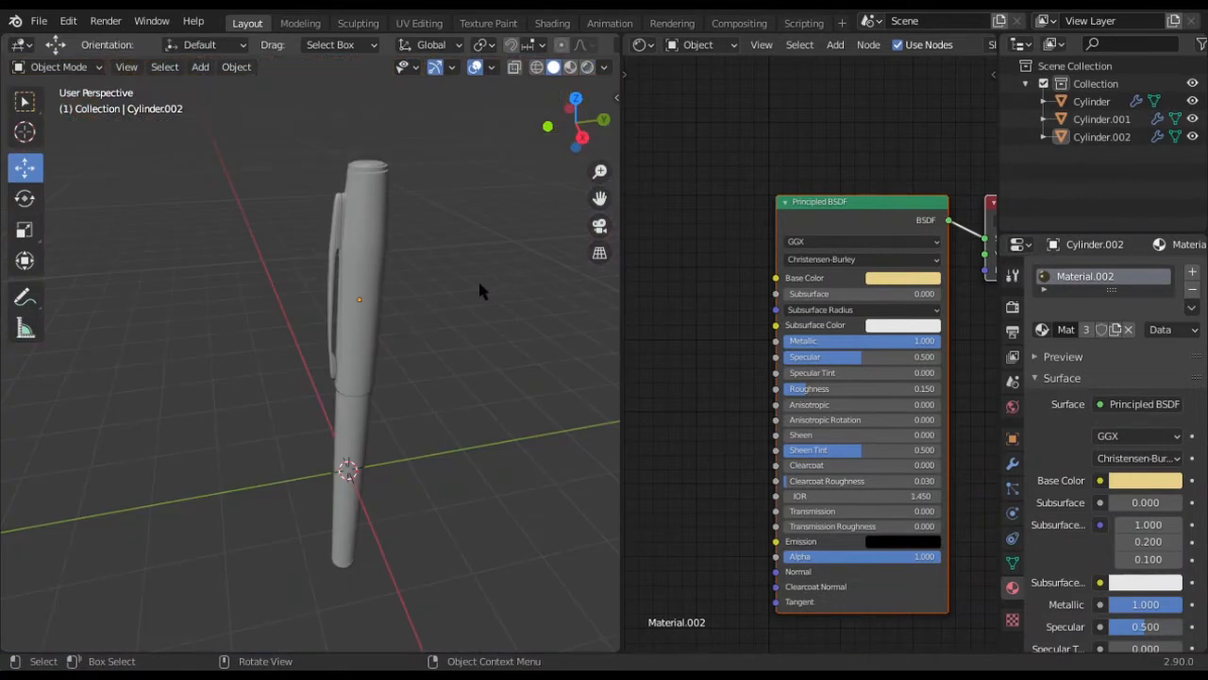
click(349, 220)
scroll(1151, 443, down, 10)
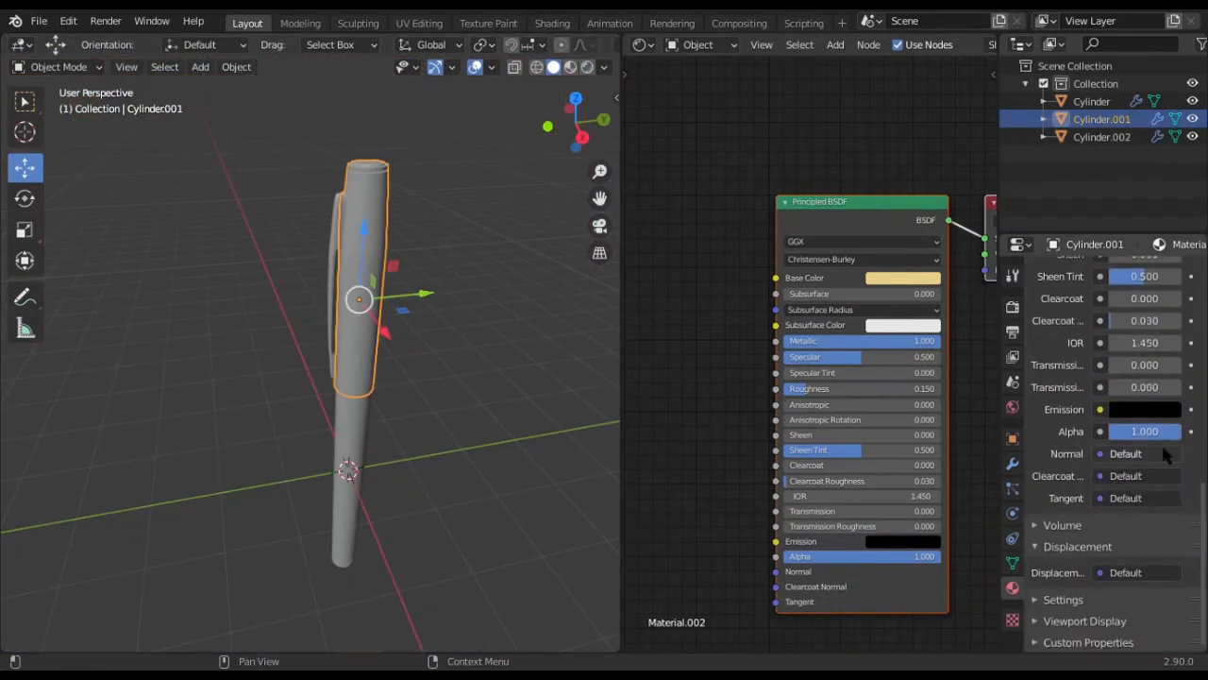
click(1057, 621)
scroll(1114, 472, down, 6)
click(1116, 401)
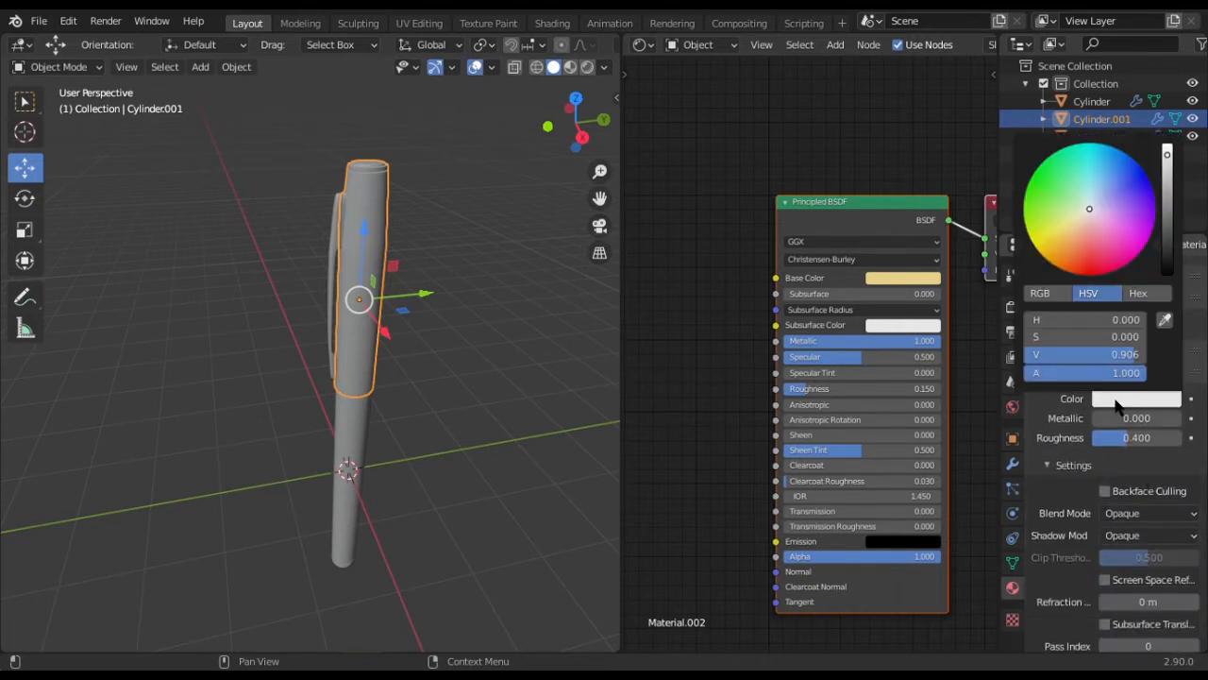
drag(1092, 223, 1090, 209)
drag(1175, 185, 1158, 179)
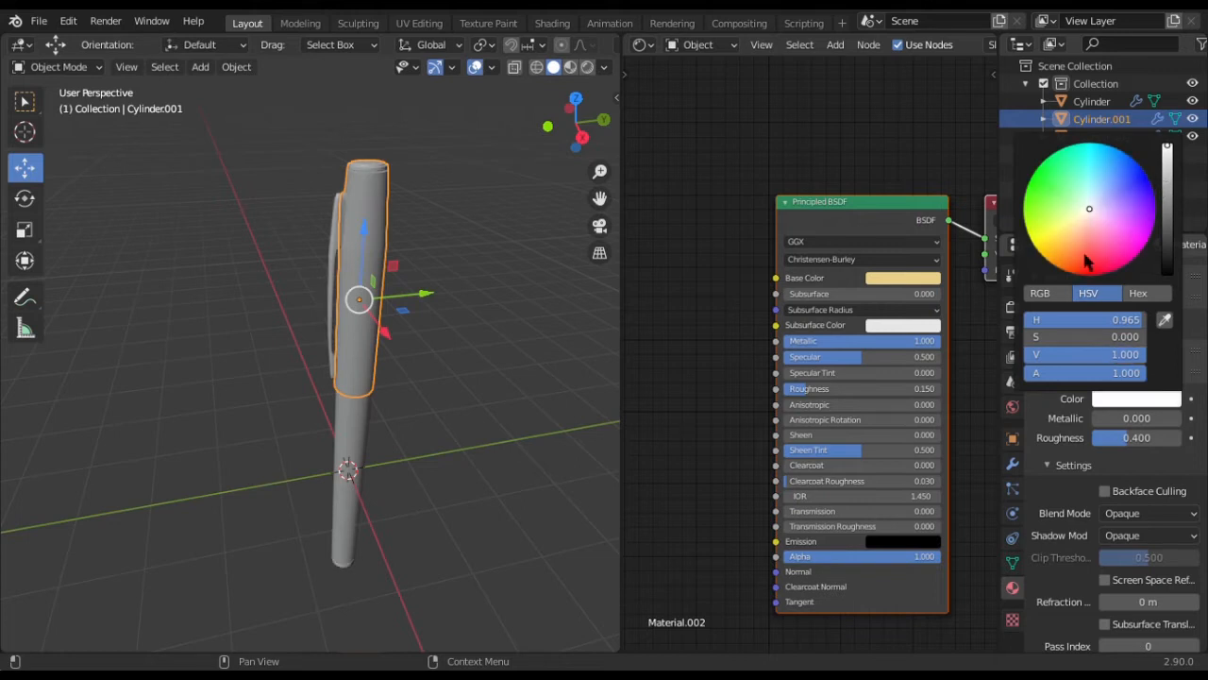
drag(1089, 208, 1068, 232)
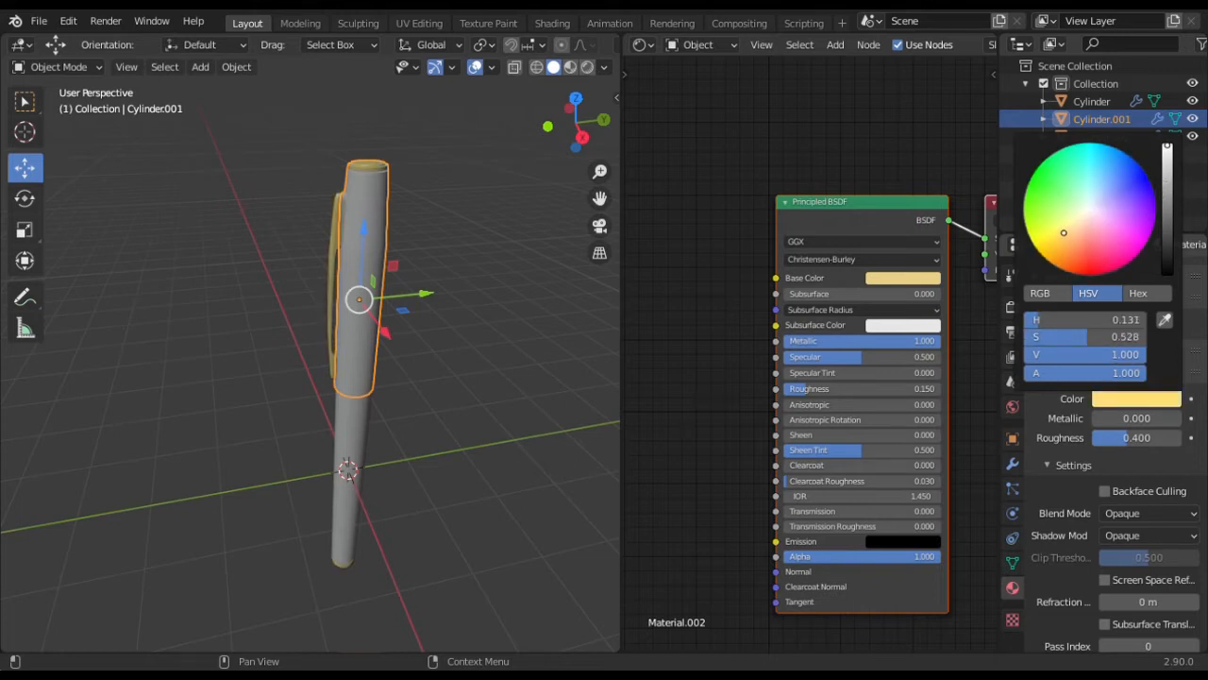
Set the black material's viewport display colour to near-black with V 0.100
scroll(1125, 269, up, 12)
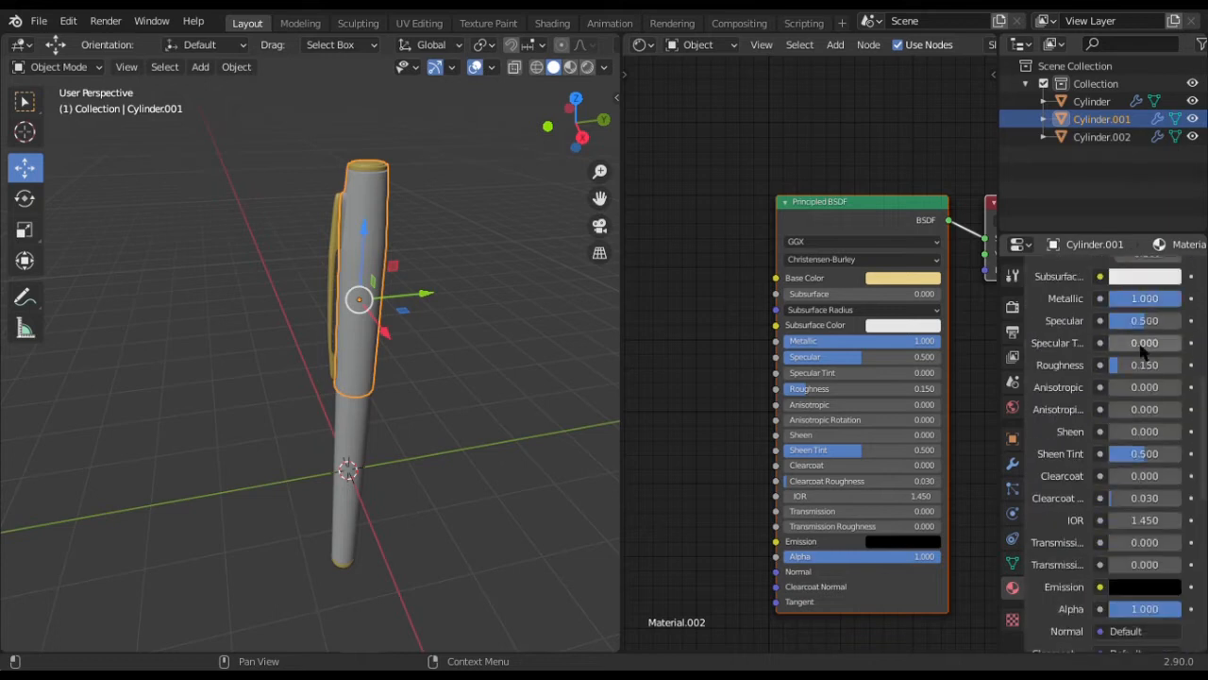
click(1101, 275)
scroll(1125, 393, down, 15)
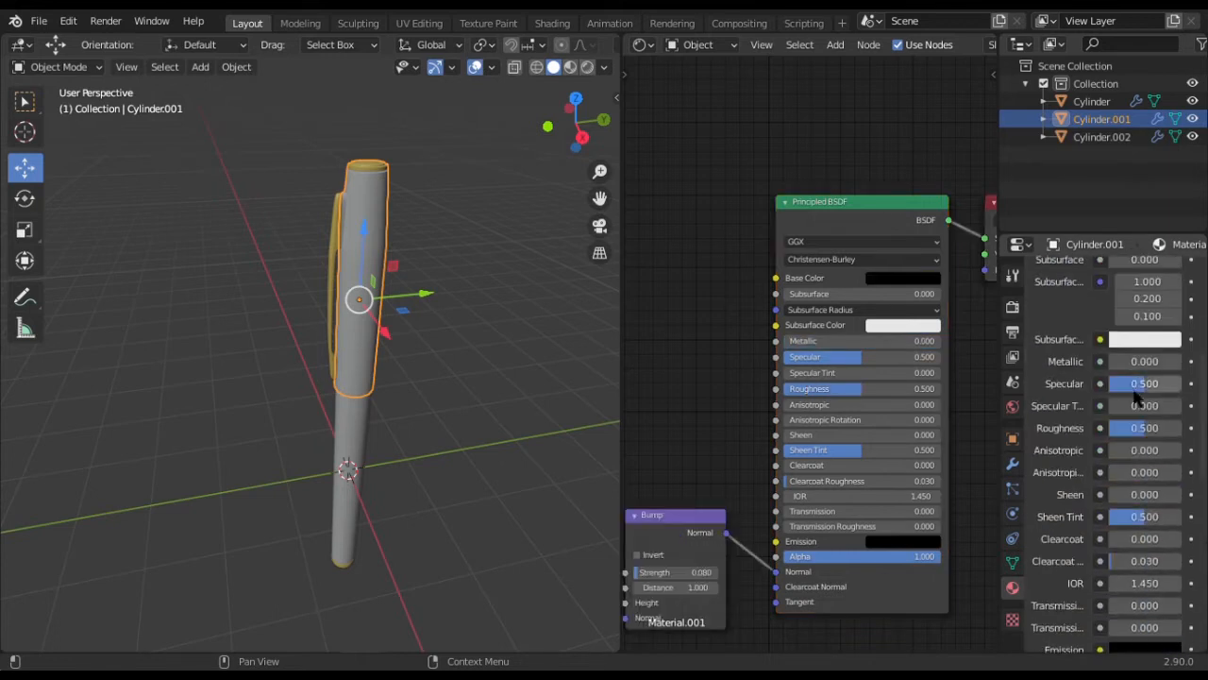
click(1130, 370)
drag(1165, 121, 1165, 251)
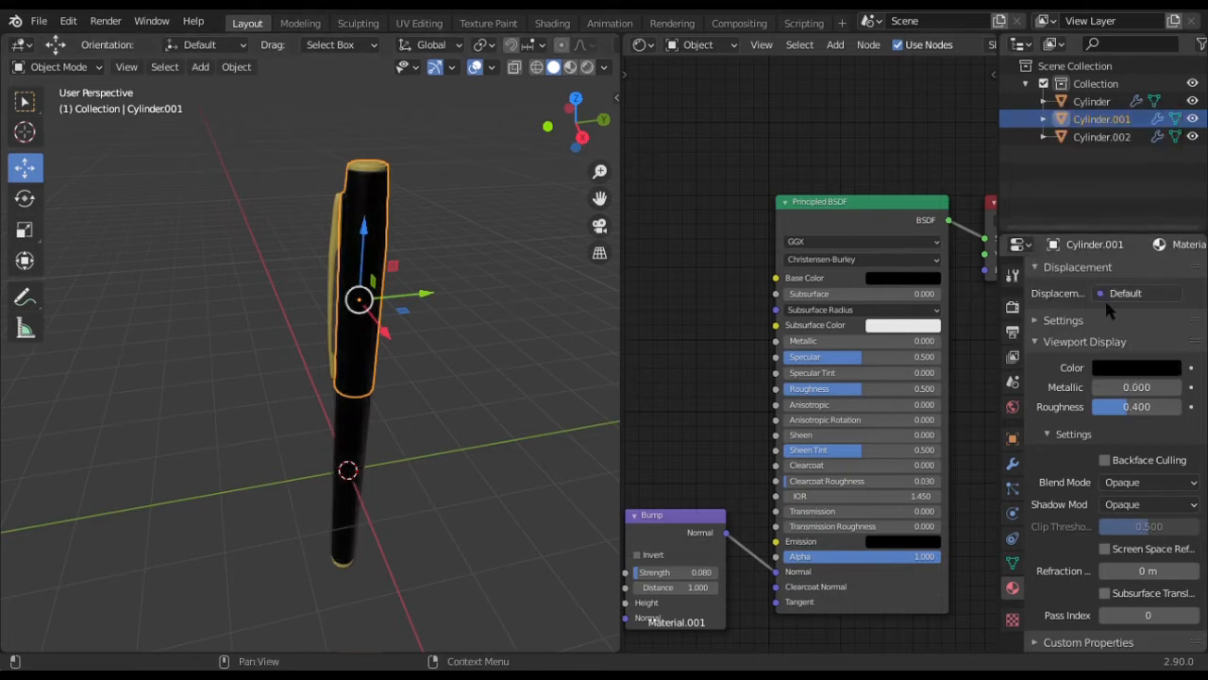
click(1130, 369)
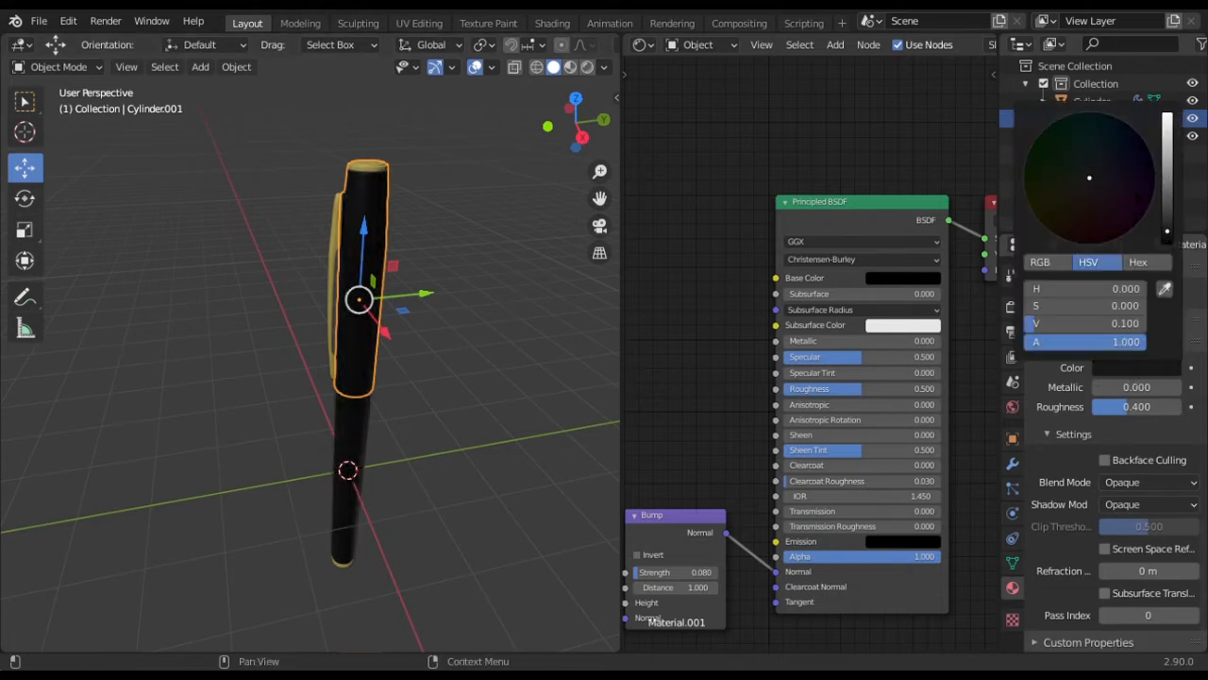
click(485, 322)
Isolate the pen body in local view and bring its writing tip into close-up
shift+middle_drag(436, 281, 417, 337)
middle_drag(436, 370, 406, 368)
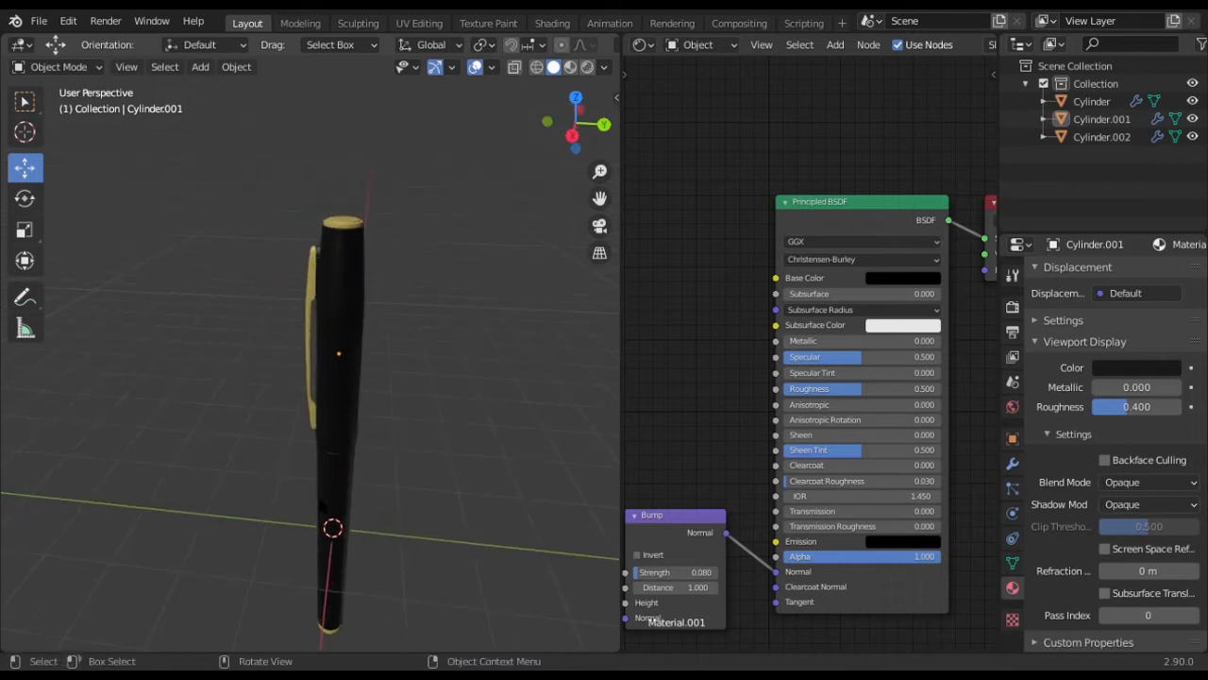
click(337, 492)
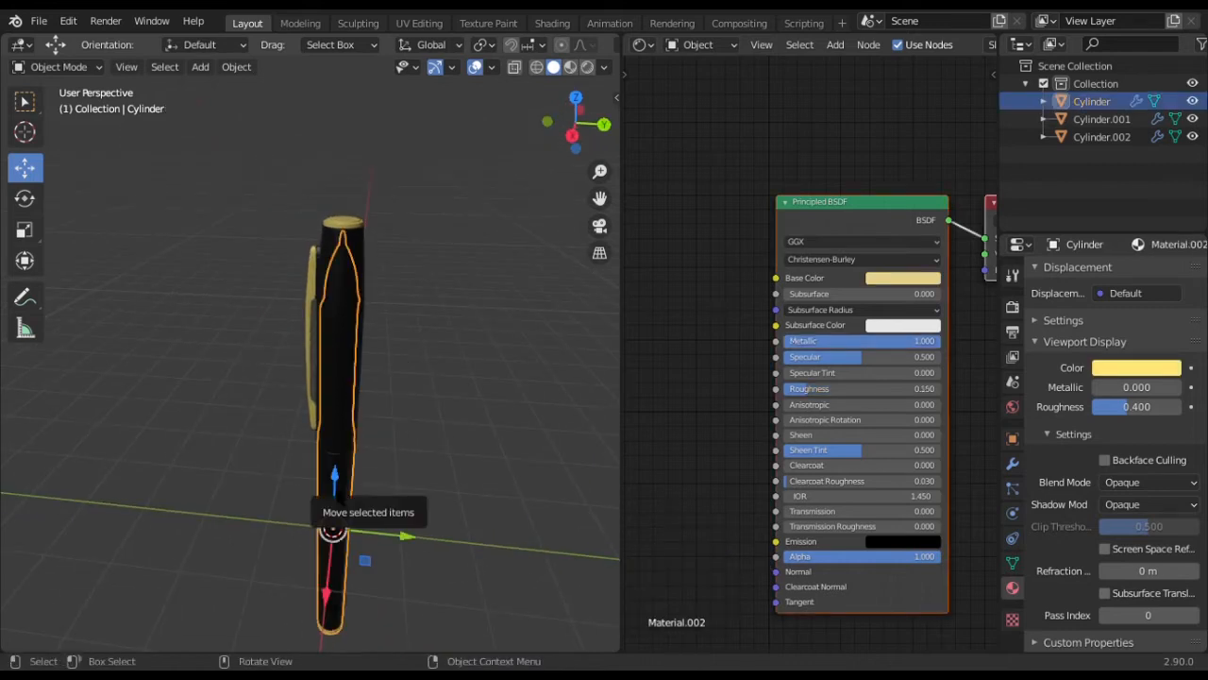
key(KP_Divide)
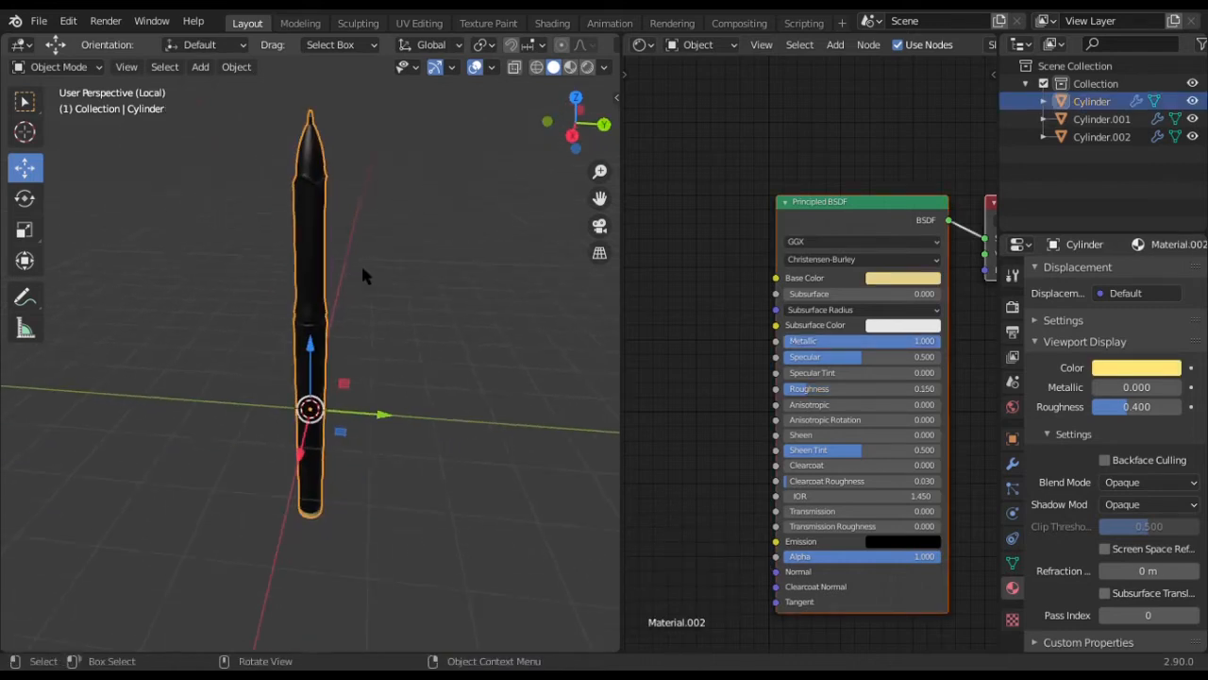
shift+middle_drag(331, 188, 359, 282)
scroll(361, 281, up, 4)
shift+middle_drag(400, 141, 359, 283)
scroll(360, 285, up, 3)
shift+middle_drag(402, 187, 359, 297)
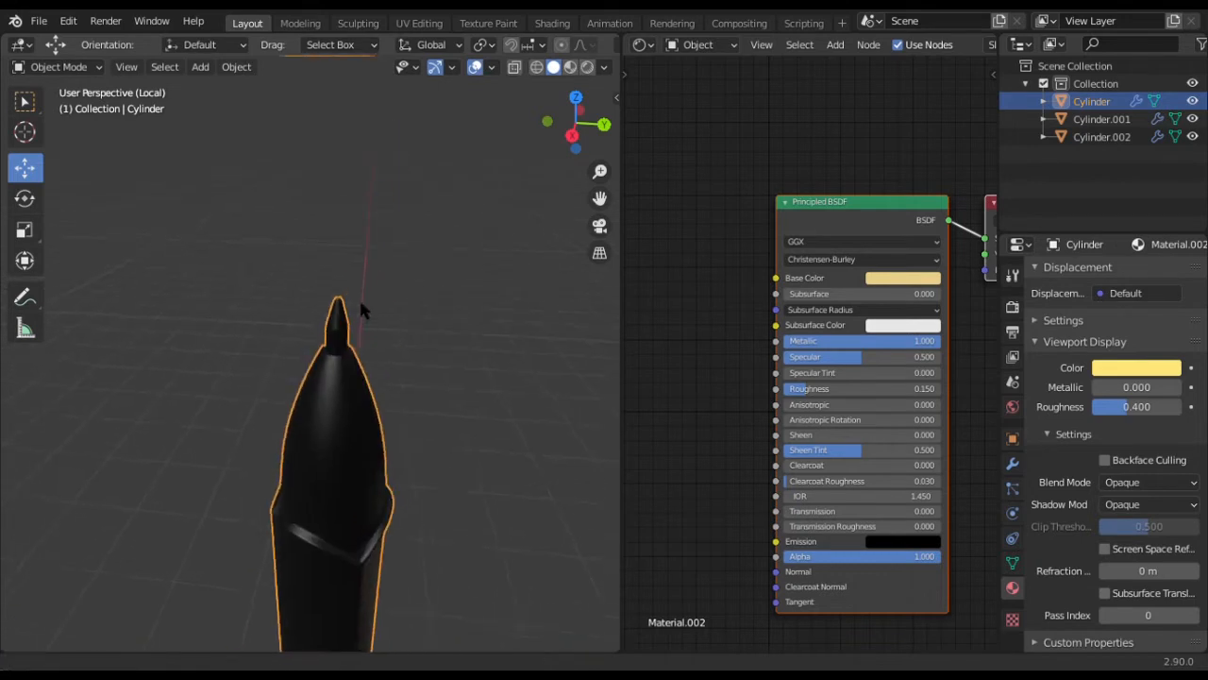
scroll(359, 296, up, 4)
shift+middle_drag(425, 276, 360, 330)
scroll(358, 269, up, 4)
scroll(358, 293, down, 6)
Switch to rendered shading and examine the writing tip and the nose cone opening
key(z)
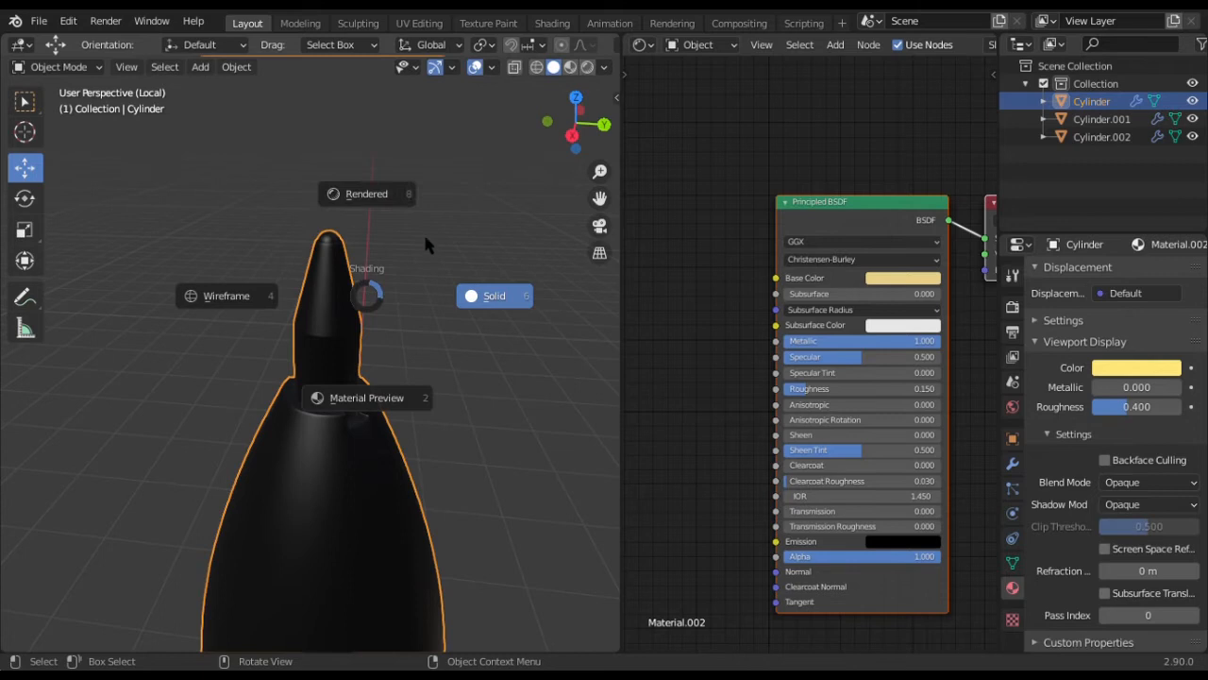
click(430, 213)
scroll(418, 283, up, 4)
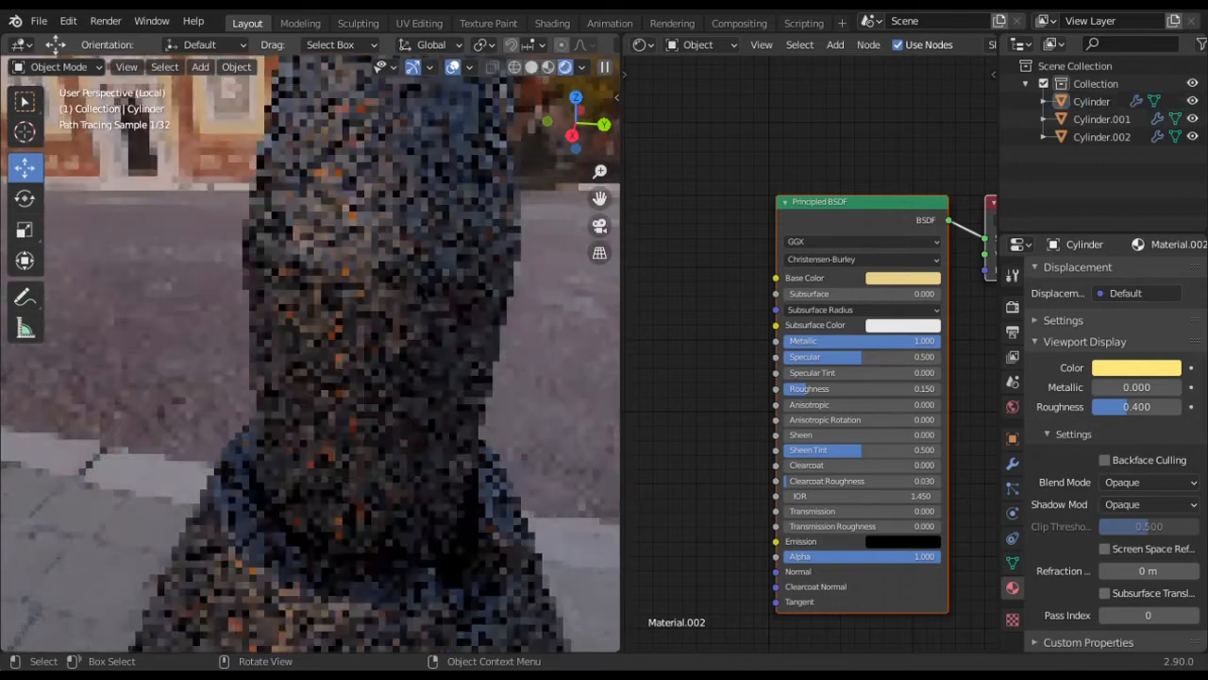
scroll(412, 286, down, 4)
shift+middle_drag(411, 286, 412, 304)
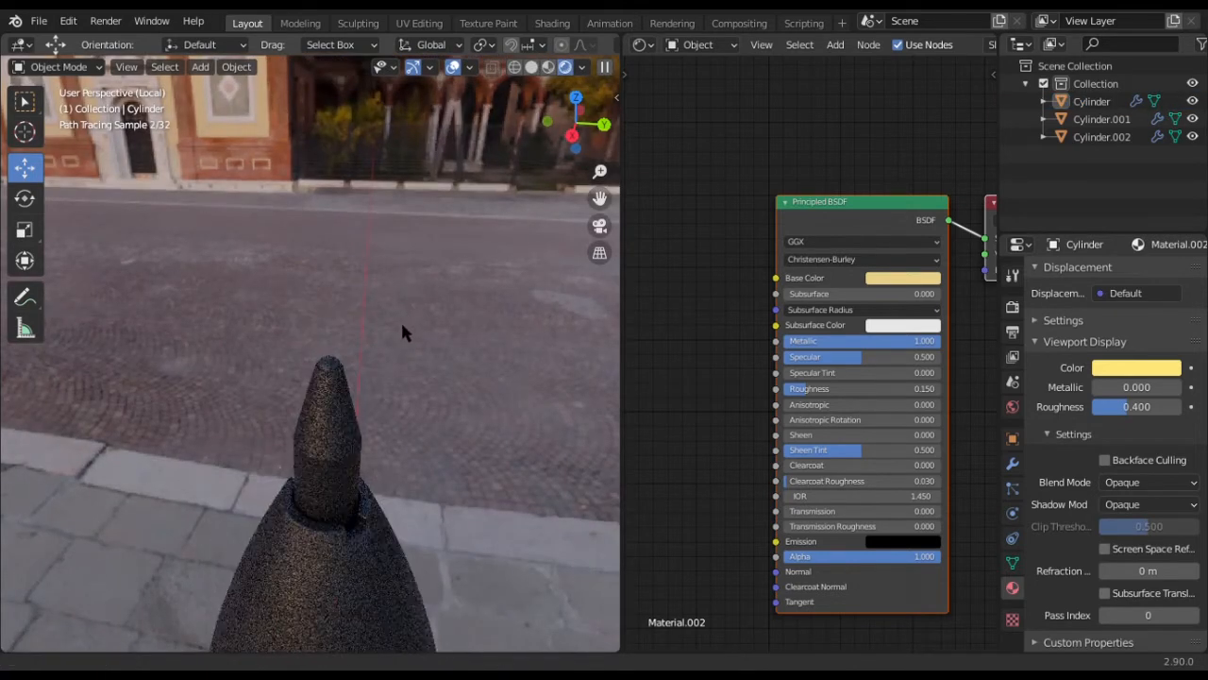
shift+middle_drag(403, 379, 429, 203)
shift+middle_drag(432, 321, 394, 369)
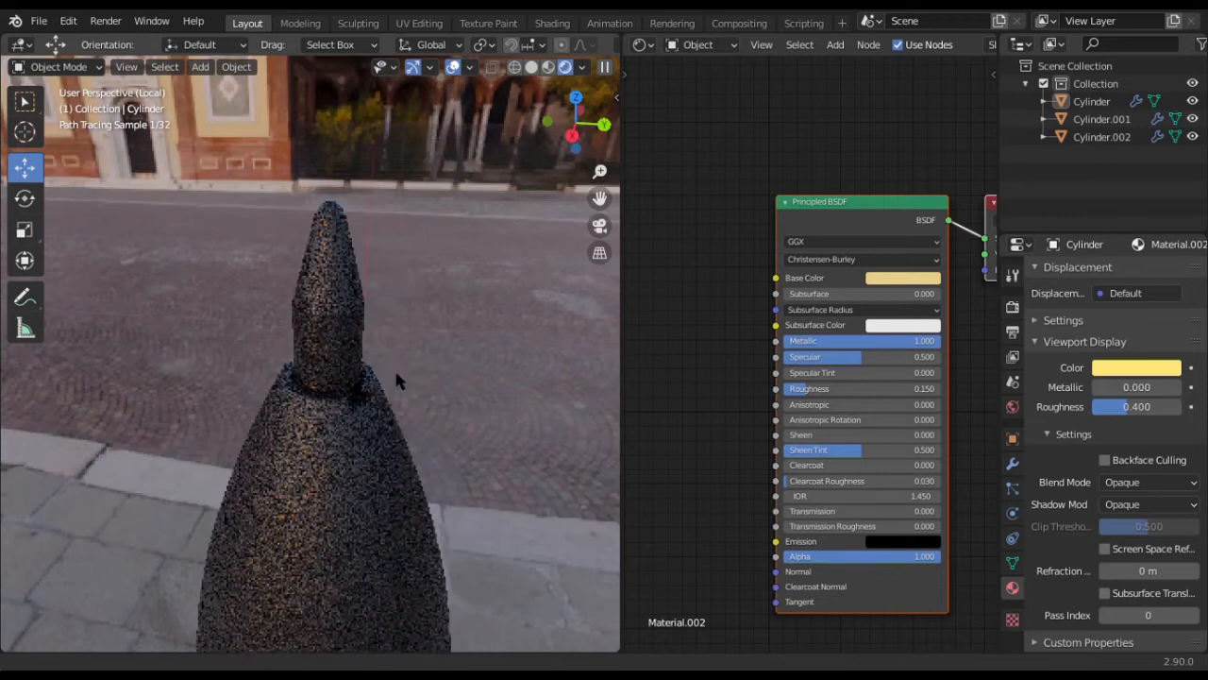
scroll(398, 356, up, 1)
shift+middle_drag(418, 302, 413, 311)
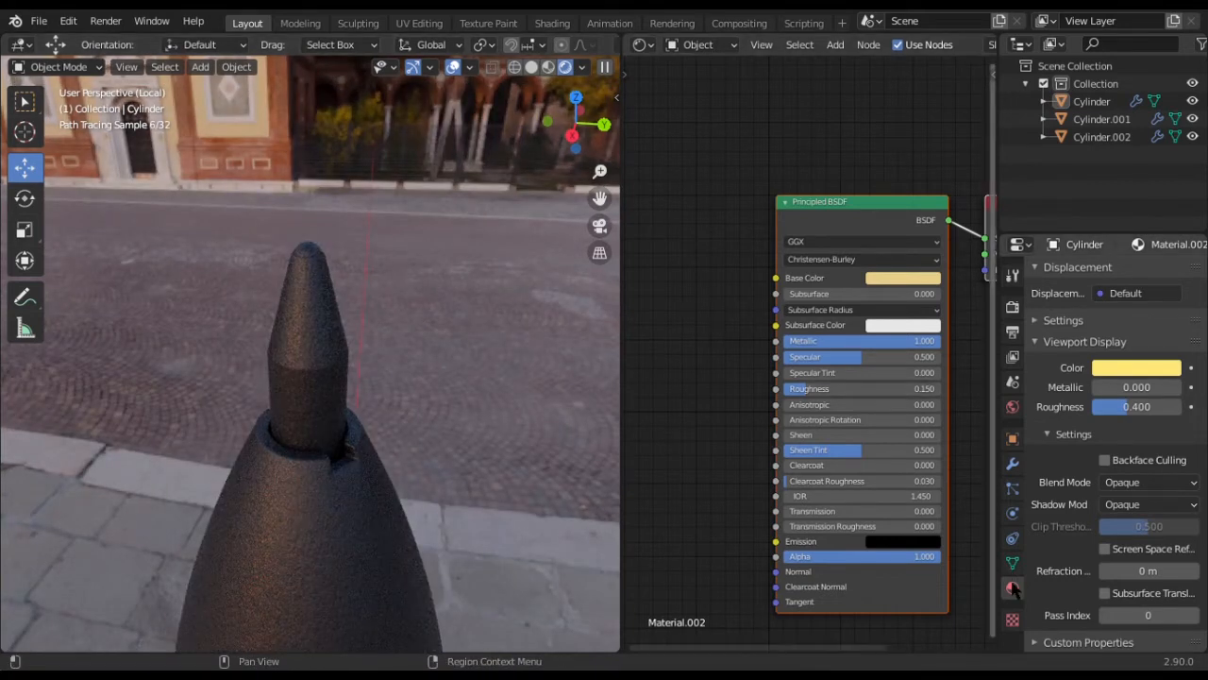
Add a third material slot to the pen body and create a new material in it
scroll(809, 351, down, 2)
scroll(1076, 373, up, 6)
scroll(1078, 371, up, 10)
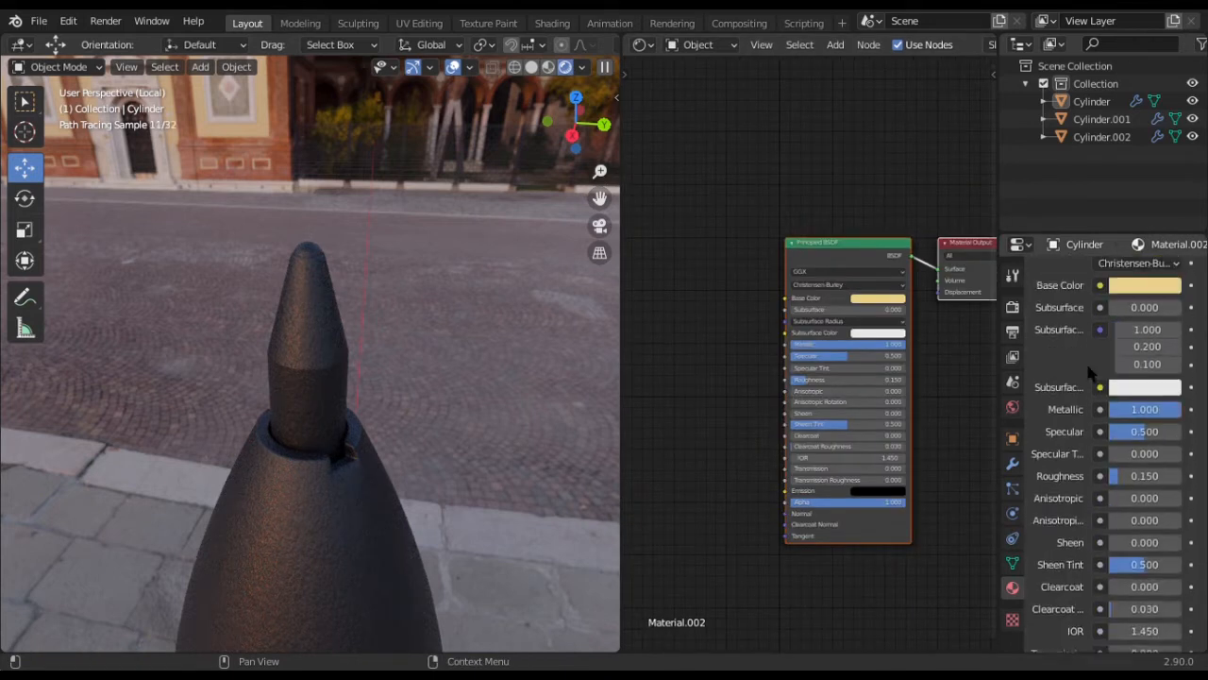
click(1191, 273)
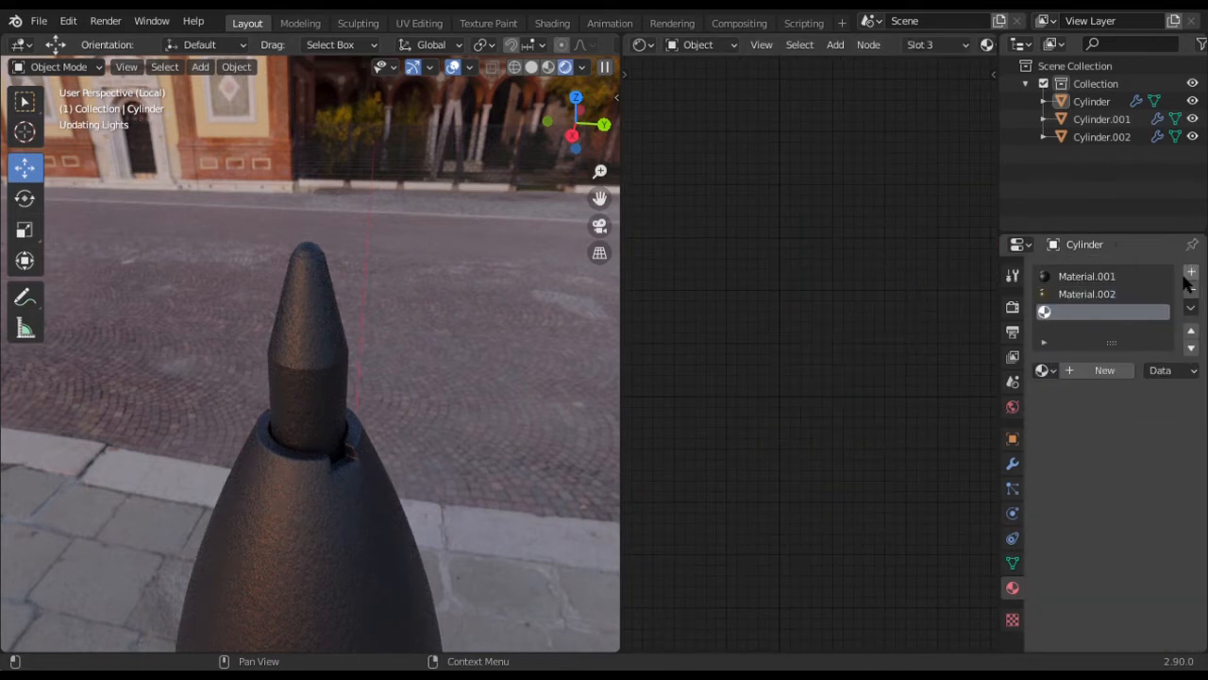
click(1091, 370)
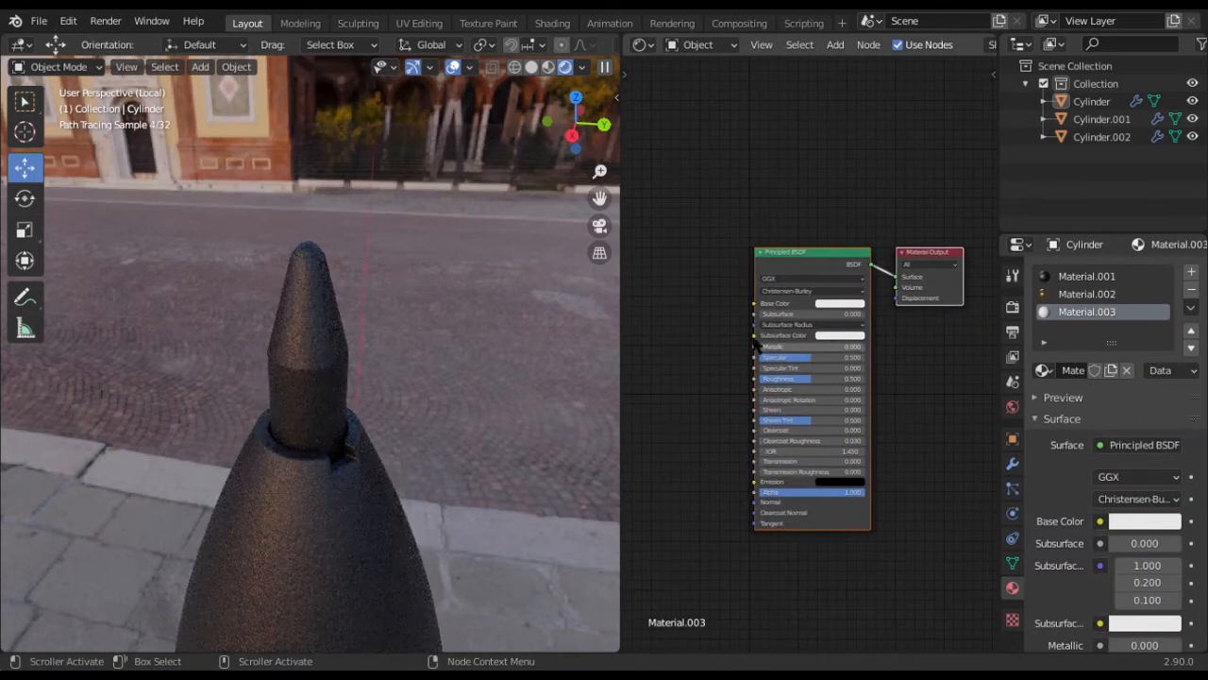
Add a Bump node beside the Principled BSDF in the new material's node tree
middle_drag(756, 344, 818, 337)
key(shift+a)
mouse_move(791, 357)
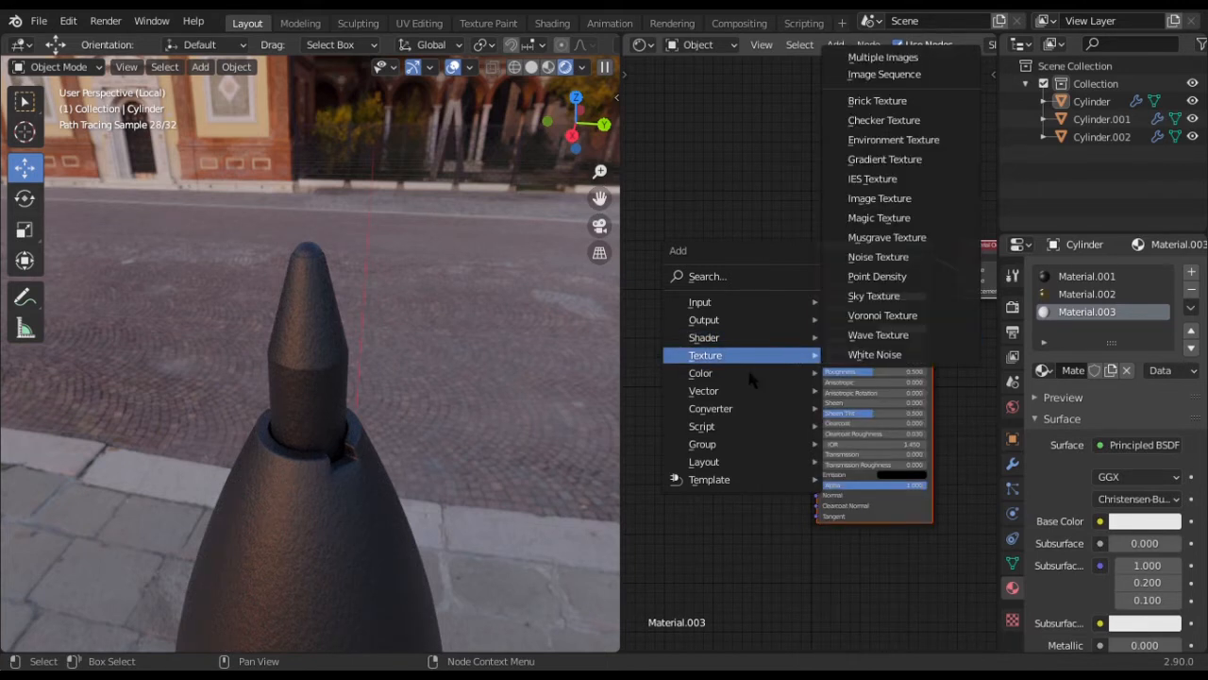
mouse_move(802, 391)
click(859, 389)
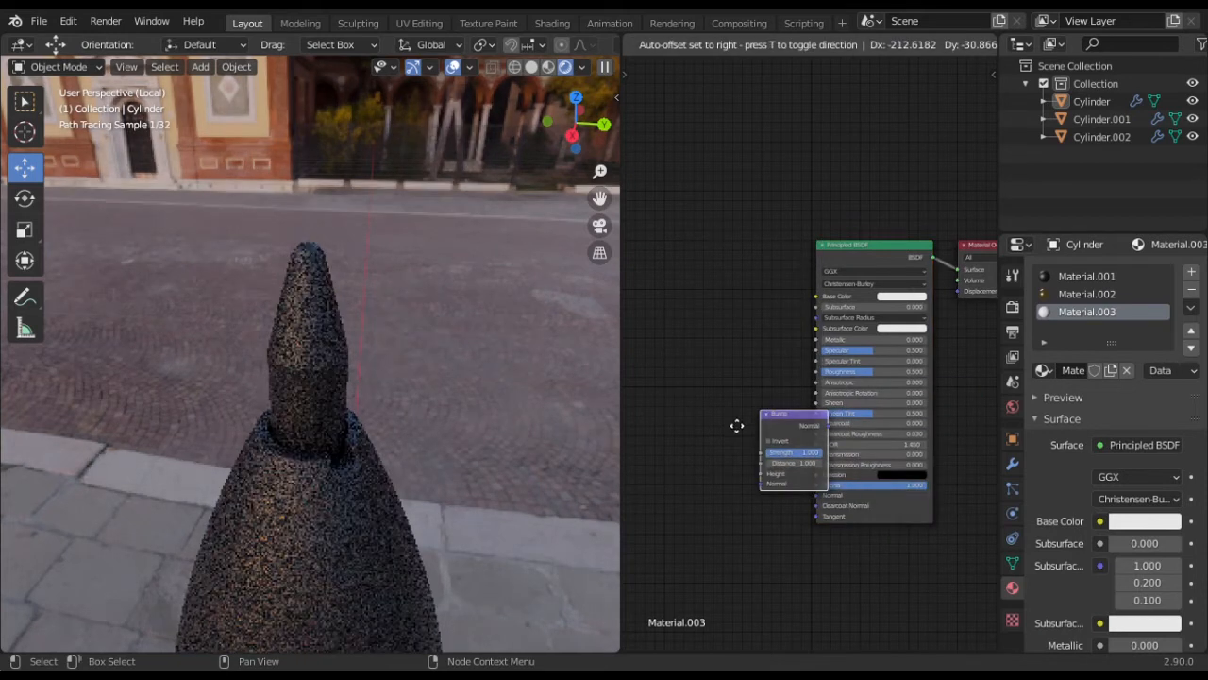
click(689, 441)
middle_drag(695, 414, 804, 385)
Add a Noise Texture node before the Bump node and attach Mapping and Texture Coordinate nodes to it
key(shift+a)
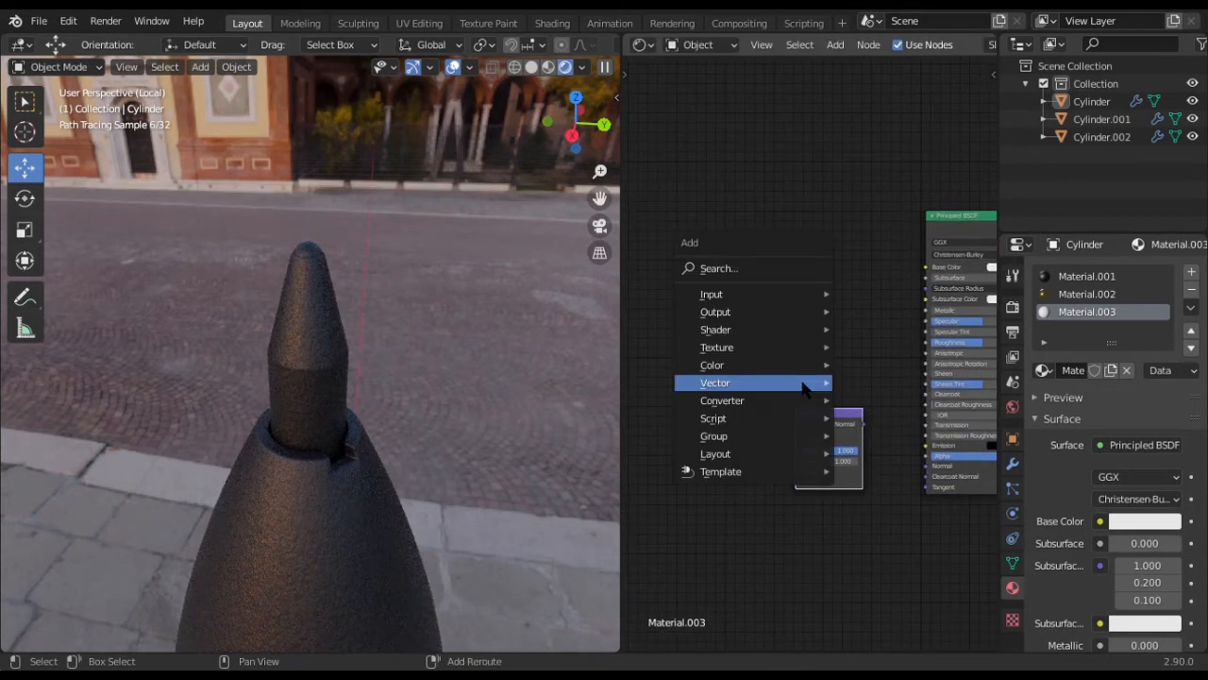
mouse_move(741, 349)
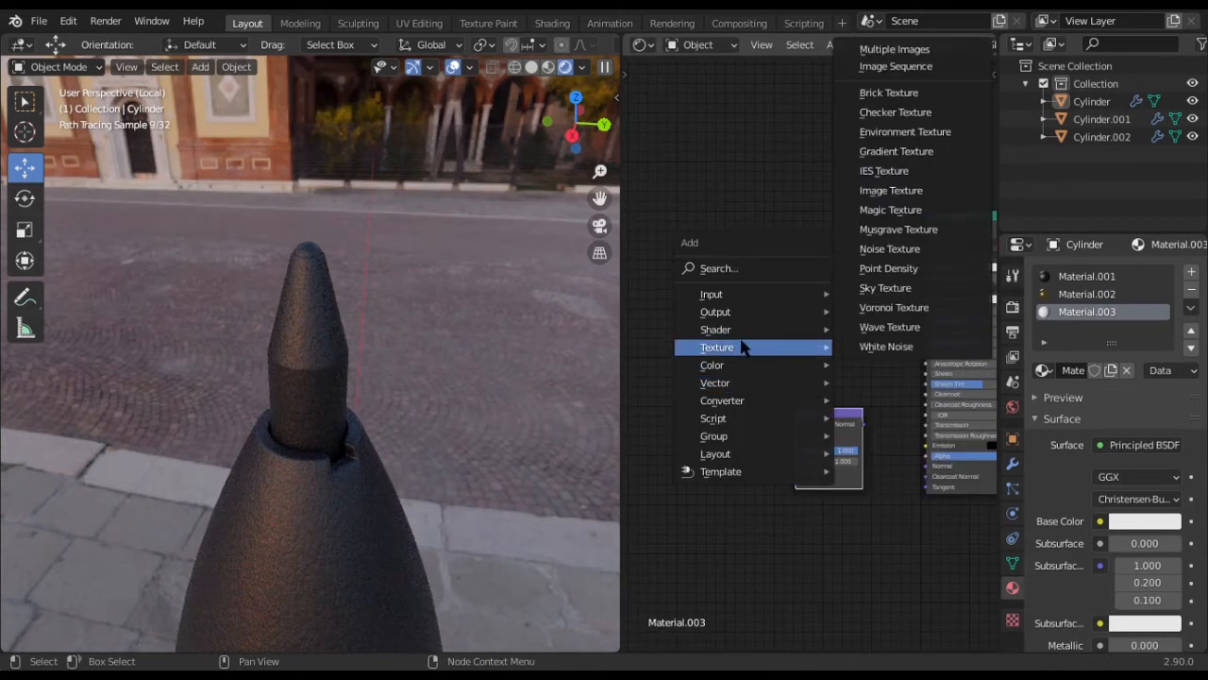
click(888, 249)
click(708, 415)
middle_drag(821, 391, 873, 377)
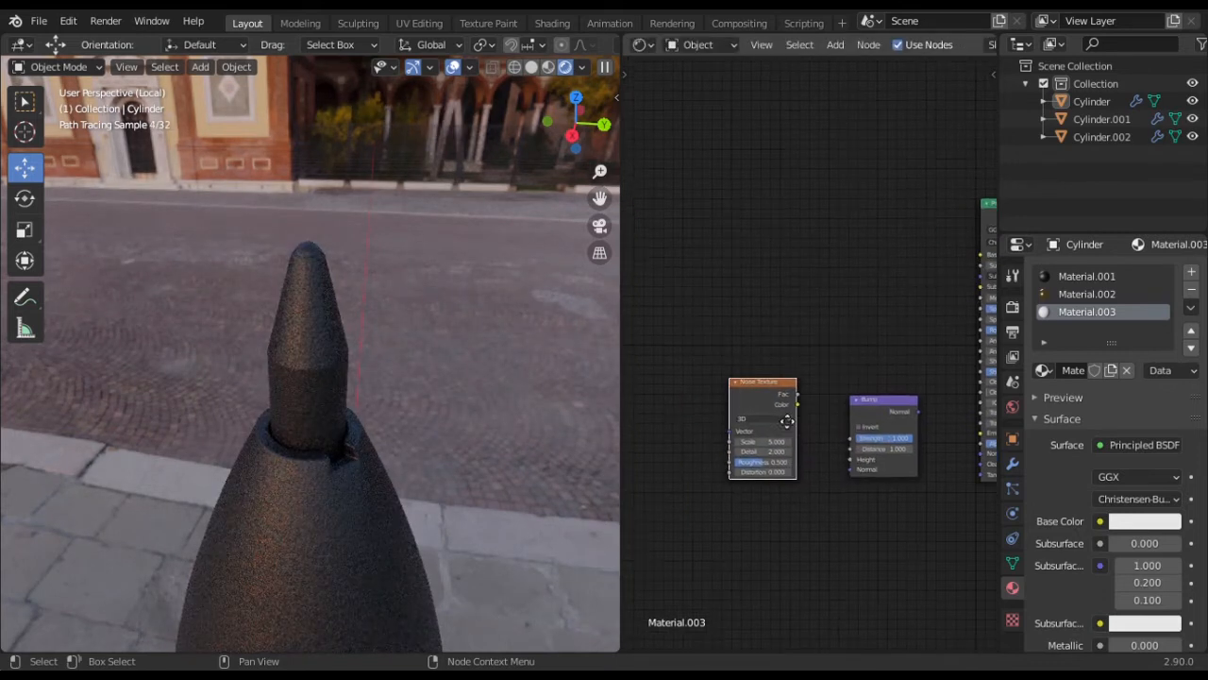
scroll(888, 379, up, 2)
key(ctrl+t)
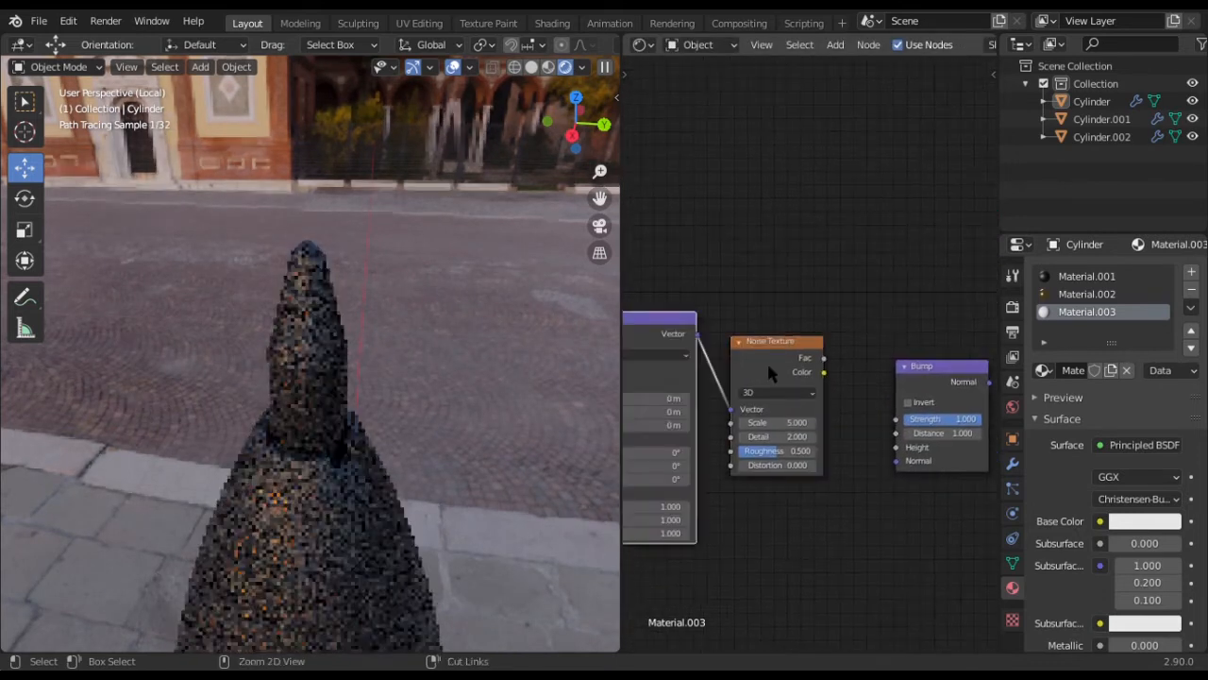
Link the Noise Texture's Fac to the Bump Height, and the Bump Normal output to the Principled BSDF's Normal input
middle_drag(827, 395, 797, 400)
scroll(802, 403, up, 1)
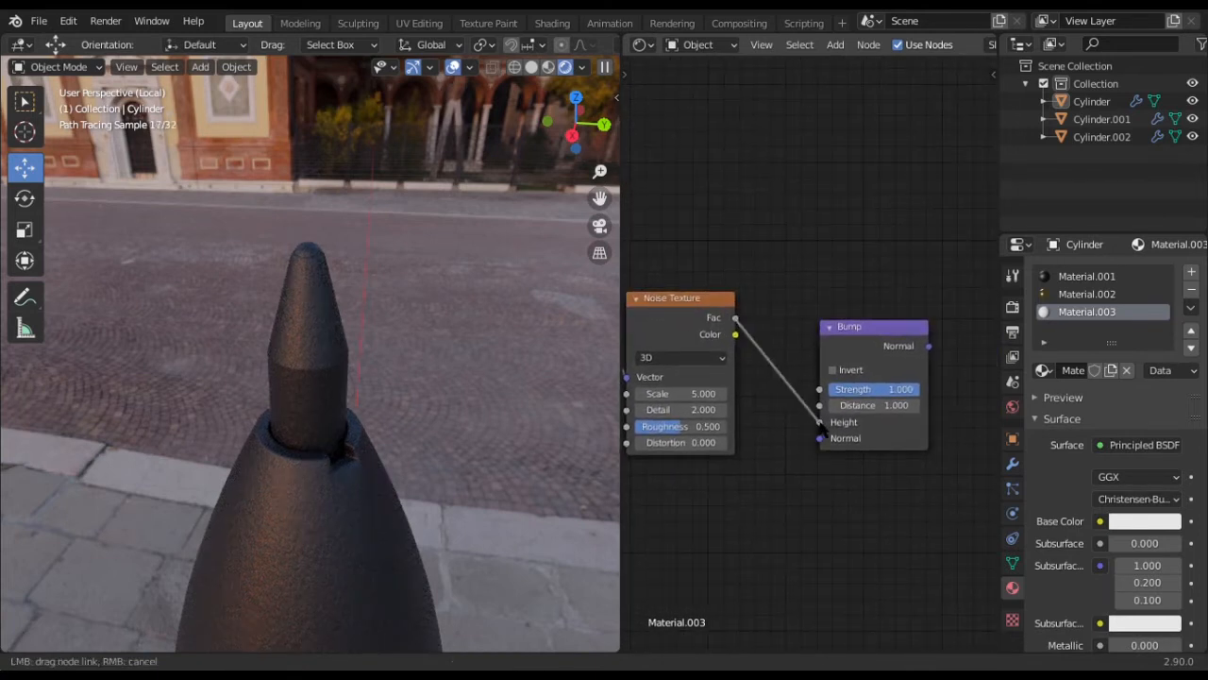
middle_drag(728, 384, 974, 353)
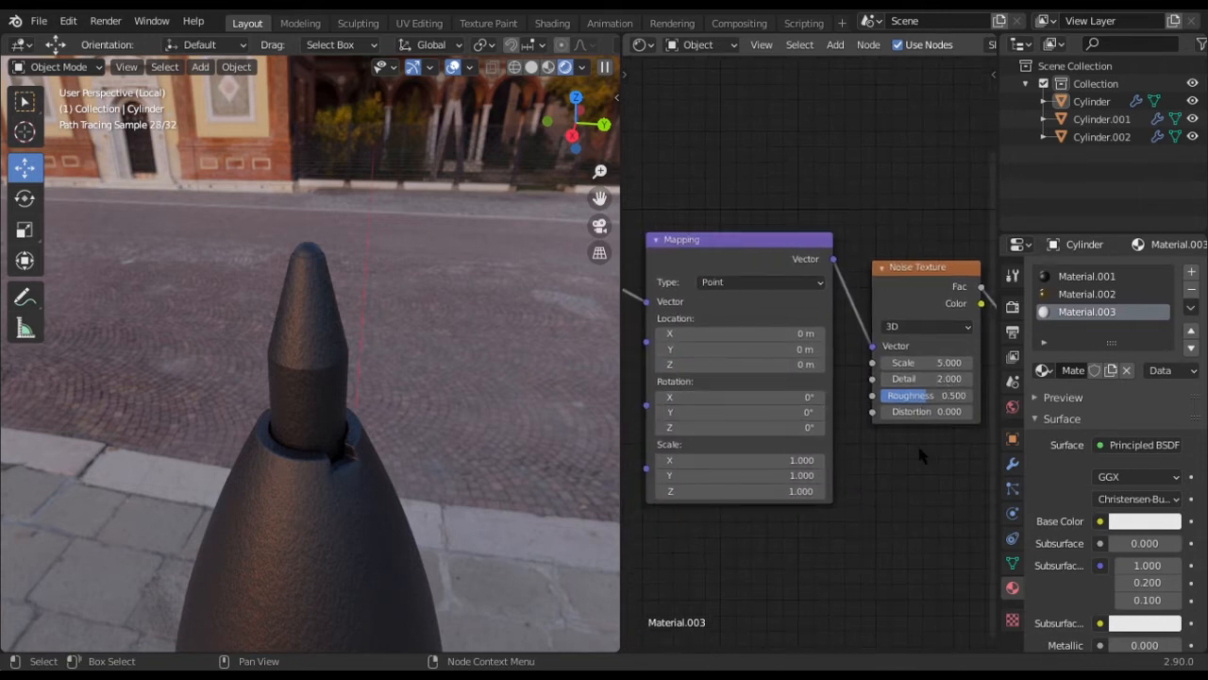
middle_drag(921, 455, 824, 469)
middle_drag(914, 367, 780, 336)
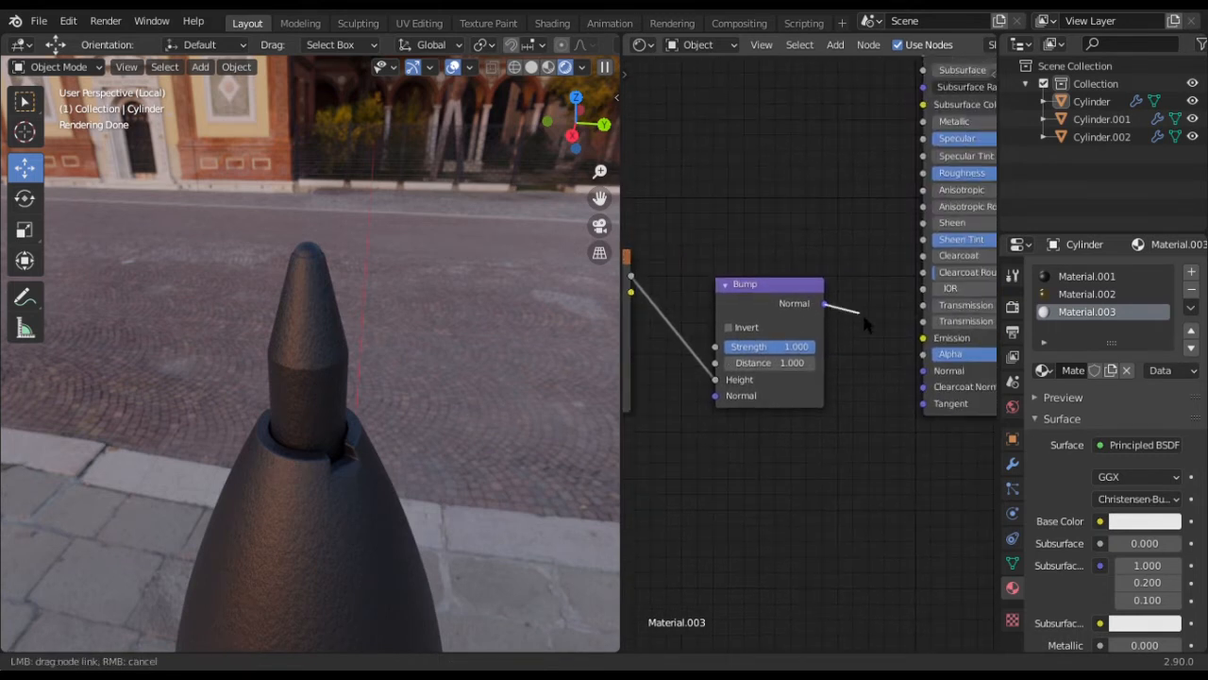
drag(930, 383, 926, 374)
Set the Bump node's strength to 0.08
click(791, 350)
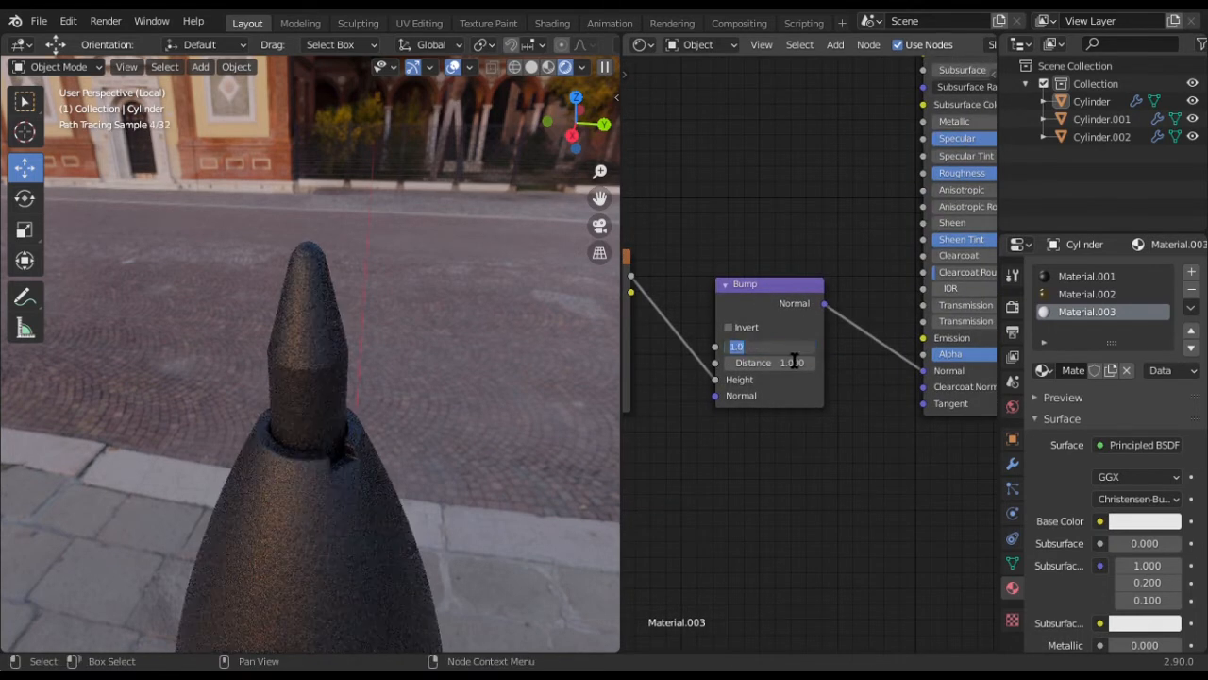
text(.08)
key(Return)
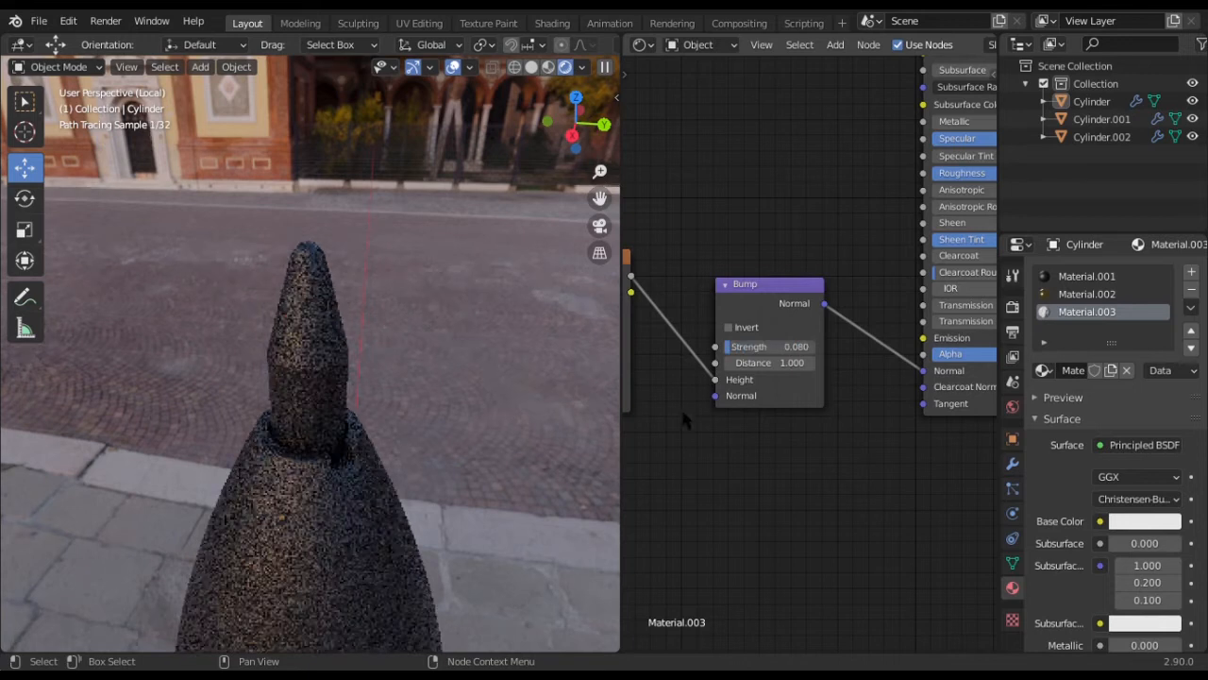
Preview the Noise Texture's Fac output directly on the material surface through a viewer
middle_drag(684, 335, 847, 362)
scroll(754, 404, up, 1)
middle_drag(831, 444, 1003, 438)
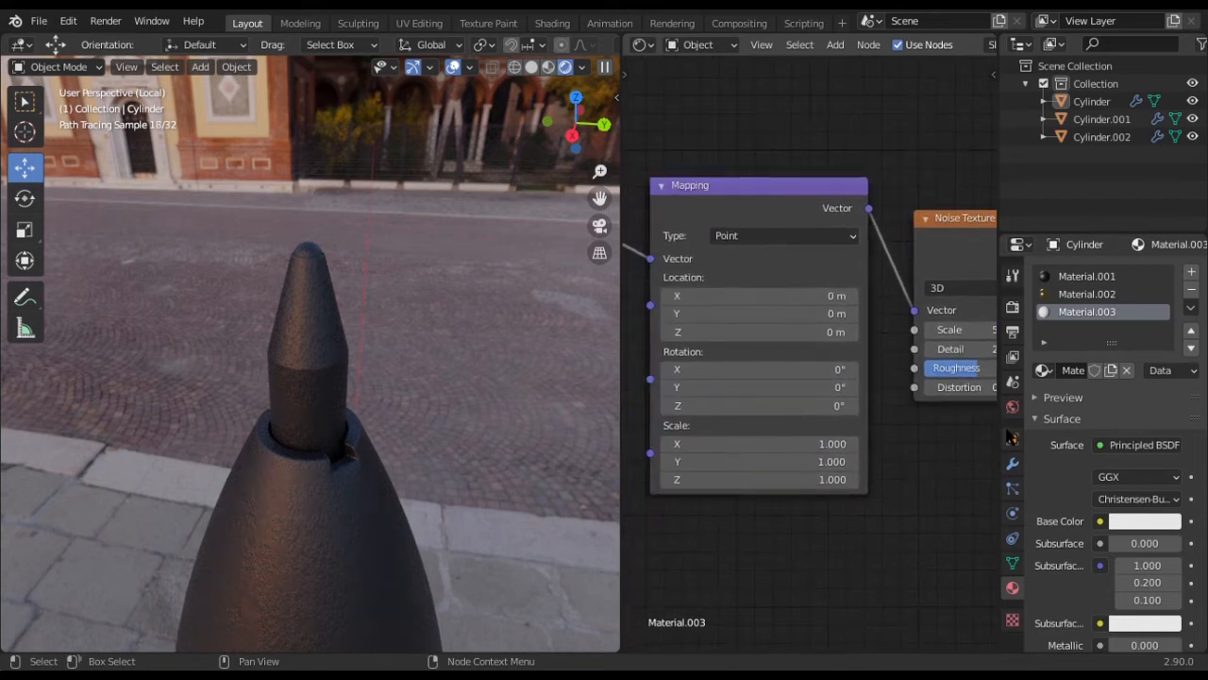
middle_drag(932, 236, 848, 316)
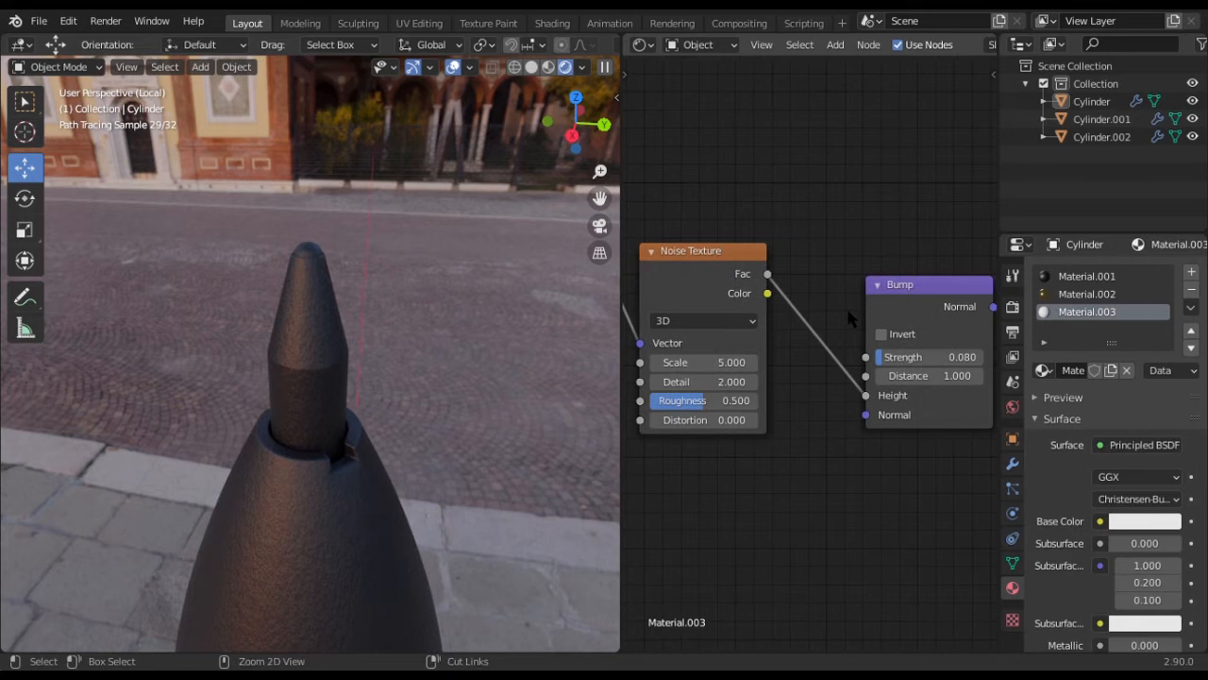
ctrl+shift+click(712, 286)
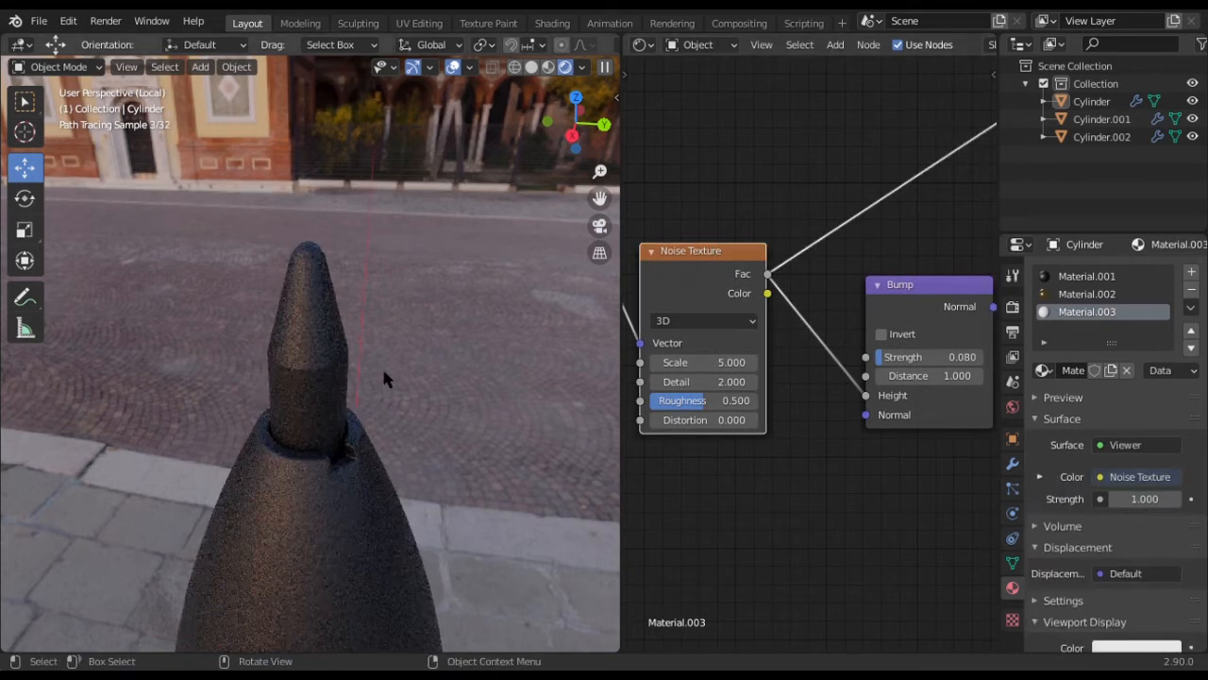
Select the linked faces of the pen's writing tip in Edit Mode and assign Material.003 to them
click(295, 327)
key(Tab)
click(313, 346)
key(ctrl+l)
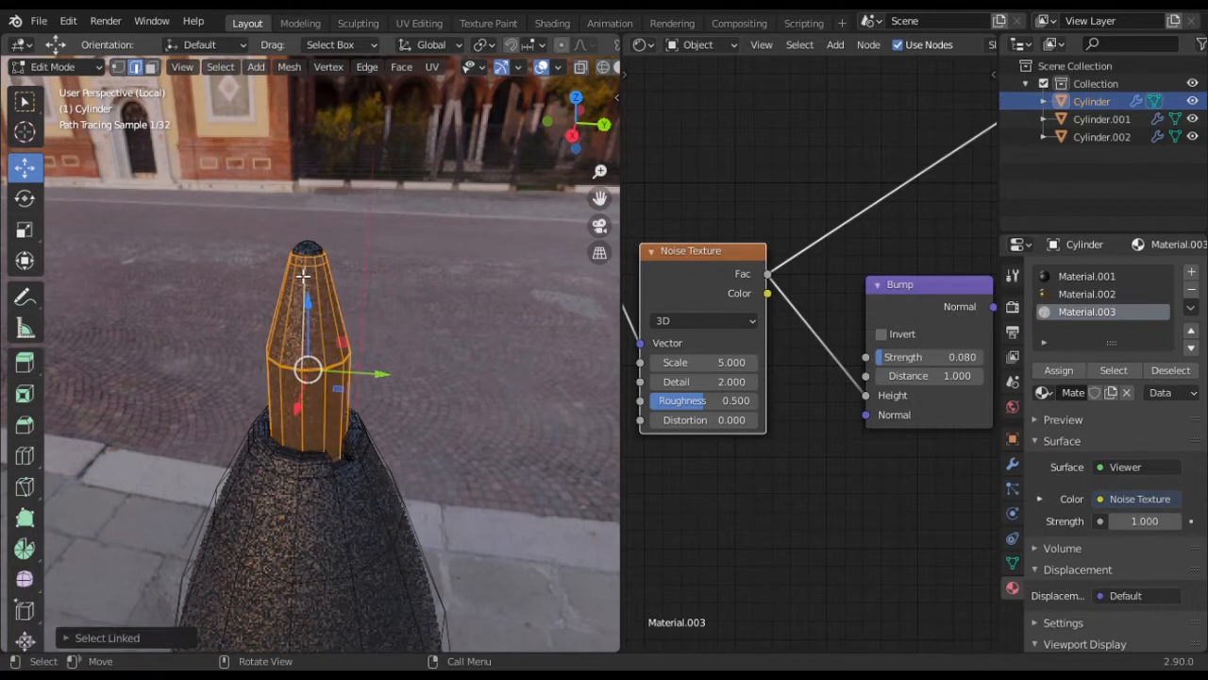
click(1074, 371)
key(Tab)
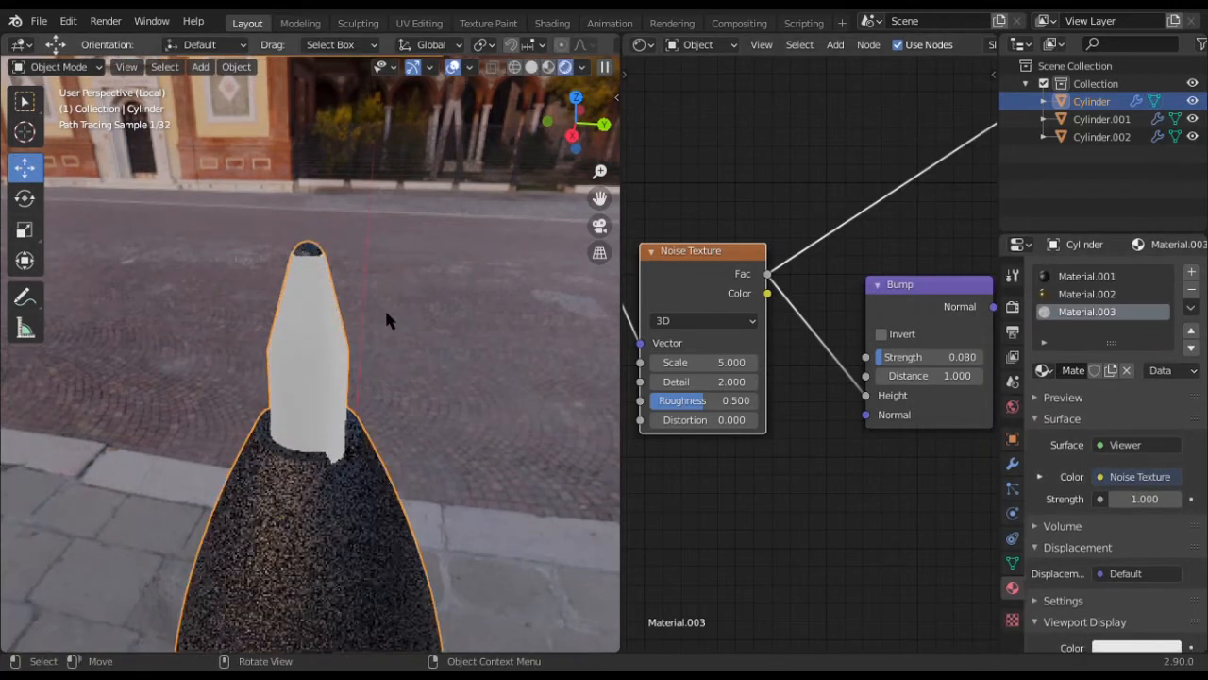
Set the Noise Texture's scale to 15 for the tip material
mouse_move(386, 328)
middle_down()
mouse_move(401, 335)
mouse_move(395, 317)
mouse_move(385, 328)
middle_up()
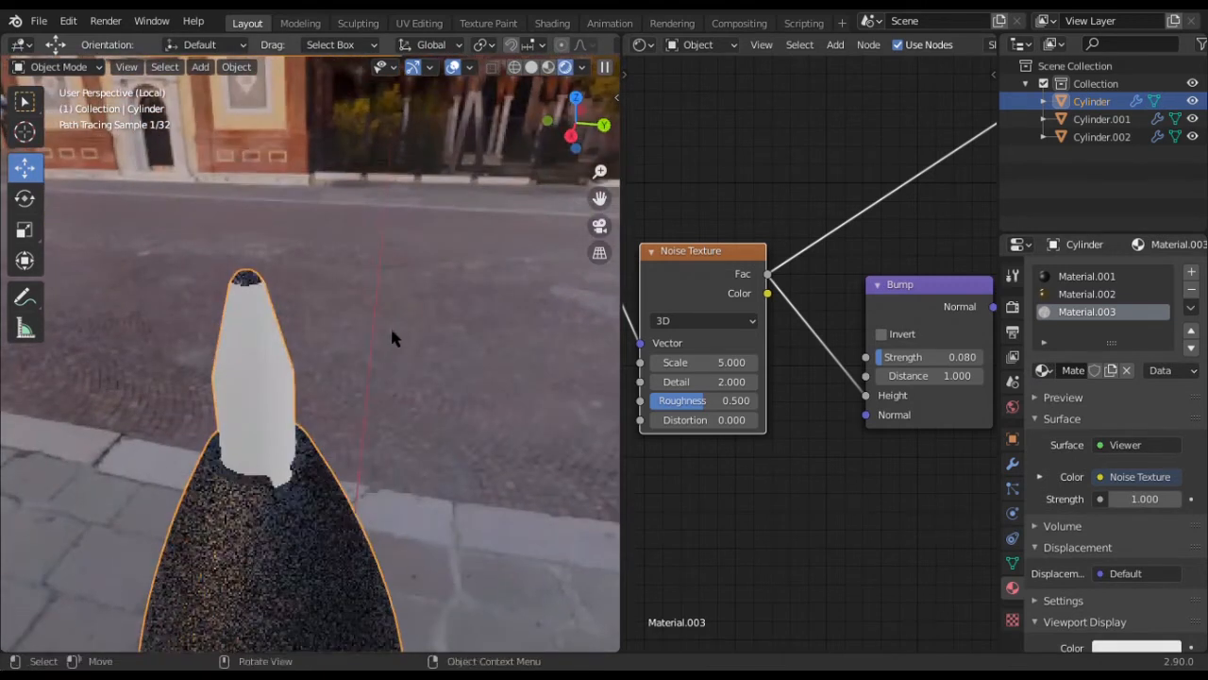
click(710, 364)
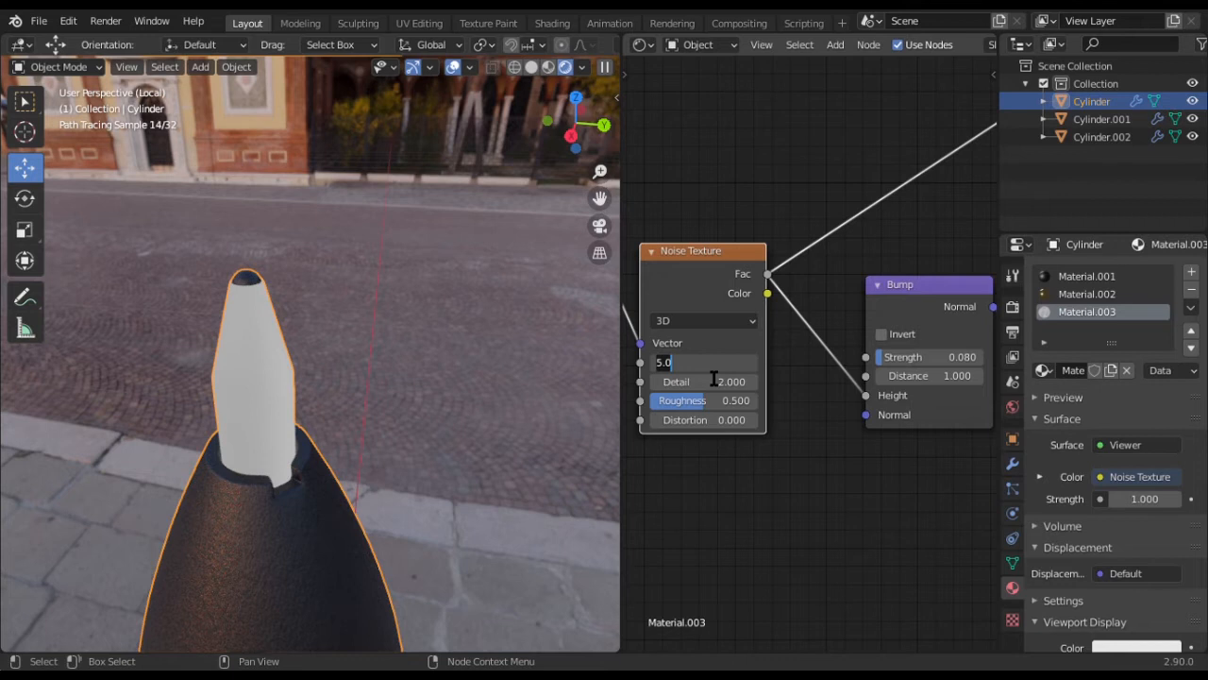
key(Return)
Set the Mapping node's X scale to 200 and inspect the stretched noise on the writing tip
middle_drag(733, 434, 1003, 425)
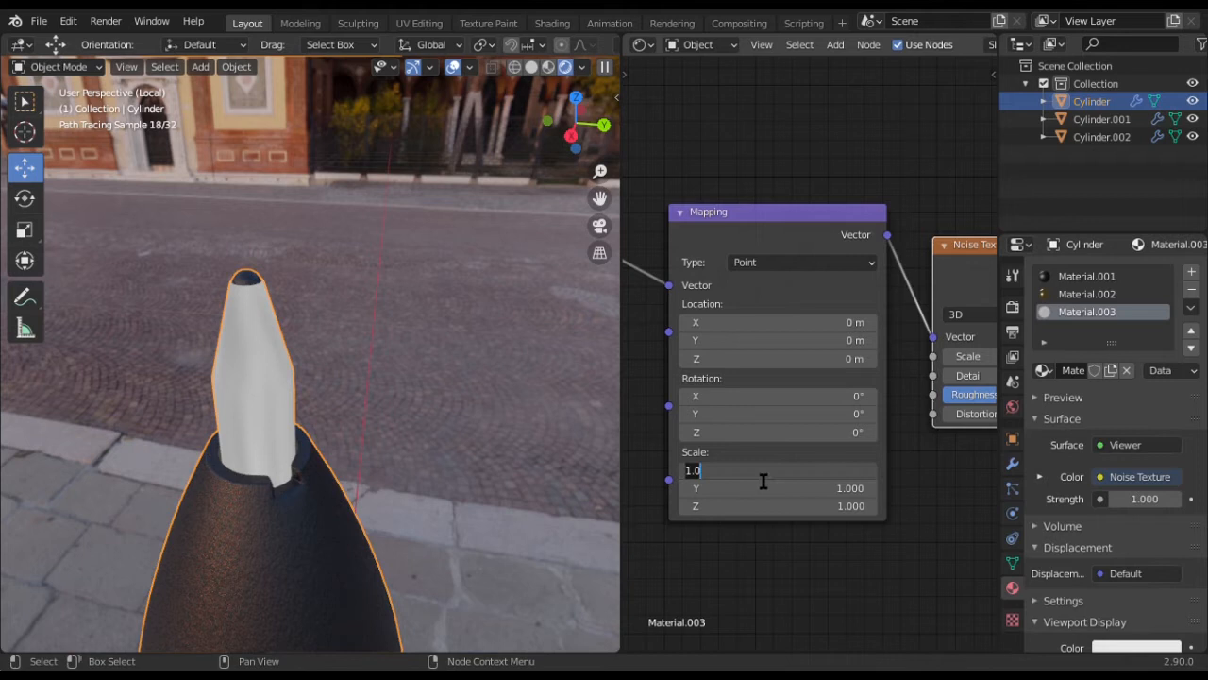
key(Return)
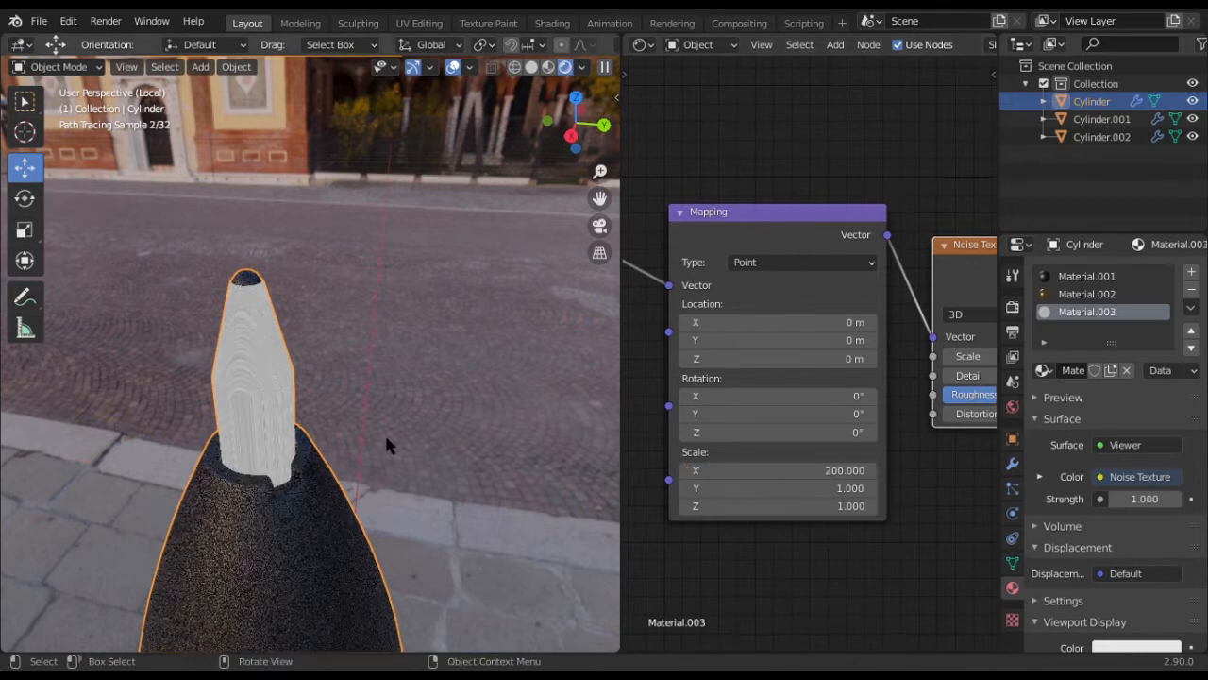
scroll(383, 427, up, 5)
scroll(383, 429, down, 5)
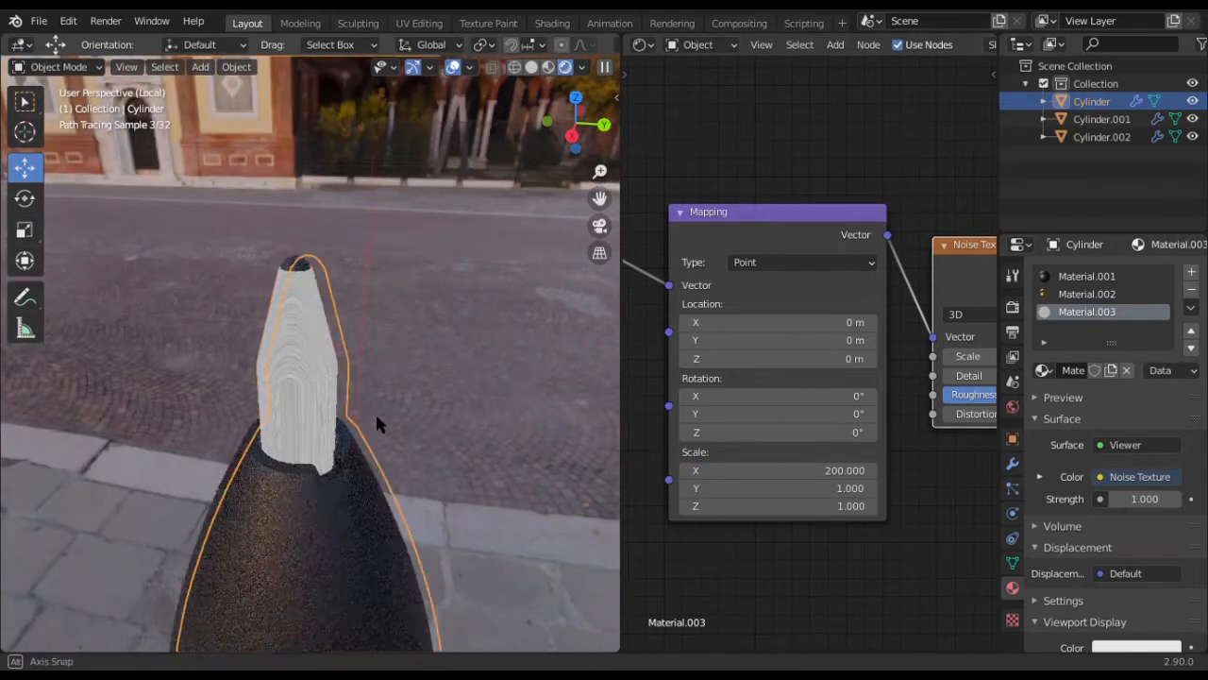
middle_drag(375, 411, 391, 407)
middle_drag(456, 425, 439, 422)
scroll(774, 358, down, 5)
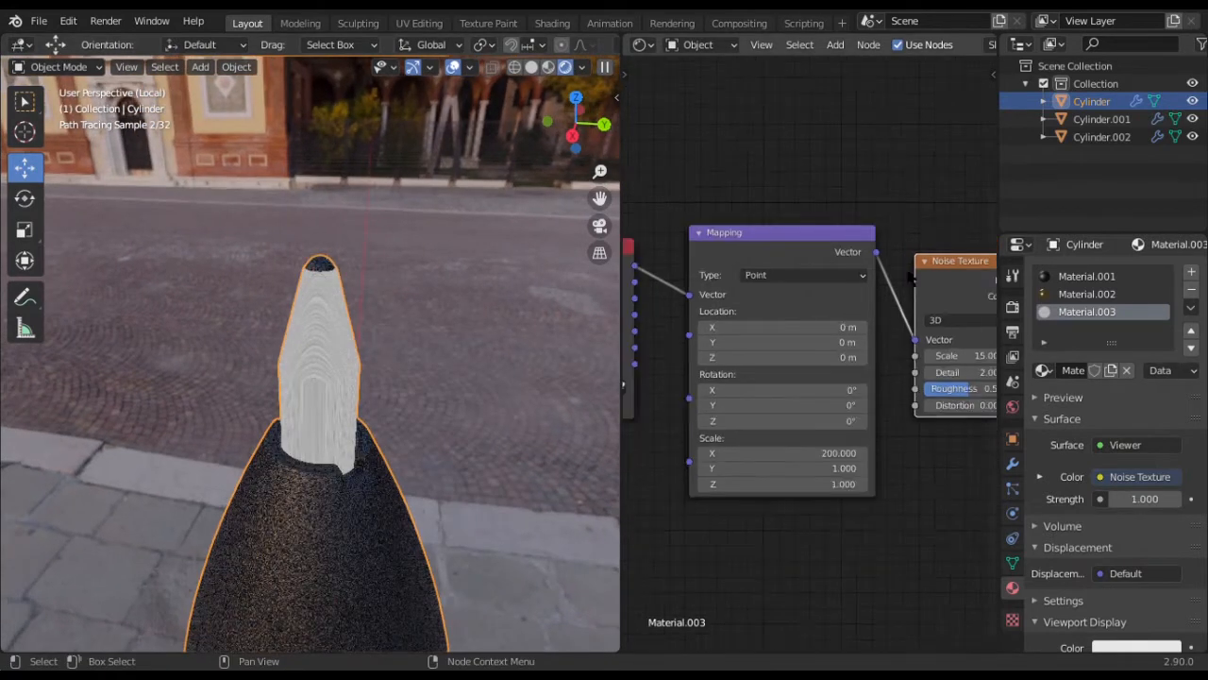
Reconnect the Principled BSDF to the material output and set its Metallic value to 1.000
ctrl+scroll(755, 284, down, 5)
ctrl+shift+click(755, 283)
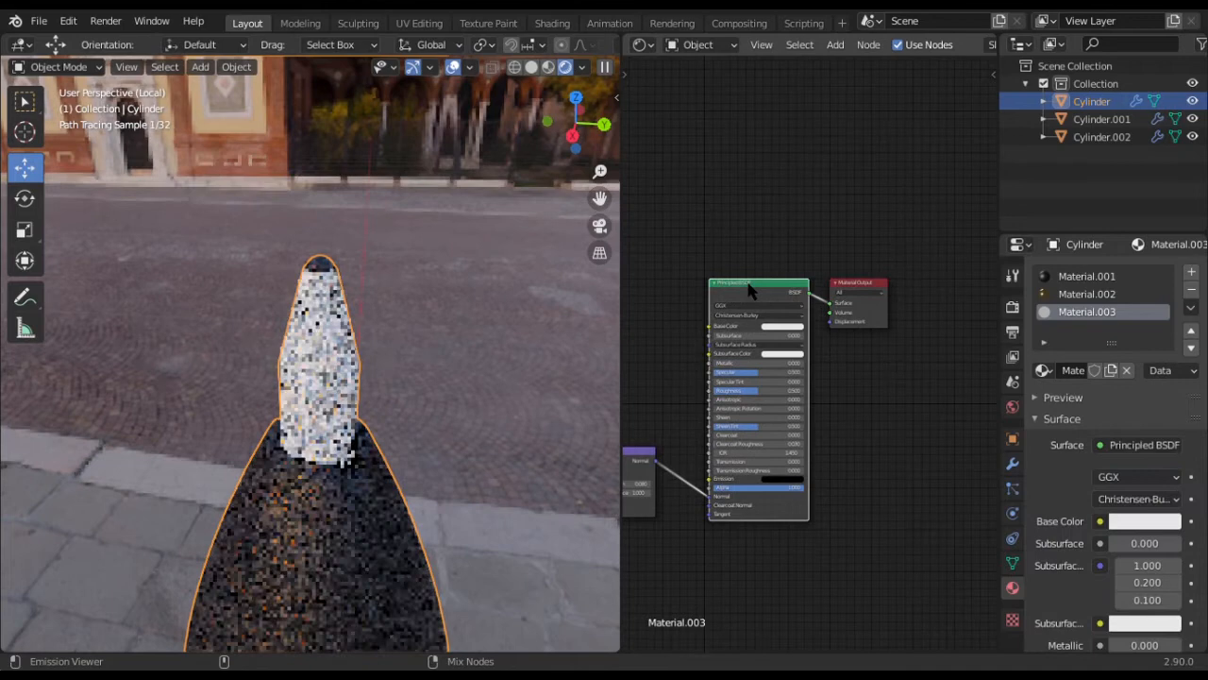
scroll(349, 394, up, 5)
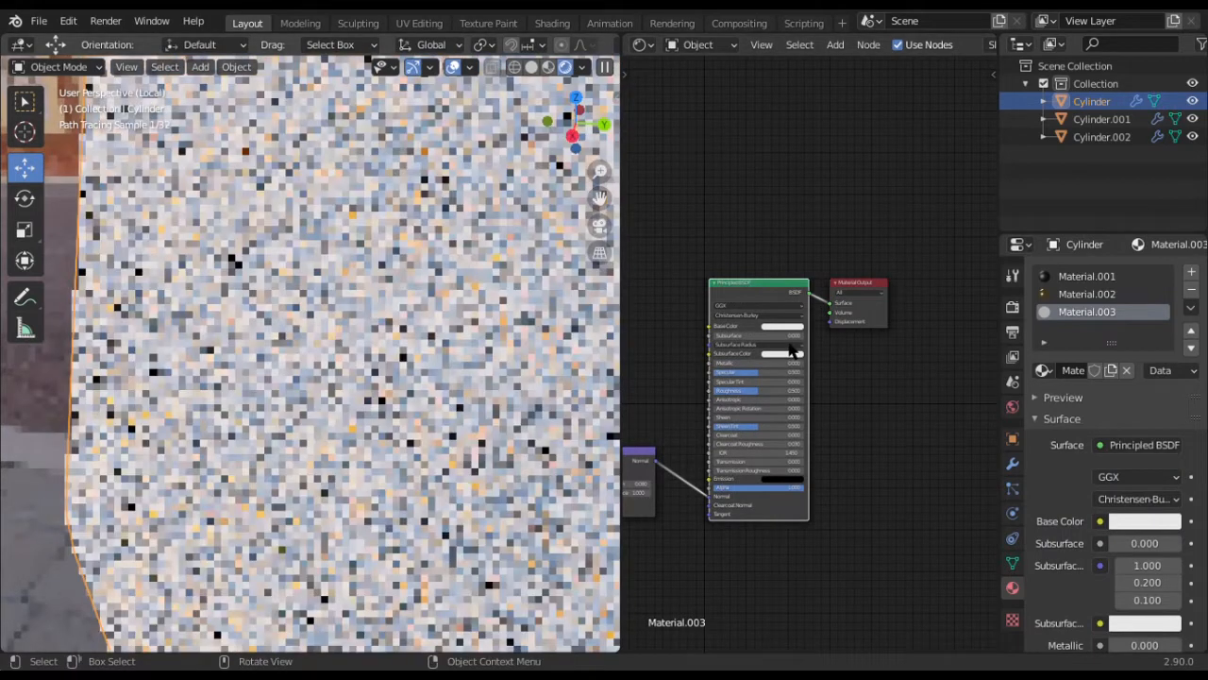
ctrl+scroll(901, 361, up, 3)
scroll(865, 367, up, 1)
drag(867, 359, 925, 360)
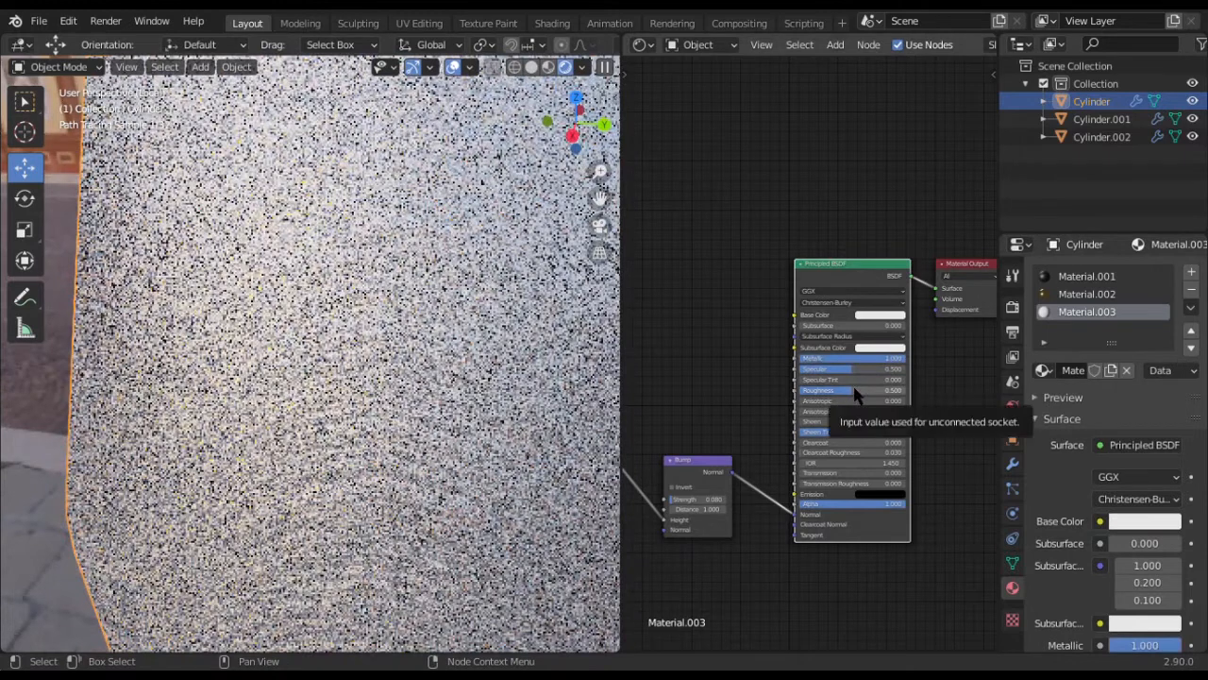
Set the tip material's roughness to 0.15 and check the whole writing tip
click(854, 390)
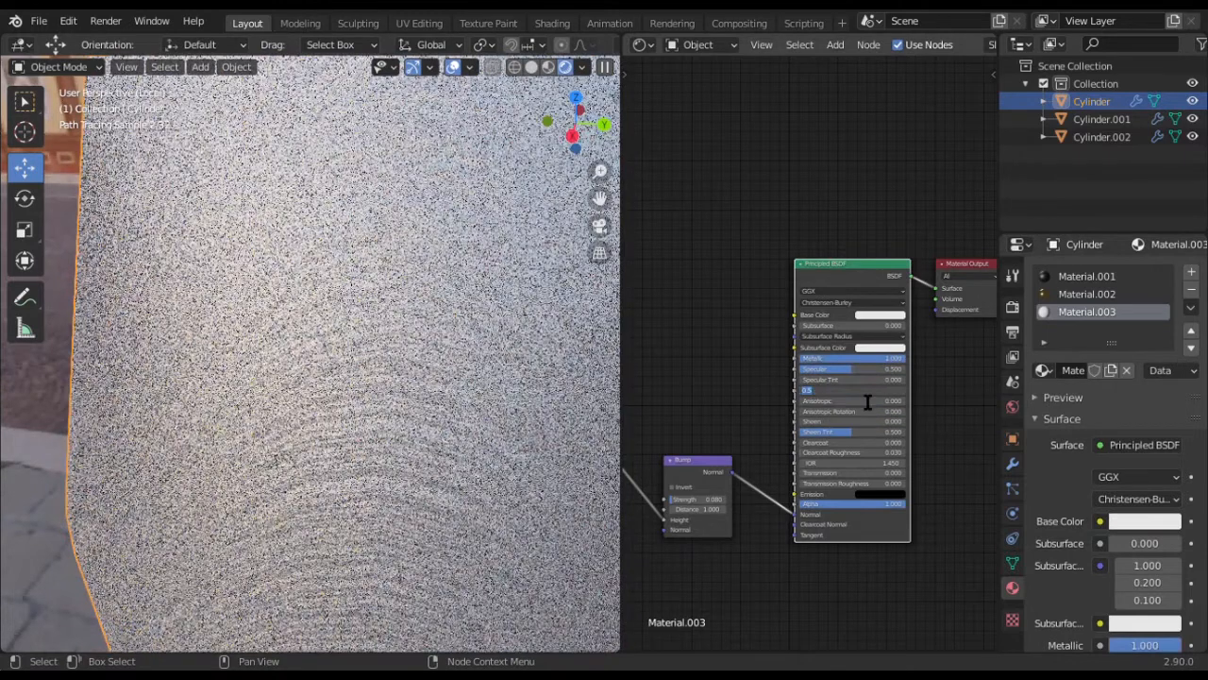
text(1)
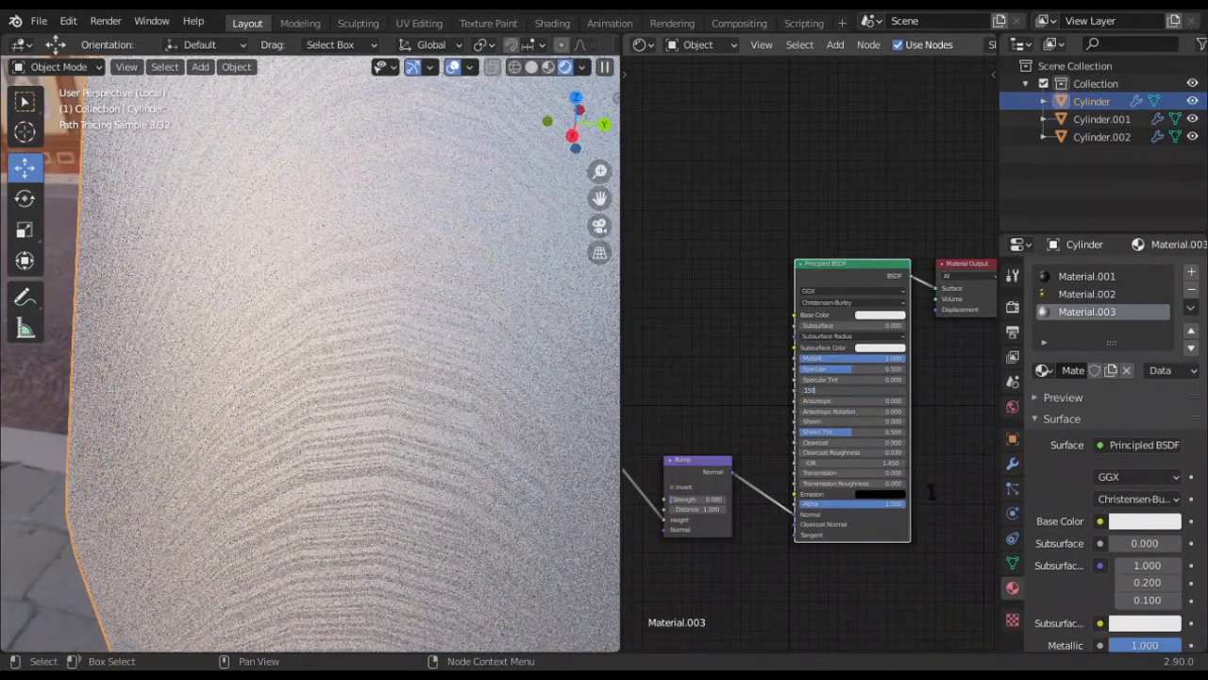
text(5)
key(Return)
scroll(382, 385, down, 5)
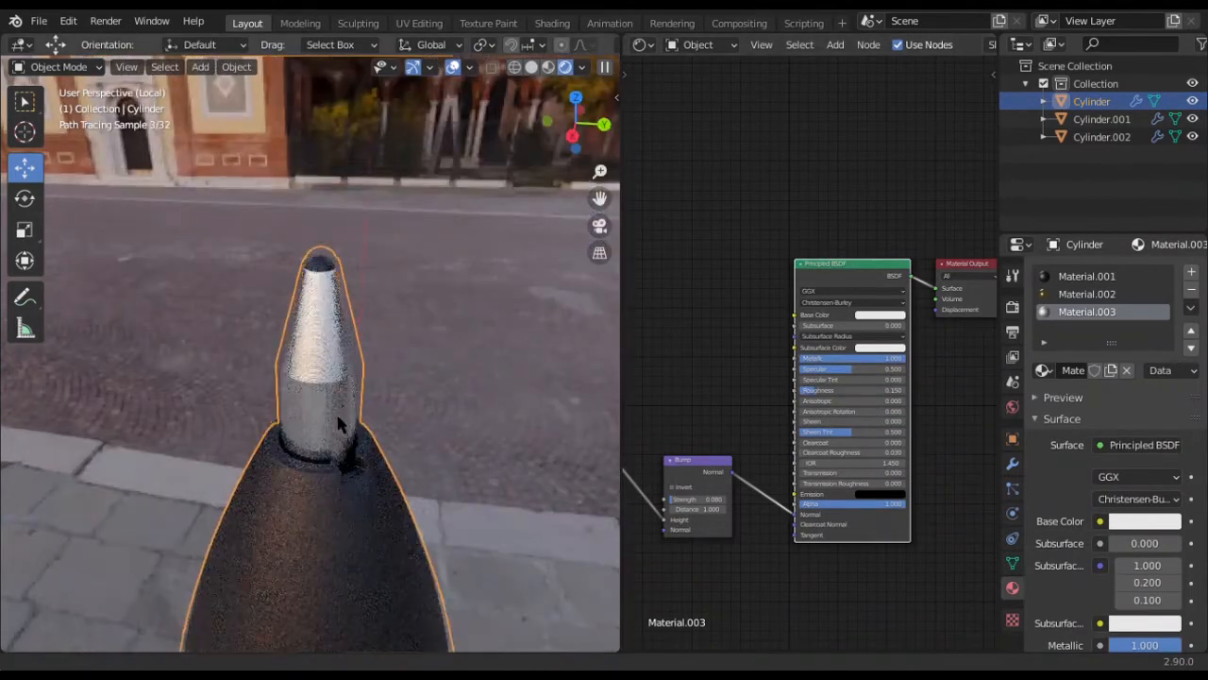
Set the tip material's roughness to 0.1 and save the file
scroll(342, 424, up, 4)
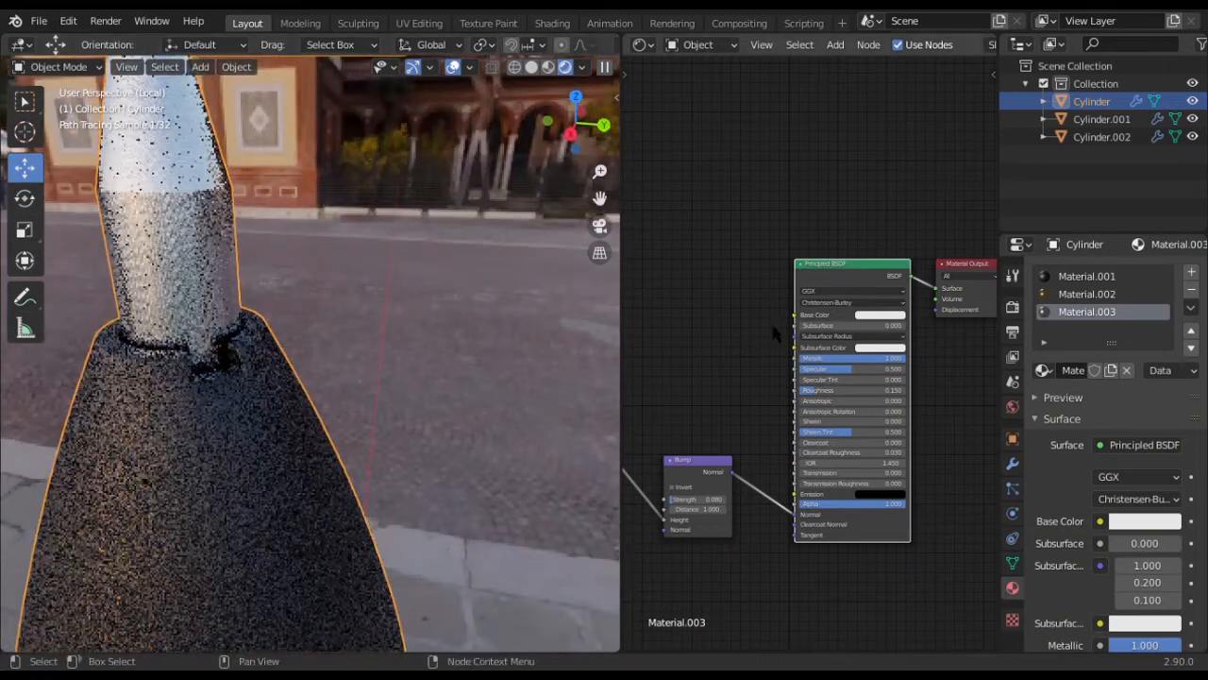
click(821, 390)
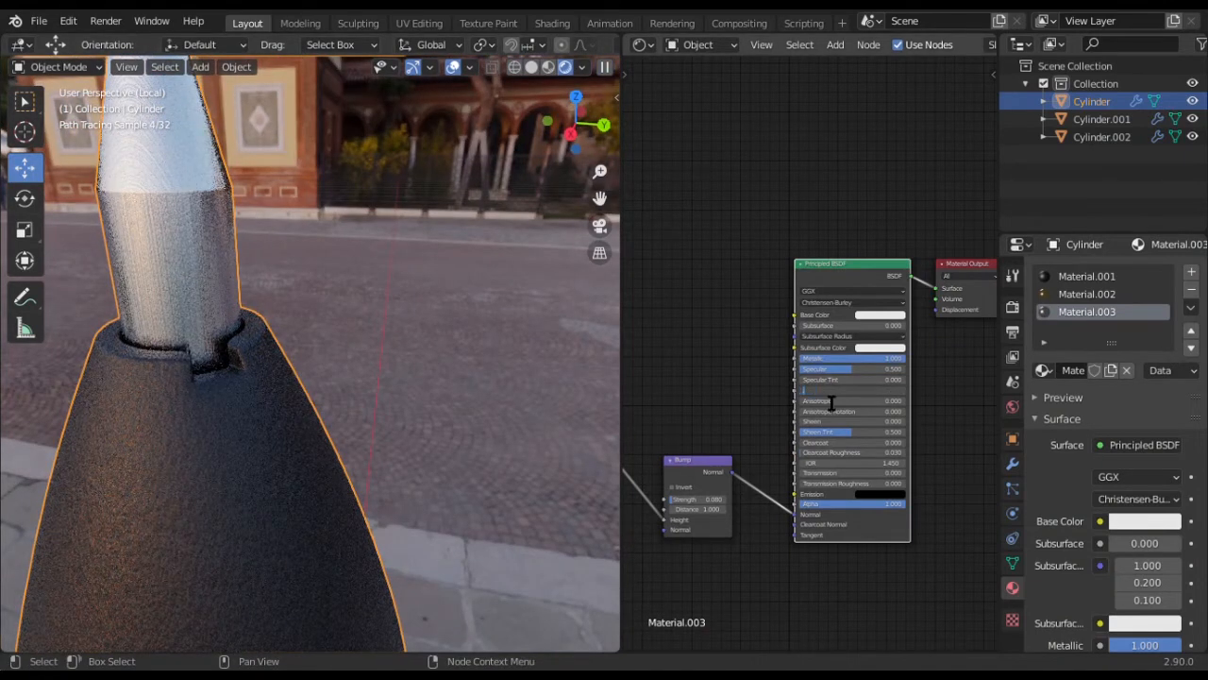
text(.1)
key(Return)
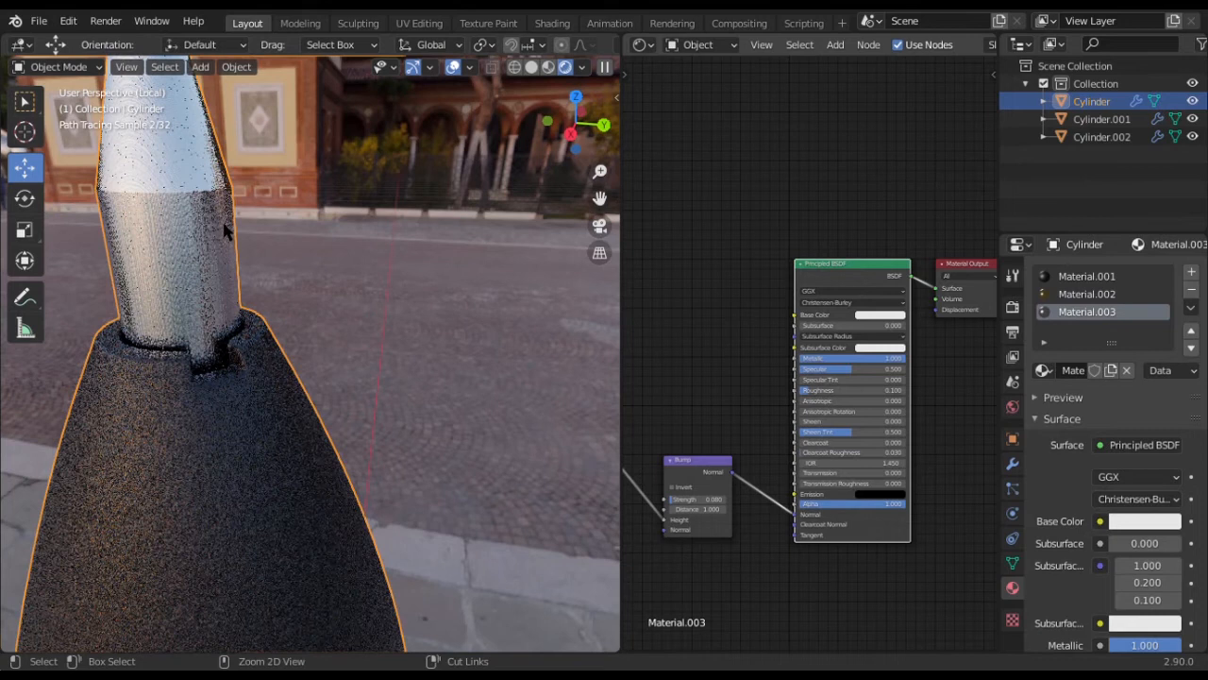
key(ctrl+s)
shift+middle_drag(238, 245, 321, 396)
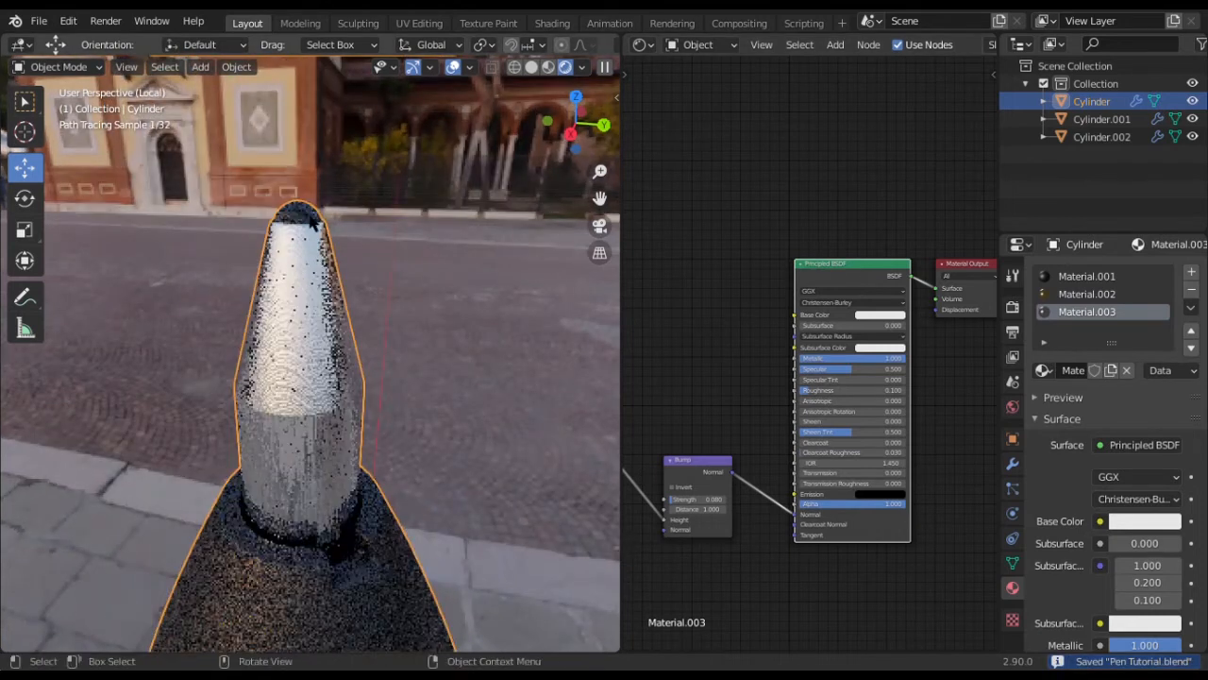
Enter Edit Mode on the pen body and show the writing tip in wireframe from the front
key(Tab)
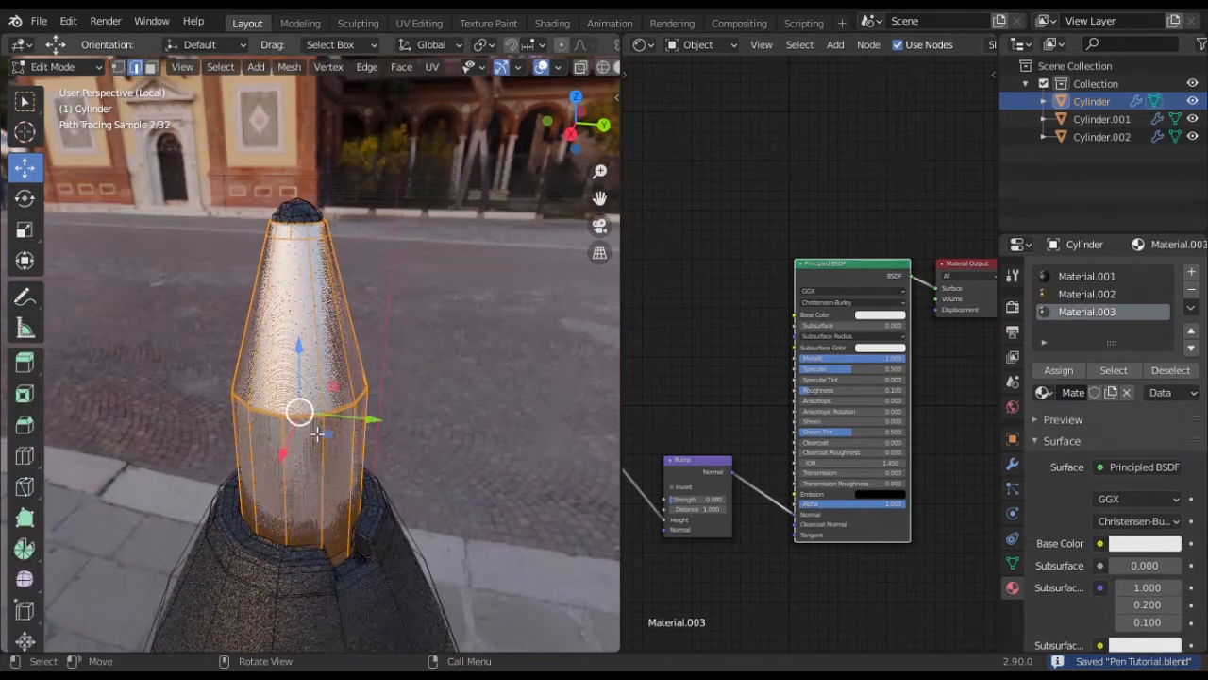
middle_drag(317, 372, 105, 302)
scroll(321, 313, up, 6)
shift+middle_drag(417, 351, 218, 343)
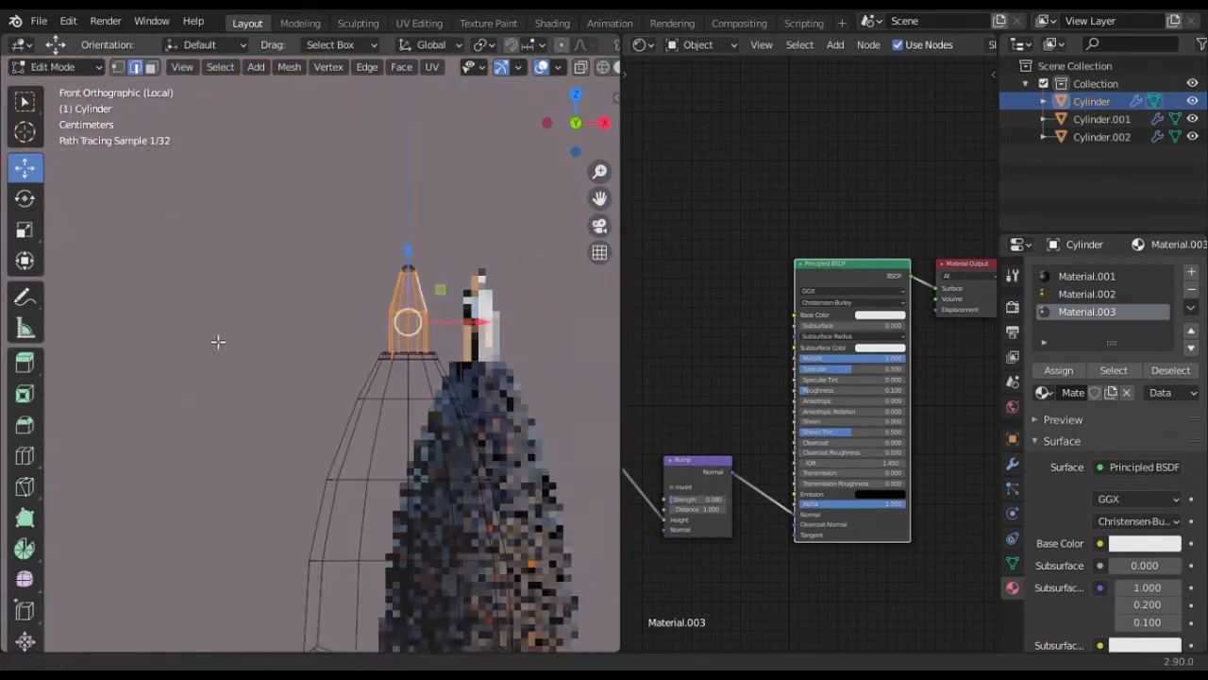
scroll(220, 342, down, 2)
scroll(308, 353, up, 6)
shift+middle_drag(307, 353, 230, 436)
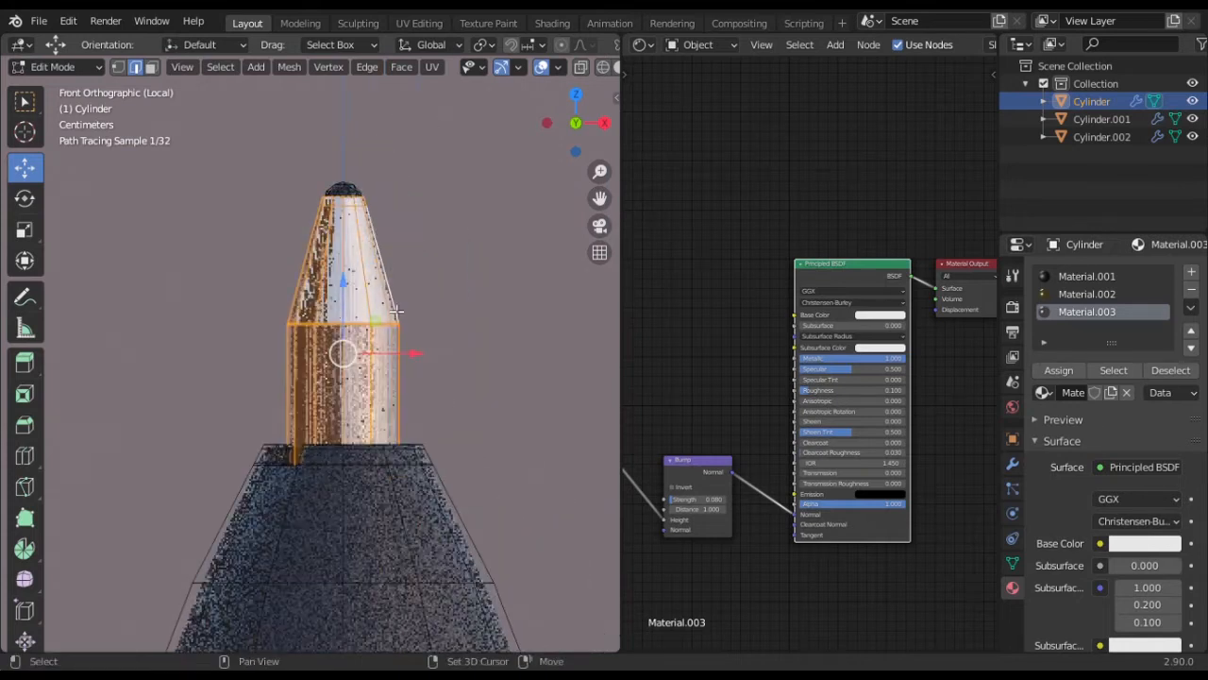
key(shift+z)
scroll(413, 283, up, 4)
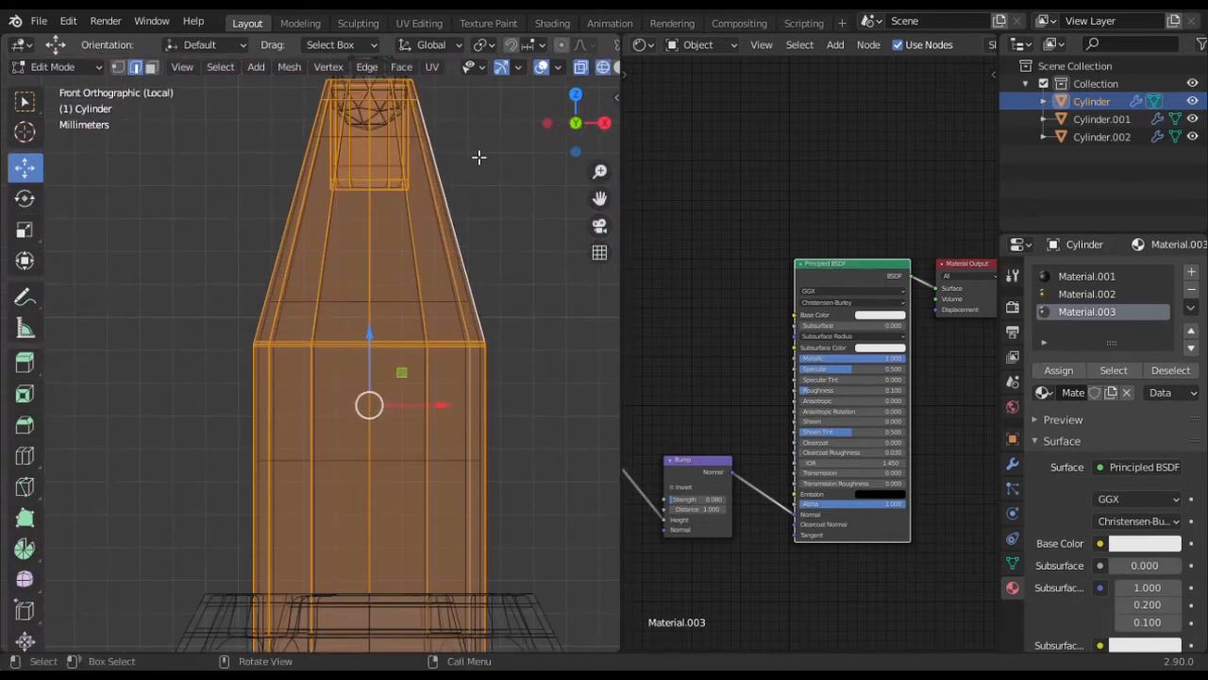
shift+middle_drag(478, 236, 479, 265)
scroll(499, 283, down, 1)
scroll(501, 283, up, 1)
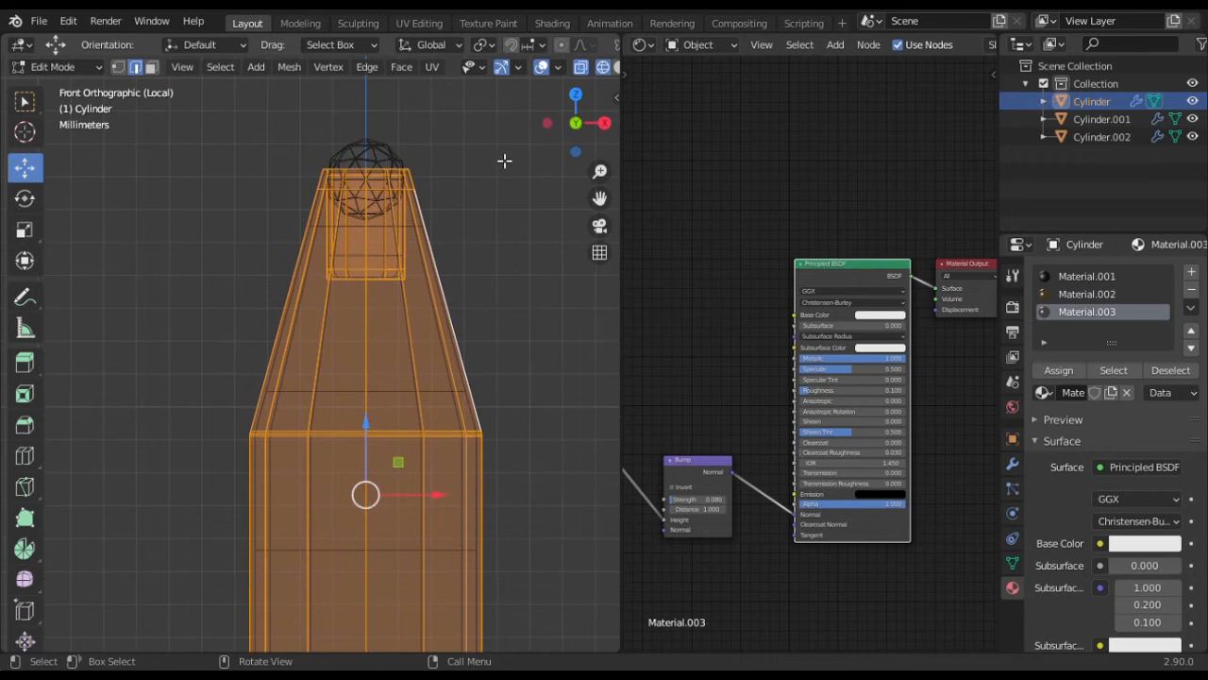
Box-select the tapered end of the writing tip together with the ball, down to the cone's base edge
drag(520, 117, 371, 423)
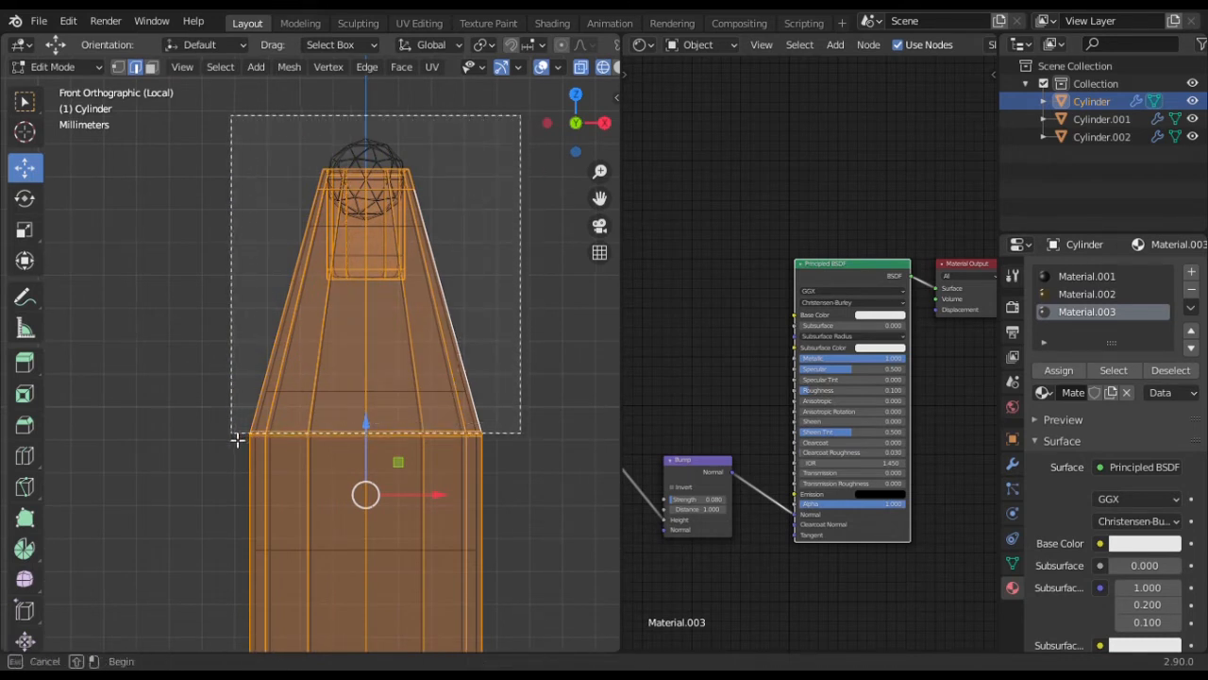
drag(235, 438, 235, 438)
scroll(456, 434, up, 3)
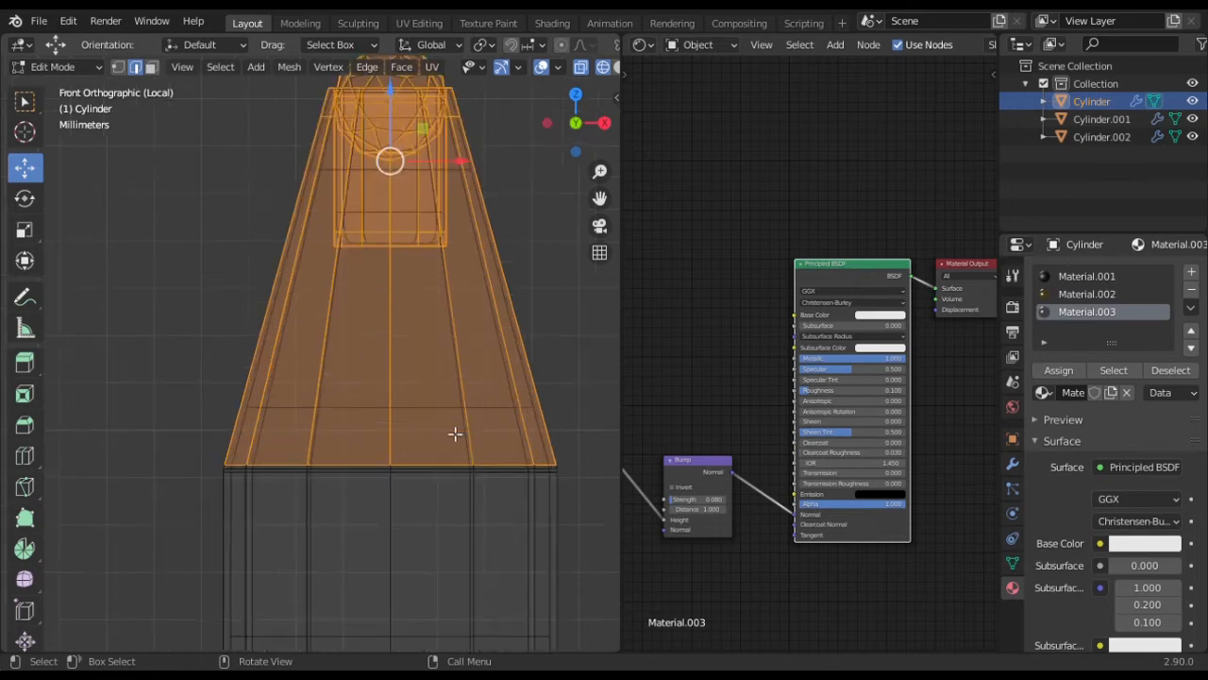
scroll(461, 400, down, 4)
shift+middle_drag(444, 298, 432, 359)
scroll(432, 359, up, 3)
scroll(545, 343, down, 4)
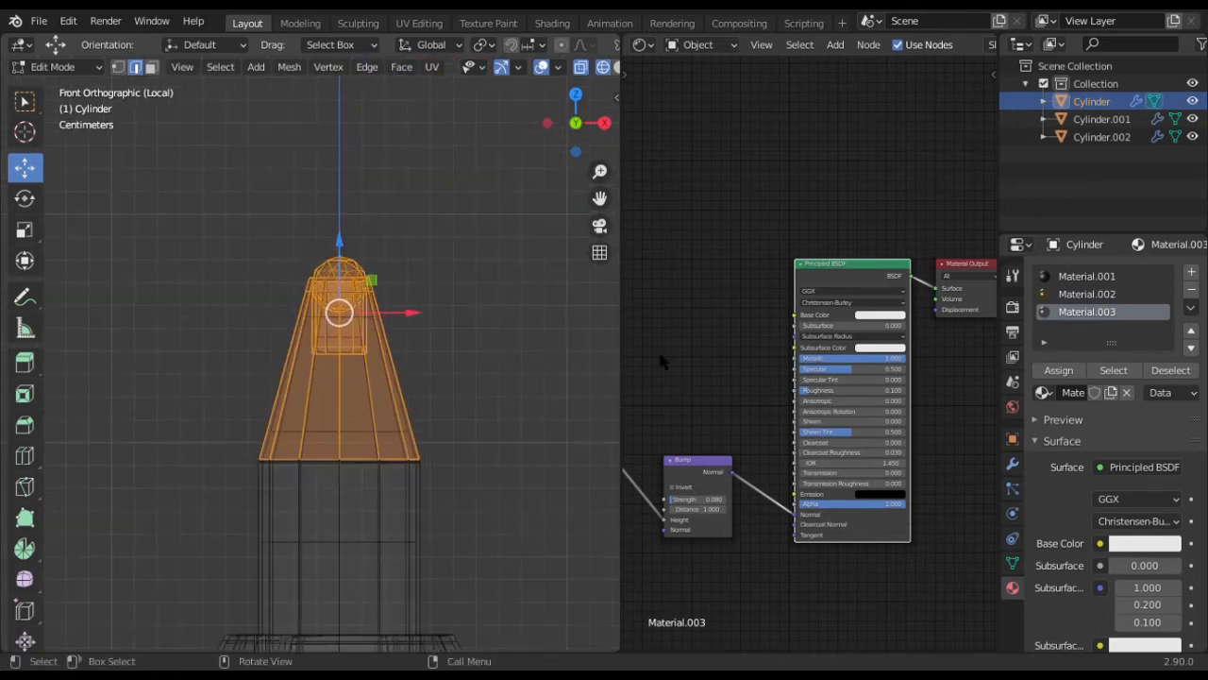
Add a fourth material slot, assign the selected tapered section to it, and return to rendered shading
click(1191, 272)
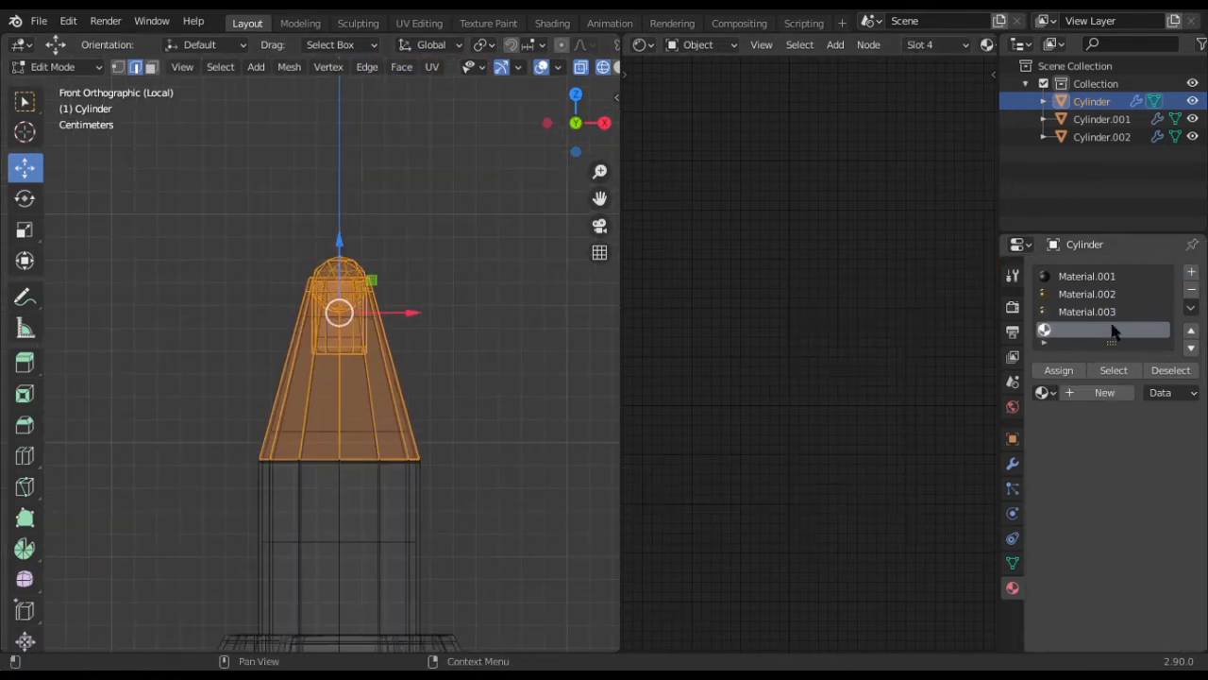
scroll(375, 314, down, 2)
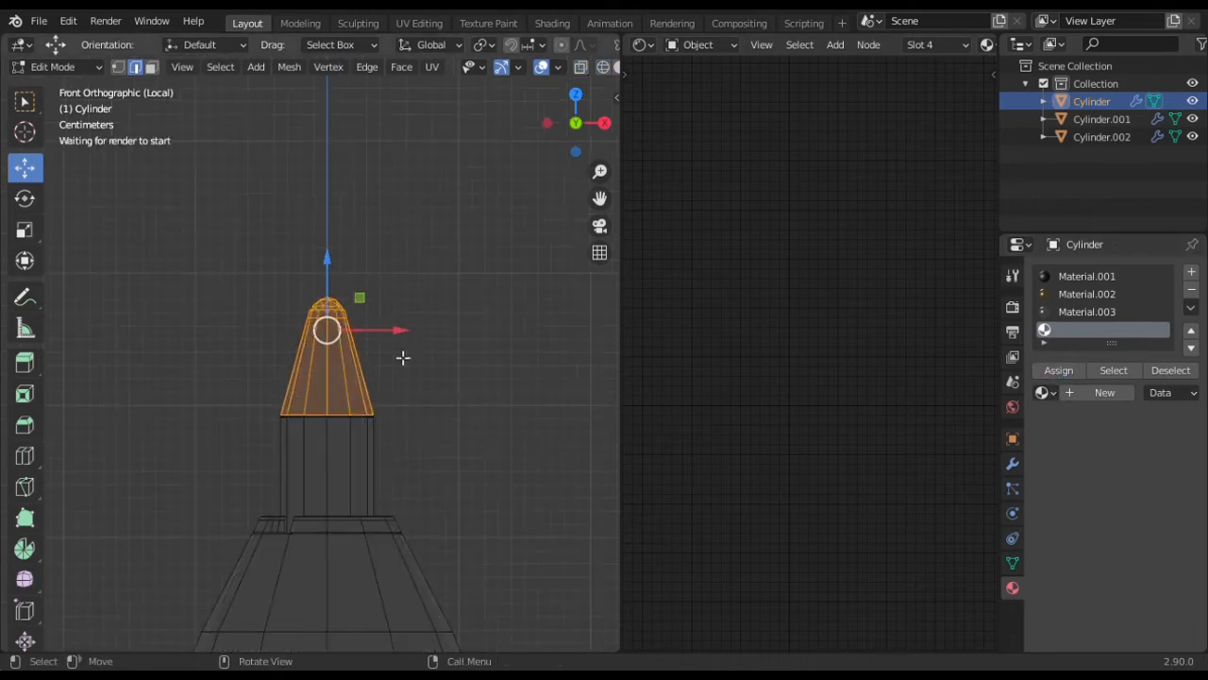
middle_drag(381, 334, 409, 424)
shift+middle_drag(447, 346, 397, 392)
scroll(396, 392, up, 3)
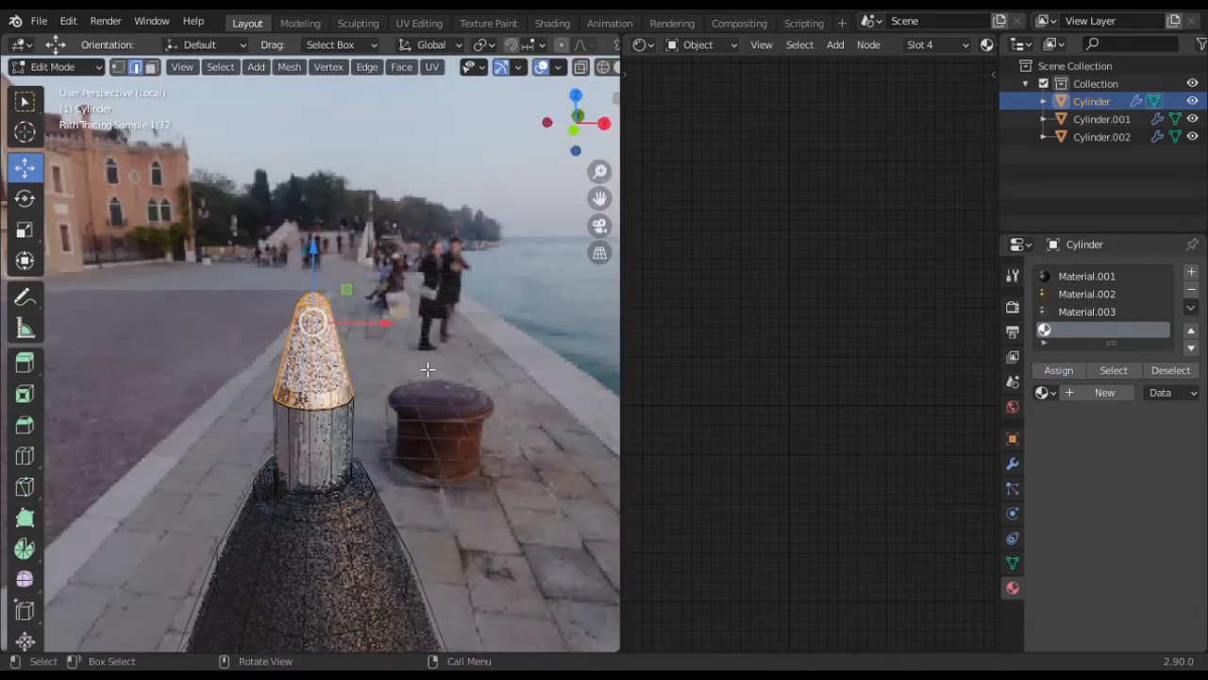
shift+middle_drag(392, 458, 421, 253)
scroll(391, 411, up, 3)
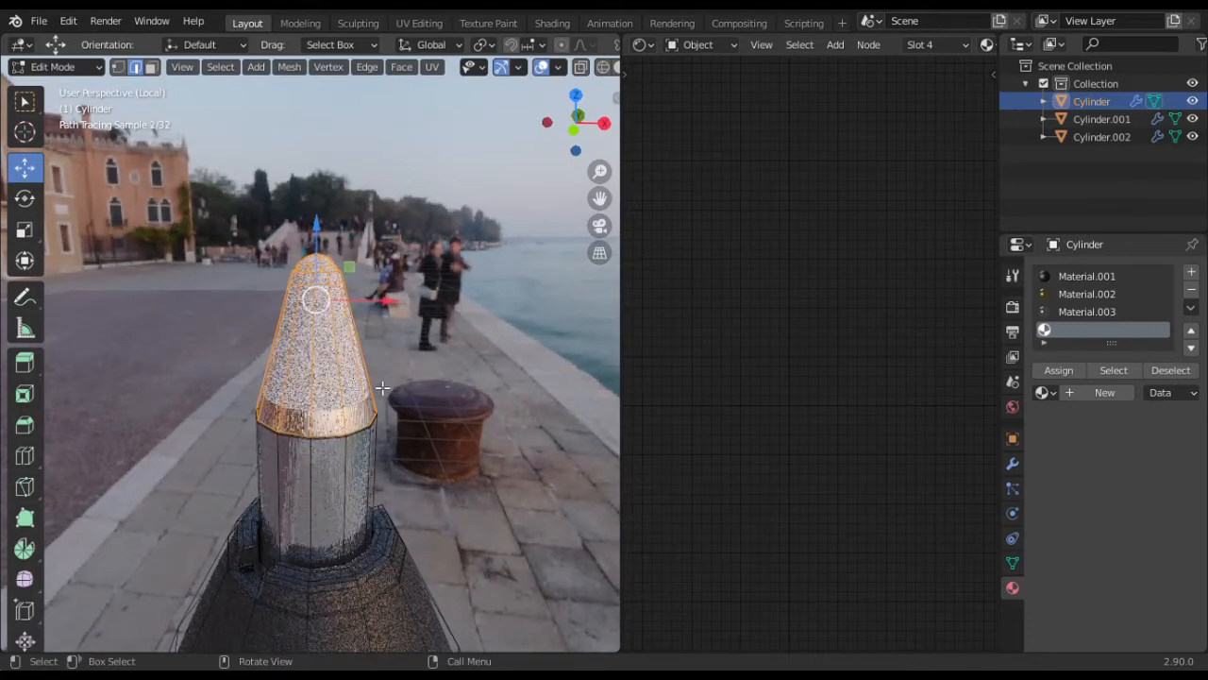
Select the thin face loop at the cone's base in face mode and assign it to the empty fourth material slot
key(KP_1)
scroll(437, 412, down, 8)
shift+middle_drag(362, 454, 445, 112)
shift+middle_drag(345, 618, 376, 429)
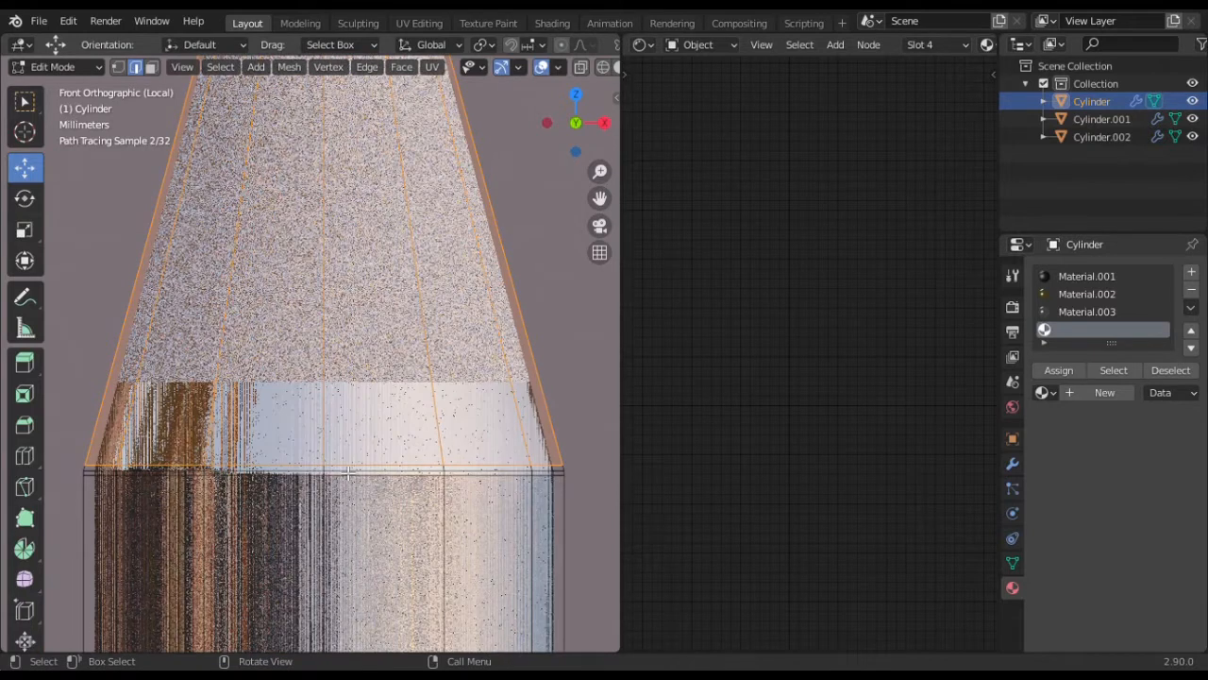
alt+click(349, 471)
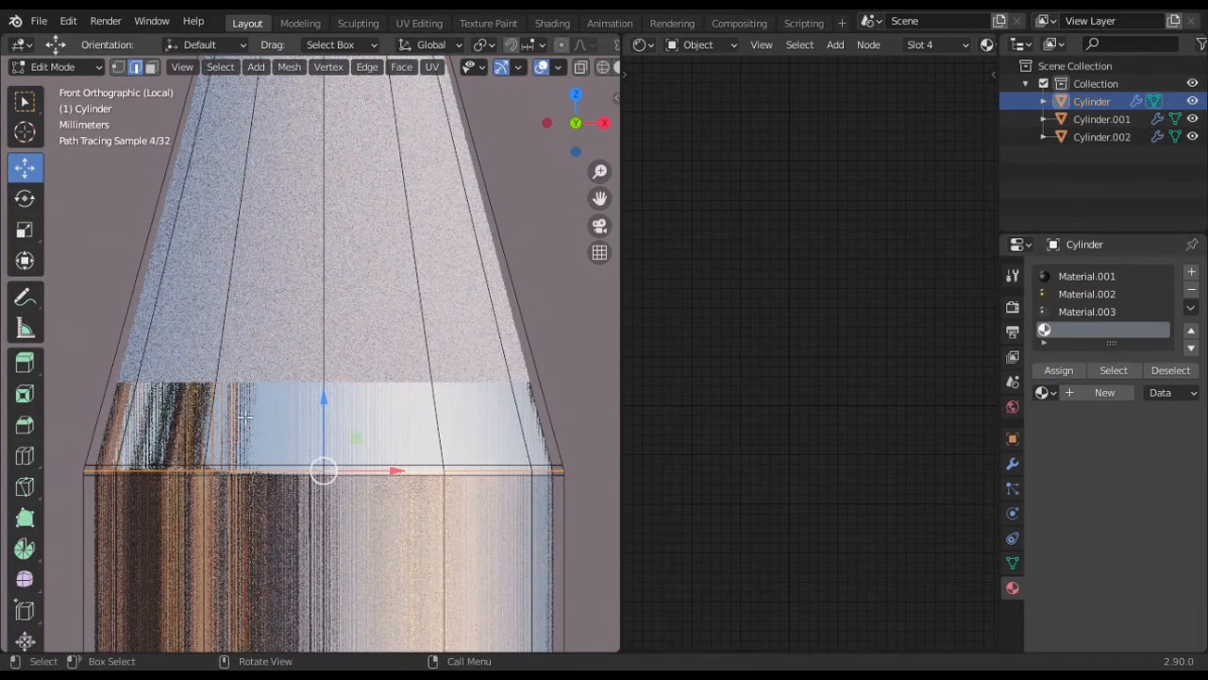
scroll(285, 411, down, 2)
scroll(285, 411, up, 2)
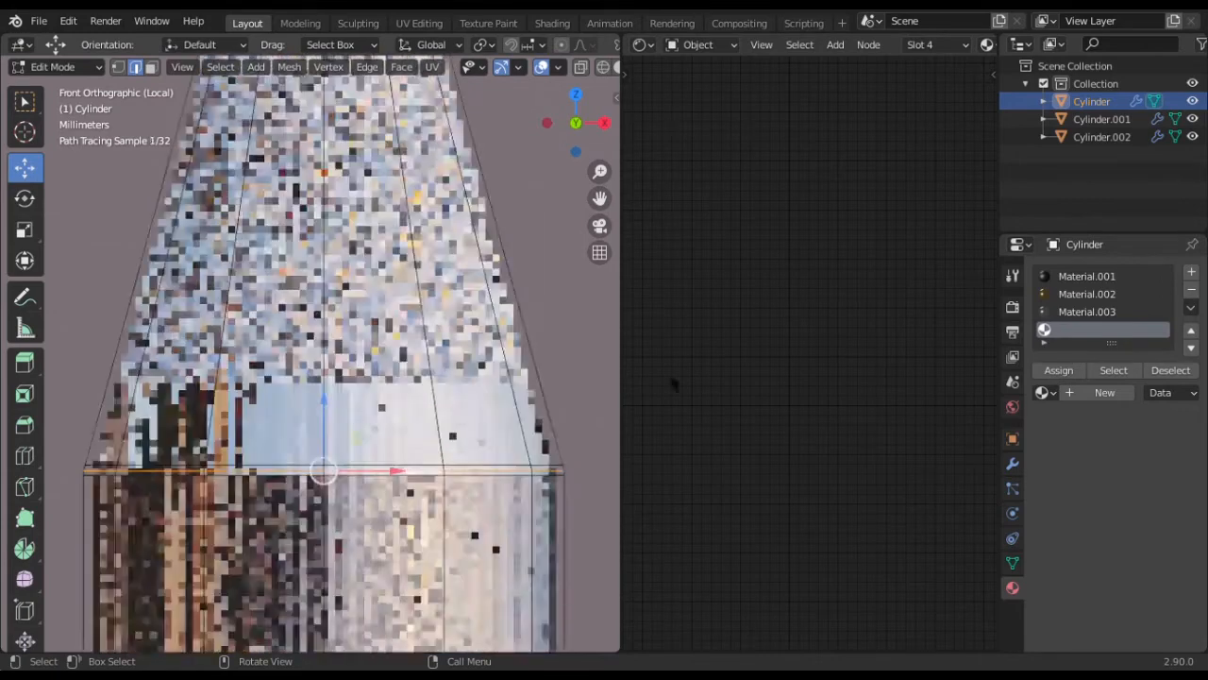
click(151, 67)
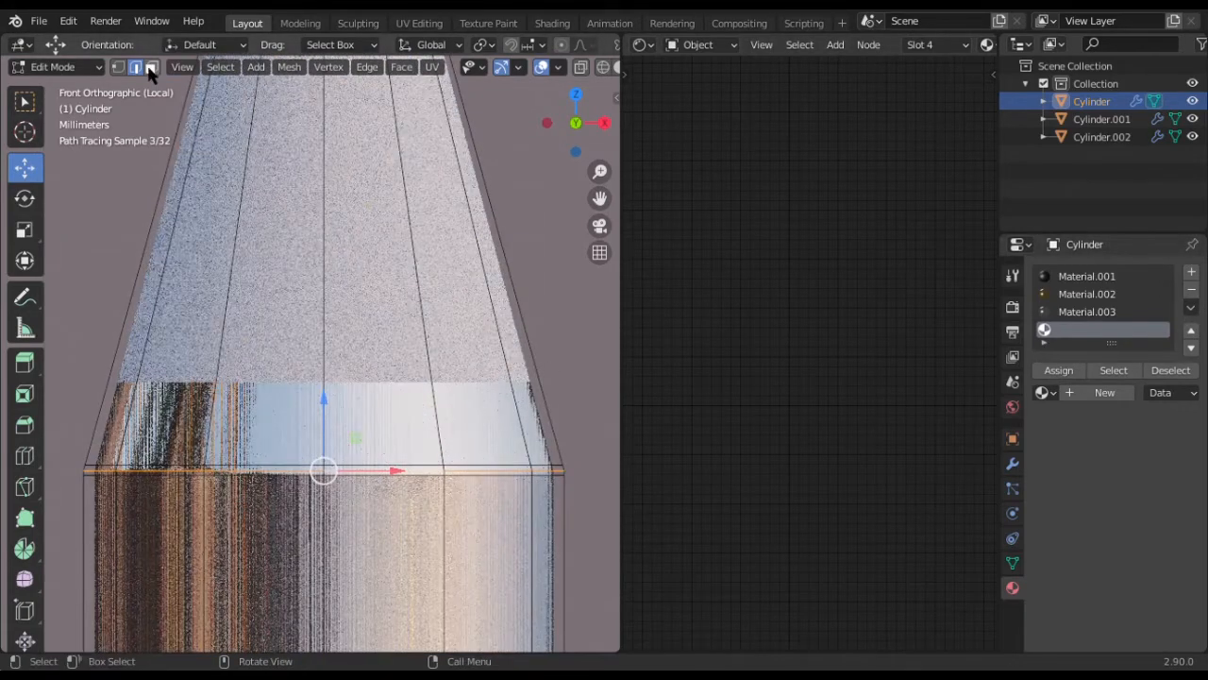
alt+click(209, 474)
click(1088, 311)
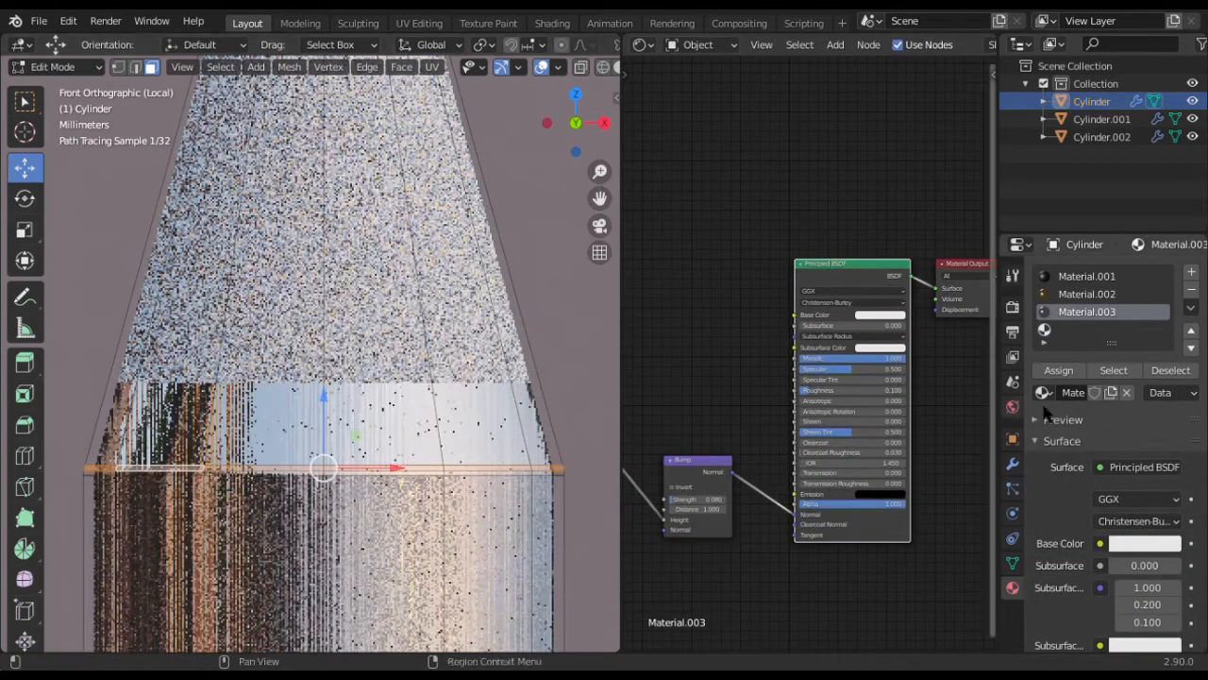
click(1071, 332)
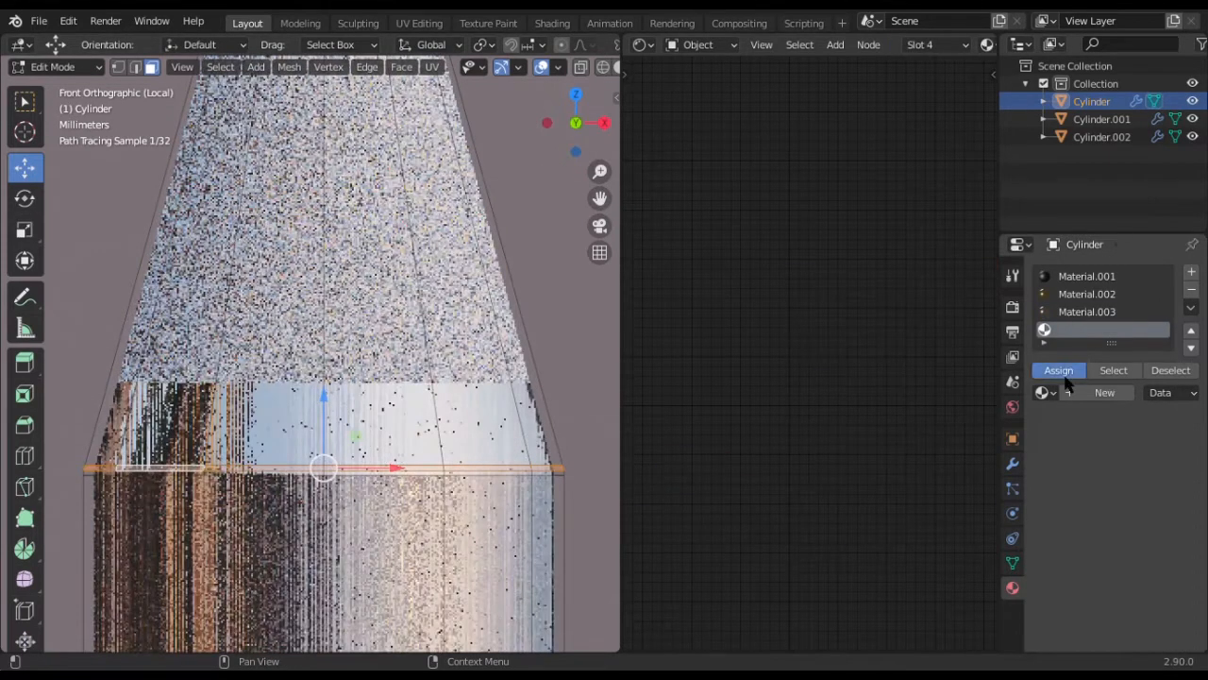
Inspect the material boundary at the cone's base from several angles in Object Mode and Edit Mode
scroll(504, 345, down, 6)
key(Tab)
middle_drag(498, 346, 454, 323)
key(KP_3)
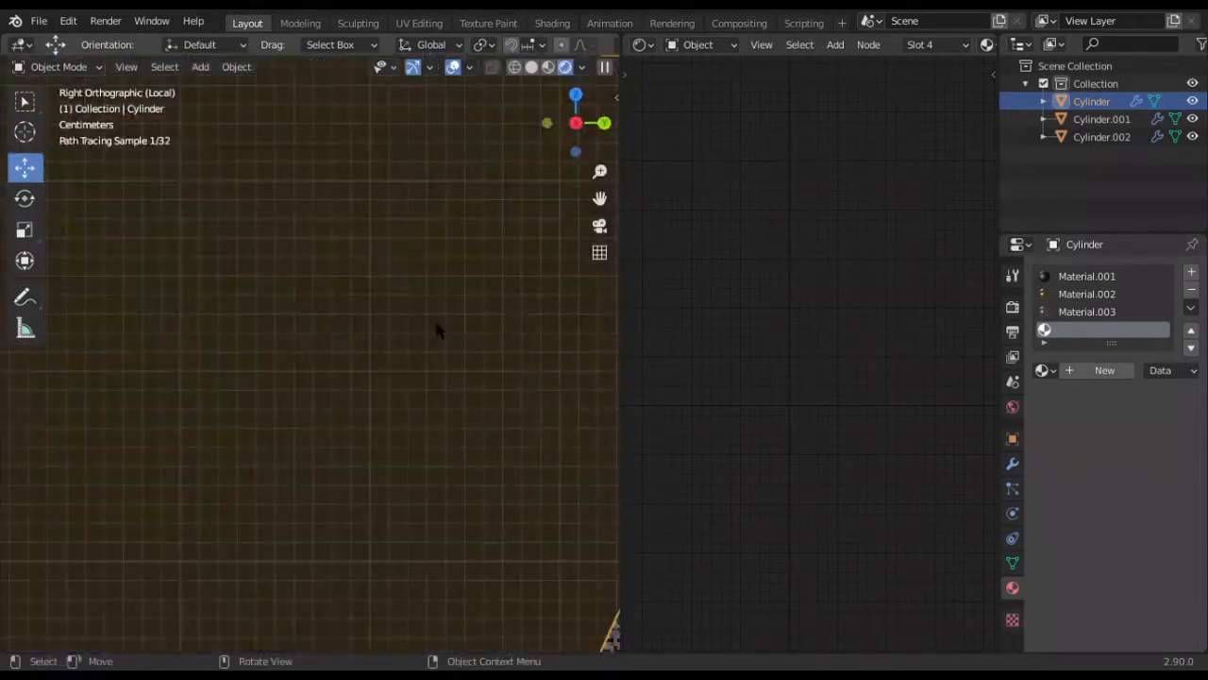
scroll(482, 390, down, 6)
shift+middle_drag(482, 388, 425, 374)
scroll(444, 371, up, 4)
shift+middle_drag(514, 363, 413, 367)
key(Tab)
scroll(443, 354, up, 2)
scroll(388, 372, down, 3)
scroll(414, 366, up, 3)
scroll(437, 330, down, 2)
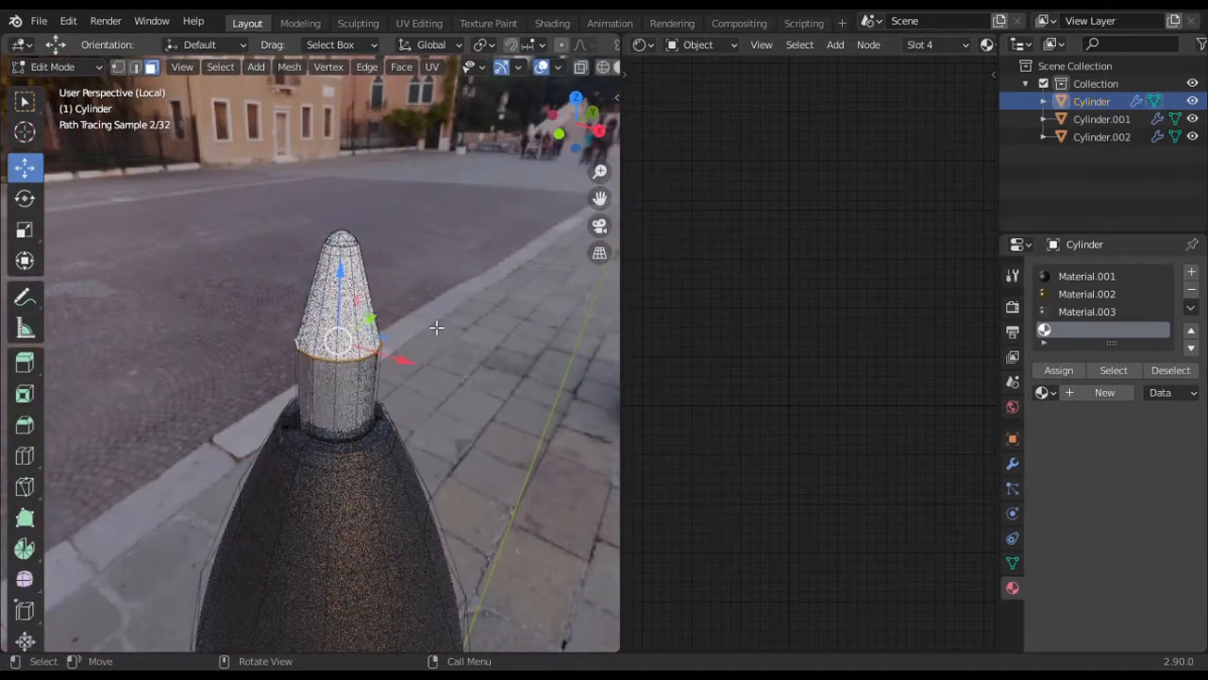
key(Tab)
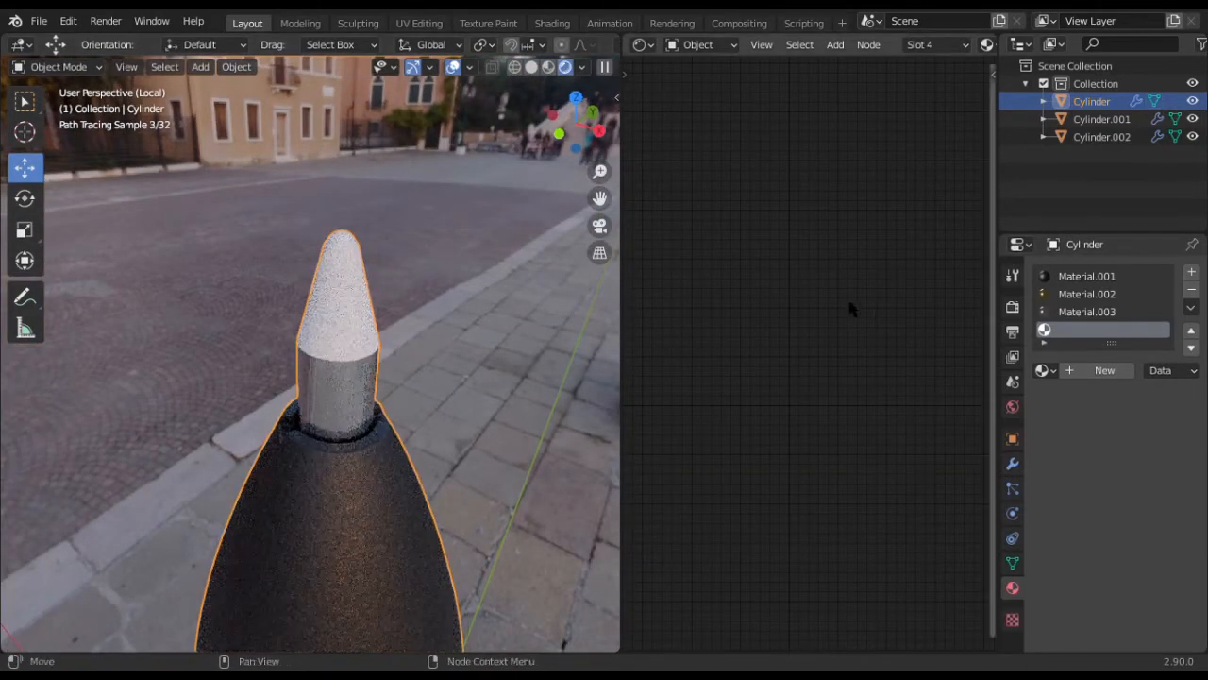
Create a new material in the empty fourth slot and set its Metallic value to 1.000
click(1086, 374)
middle_drag(866, 370, 840, 359)
scroll(832, 357, up, 2)
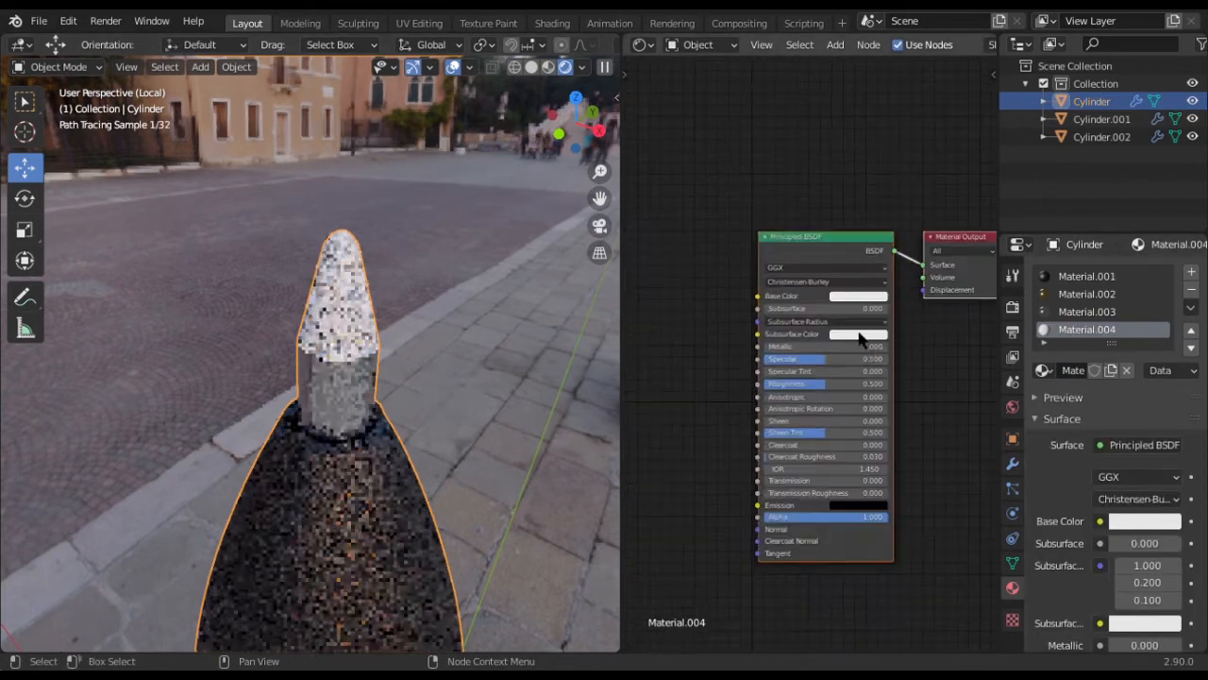
drag(818, 348, 930, 348)
scroll(814, 364, up, 2)
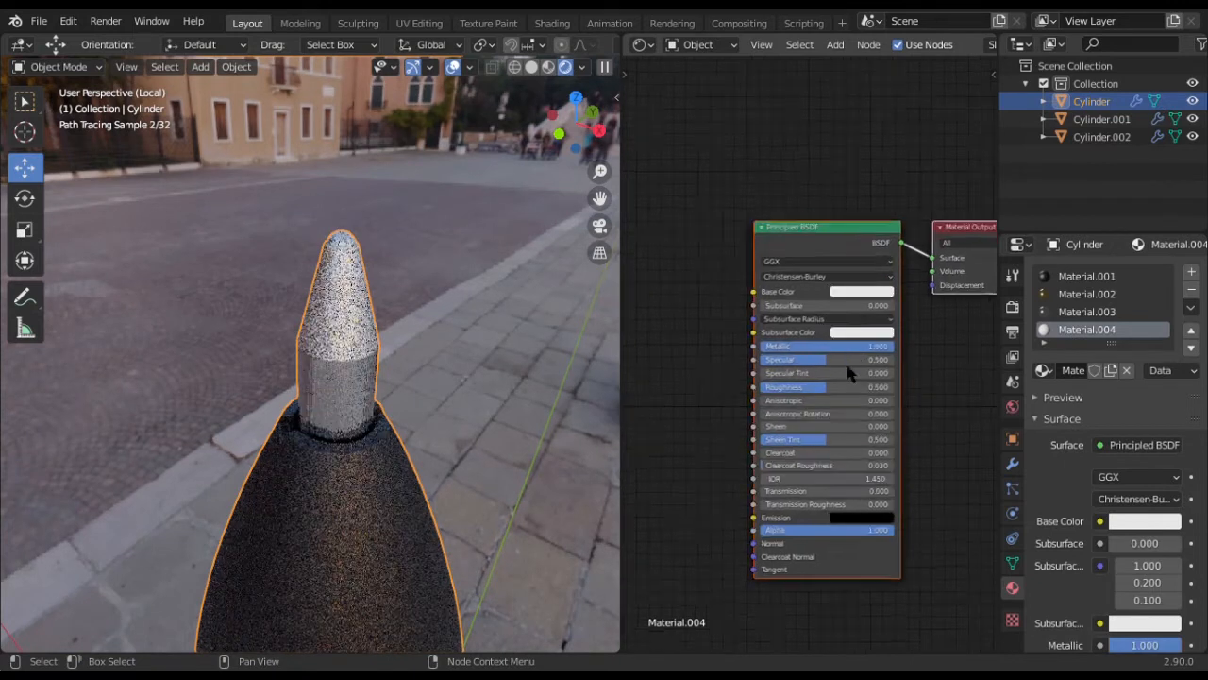
Set the cone material's roughness to 0.05
drag(830, 402, 753, 402)
scroll(513, 375, down, 2)
scroll(511, 375, up, 5)
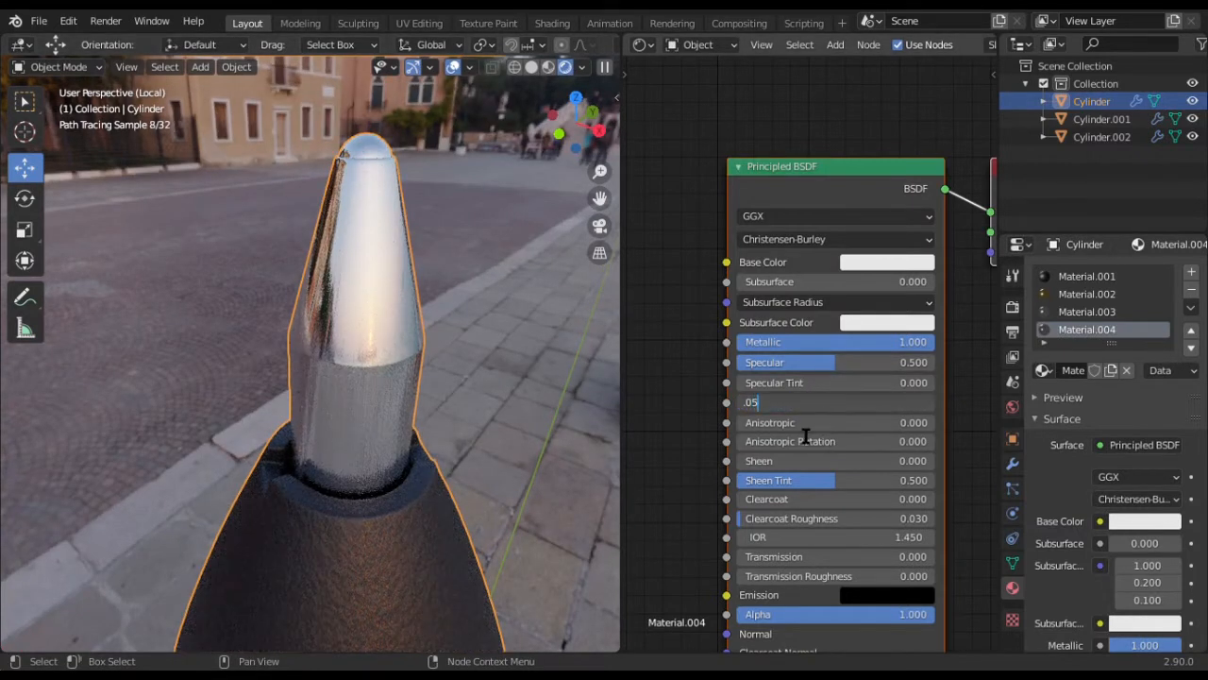
key(Return)
Select the whole linked ball at the end of the tip and assign it a new material in a fifth slot
middle_drag(455, 447, 375, 304)
key(Tab)
click(372, 296)
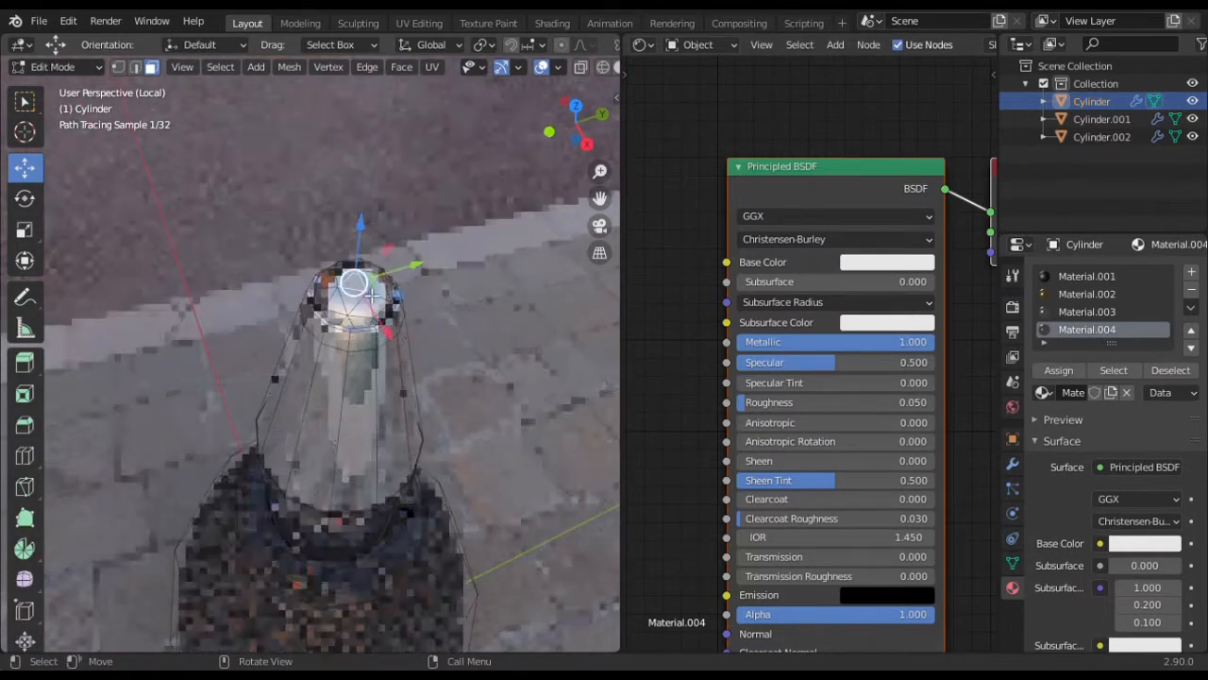
key(l)
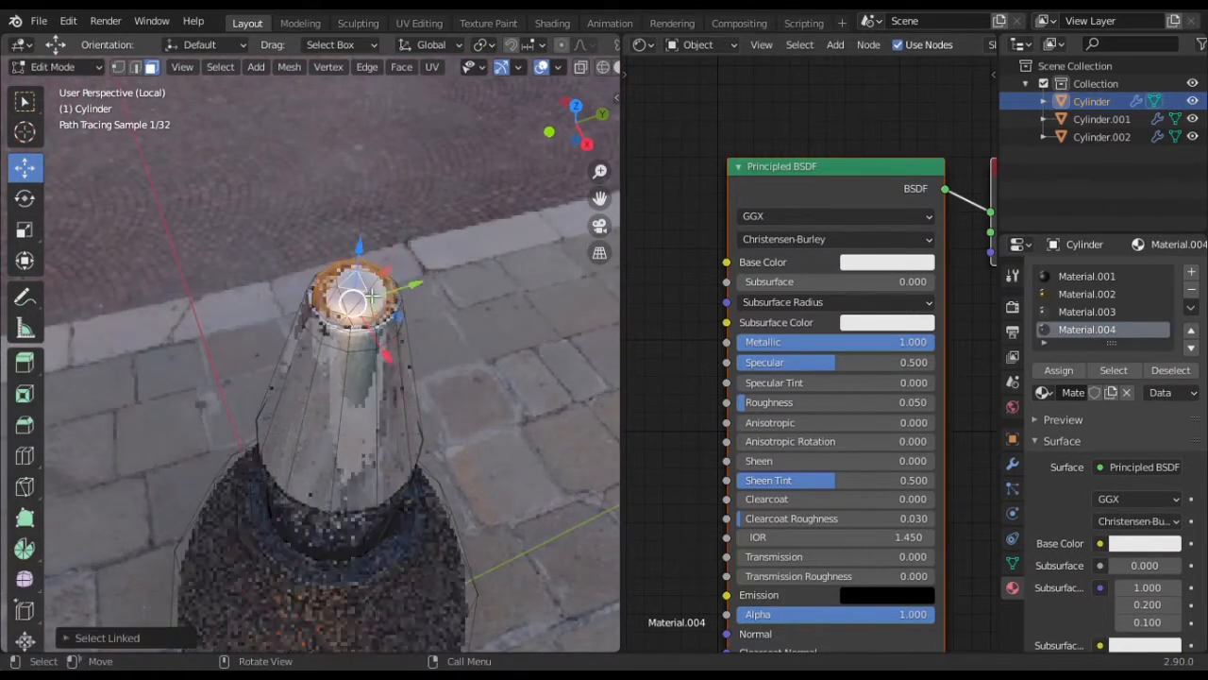
click(1192, 272)
click(1100, 405)
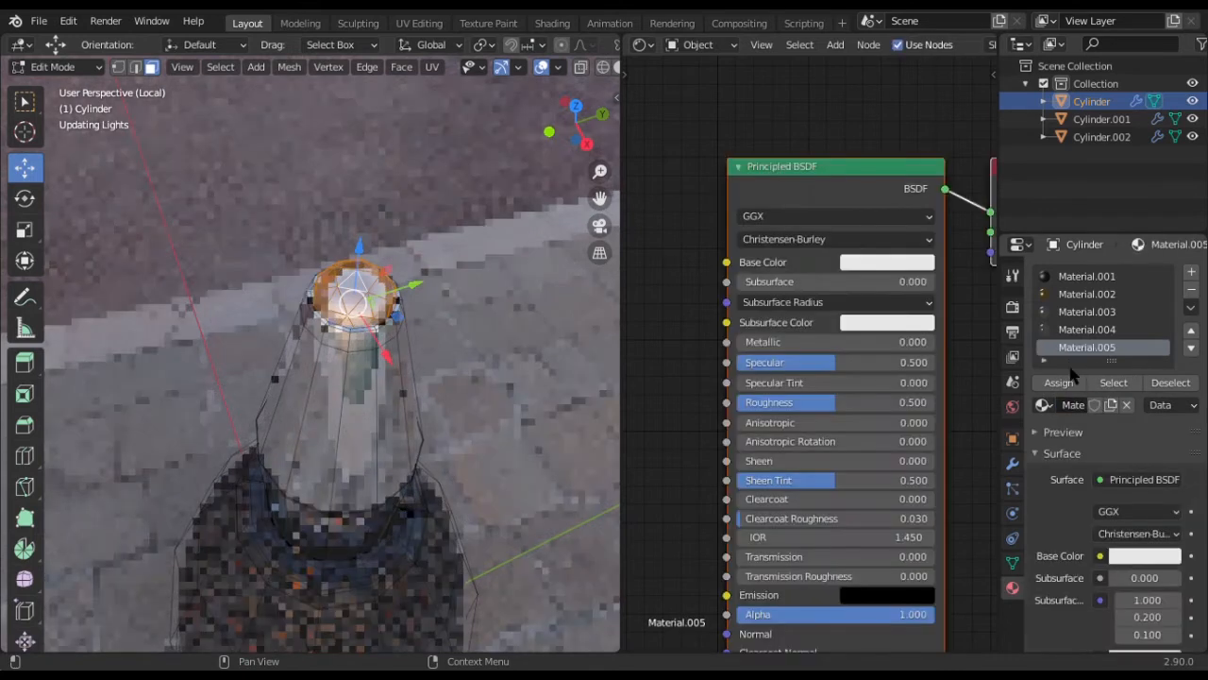
key(Tab)
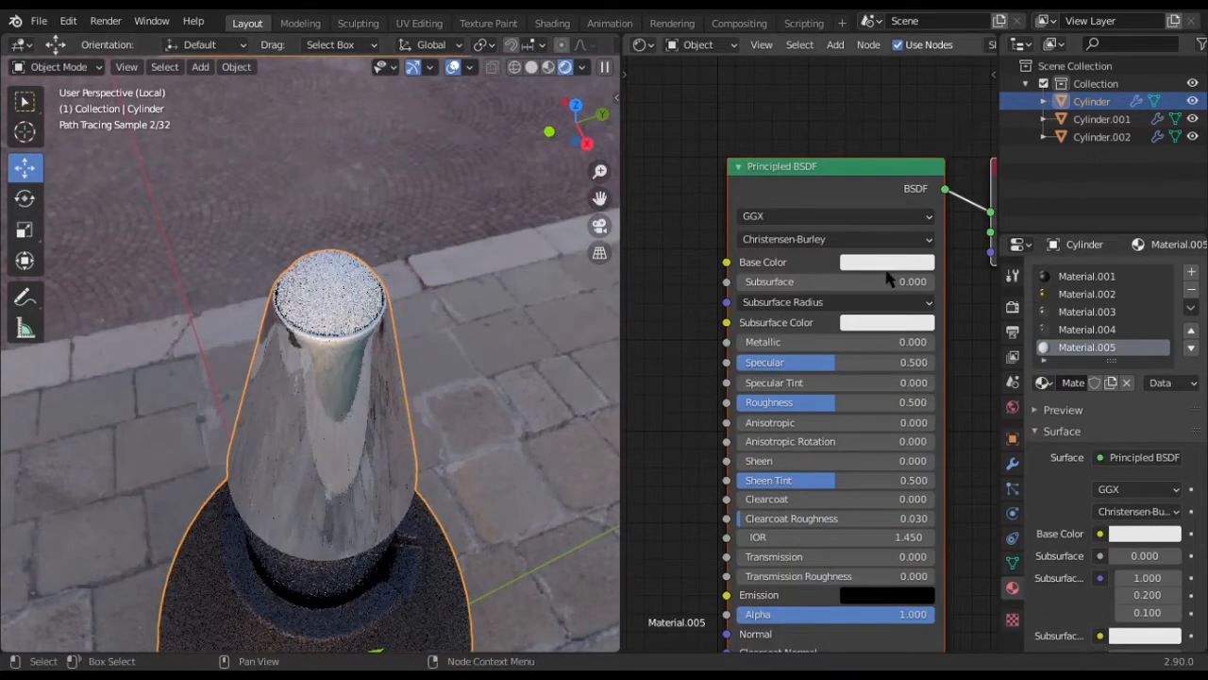
Duplicate the ball material's Principled BSDF node below the original and move both nodes away from the Material Output
scroll(871, 283, down, 2)
scroll(852, 348, down, 3)
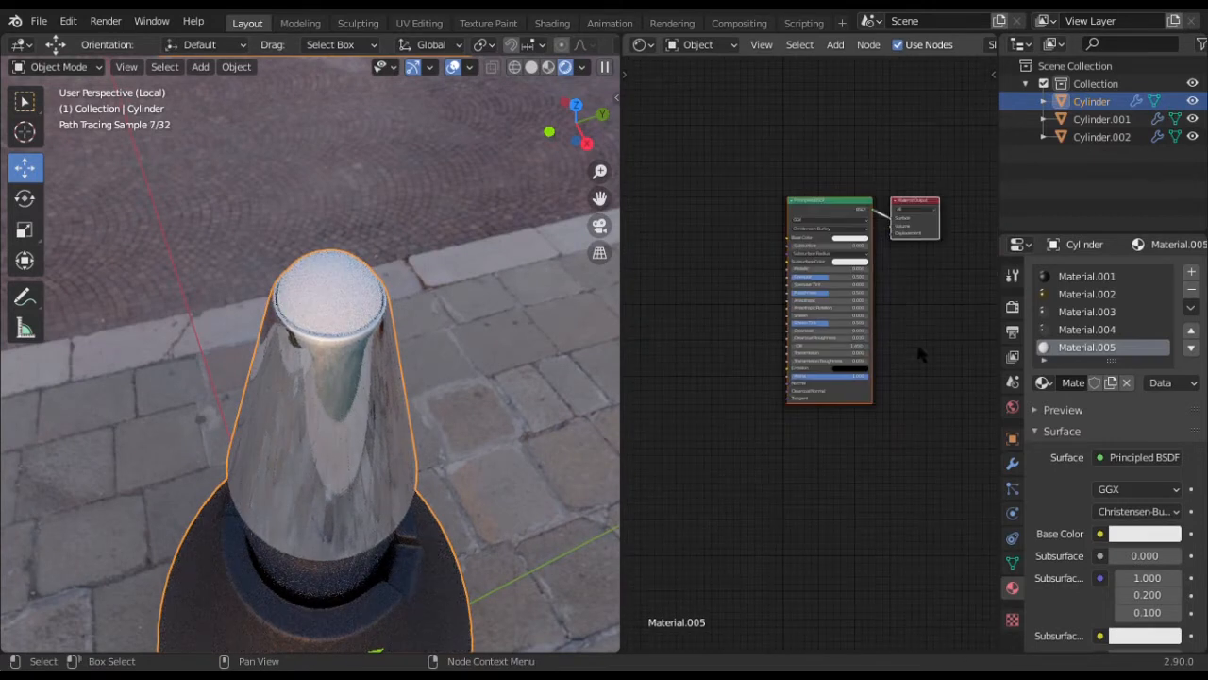
key(shift+d)
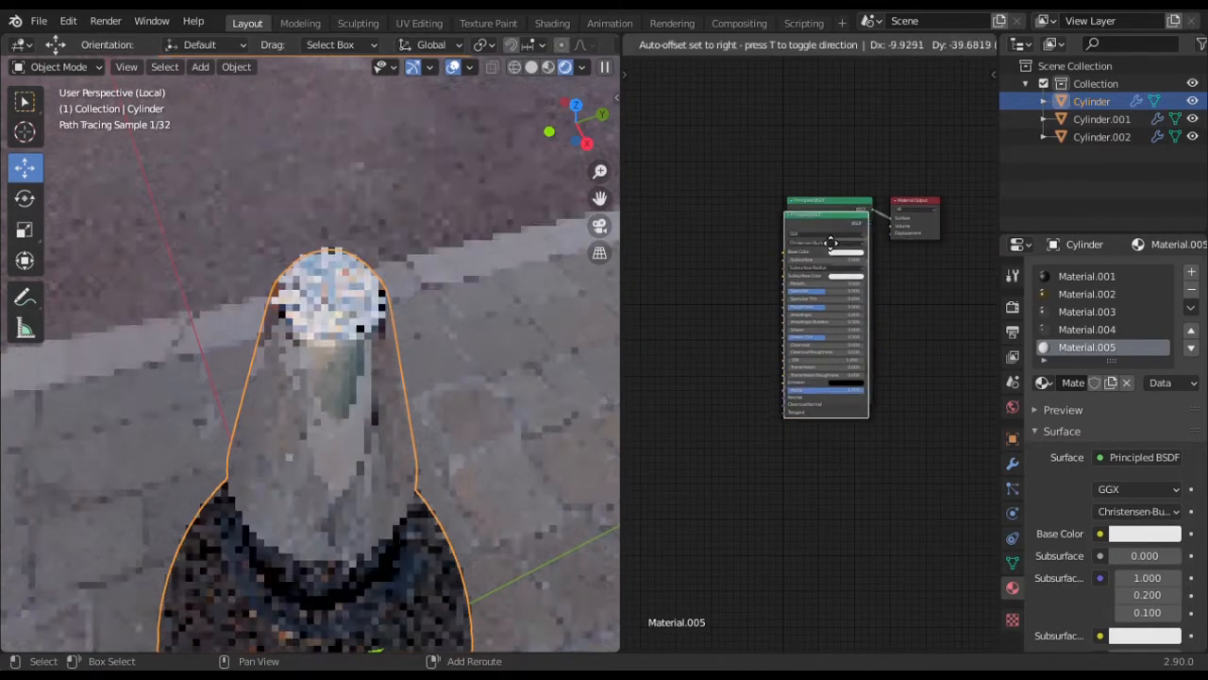
click(835, 448)
middle_drag(893, 279, 890, 282)
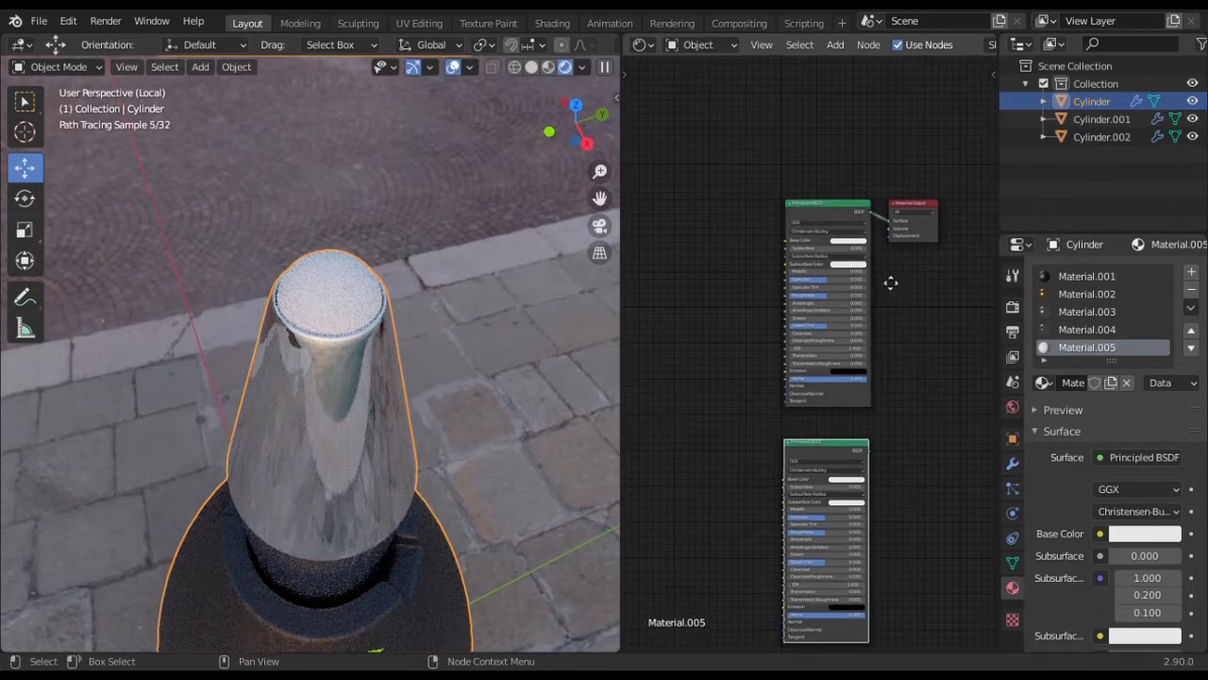
drag(857, 214, 763, 224)
drag(817, 448, 730, 454)
middle_drag(805, 433, 844, 418)
Insert a Mix Shader before the Material Output and connect the duplicated Principled BSDF to its second shader input
key(shift+a)
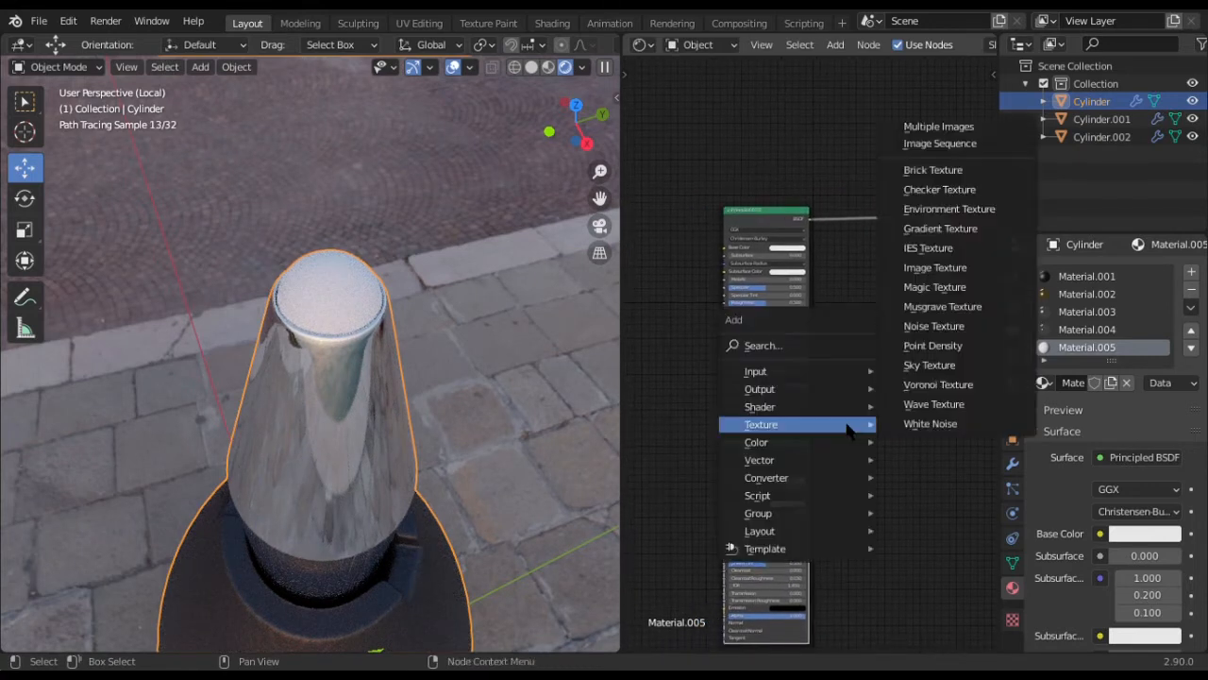
mouse_move(812, 407)
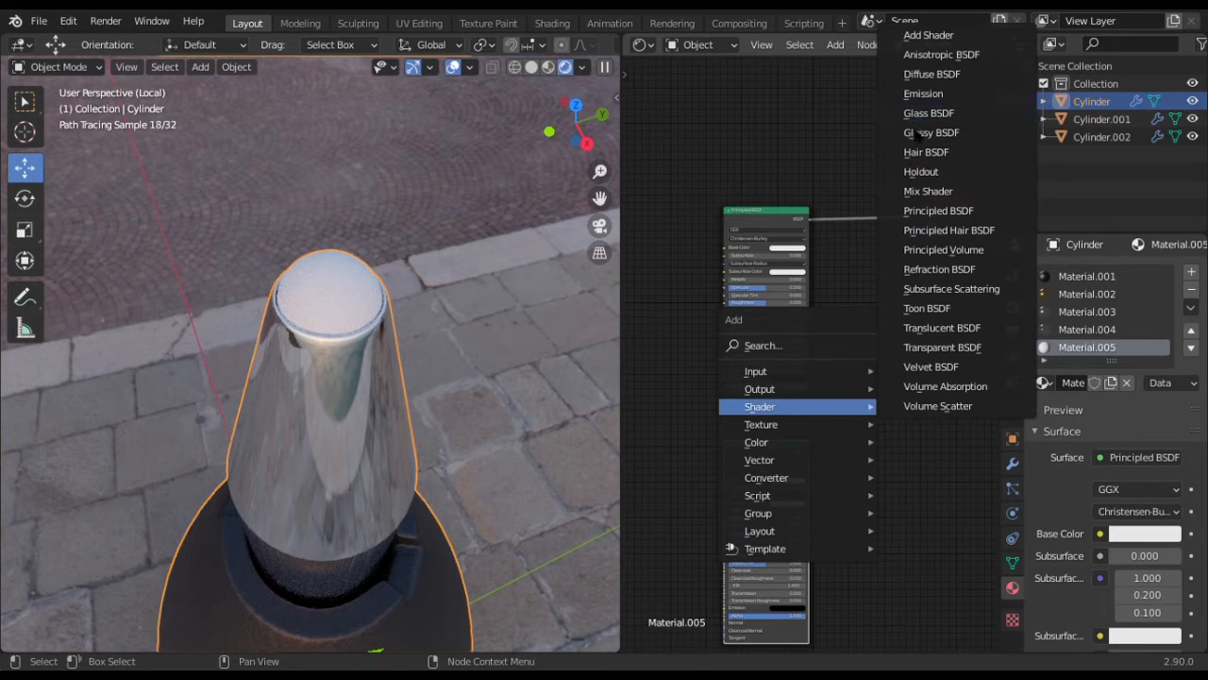
click(928, 191)
click(865, 236)
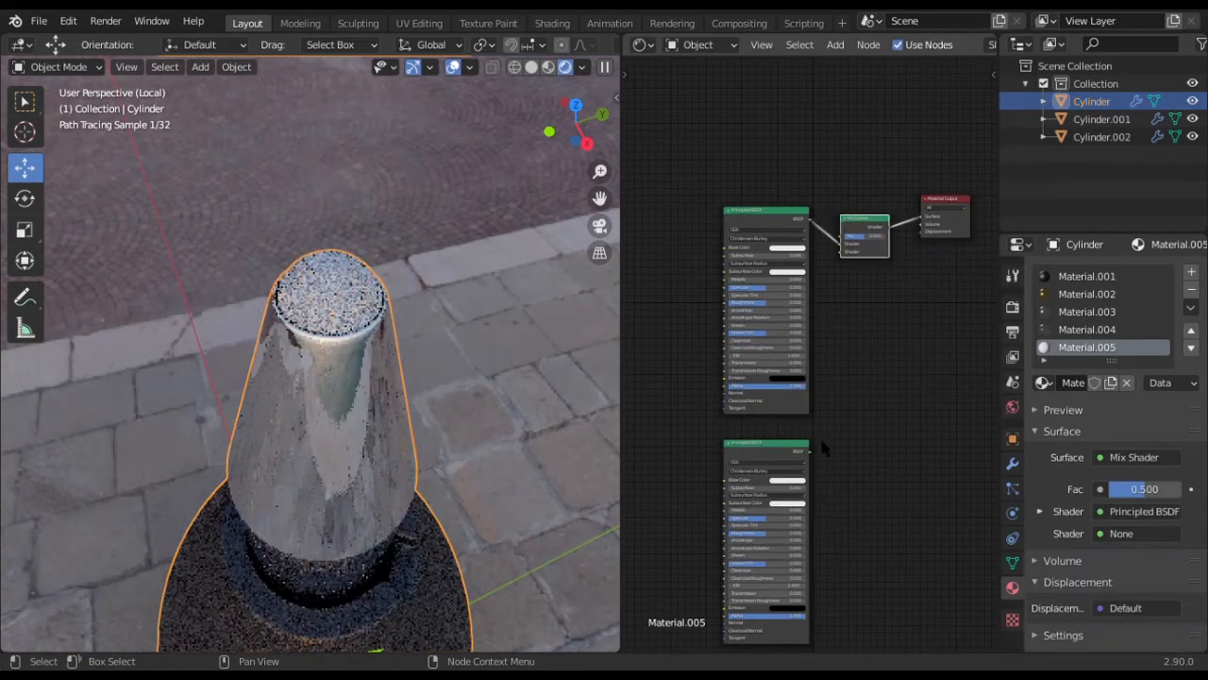
drag(844, 255, 843, 251)
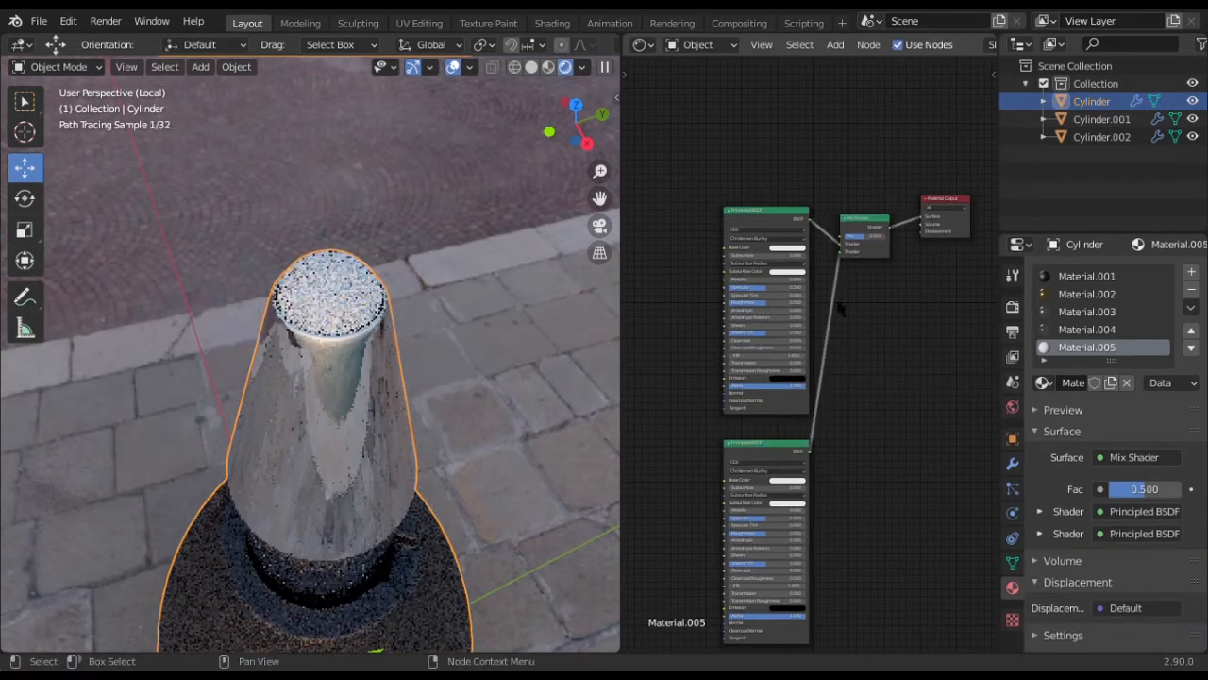
Add a Noise Texture beside the first Principled BSDF and connect its Fac output to the Mix Shader's factor
middle_drag(771, 229, 809, 282)
drag(802, 280, 786, 295)
middle_drag(737, 308, 862, 343)
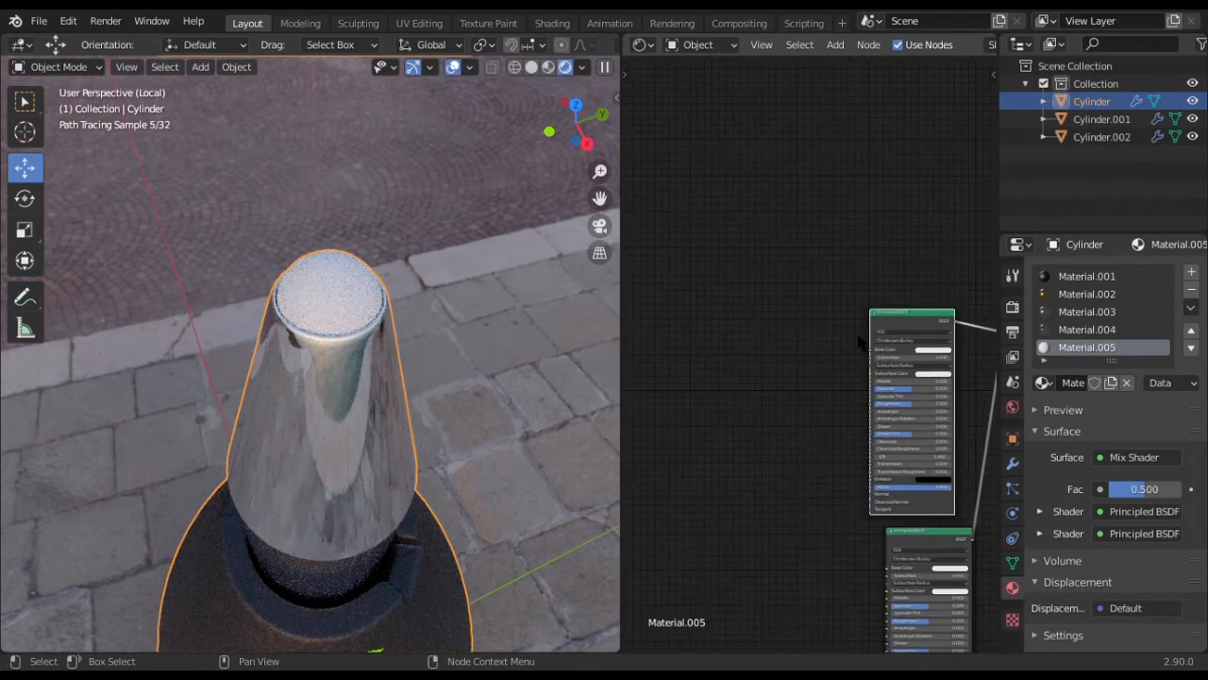
key(shift+a)
mouse_move(892, 348)
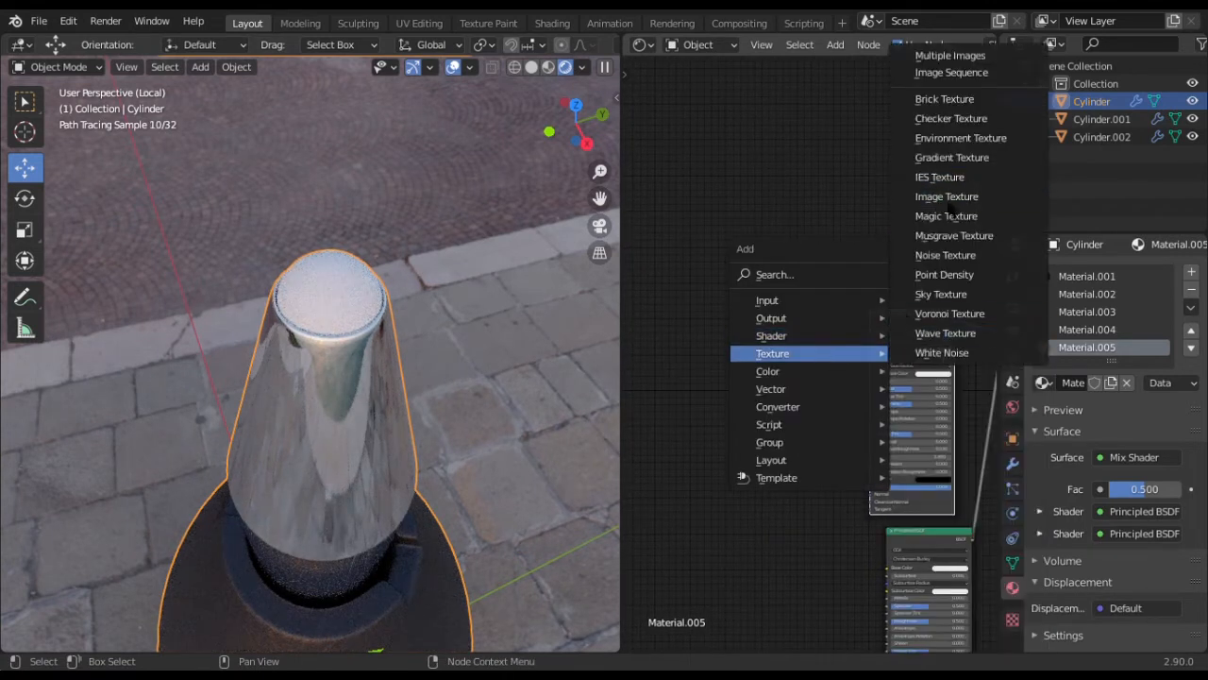
click(949, 257)
click(851, 276)
middle_drag(850, 277, 810, 299)
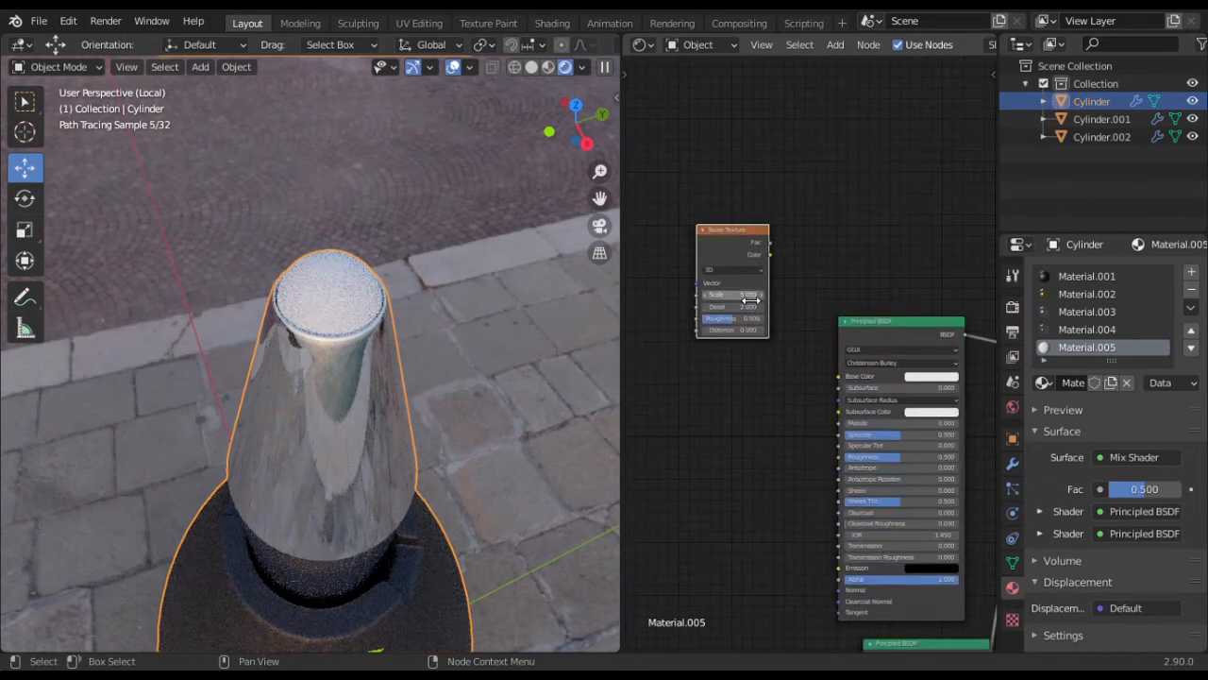
ctrl+scroll(798, 330, right, 2)
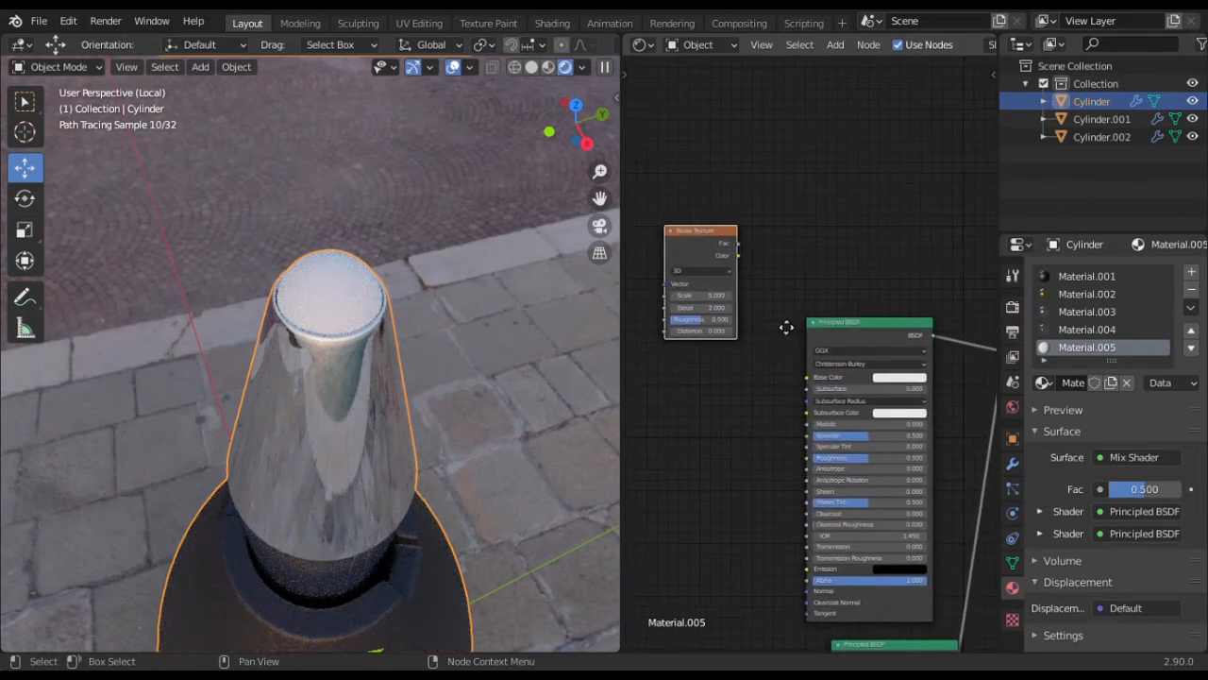
ctrl+scroll(718, 324, right, 2)
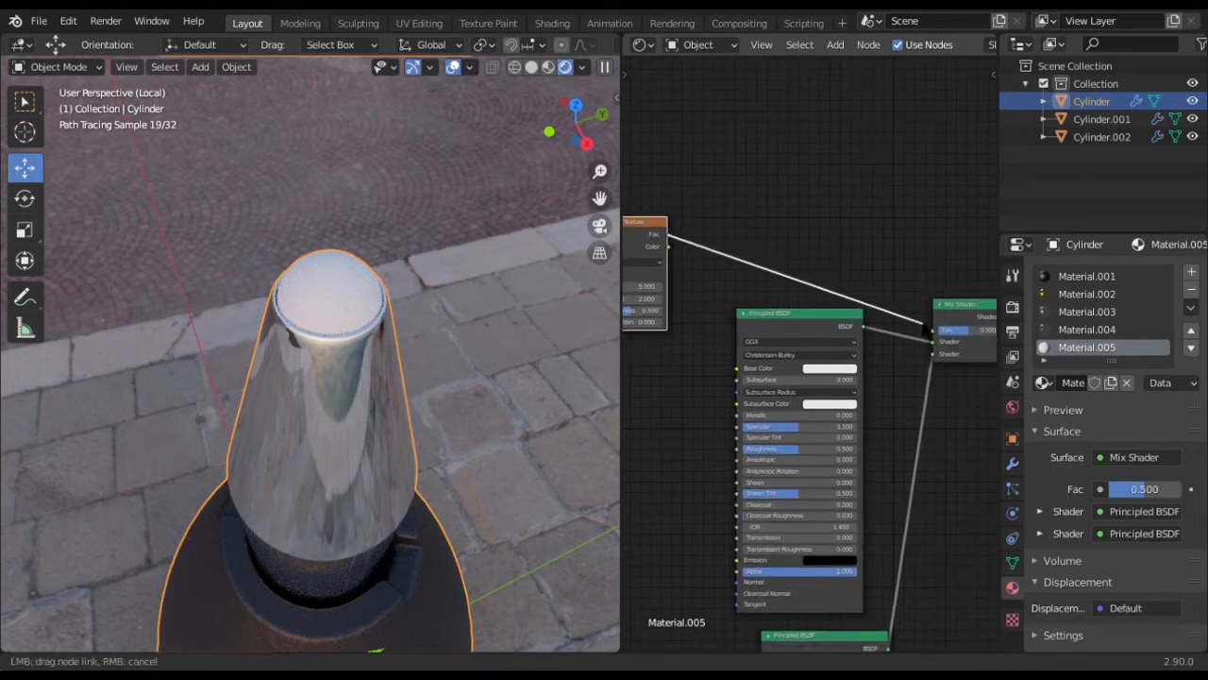
drag(930, 340, 934, 330)
Set the lower Principled BSDF's base color to black
middle_drag(895, 348, 874, 69)
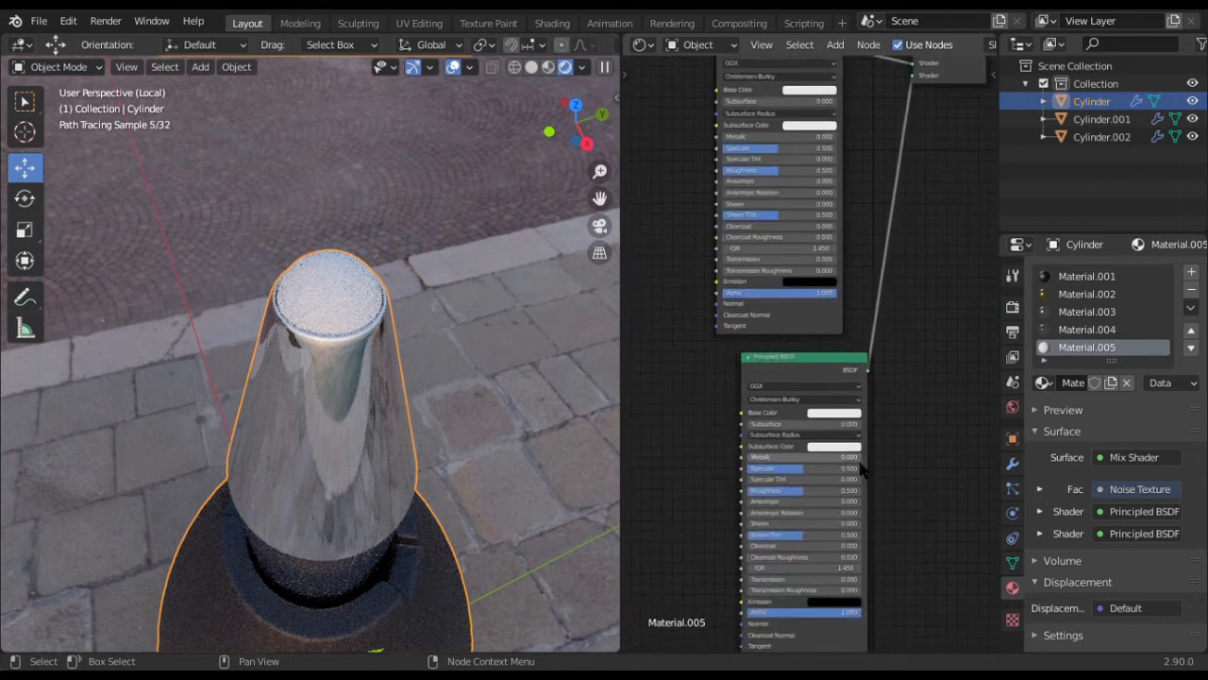
click(835, 416)
scroll(871, 312, down, 20)
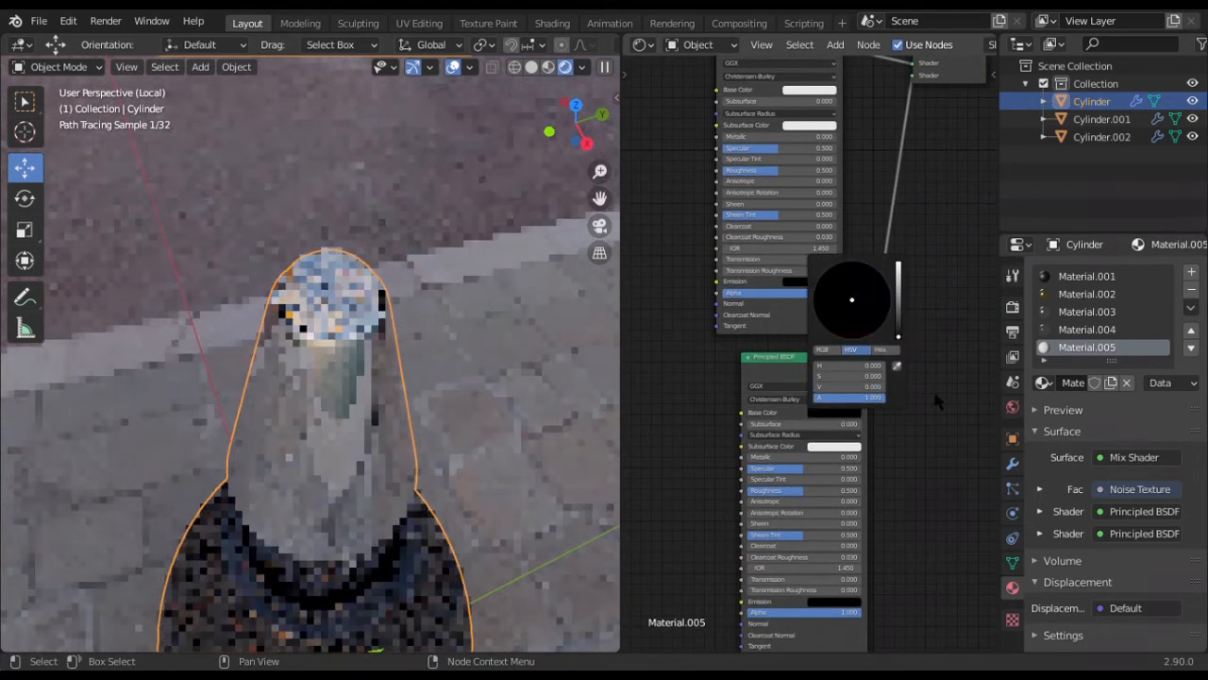
Set the upper Principled BSDF's metallic to 1.000 and its roughness to 0.118
middle_drag(811, 184, 850, 321)
drag(816, 273, 873, 273)
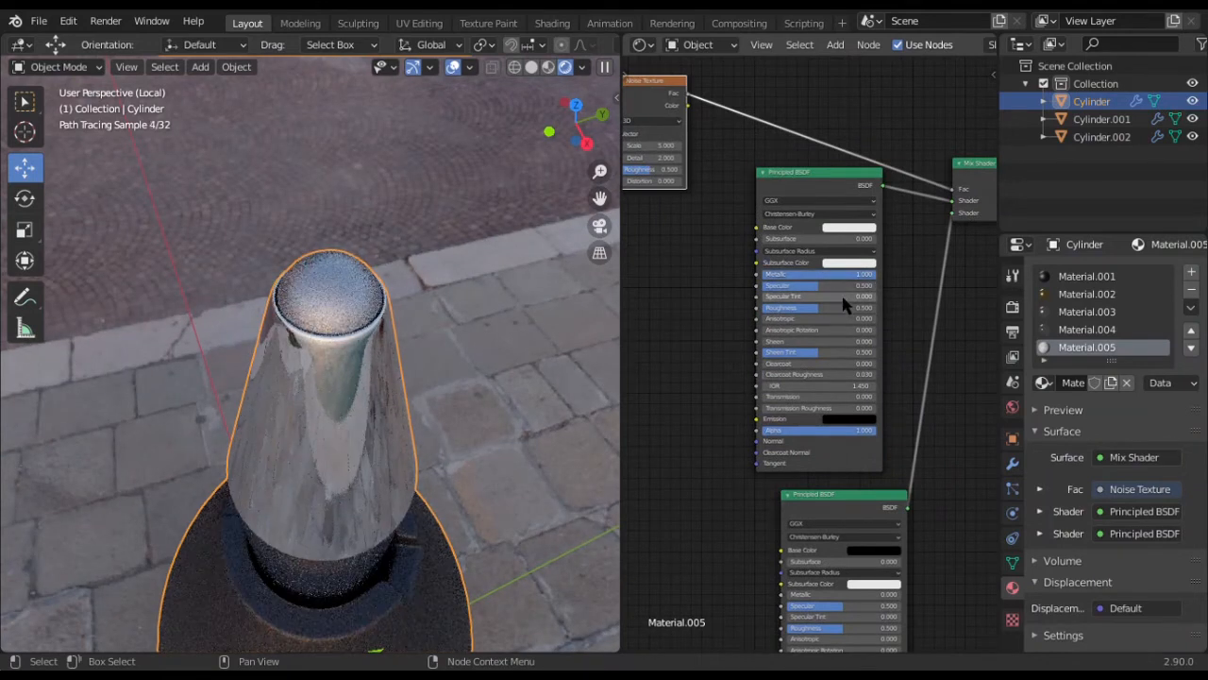
drag(819, 307, 775, 312)
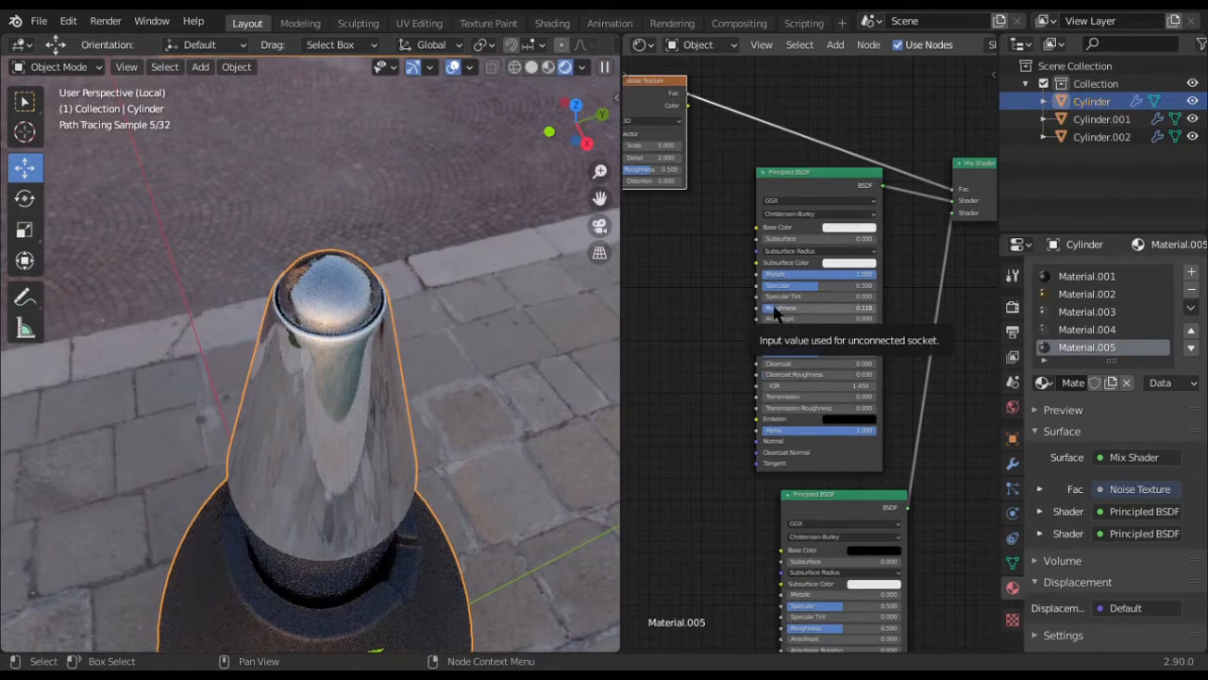
middle_drag(487, 335, 415, 387)
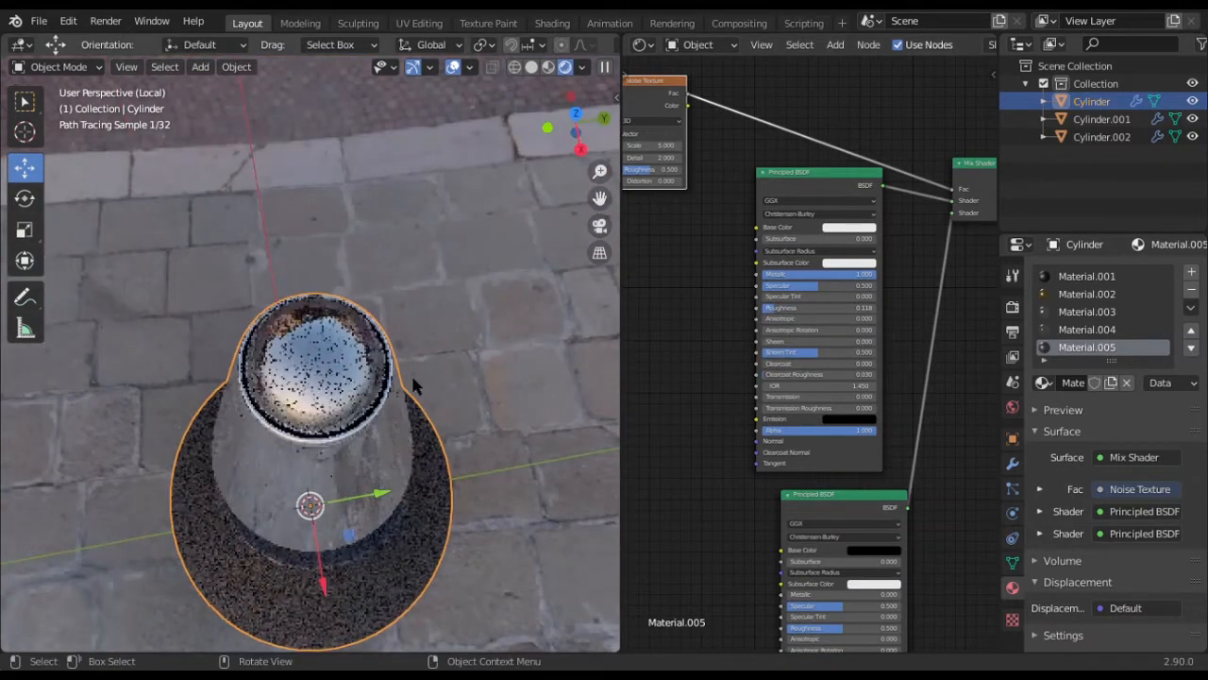
Preview the Noise Texture's output directly on the ball and examine the pattern up close
middle_drag(713, 268, 724, 283)
middle_drag(795, 236, 810, 319)
ctrl+shift+click(696, 183)
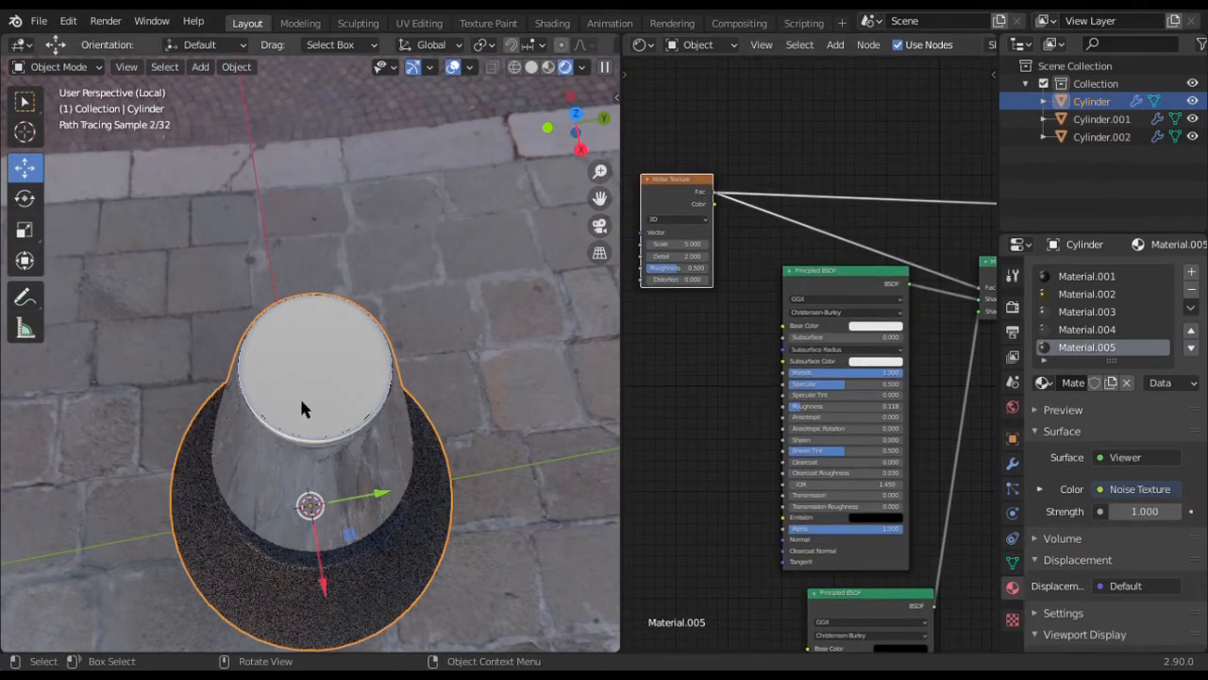
scroll(300, 376, up, 3)
scroll(774, 241, up, 2)
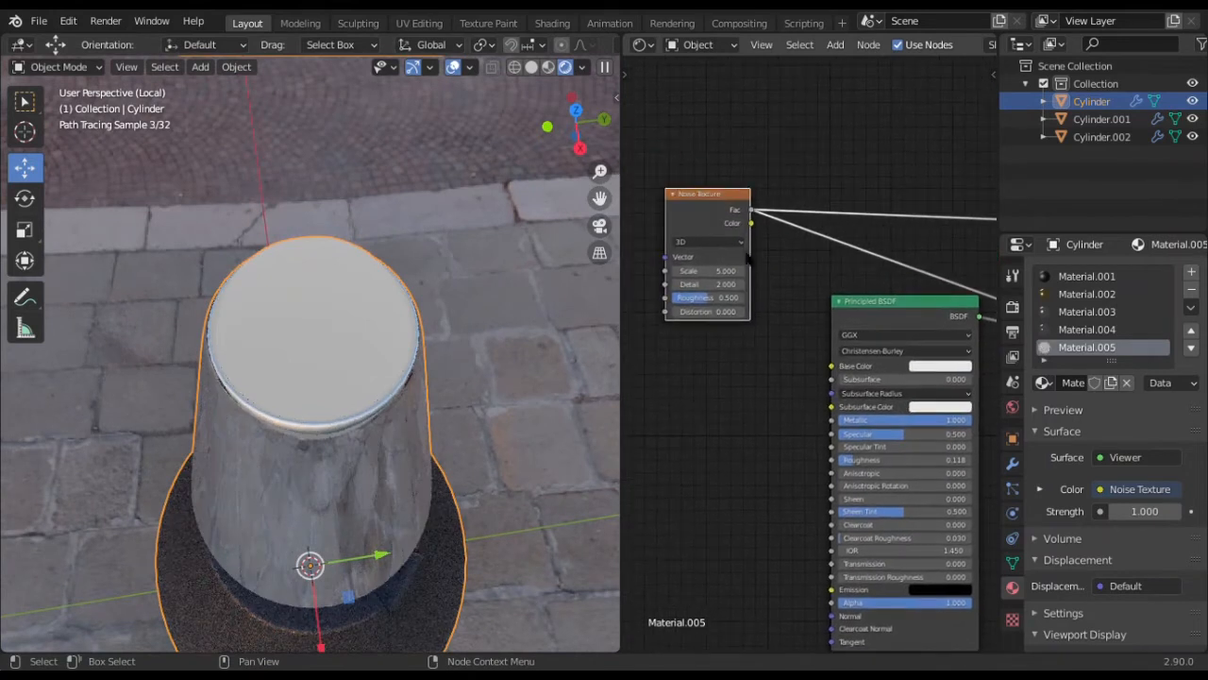
Set the Noise Texture's scale to 35, distortion to 5.5 and roughness to 0.142
drag(726, 271, 840, 271)
scroll(820, 314, up, 9)
middle_drag(804, 287, 952, 360)
mouse_move(752, 315)
mouse_down()
mouse_move(789, 315)
mouse_move(757, 315)
mouse_up()
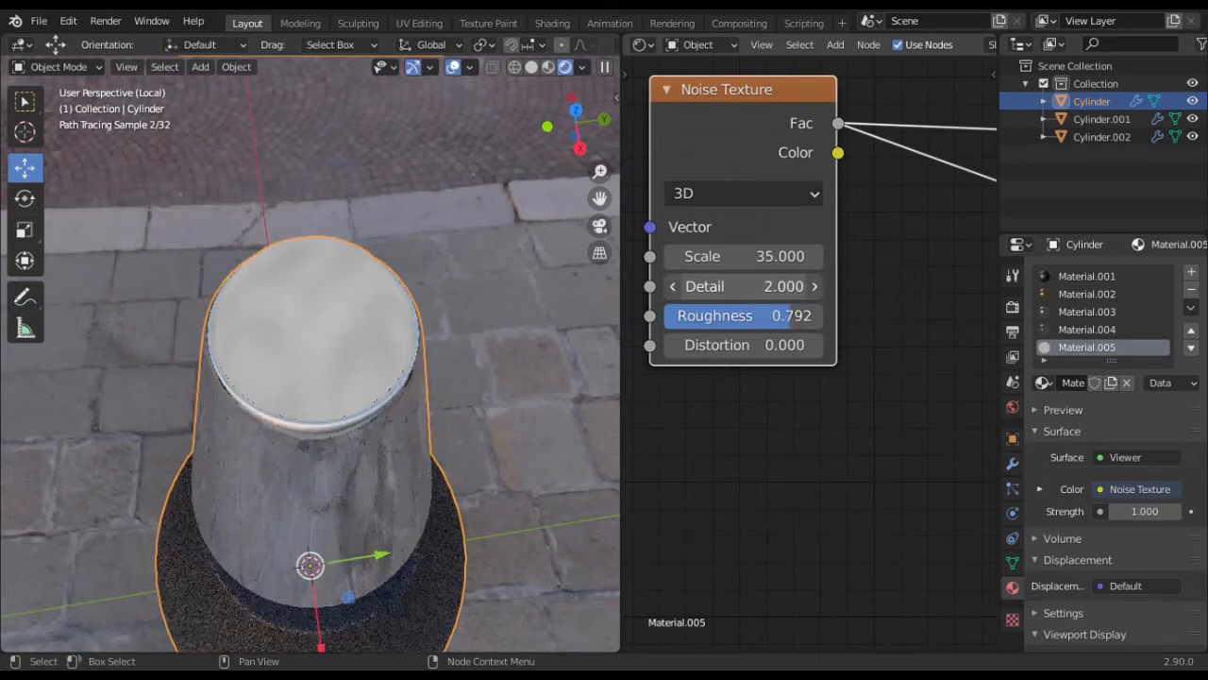
drag(743, 286, 776, 286)
drag(743, 345, 714, 315)
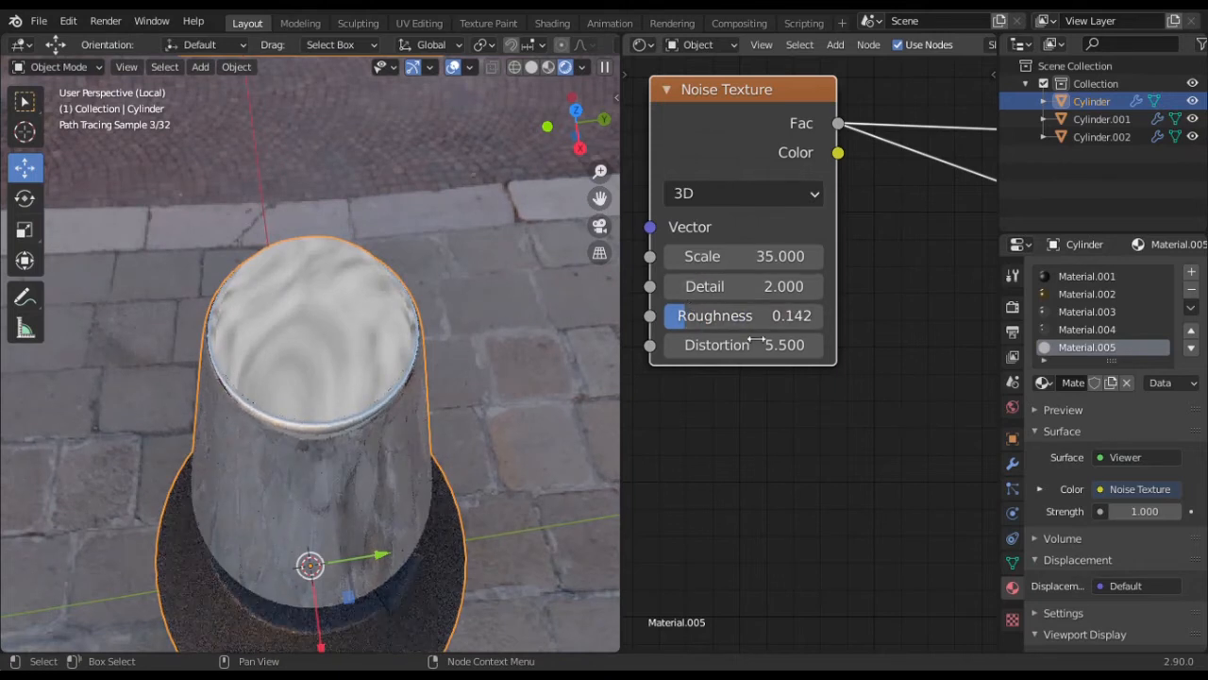
Set the Noise Texture's distortion to 3.6 and its scale to 44.4
drag(746, 345, 727, 345)
drag(746, 256, 779, 255)
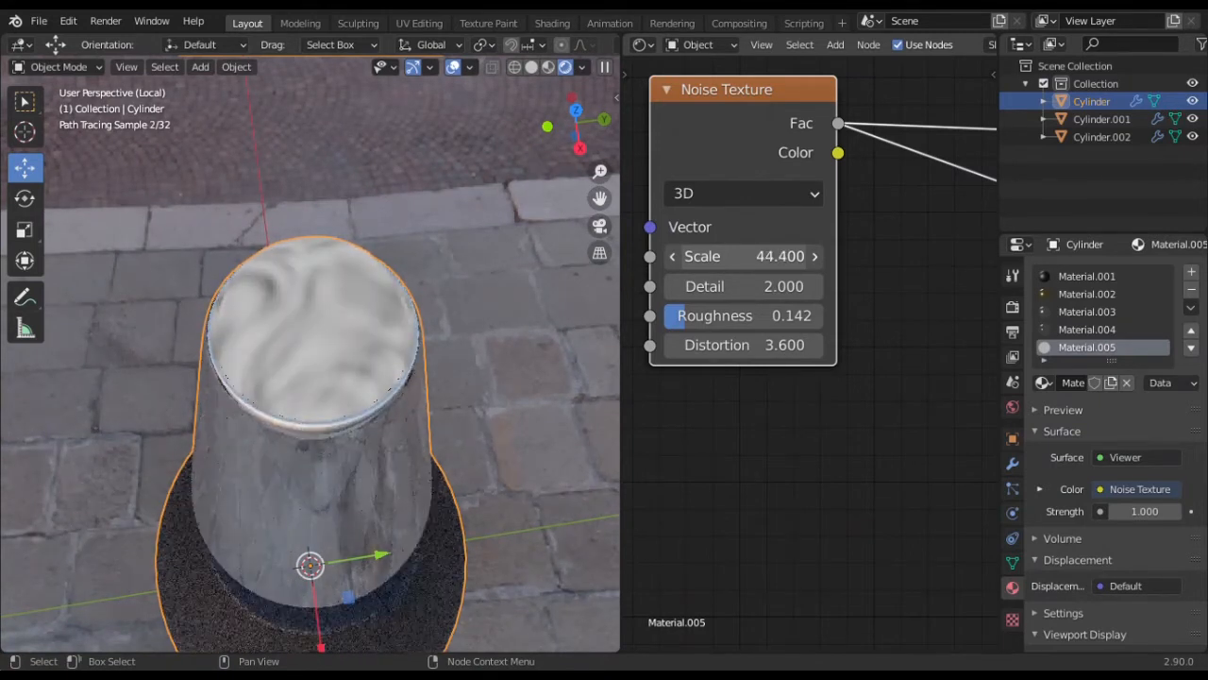
drag(780, 286, 738, 288)
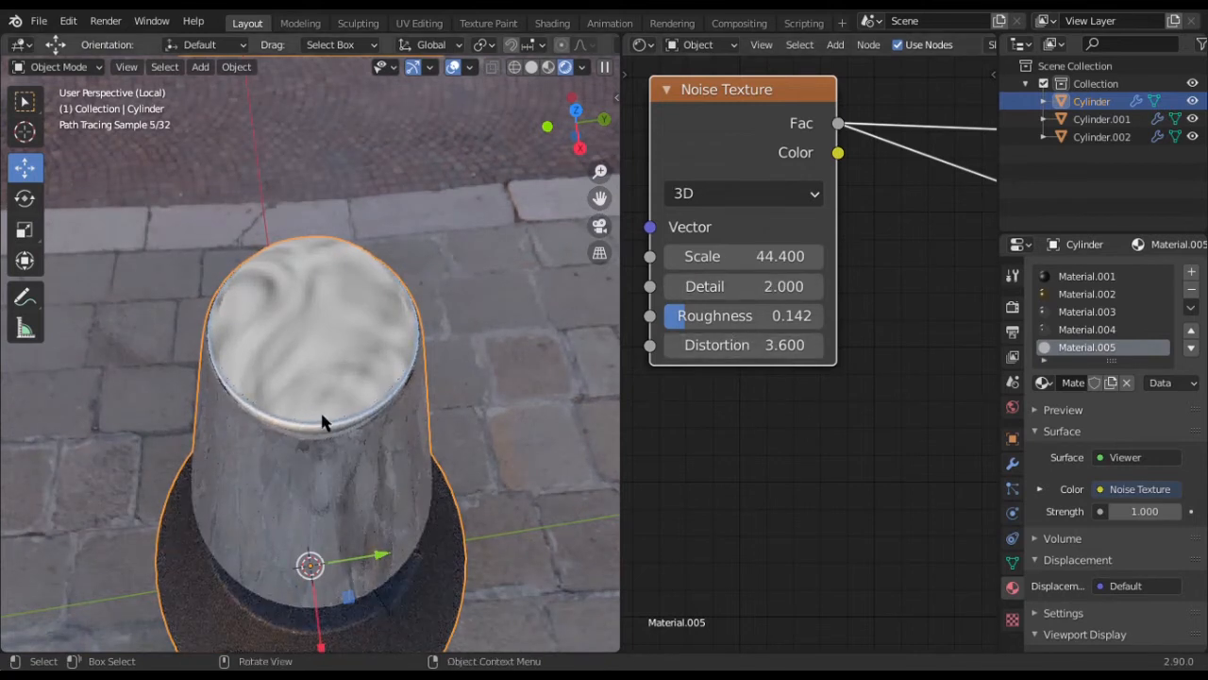
scroll(330, 400, down, 3)
scroll(798, 331, down, 4)
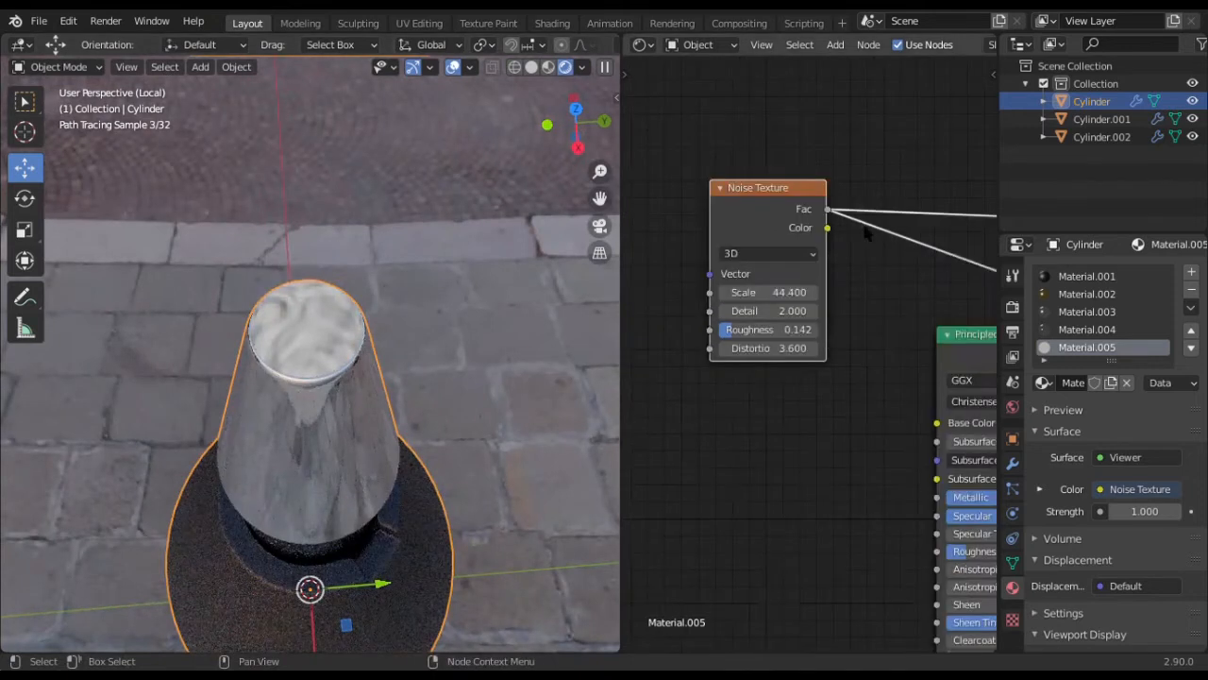
Insert a ColorRamp on the link between the Noise Texture and the Mix Shader's factor
drag(701, 295, 625, 295)
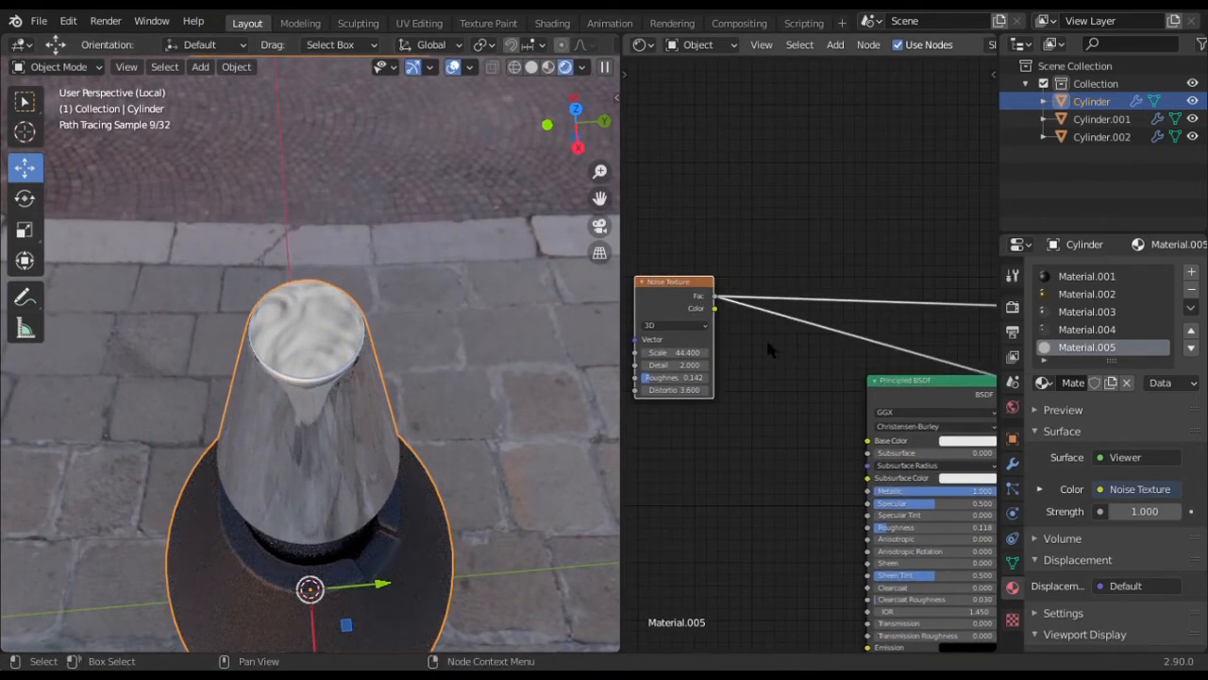
key(shift+a)
mouse_move(726, 382)
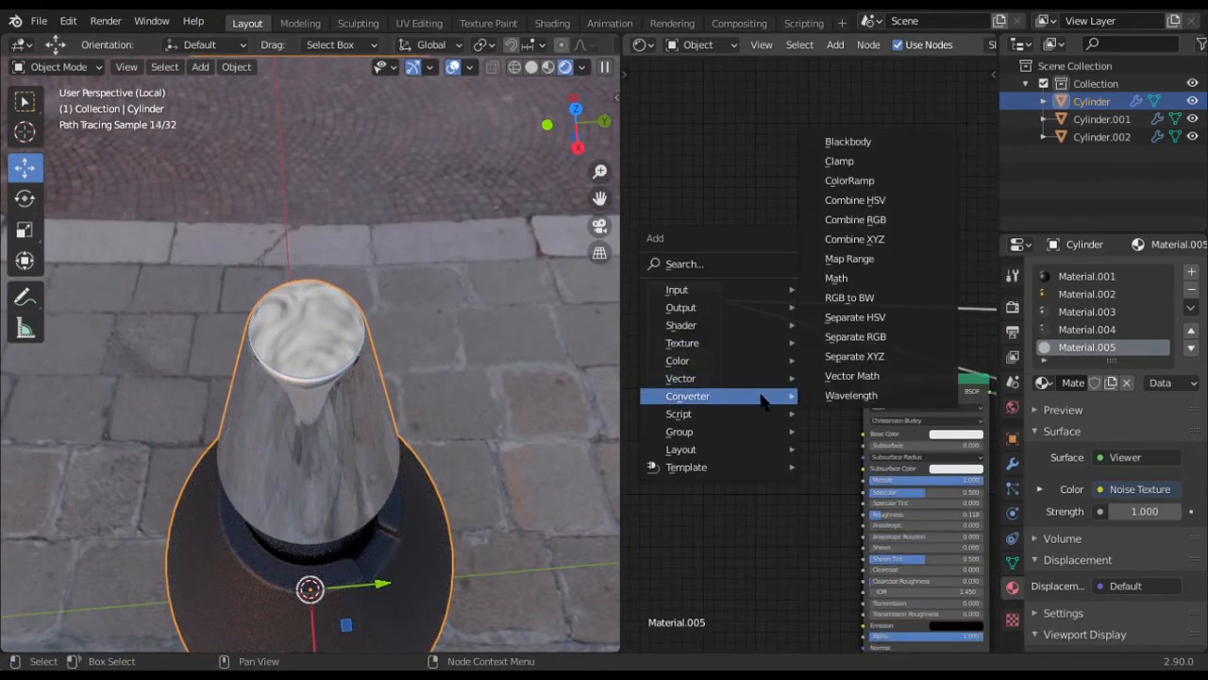
click(849, 180)
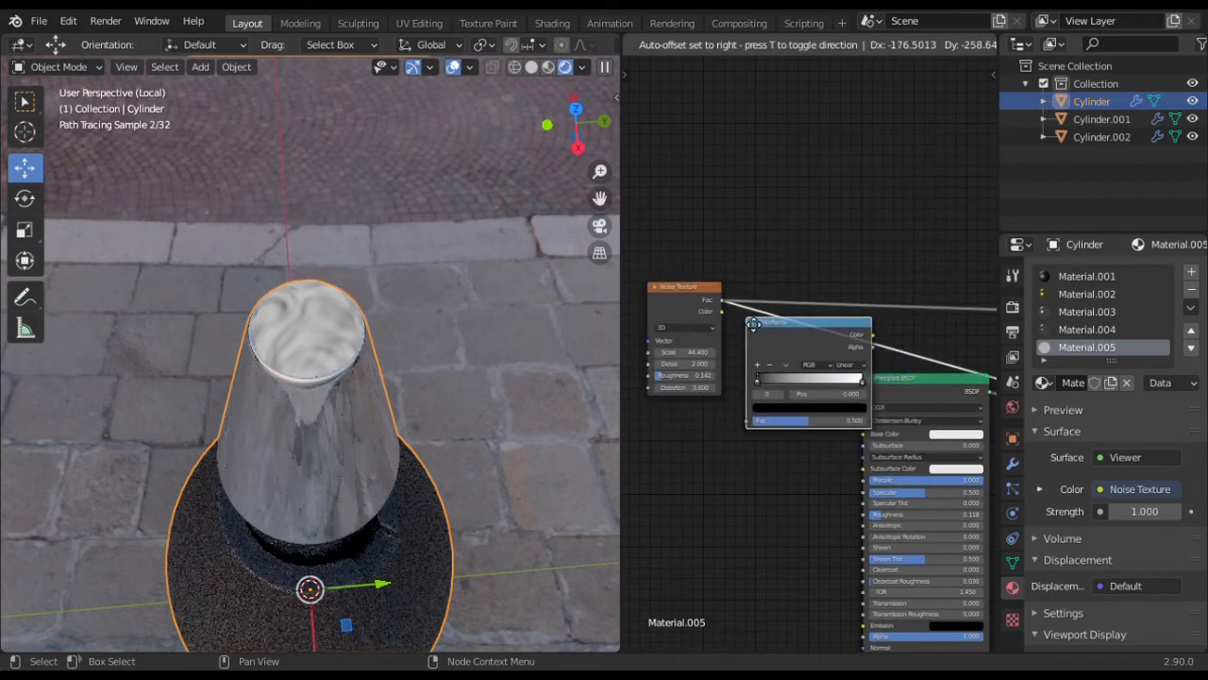
click(756, 318)
scroll(766, 416, up, 3)
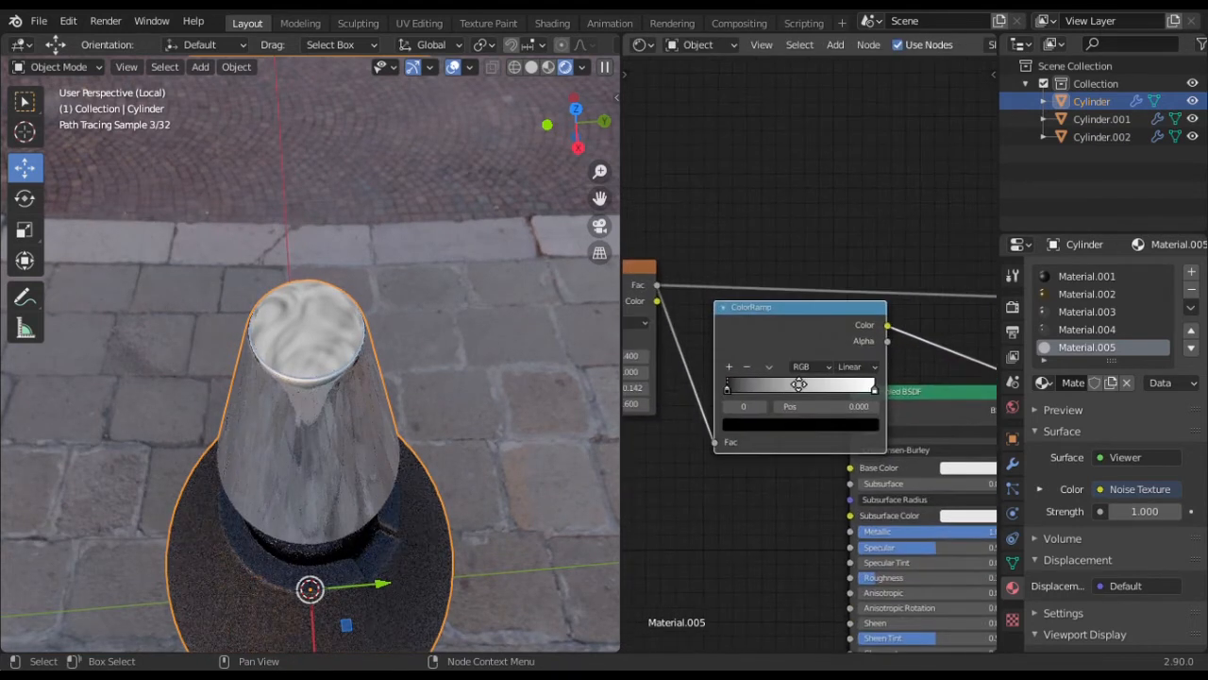
Move the ColorRamp's black stop to position 0.614 and check the Mix Shader result on the ball
drag(685, 401, 807, 412)
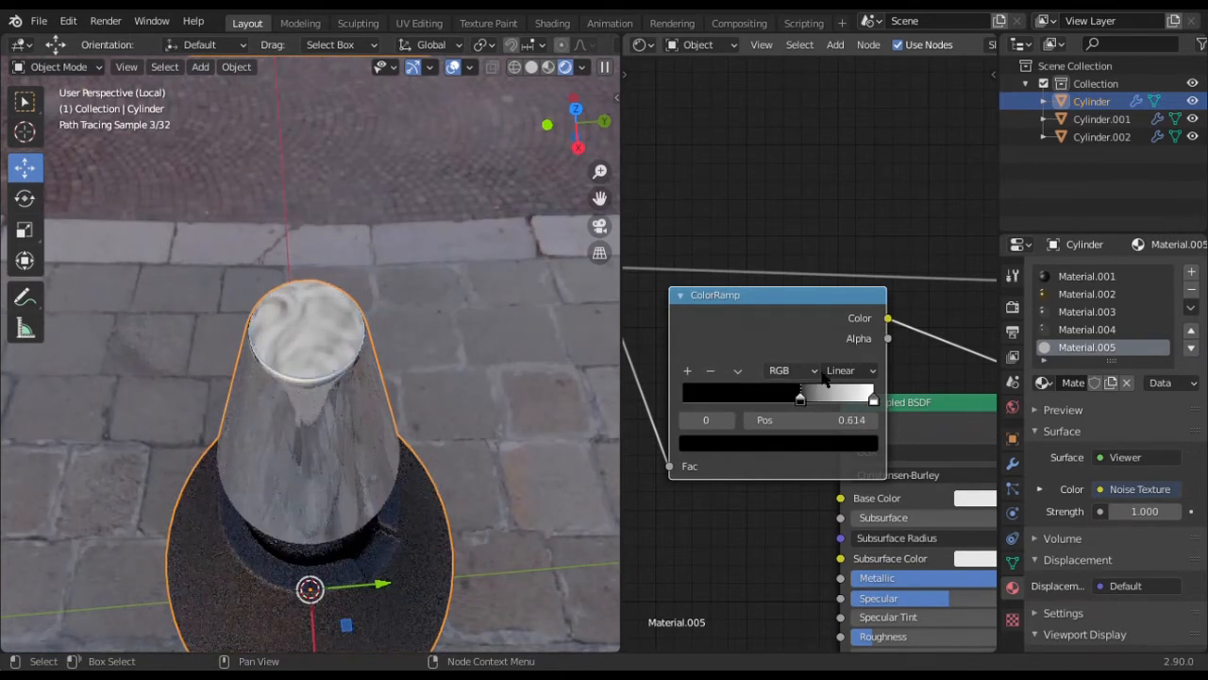
scroll(825, 374, down, 8)
middle_drag(891, 367, 790, 394)
ctrl+shift+click(879, 413)
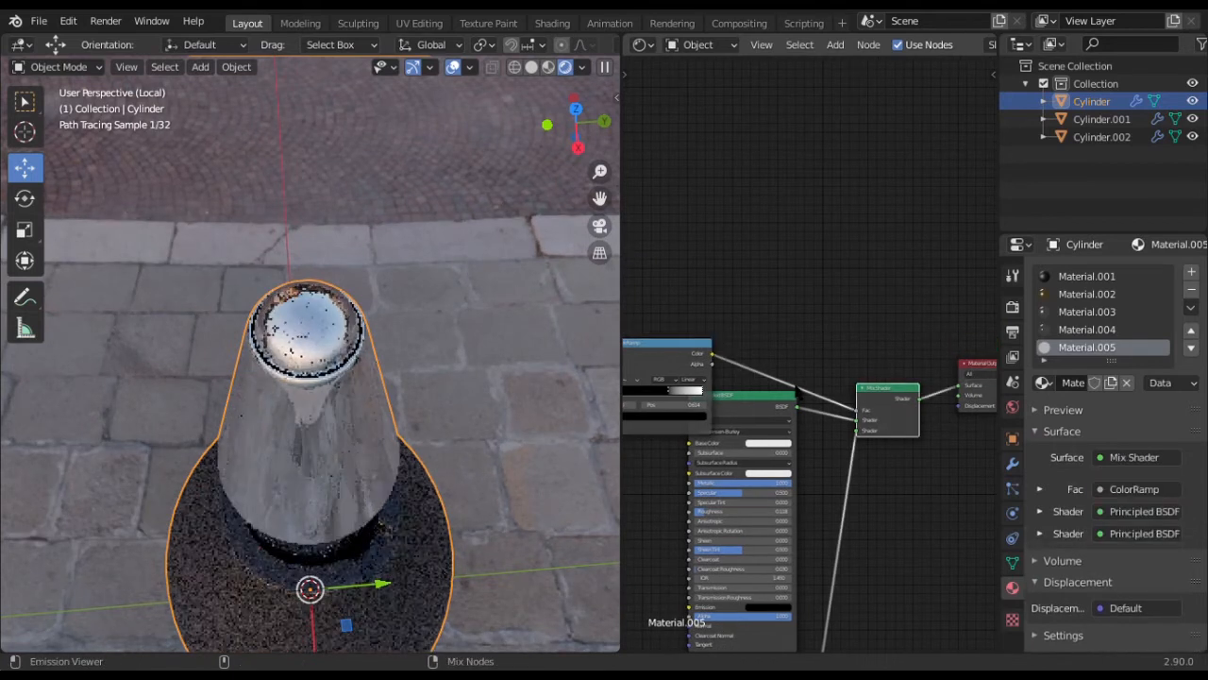
scroll(797, 387, up, 2)
scroll(471, 343, up, 5)
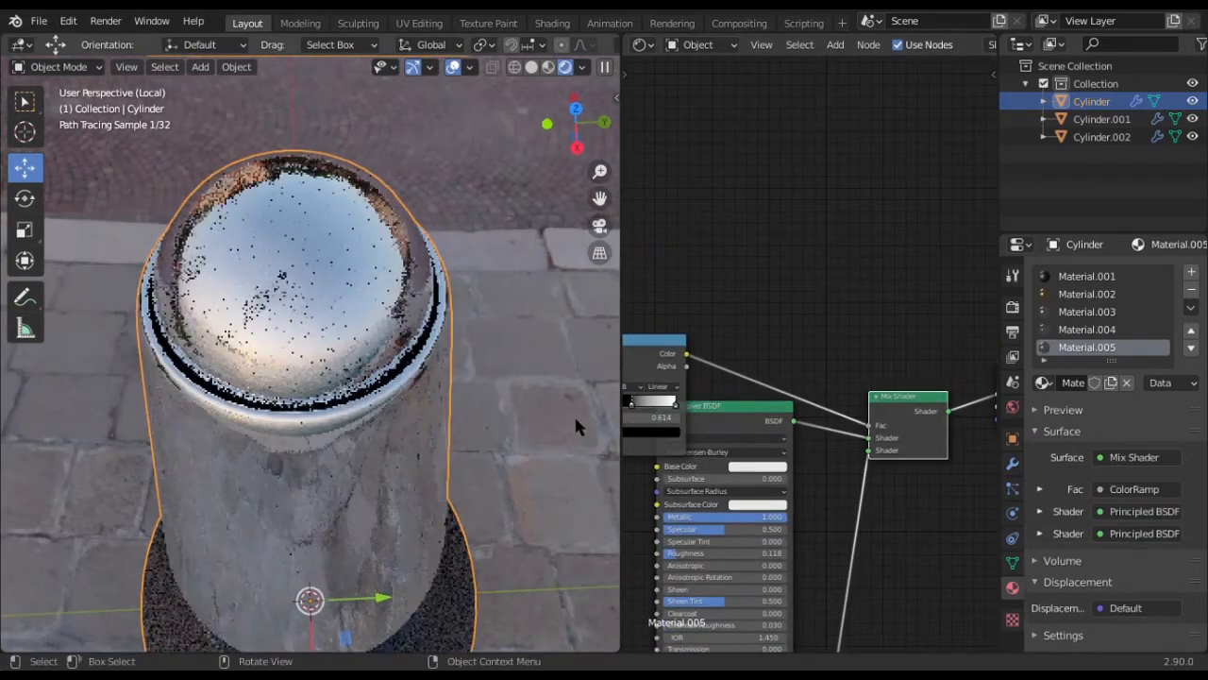
middle_drag(375, 389, 352, 376)
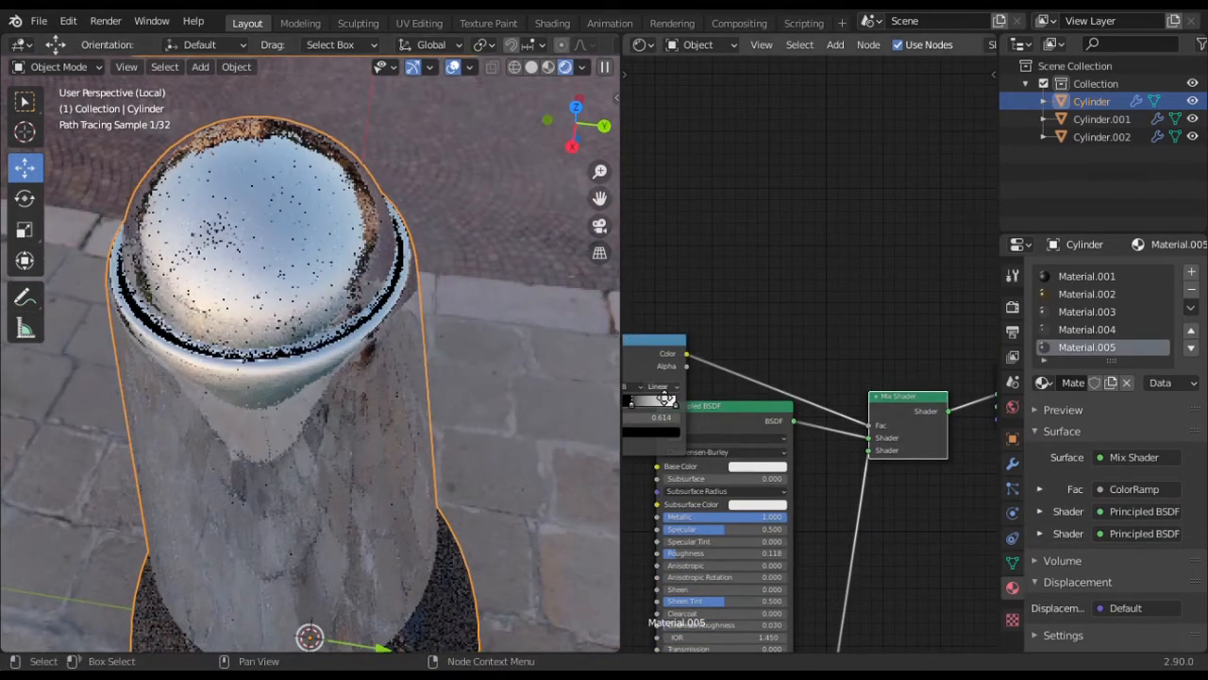
middle_drag(667, 396, 790, 391)
scroll(784, 377, down, 3)
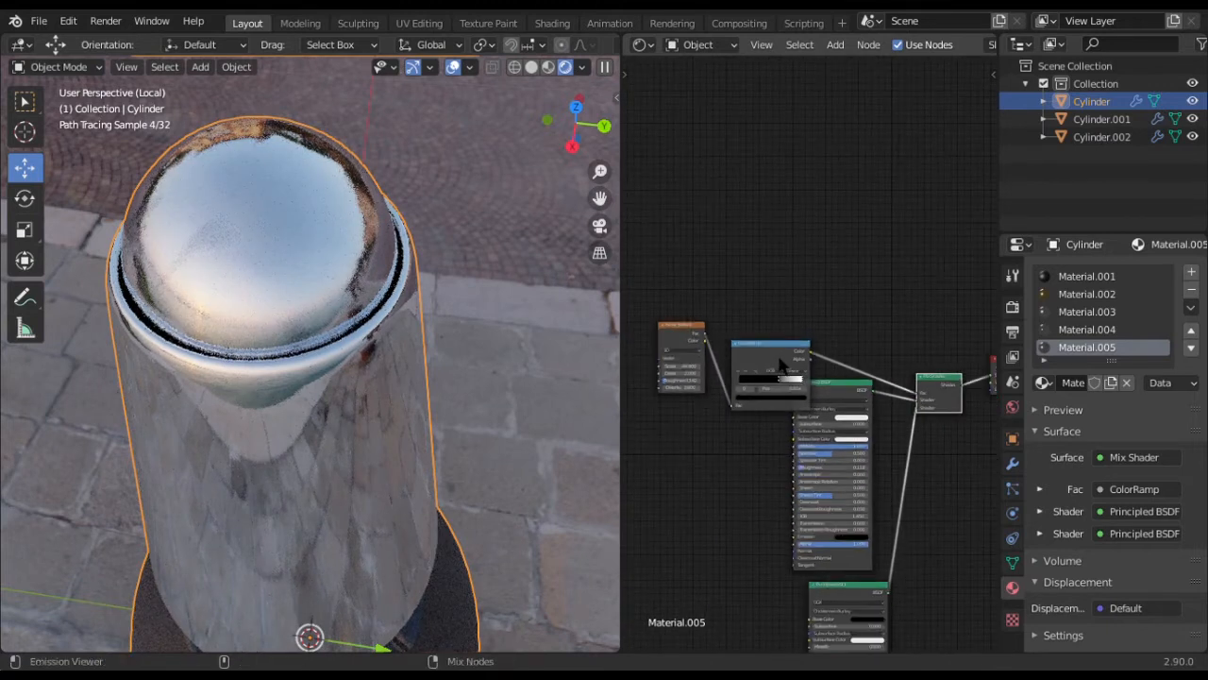
Preview the ColorRamp on the ball, move its black stop to position 0.382, and restore the Mix Shader as the output
ctrl+shift+click(781, 365)
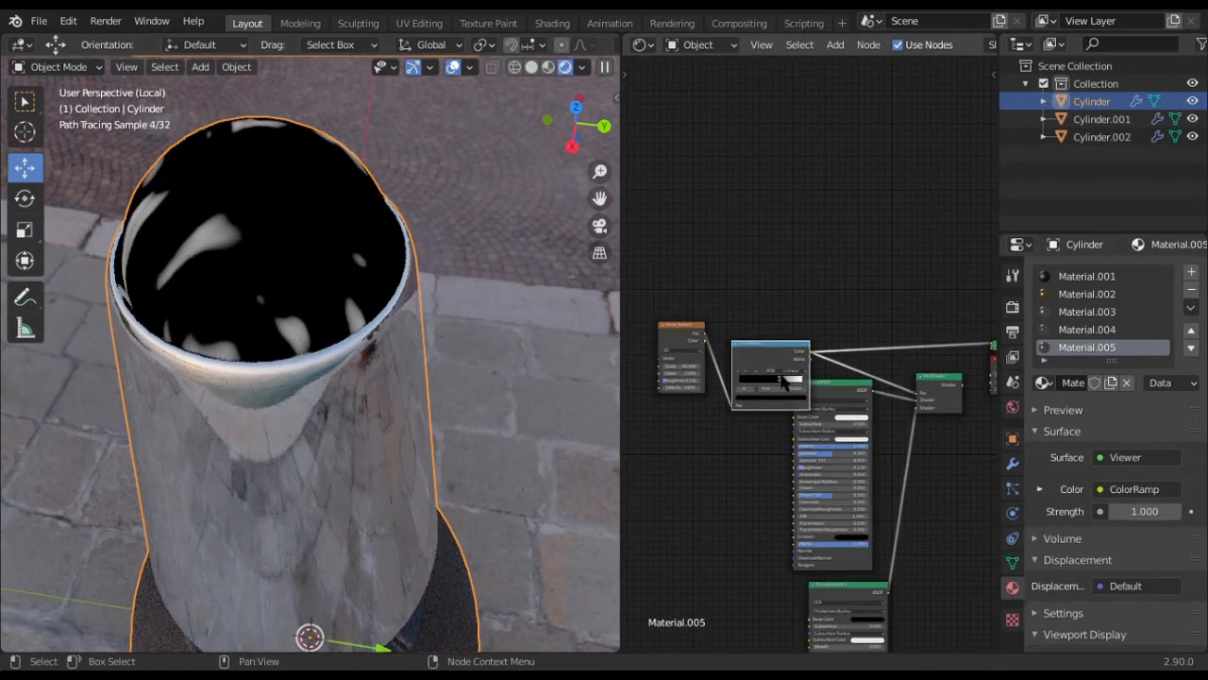
scroll(782, 377, up, 3)
drag(754, 398, 728, 402)
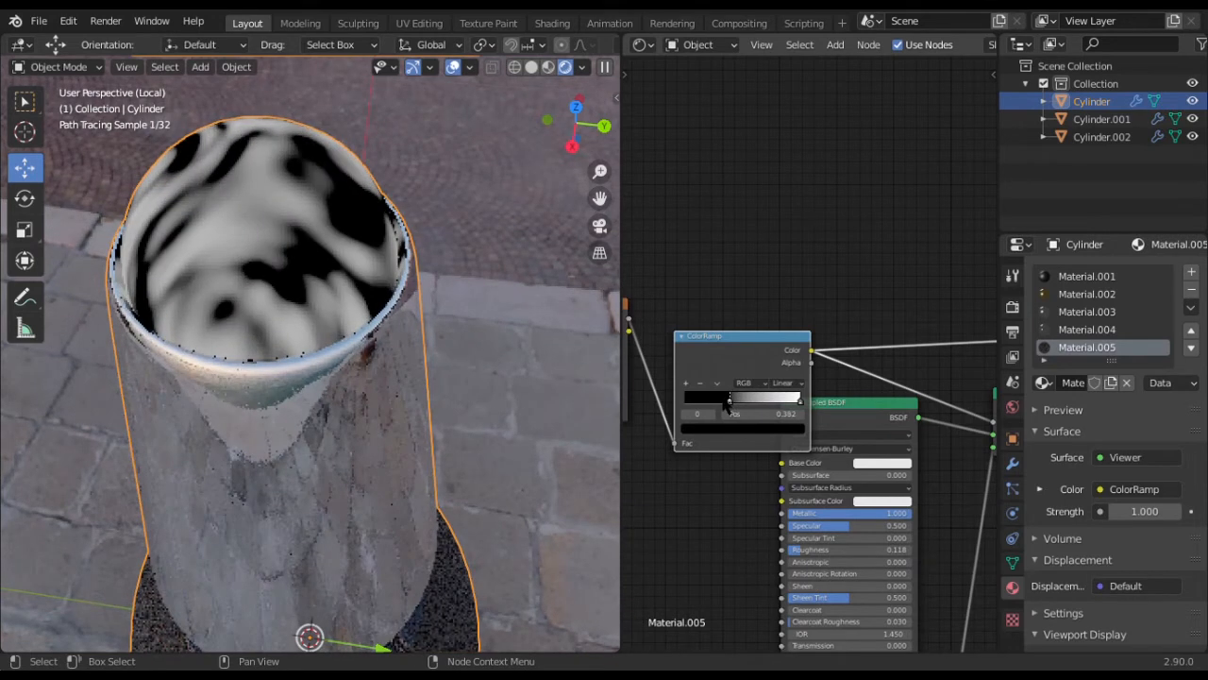
scroll(869, 360, down, 5)
middle_drag(883, 360, 842, 365)
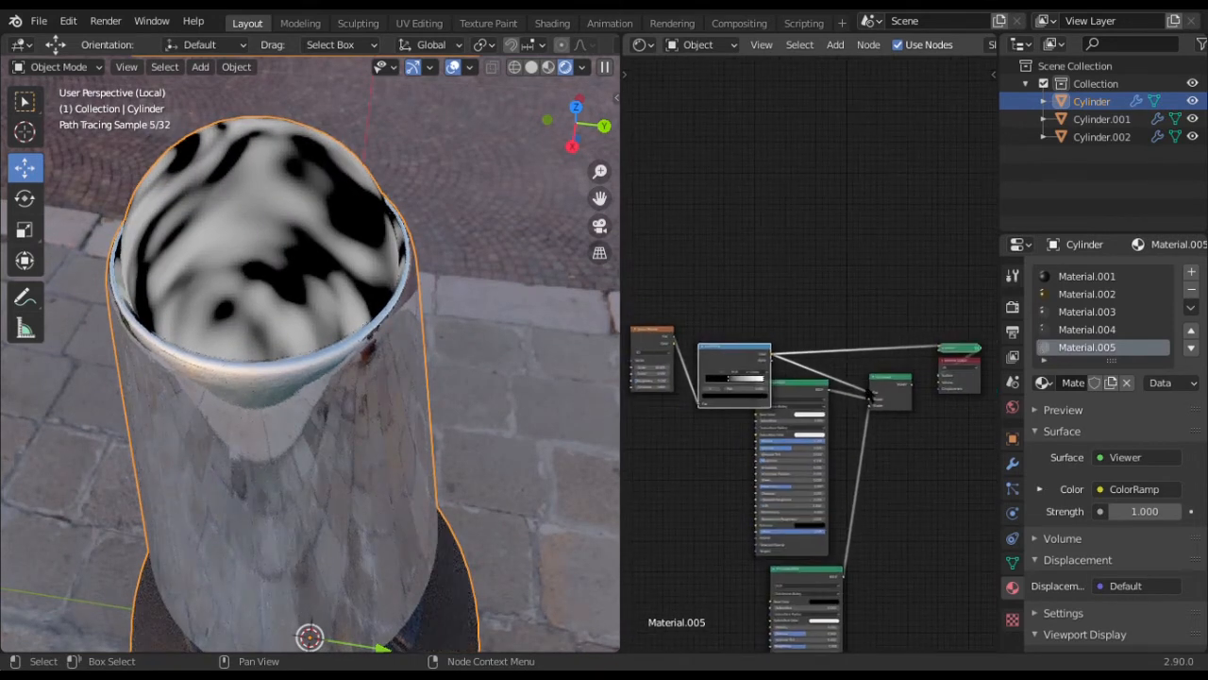
ctrl+shift+click(889, 387)
Swap the Mix Shader's two shader inputs so the upper Principled BSDF feeds the second one
scroll(391, 337, down, 2)
scroll(816, 489, up, 1)
middle_drag(817, 489, 753, 469)
scroll(884, 403, up, 3)
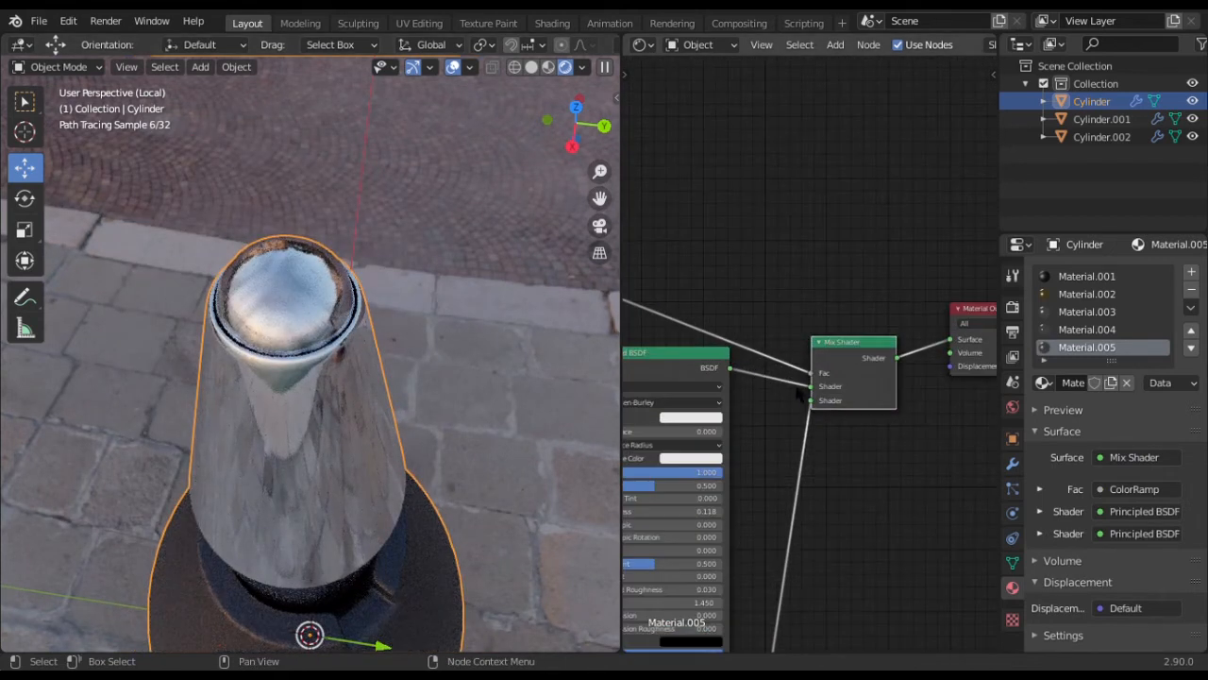
drag(812, 390, 811, 386)
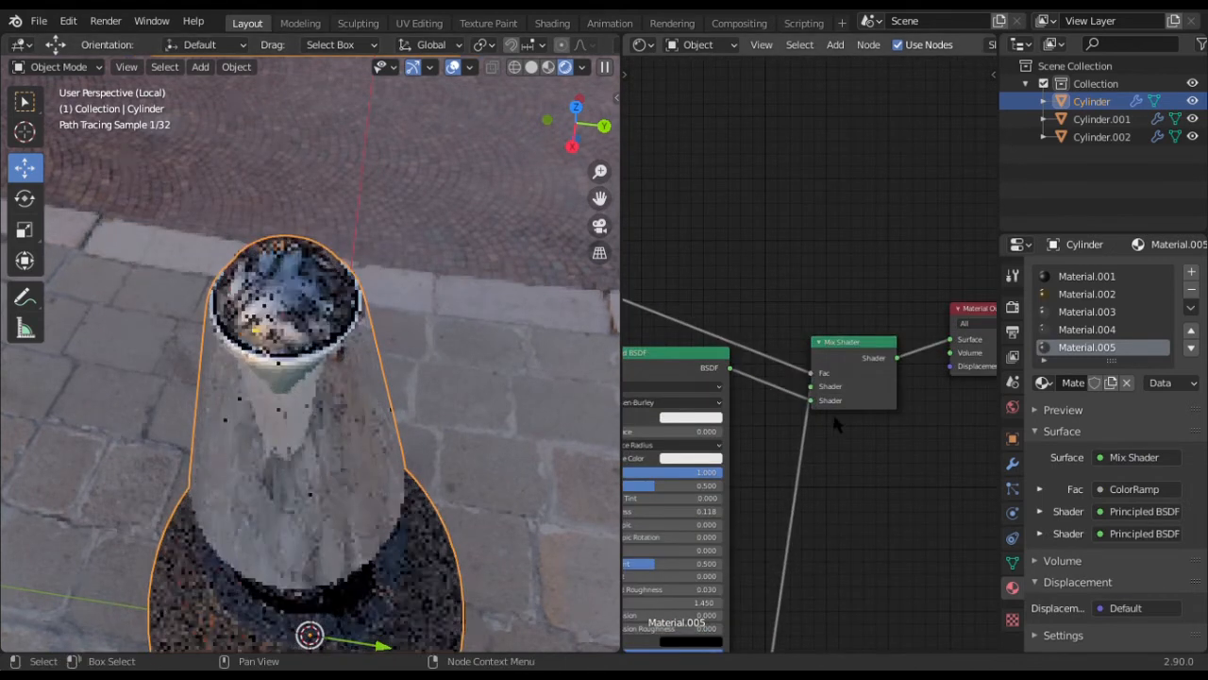
scroll(416, 302, up, 3)
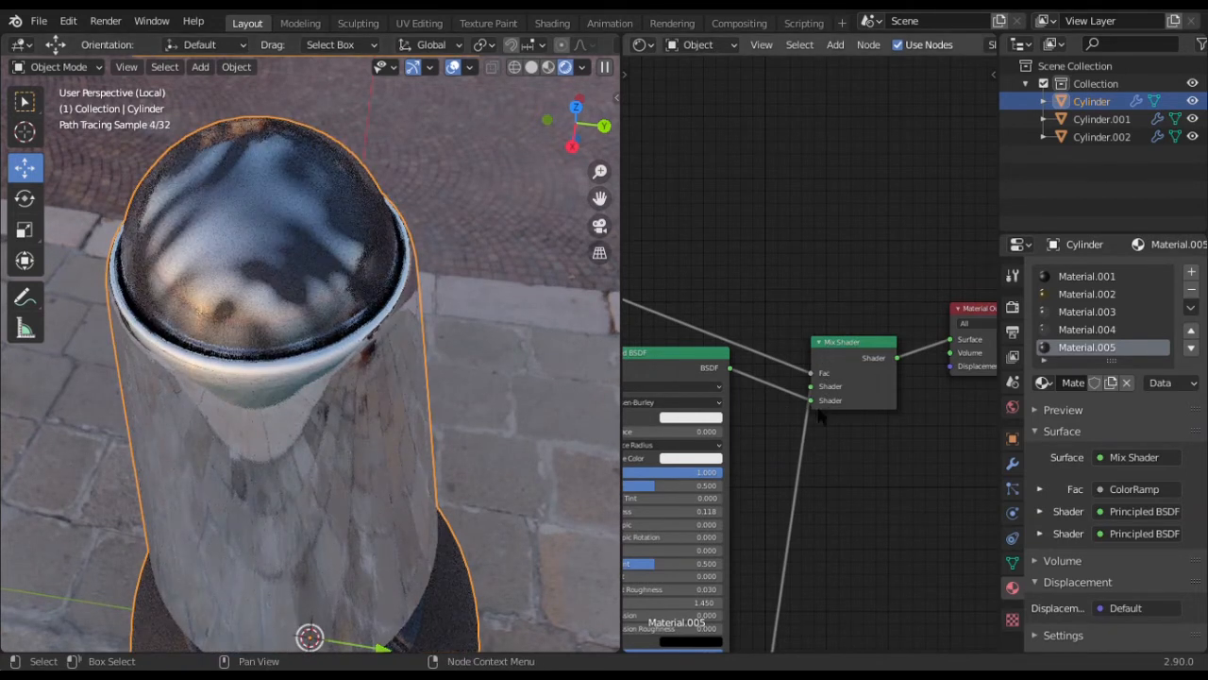
Deselect the pen body and switch the viewport to solid shading with the whole pen in view
middle_drag(825, 444, 900, 333)
scroll(892, 340, down, 7)
middle_drag(521, 423, 515, 393)
scroll(535, 387, down, 5)
scroll(539, 386, down, 4)
middle_drag(475, 436, 466, 376)
click(465, 381)
scroll(447, 389, down, 4)
scroll(447, 398, up, 3)
key(z)
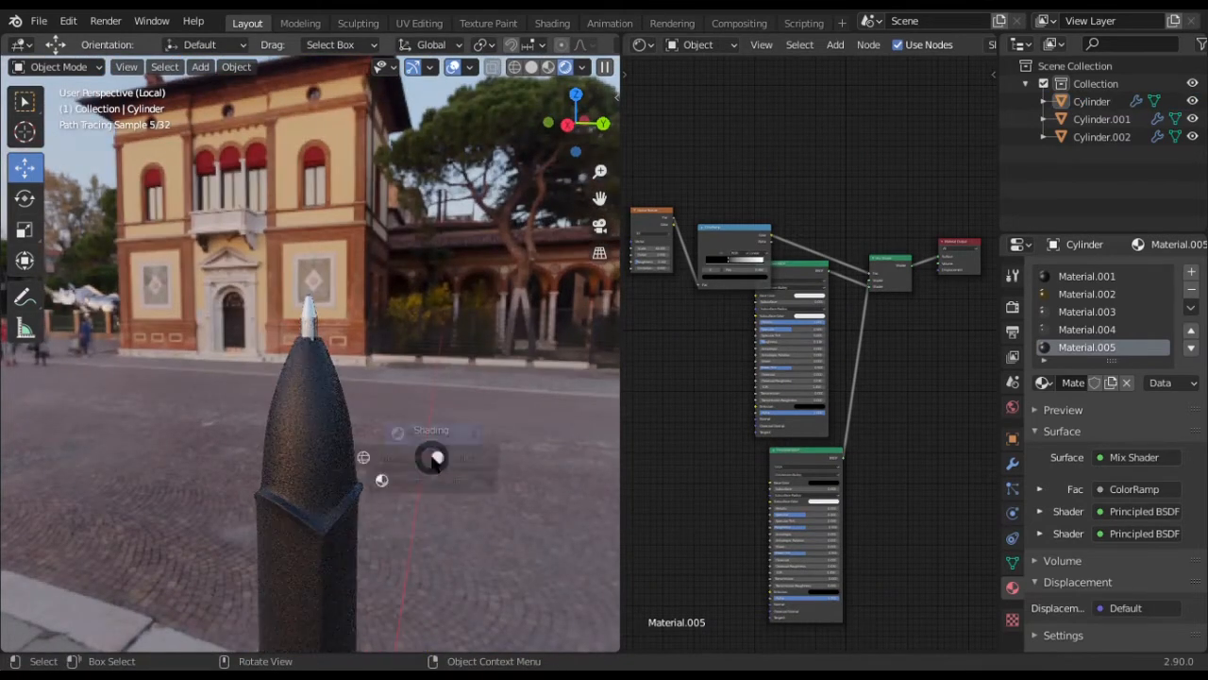
click(556, 442)
mouse_move(554, 434)
middle_down()
mouse_move(464, 527)
mouse_move(403, 435)
mouse_move(407, 446)
mouse_move(375, 270)
mouse_move(377, 464)
mouse_move(410, 548)
mouse_move(449, 285)
middle_up()
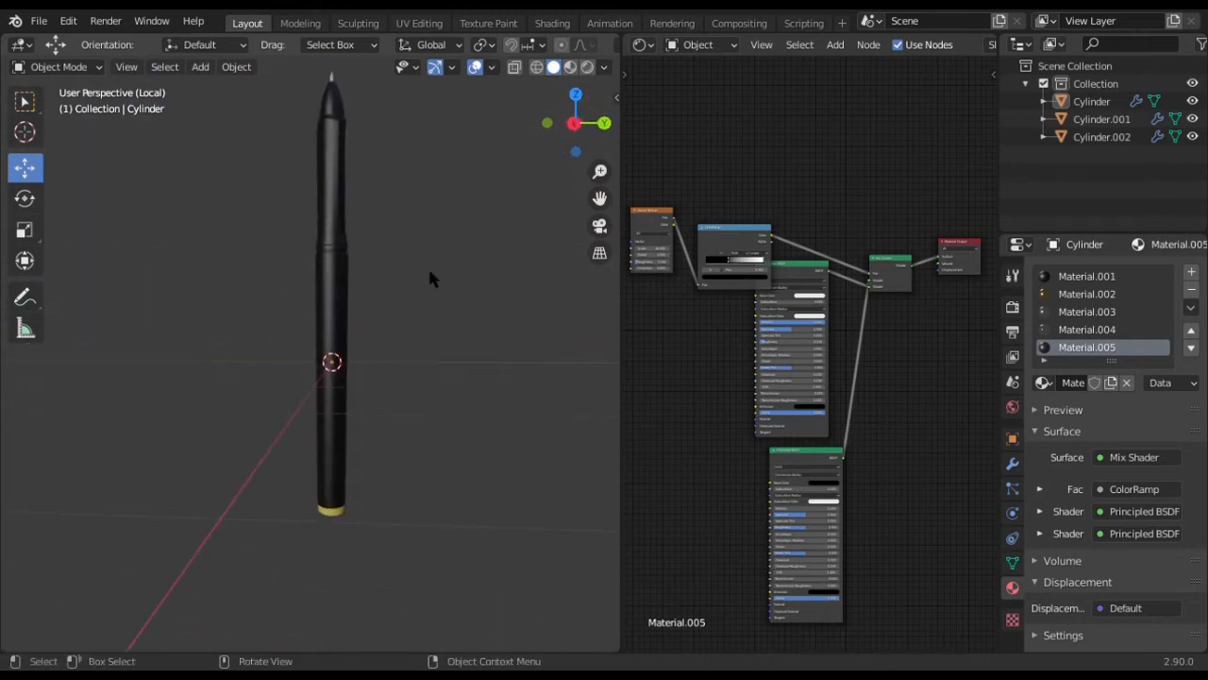
Leave local view and select all the pen's objects
key(KP_Divide)
middle_drag(426, 285, 350, 349)
key(a)
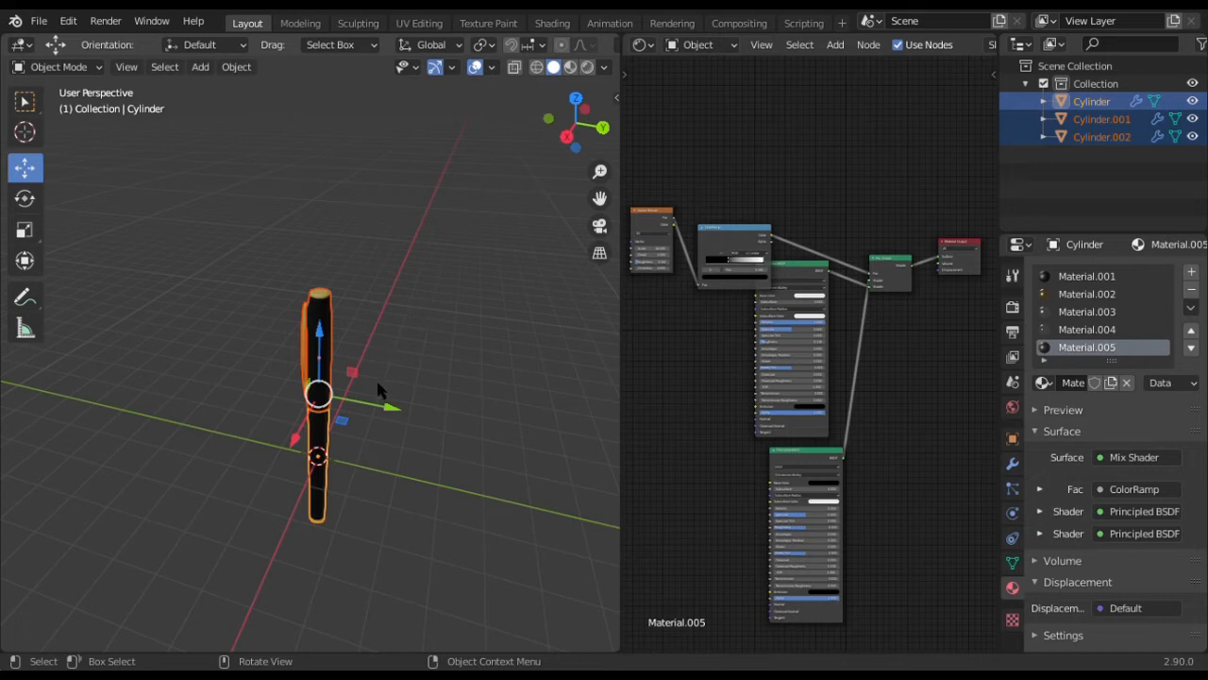
Add a mesh plane at the world origin and scale it up into a large ground surface beneath the pen
key(shift+a)
mouse_move(312, 308)
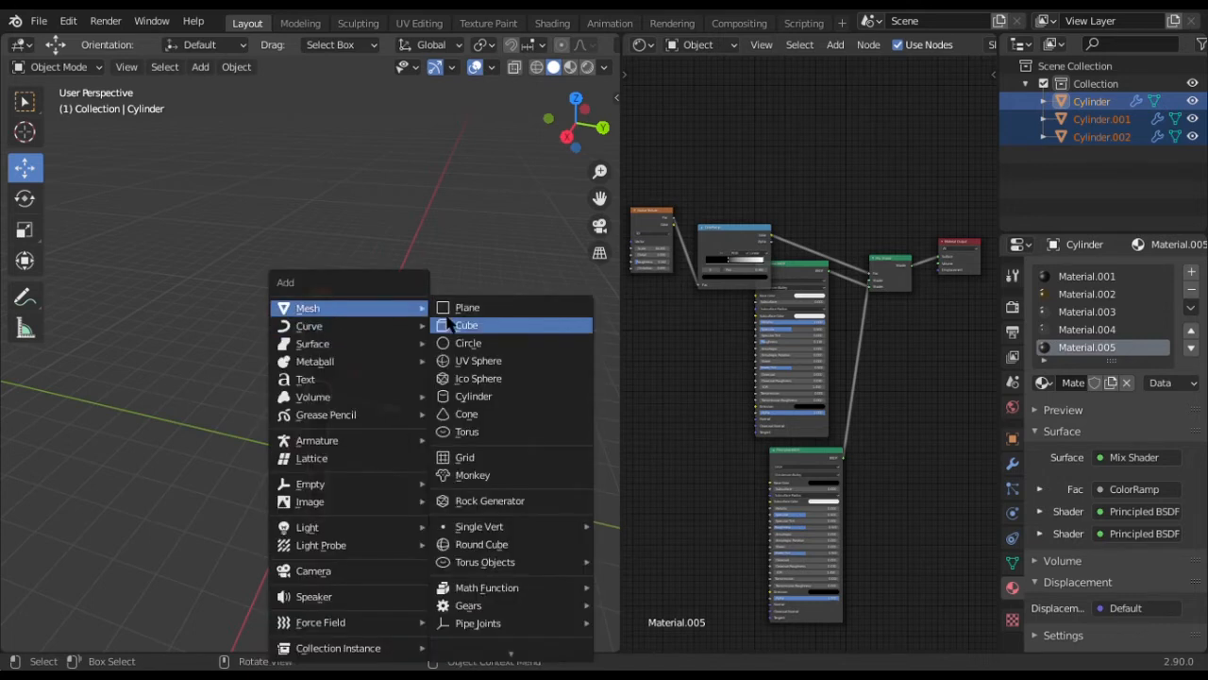
click(462, 307)
key(s)
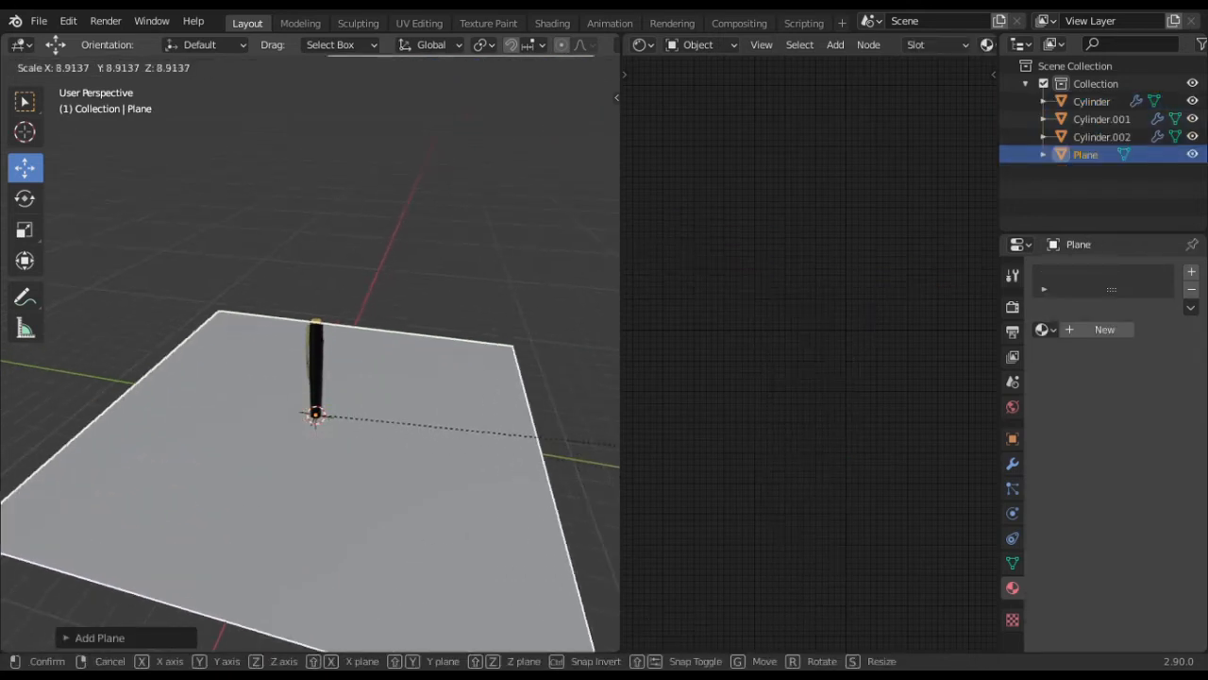
click(367, 460)
Parent the pen's gold clip to the cap using Object (Keep Transform)
scroll(366, 461, up, 6)
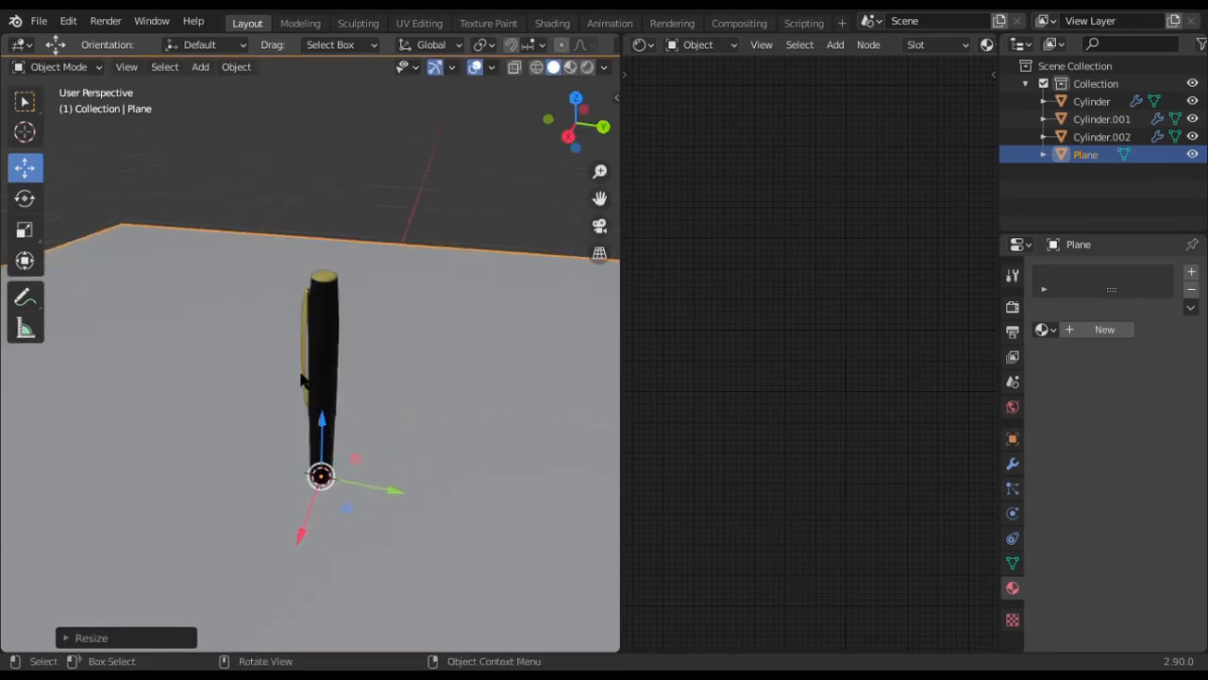
click(300, 242)
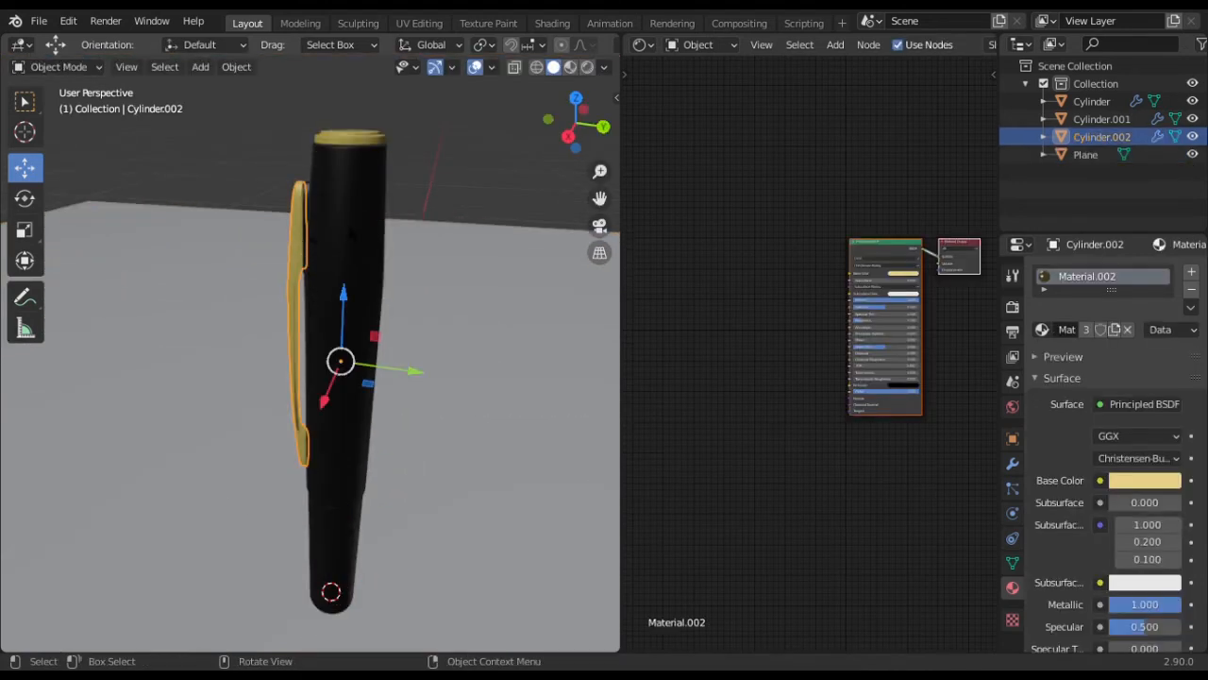
shift+click(364, 248)
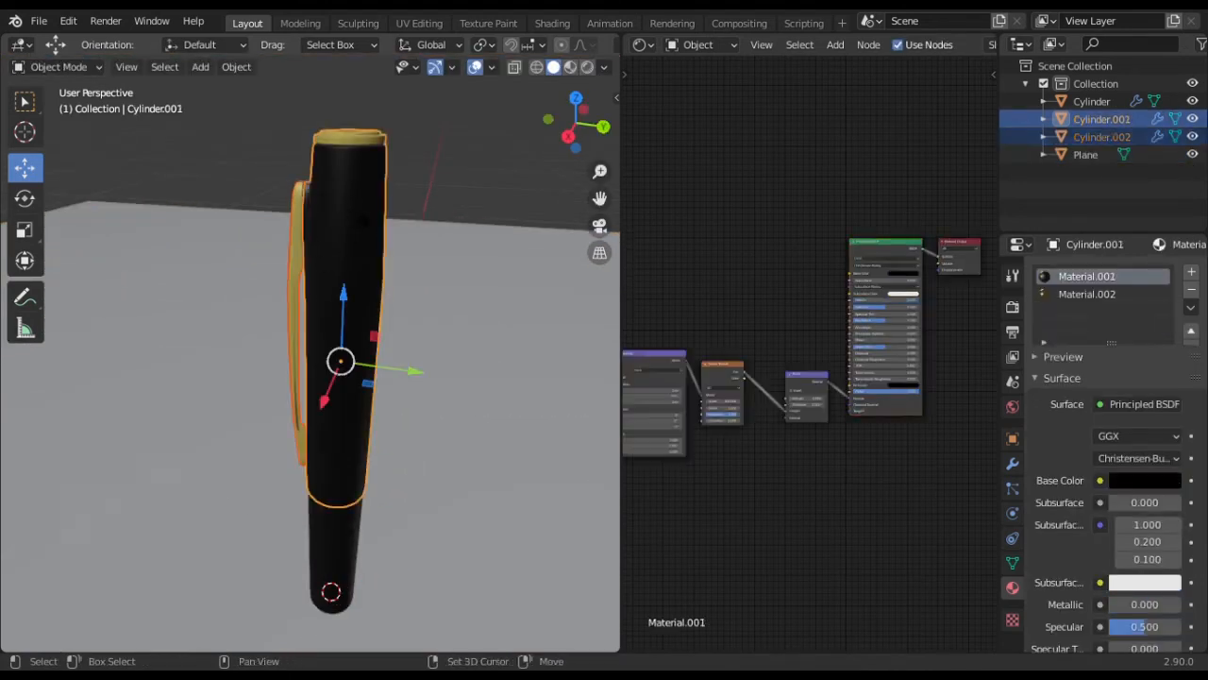
key(ctrl+p)
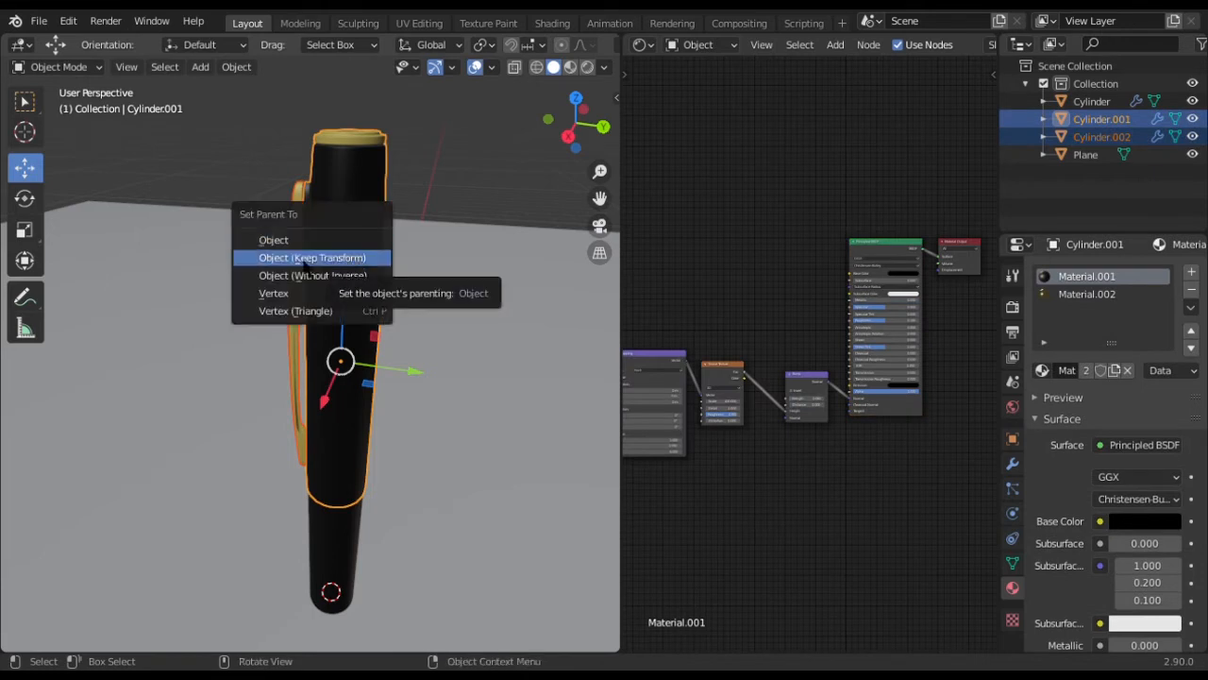
click(303, 262)
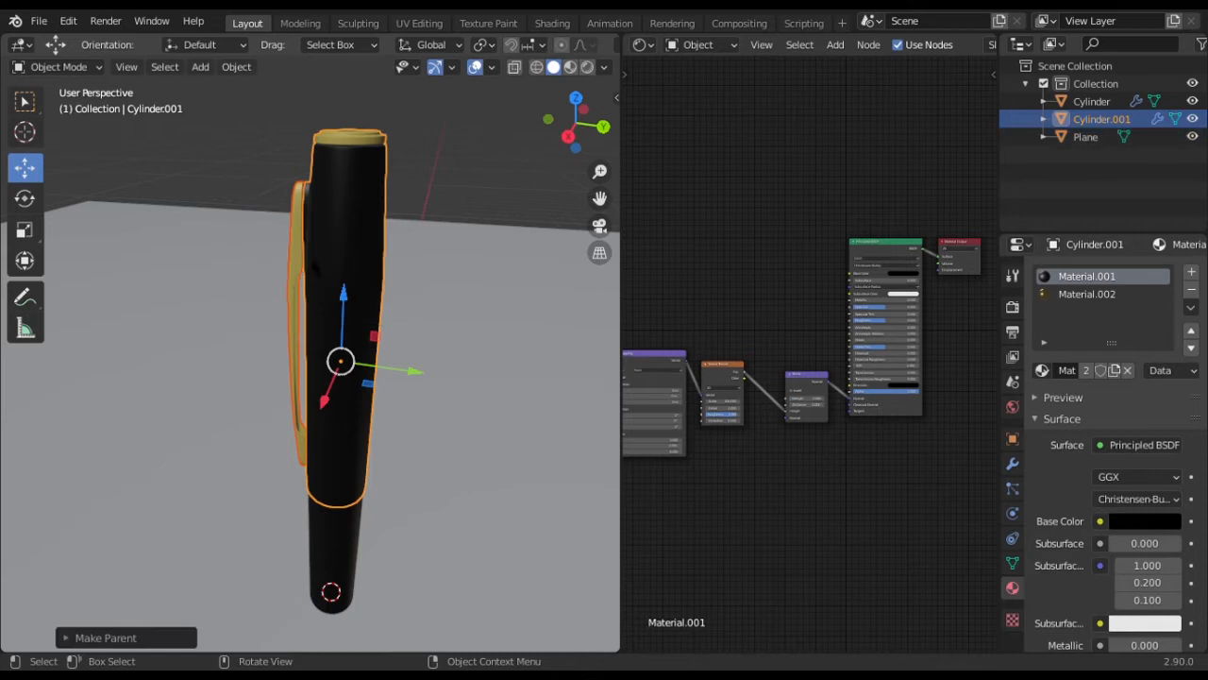
Try moving the cap to check that the clip follows it, and cancel the move
scroll(378, 300, down, 3)
middle_drag(378, 300, 381, 344)
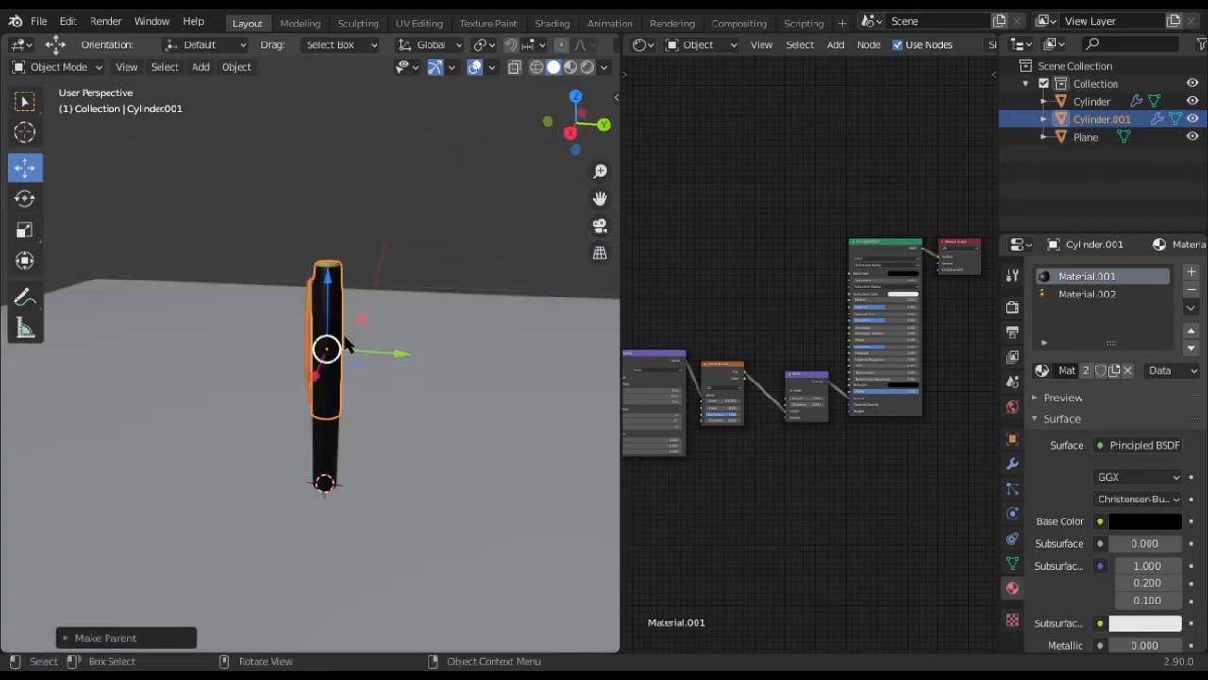
click(323, 288)
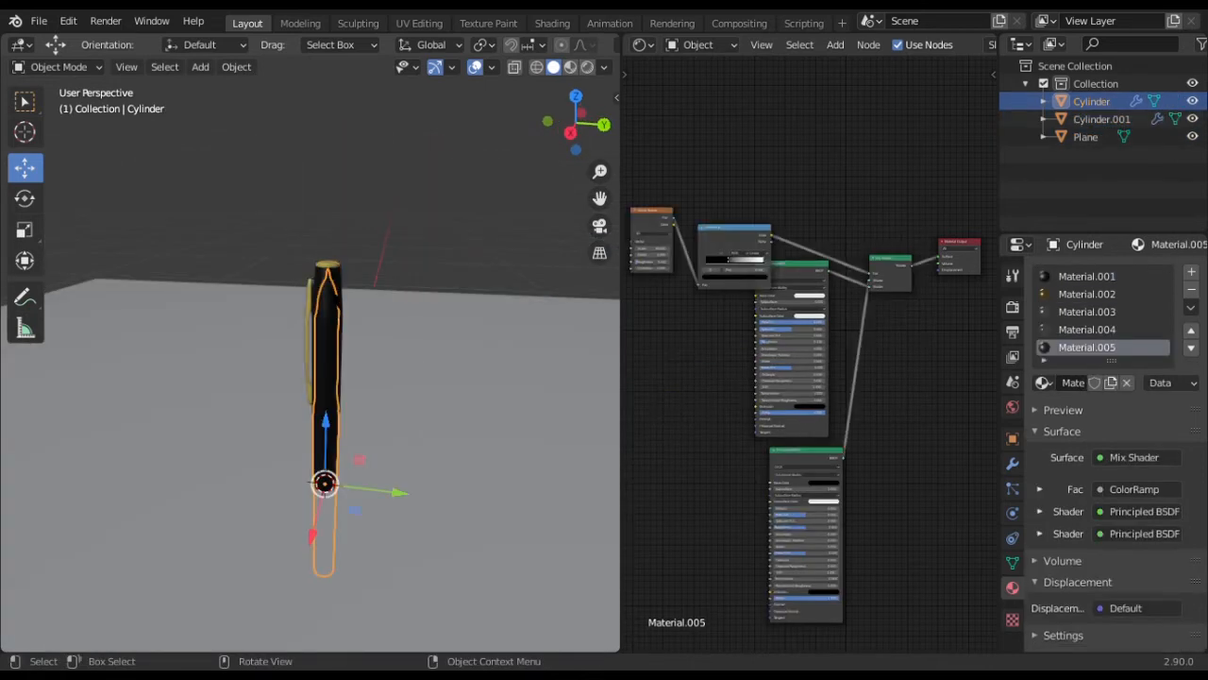
click(324, 346)
key(g)
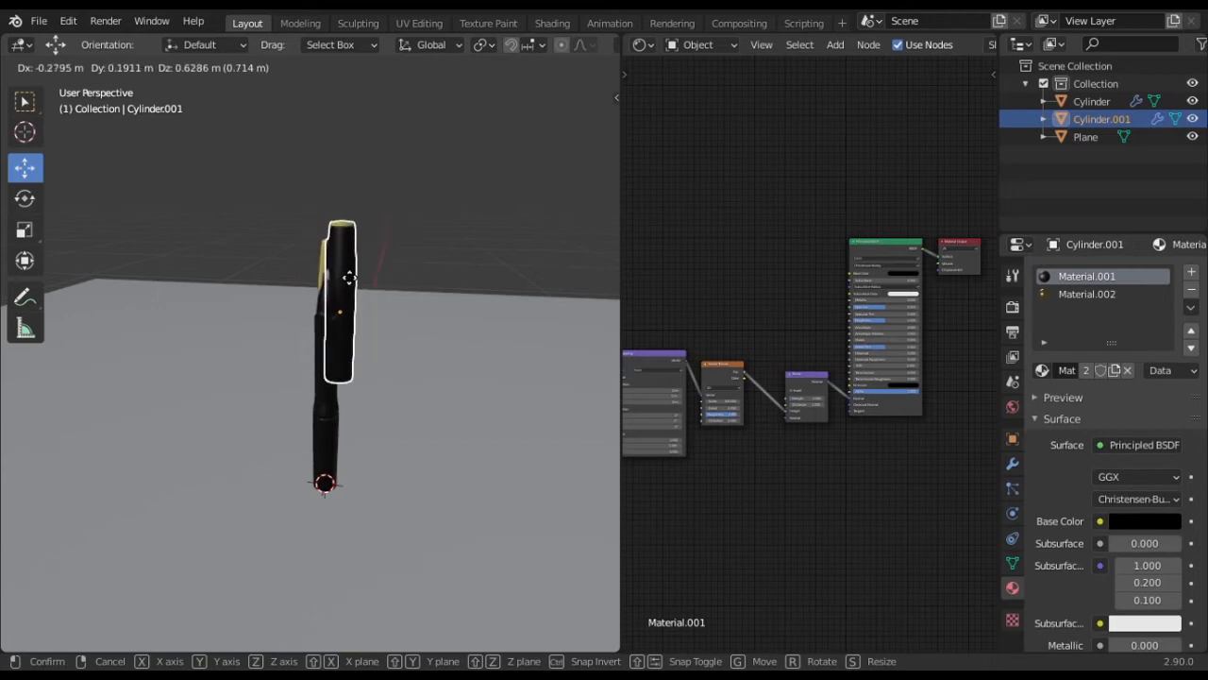
right_click(348, 278)
scroll(332, 347, up, 1)
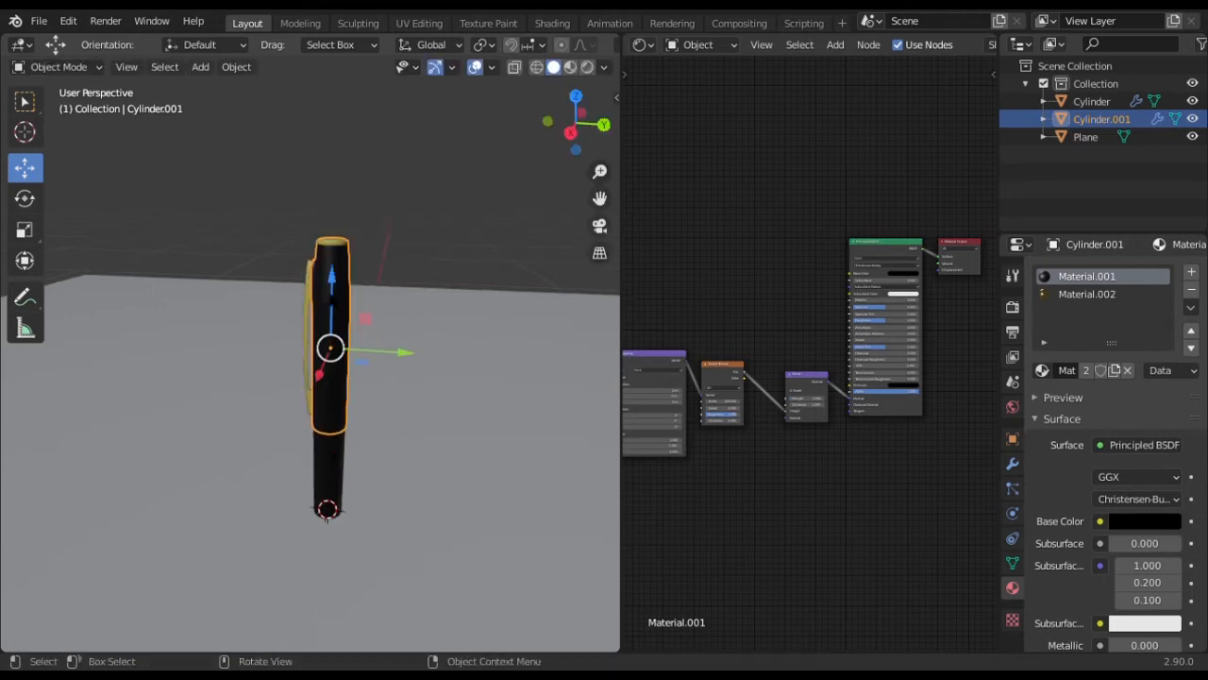
Parent the cap to the pen body using Object (Keep Transform)
click(389, 136)
click(333, 260)
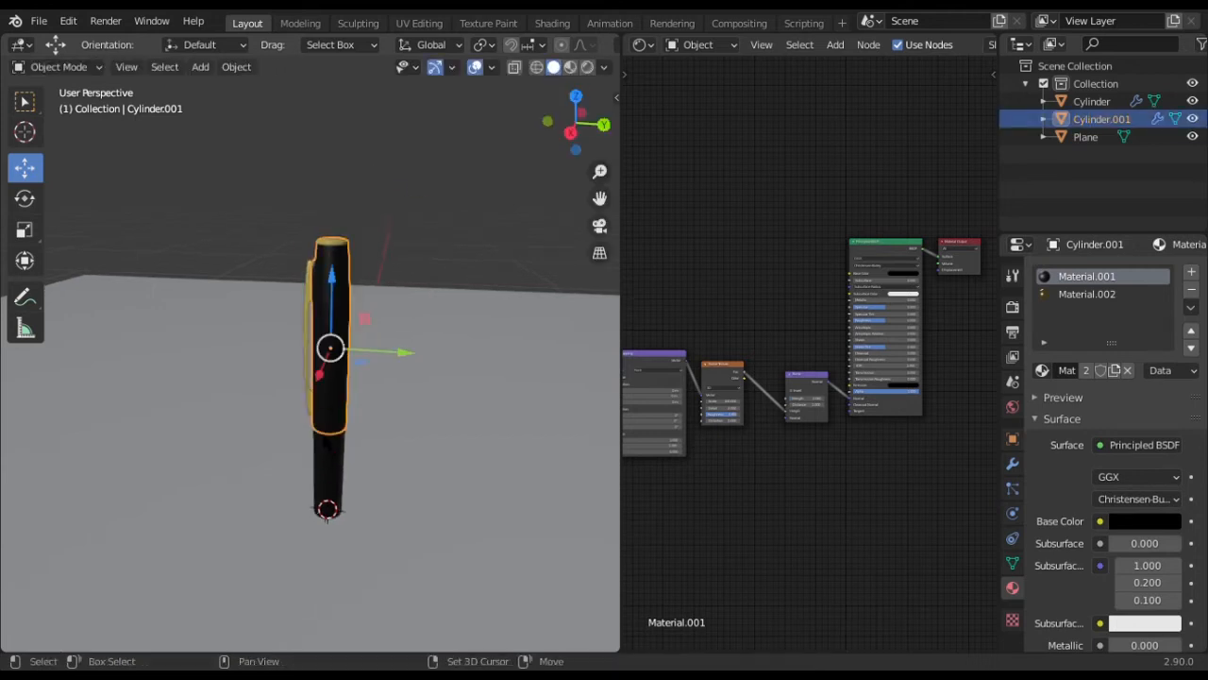
shift+click(327, 444)
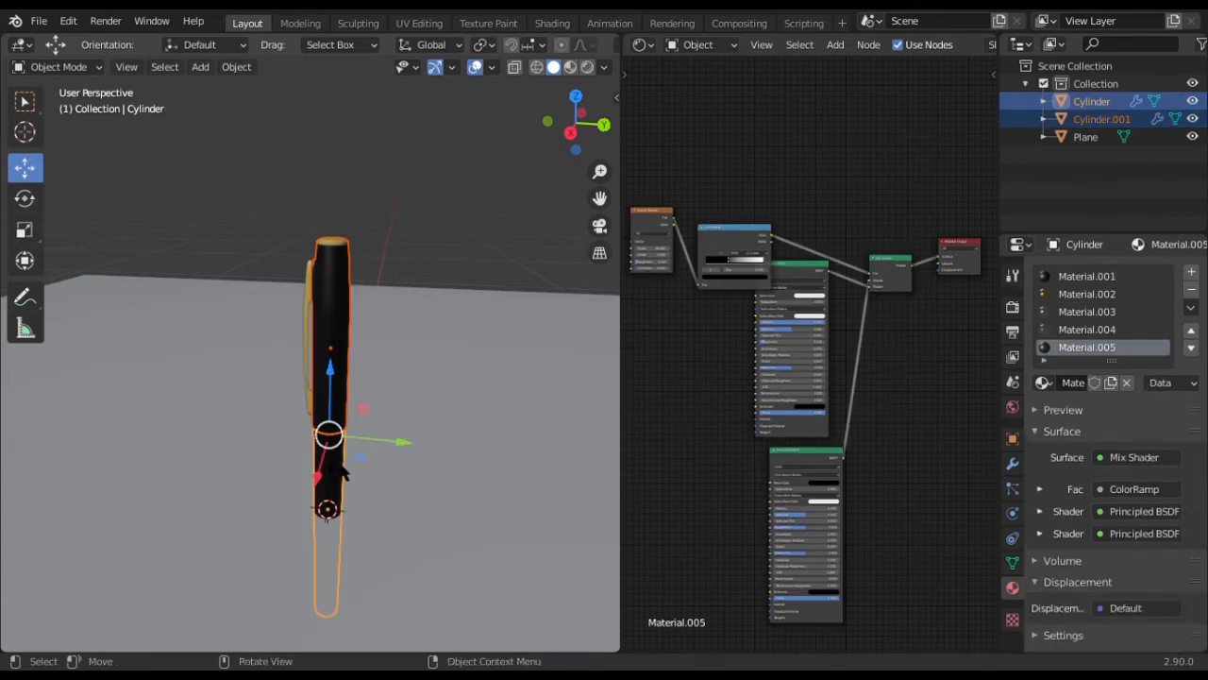
key(ctrl+p)
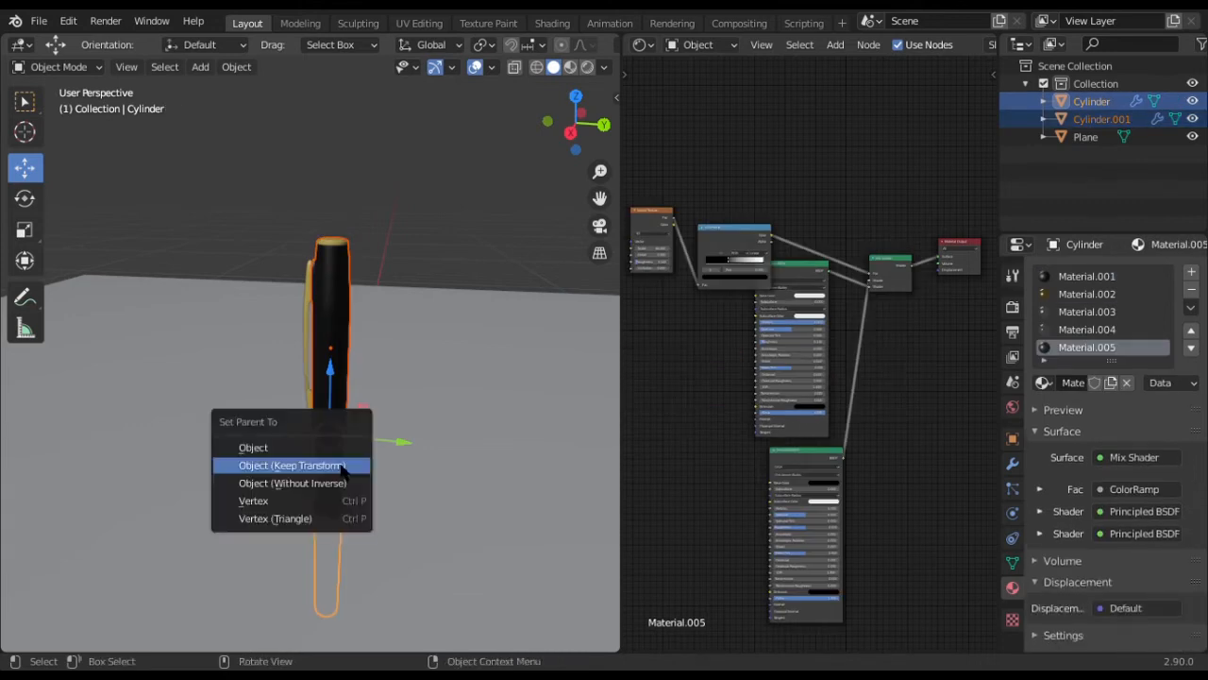
click(279, 469)
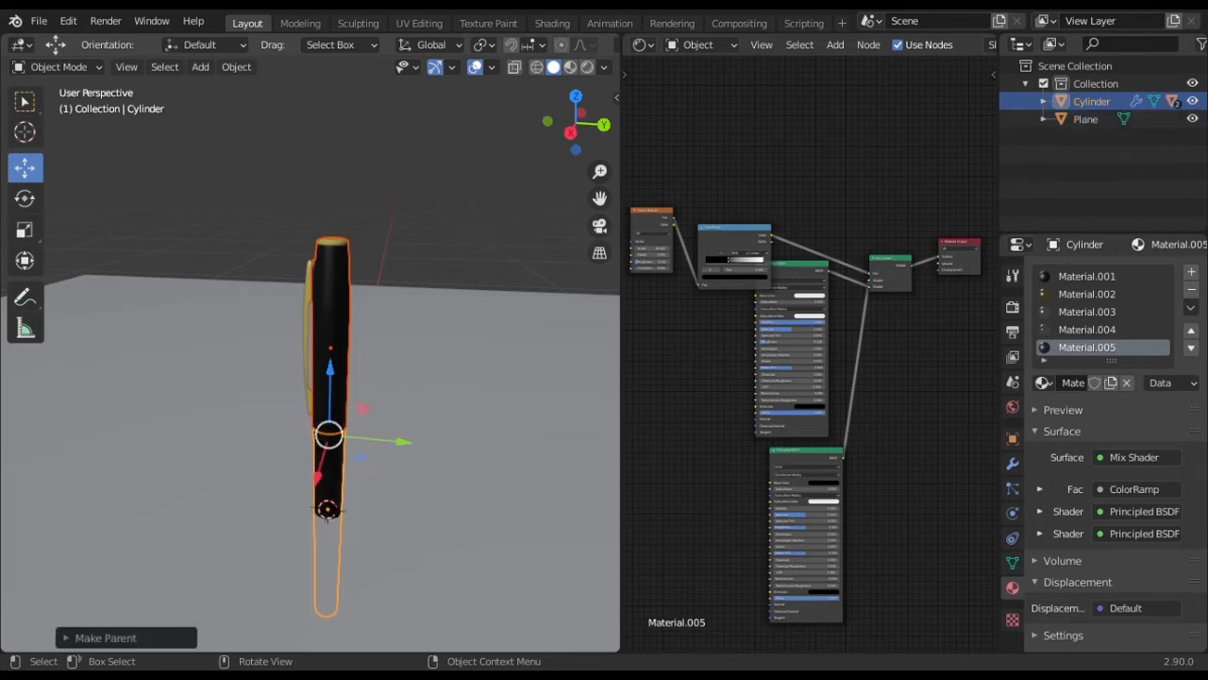
Test the parenting by trying to move the pen body and the cap, cancelling each move
click(279, 477)
click(327, 483)
key(g)
right_click(386, 365)
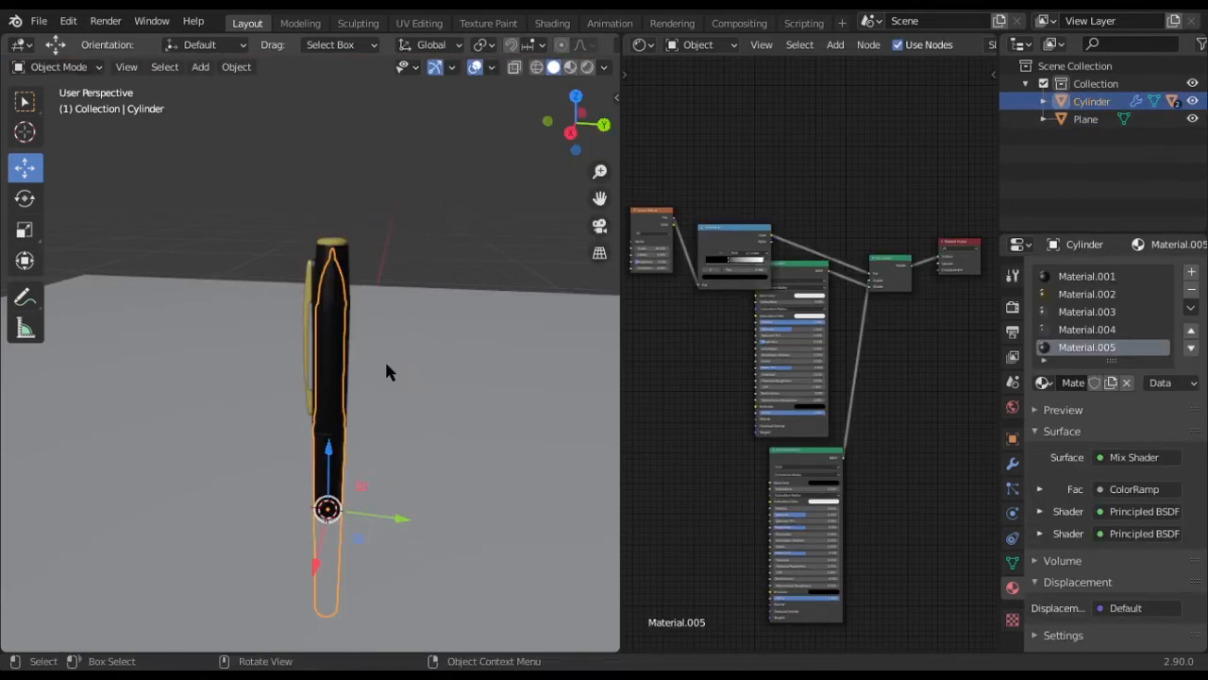
click(330, 311)
key(g)
right_click(408, 222)
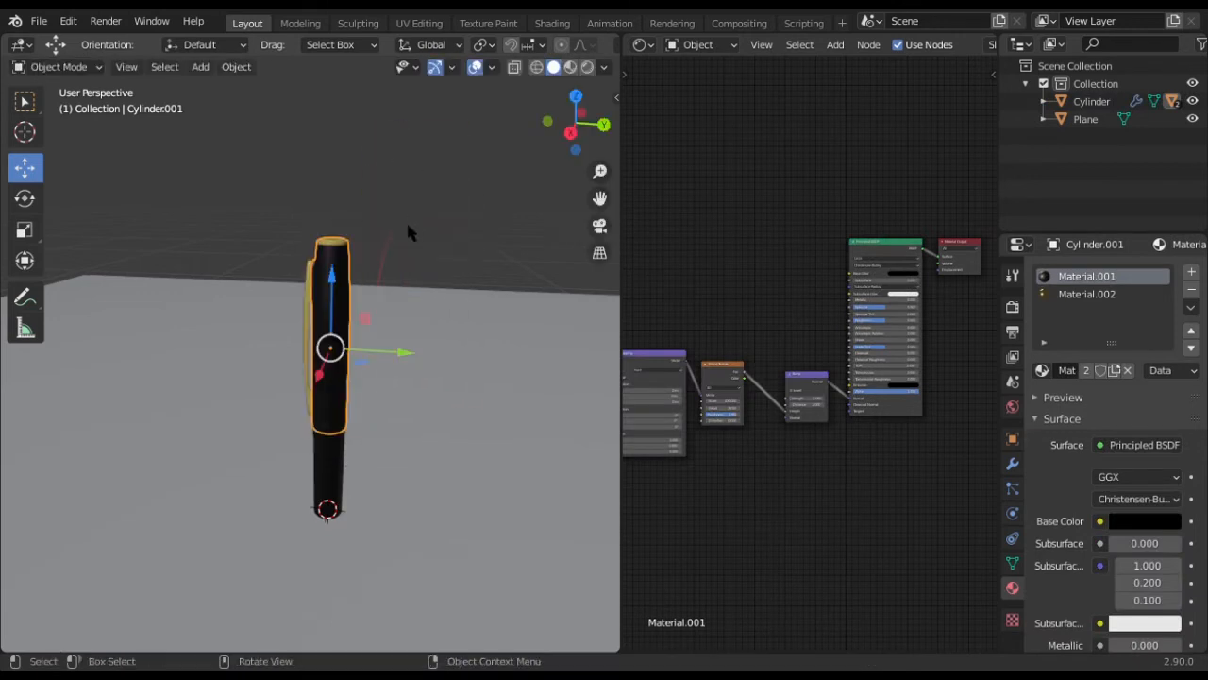
Select all the pen's parts without the plane and rotate them in front view until the pen lies nearly horizontal
middle_drag(365, 370, 386, 376)
scroll(386, 376, up, 1)
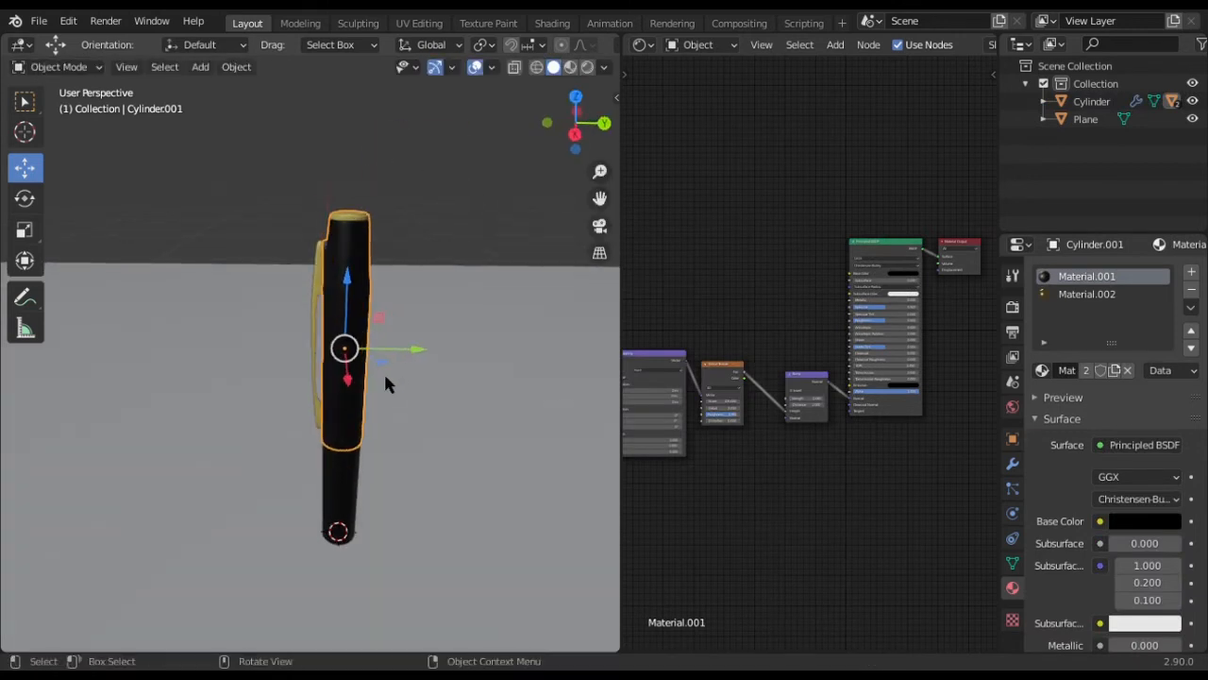
scroll(385, 375, down, 2)
scroll(385, 376, up, 1)
middle_drag(481, 221, 430, 157)
drag(400, 296, 318, 438)
key(KP_1)
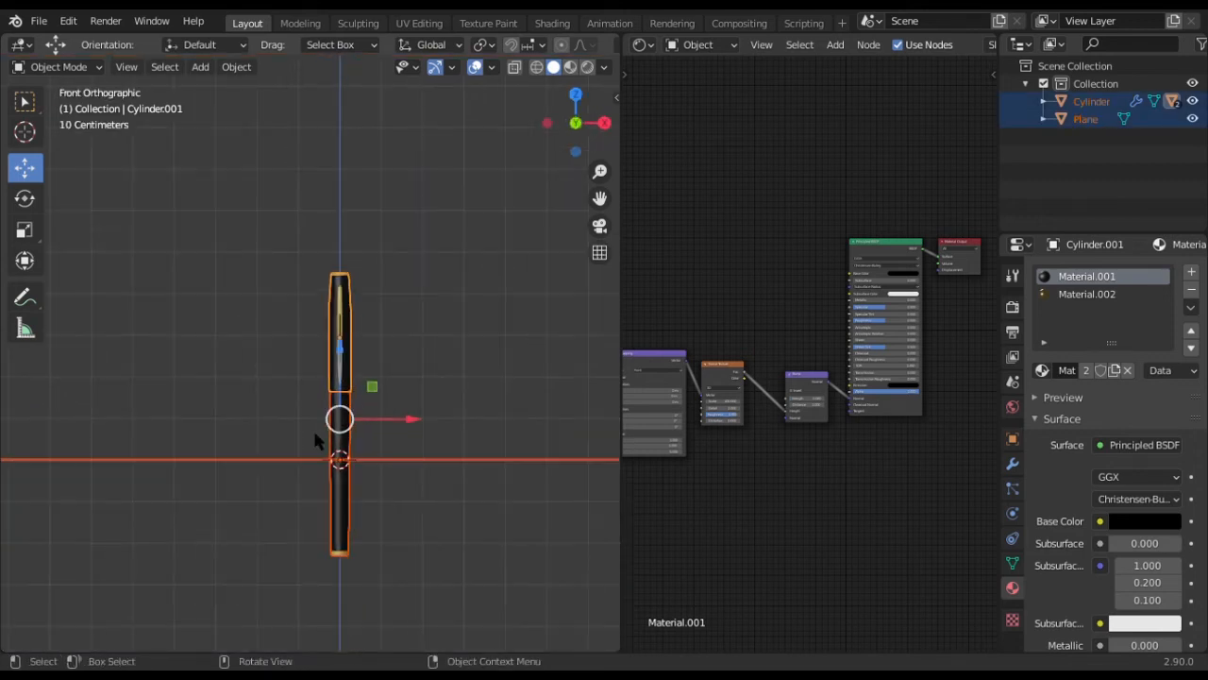
key(r)
key(Escape)
drag(463, 302, 311, 413)
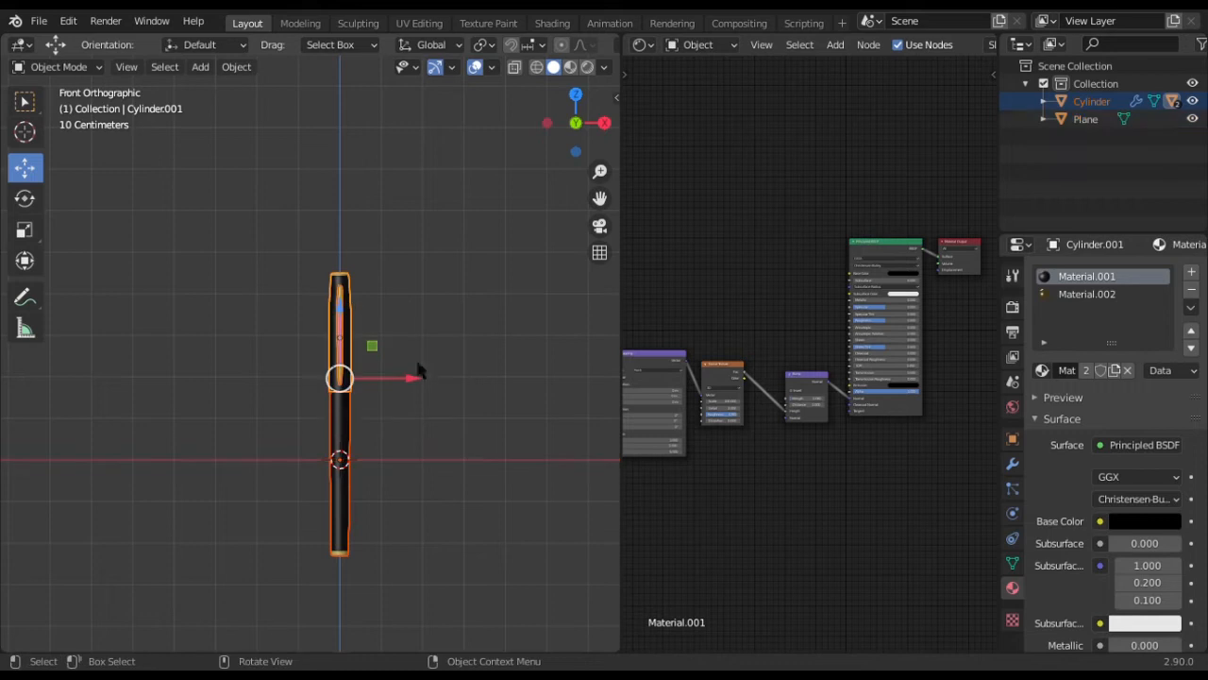
key(r)
click(400, 491)
Move the pen up along Z and along X toward the origin so it sits above the ground line, and hide the tool shelf
scroll(400, 496, up, 2)
shift+middle_drag(401, 501, 338, 471)
drag(436, 431, 421, 306)
drag(450, 459, 393, 455)
key(t)
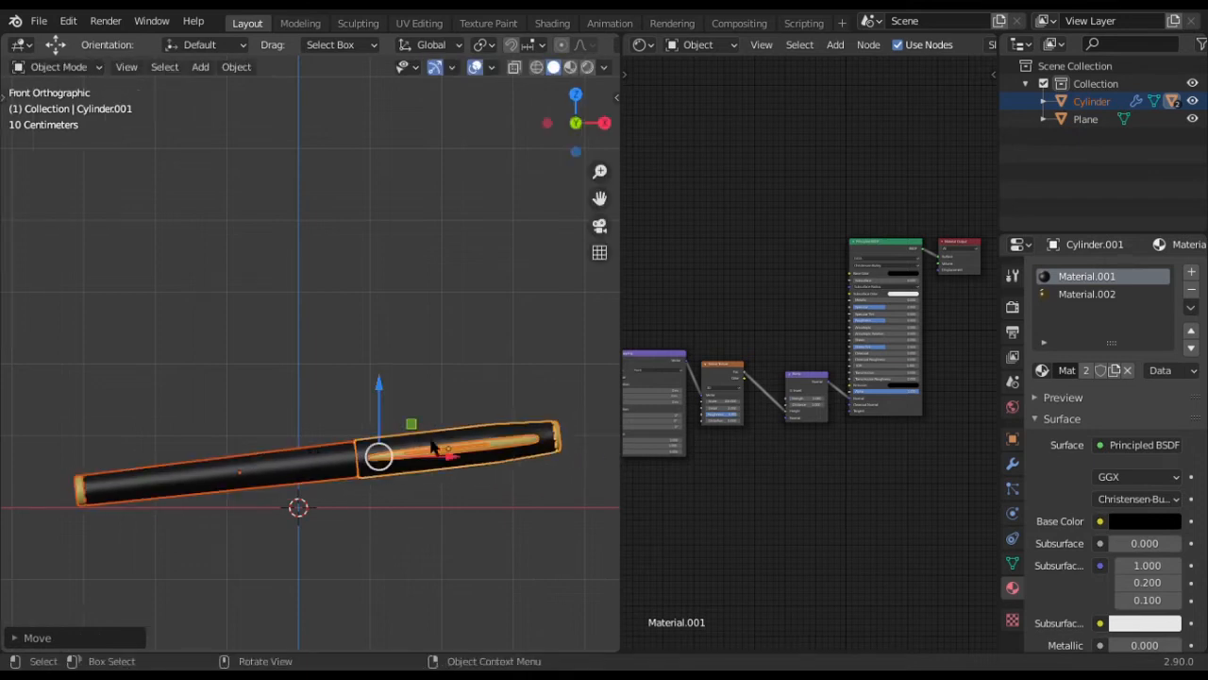
Rotate the pen in front view to bring it almost parallel to the ground plane
key(r)
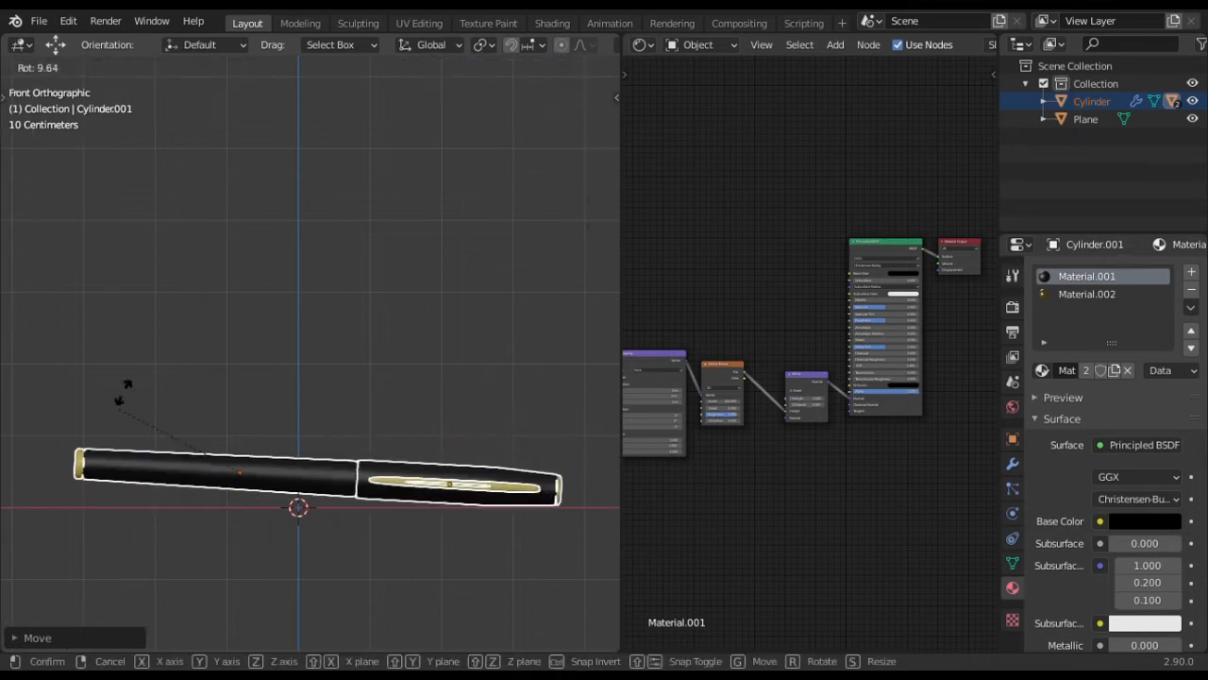
click(61, 87)
scroll(238, 586, up, 2)
key(r)
click(512, 352)
Lower the pen along Z and fine-tune its tilt so it rests flat on the plane
key(g)
key(z)
click(518, 455)
key(r)
click(534, 510)
key(g)
key(z)
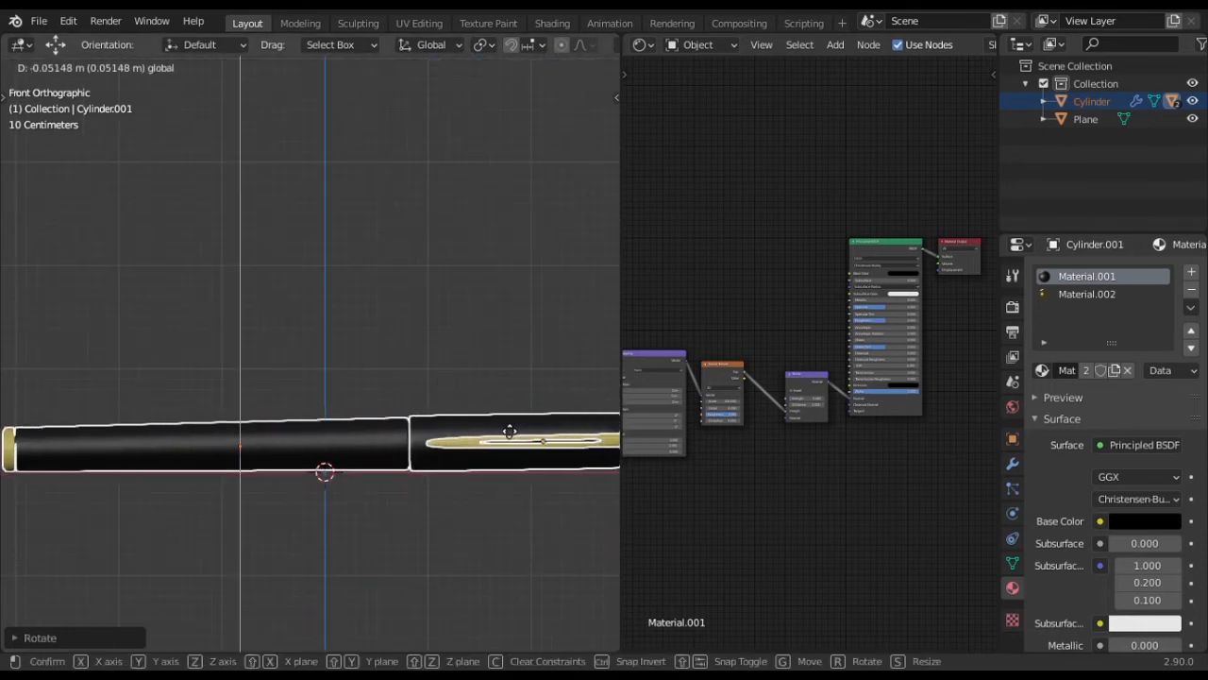
click(509, 434)
Roll the pen around its length in right view so the clip swings down toward the ground
scroll(500, 436, down, 4)
middle_drag(482, 439, 293, 464)
key(KP_3)
scroll(305, 472, up, 3)
key(r)
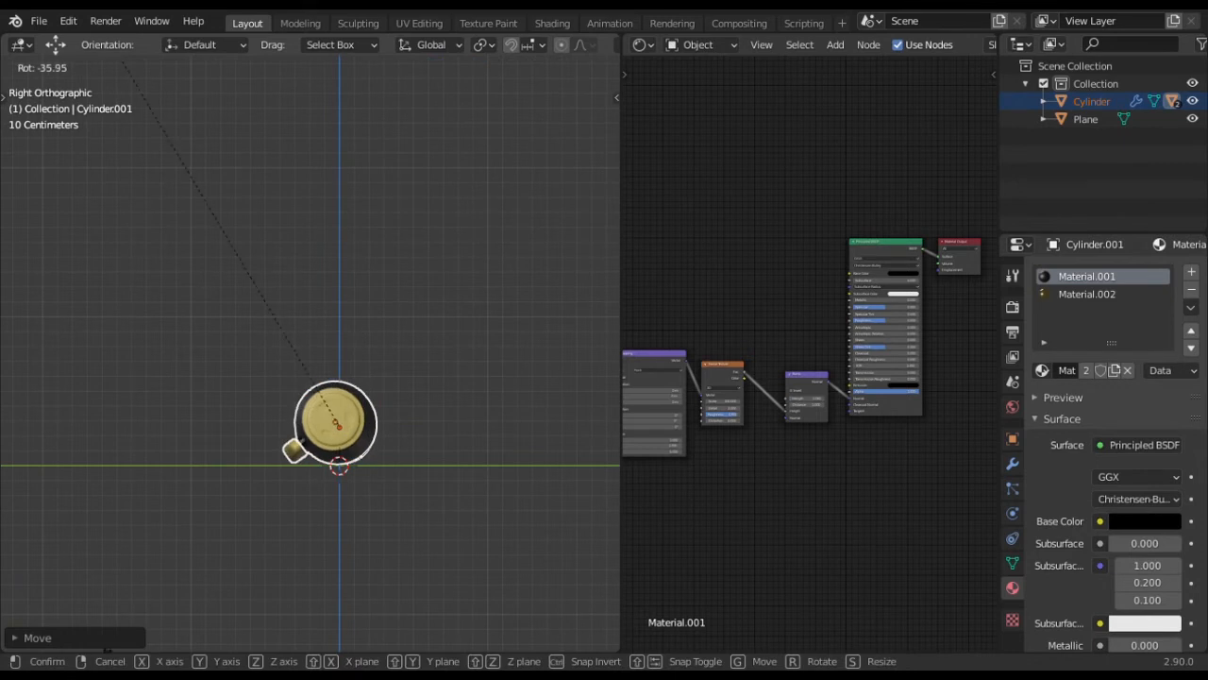
click(106, 432)
Select the pen body and rotate the pen slightly where it lies on the plane
middle_drag(107, 432, 255, 463)
scroll(431, 451, down, 5)
key(KP_1)
middle_drag(415, 378, 416, 312)
click(312, 365)
key(r)
click(442, 437)
Scale the ground plane up further around the pen and deselect everything
click(410, 270)
key(s)
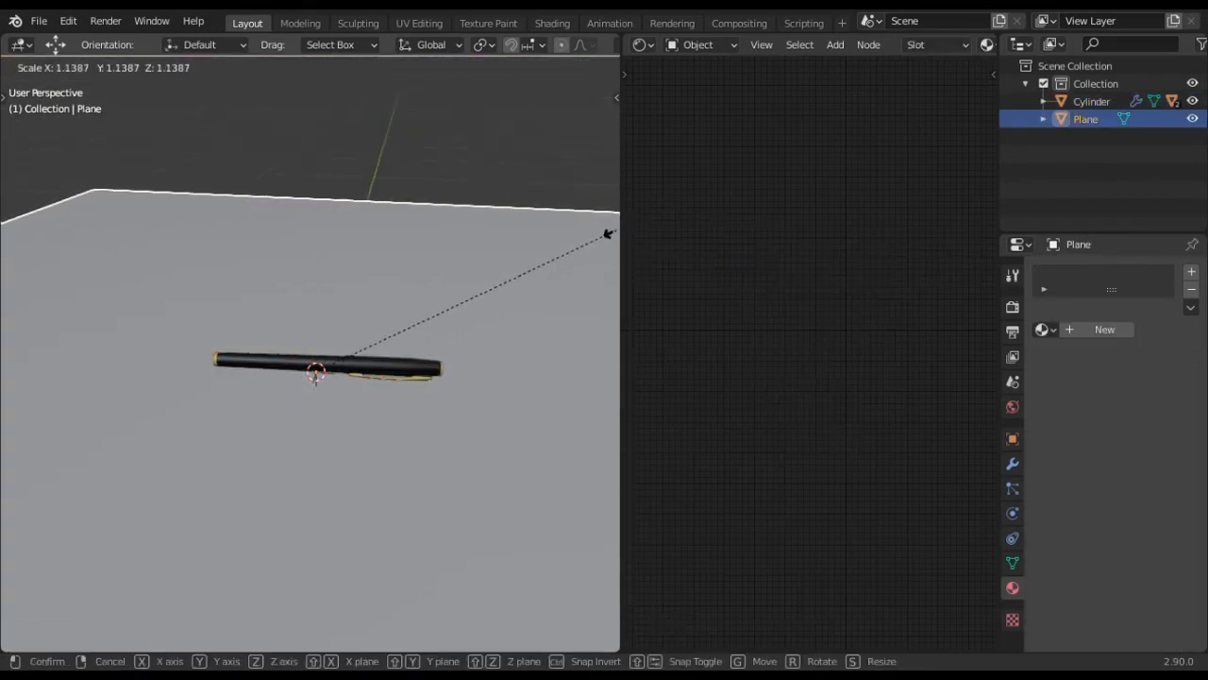
click(599, 232)
scroll(289, 302, down, 4)
key(alt+a)
Add a camera and align it to a close, angled perspective view of the pen
scroll(364, 419, up, 5)
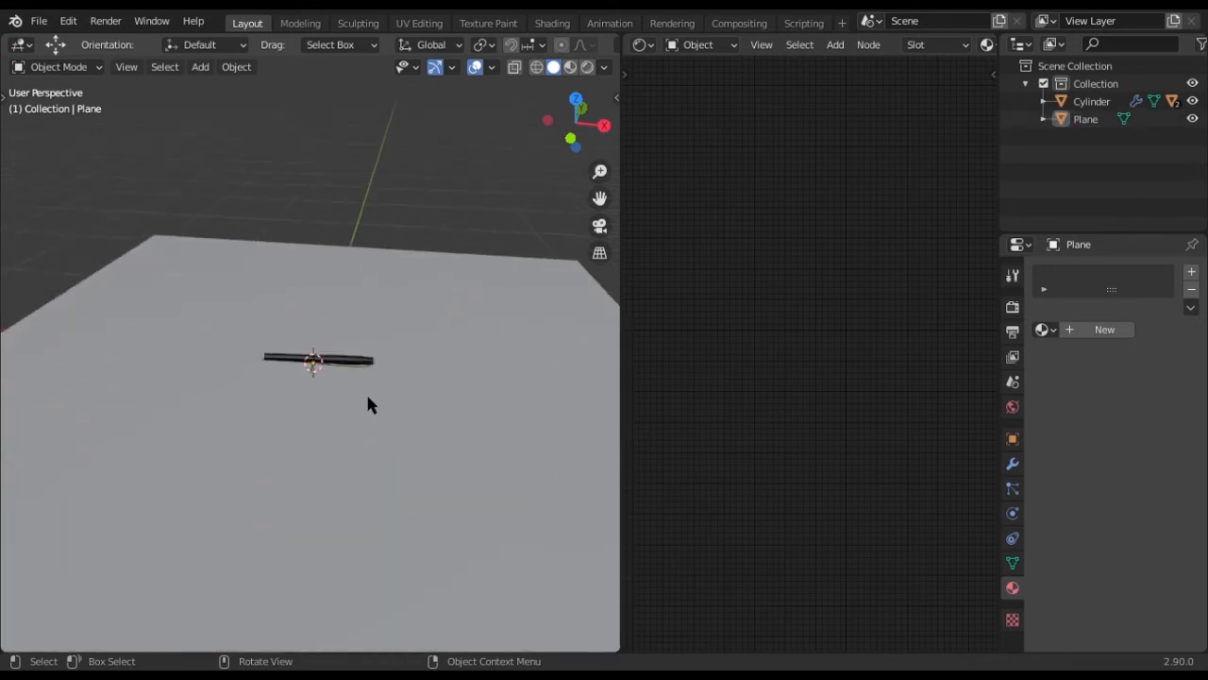
middle_drag(369, 397, 359, 407)
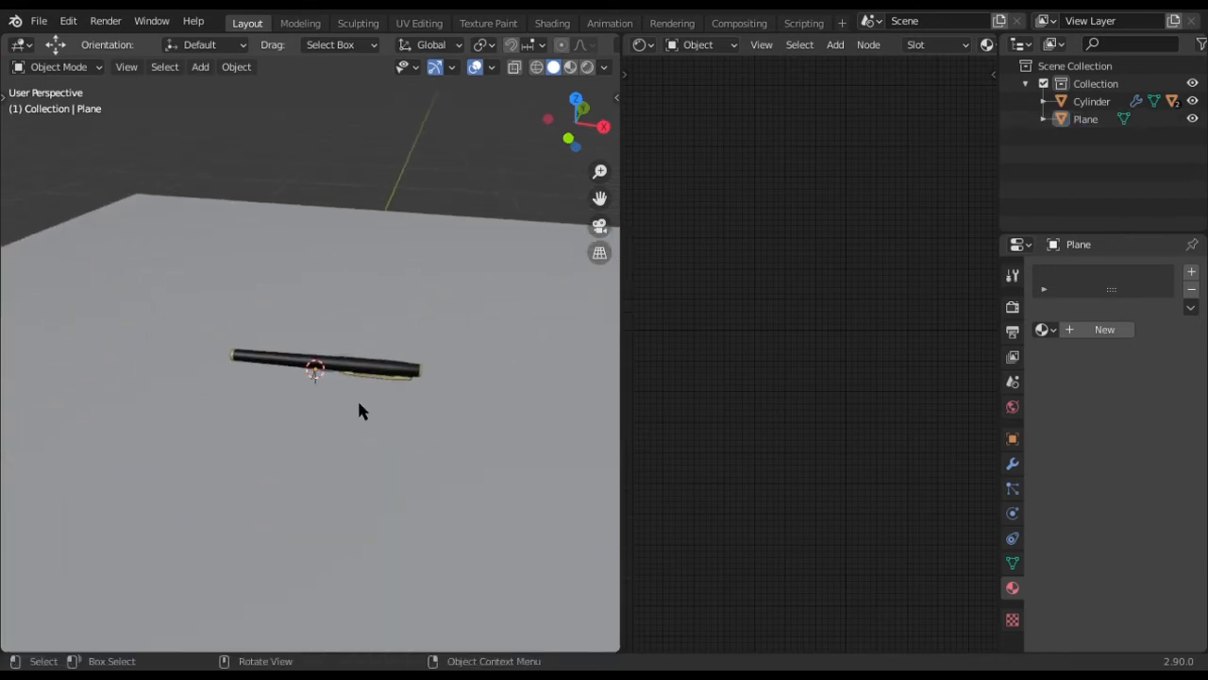
key(shift+a)
click(312, 578)
middle_drag(401, 376, 360, 455)
scroll(509, 482, up, 2)
middle_drag(509, 483, 472, 472)
middle_drag(437, 393, 465, 408)
key(ctrl)
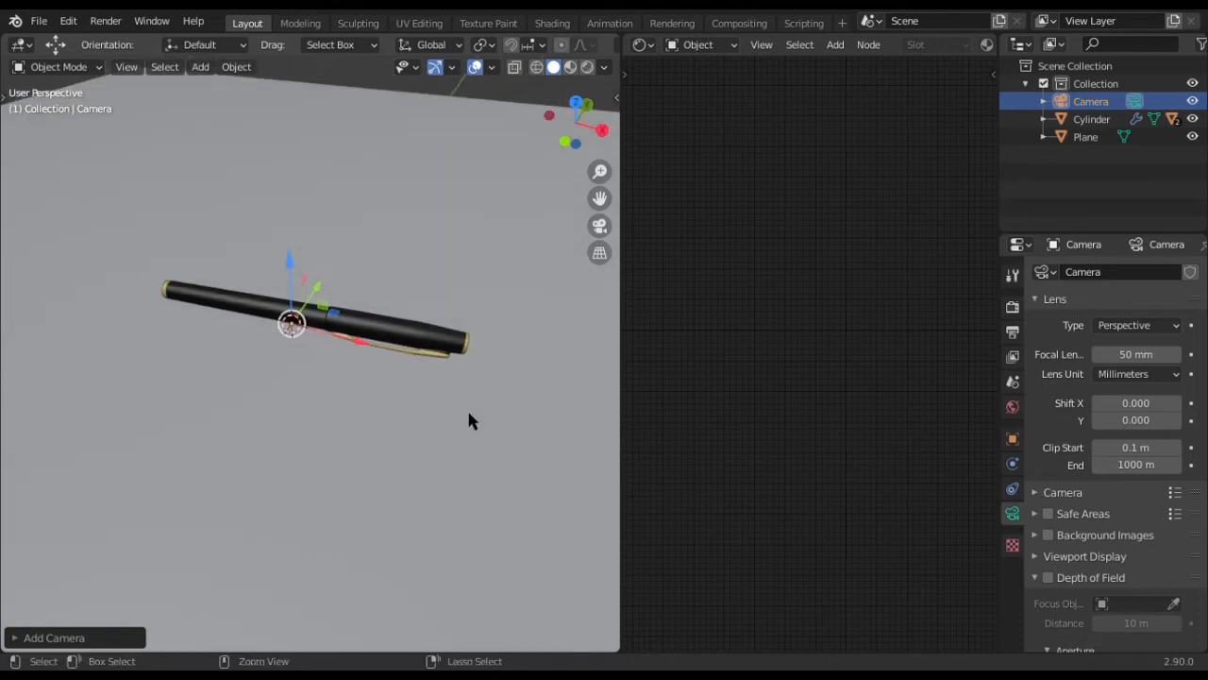
key(ctrl+alt+KP_0)
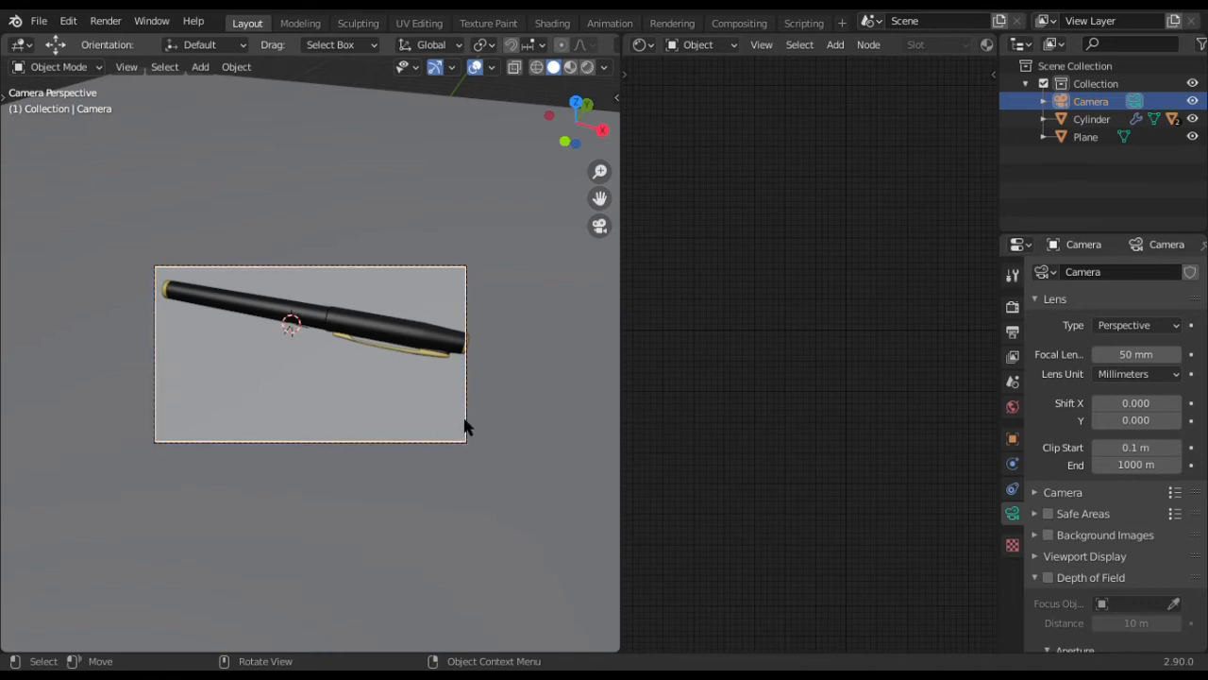
Turn on the Camera to View lock in the 3D viewport's view settings
key(n)
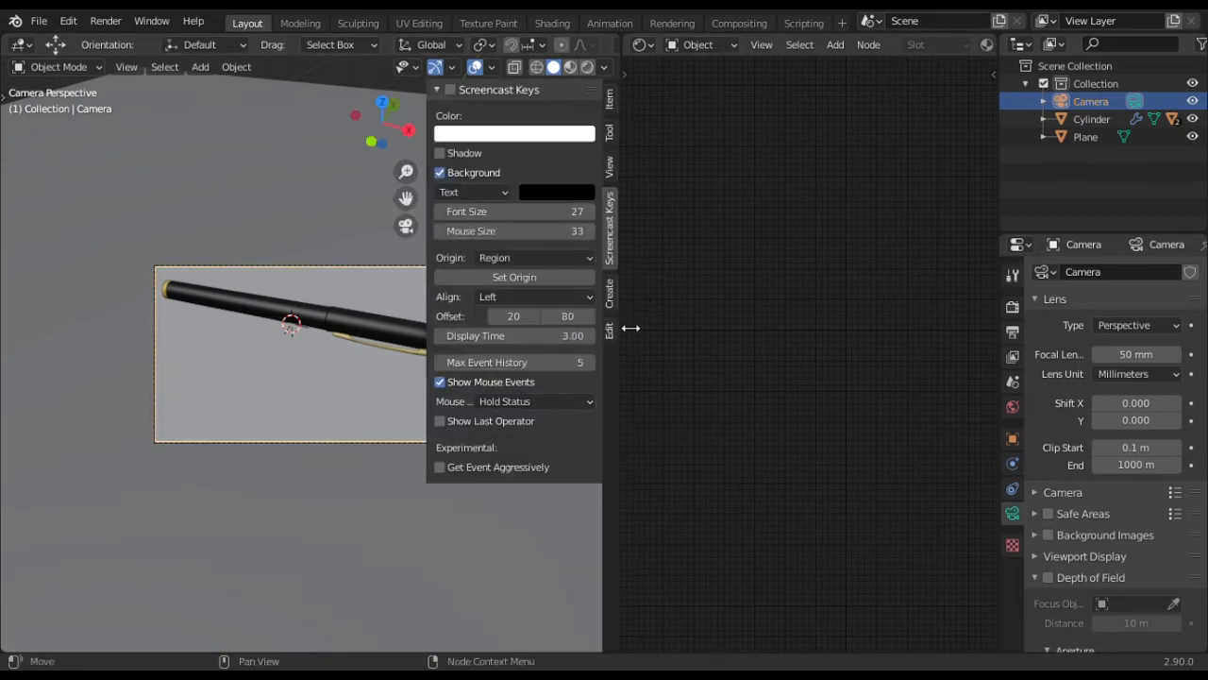
click(610, 167)
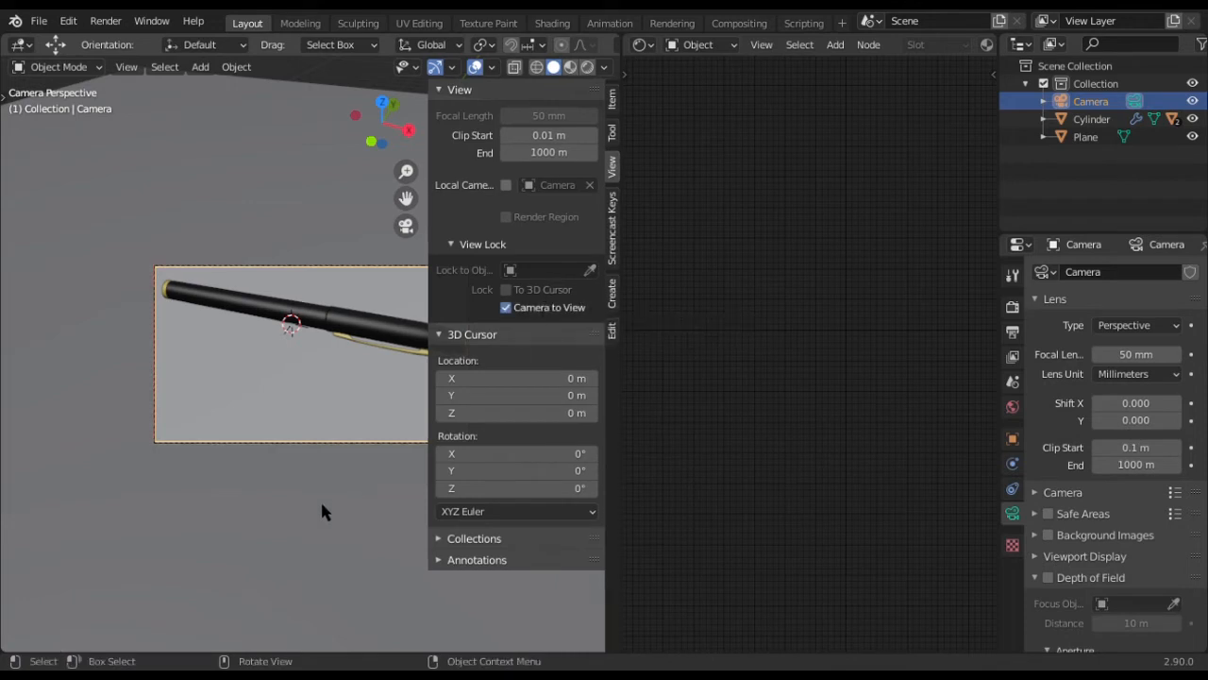
key(n)
Reframe the camera so the whole pen lies inside the frame, and widen the 3D viewport over the shader editor
scroll(358, 415, down, 2)
mouse_move(371, 380)
middle_down()
mouse_move(346, 400)
mouse_move(395, 403)
mouse_move(363, 383)
mouse_move(405, 391)
mouse_move(396, 371)
mouse_move(339, 393)
mouse_move(362, 396)
middle_up()
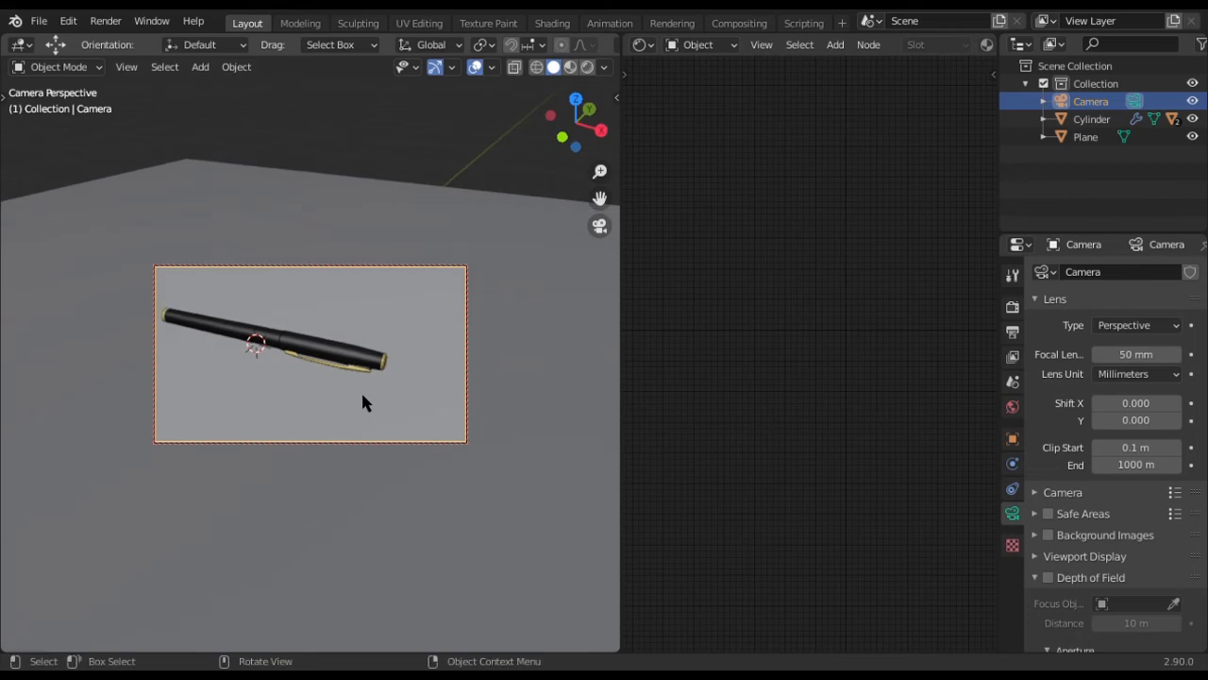
middle_drag(329, 400, 379, 373)
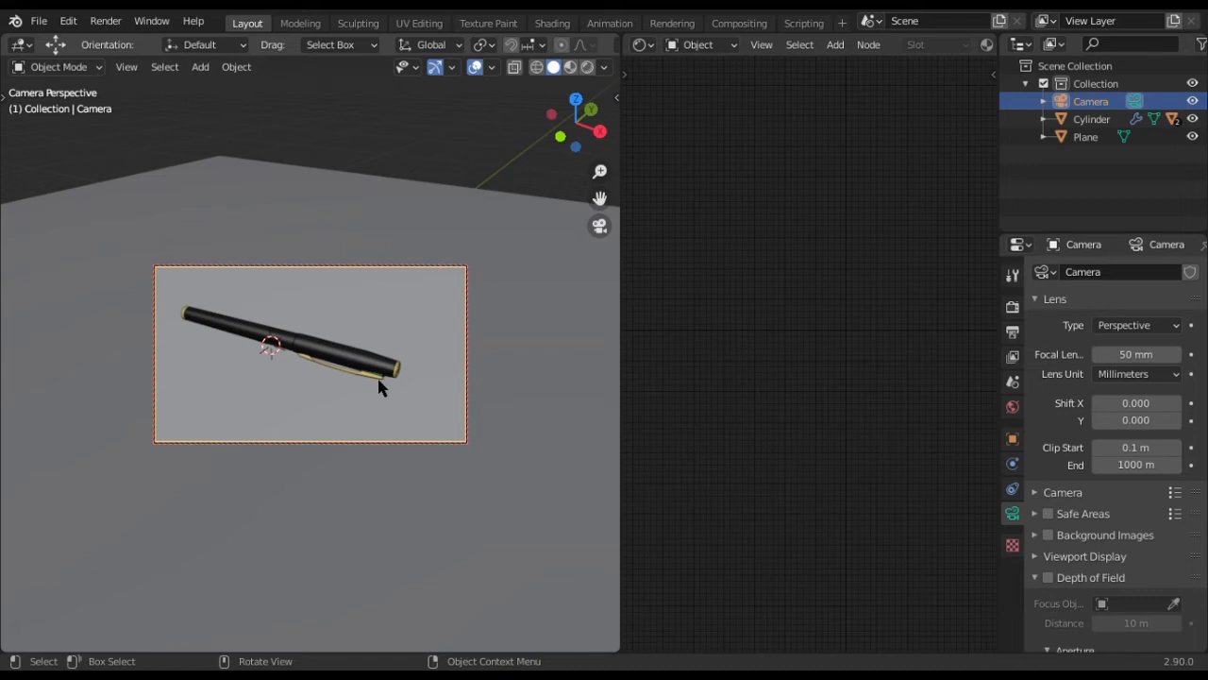
mouse_move(376, 387)
middle_down()
mouse_move(405, 399)
mouse_move(391, 391)
middle_up()
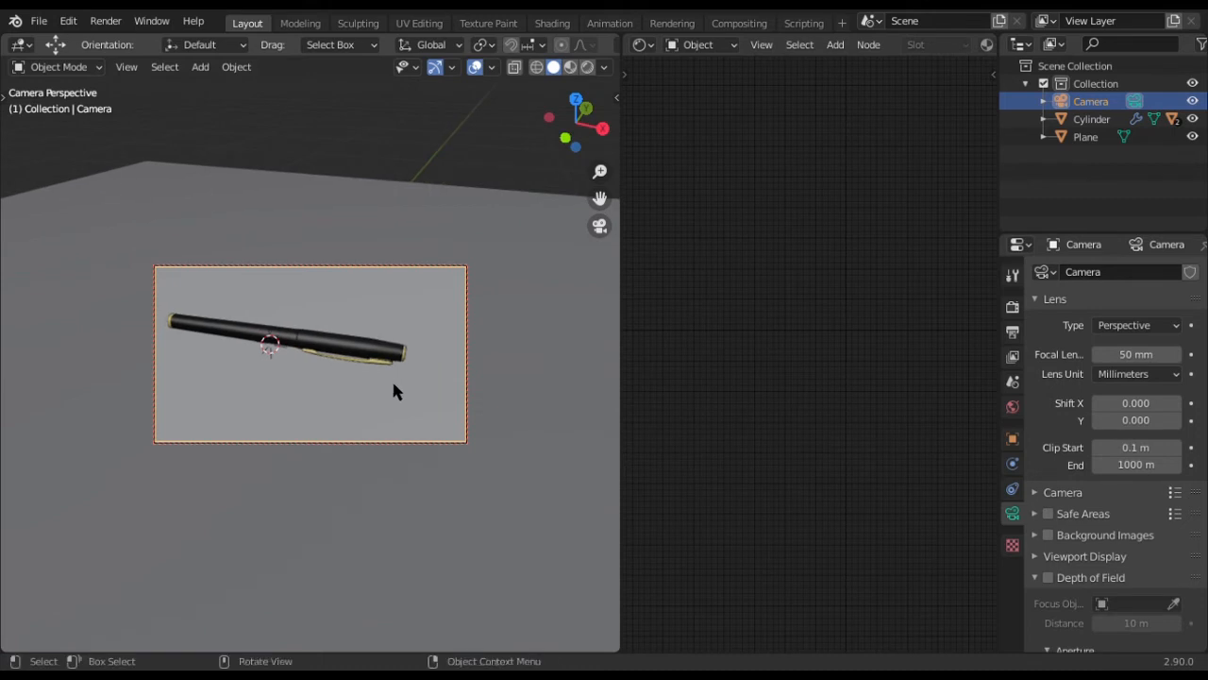
drag(623, 345, 968, 378)
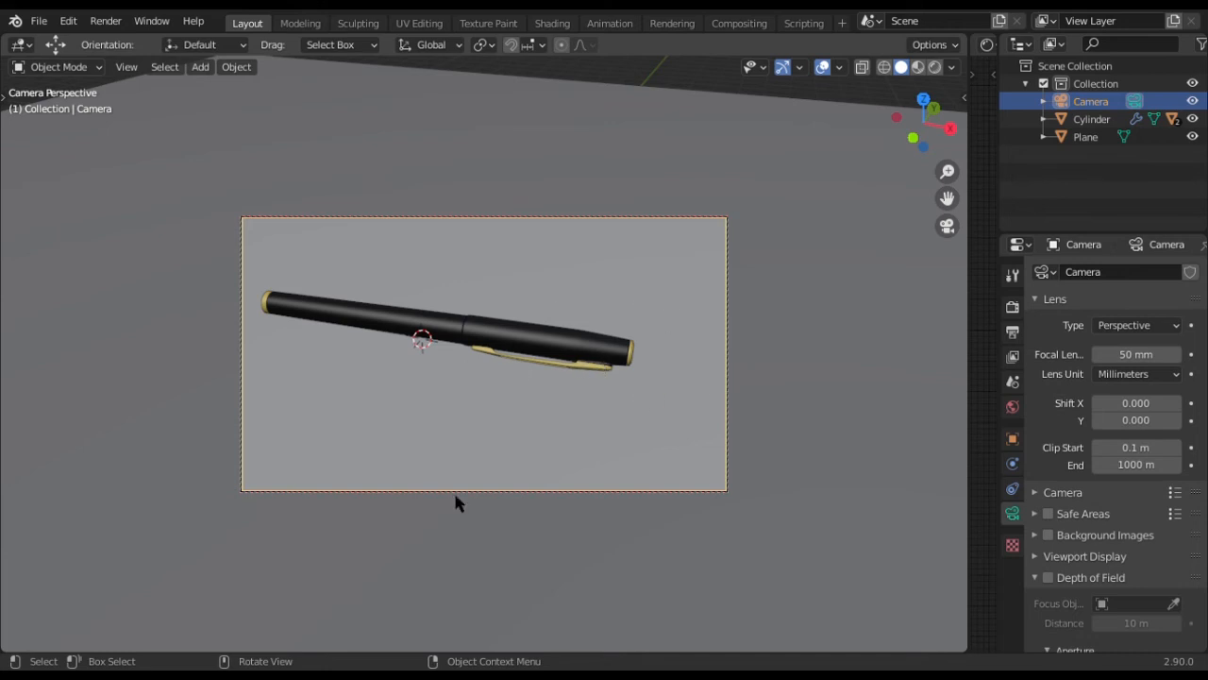
Split the 3D viewport horizontally, make the lower area a Timeline, and enlarge it slightly
drag(970, 647, 961, 591)
click(19, 603)
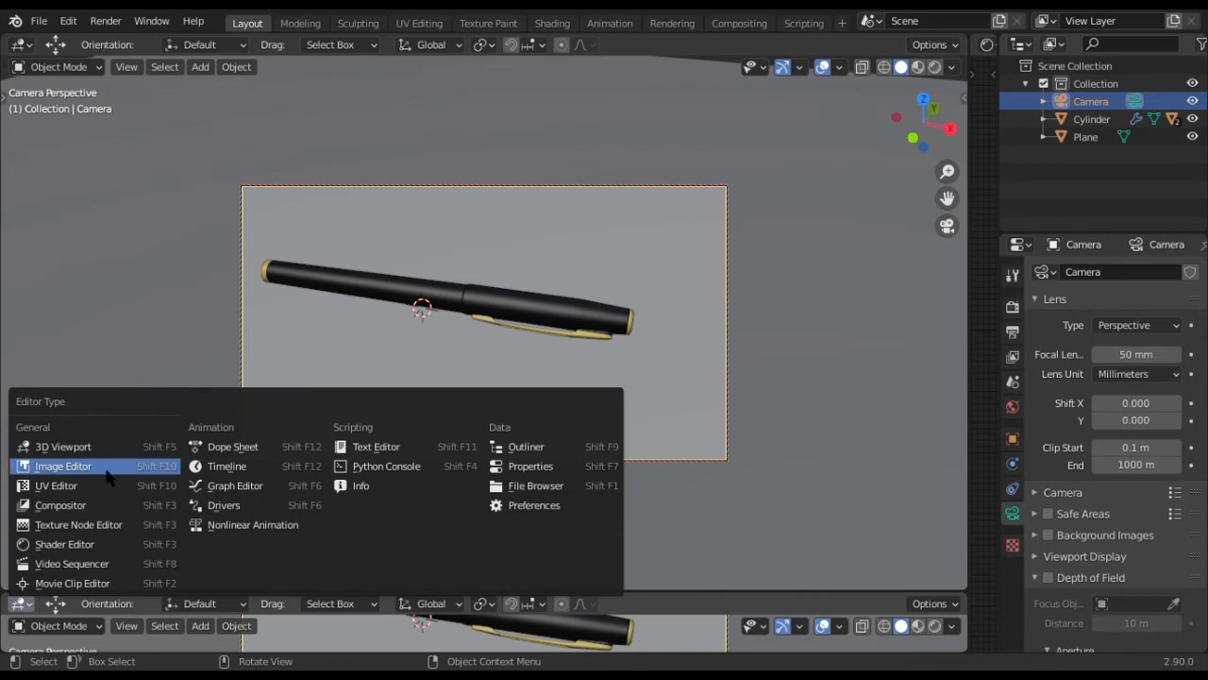
click(226, 466)
drag(533, 594, 534, 560)
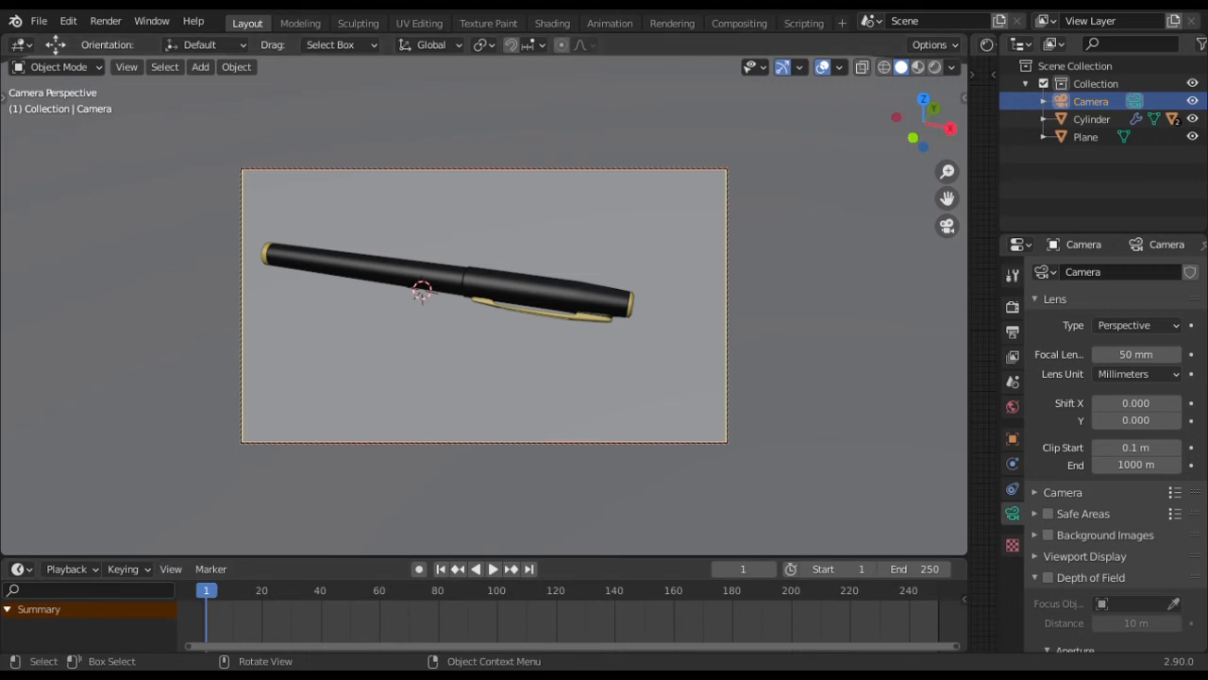
click(128, 67)
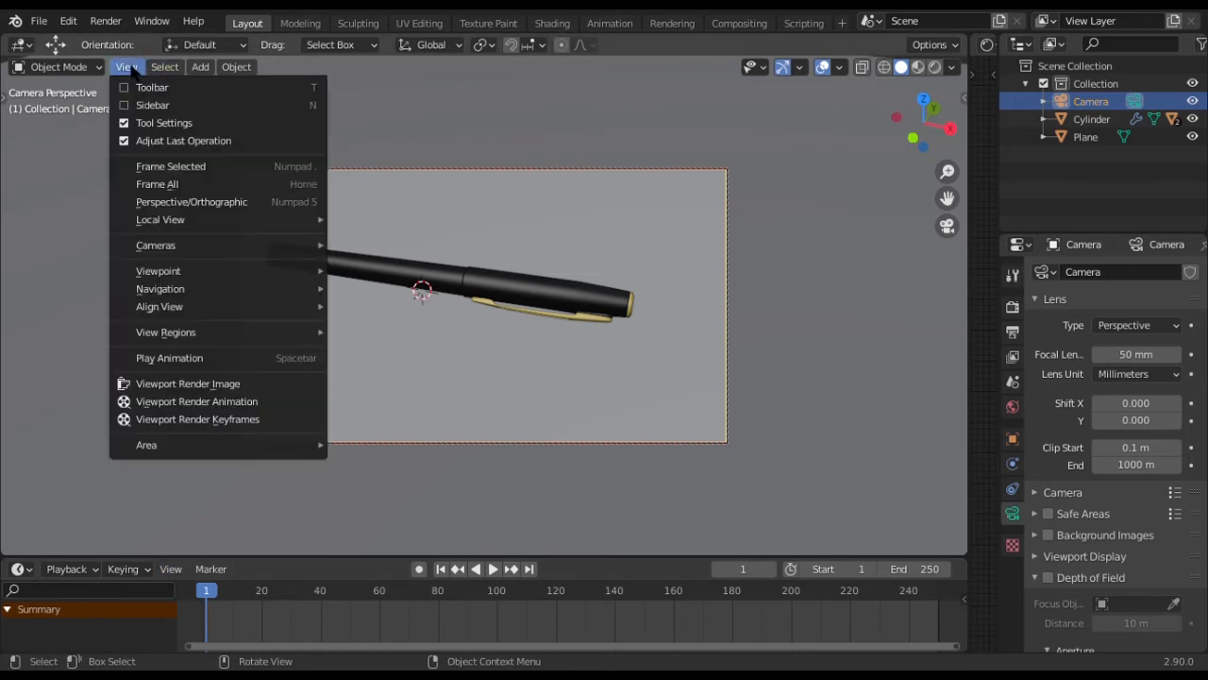
mouse_move(237, 289)
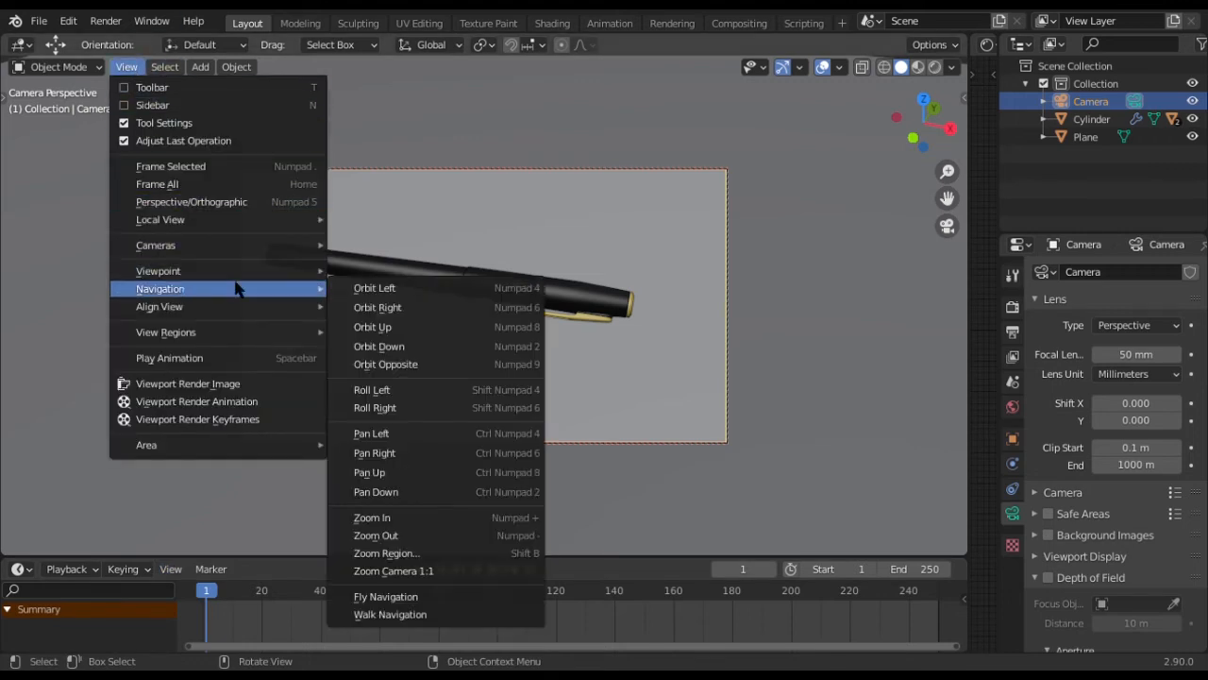
click(409, 619)
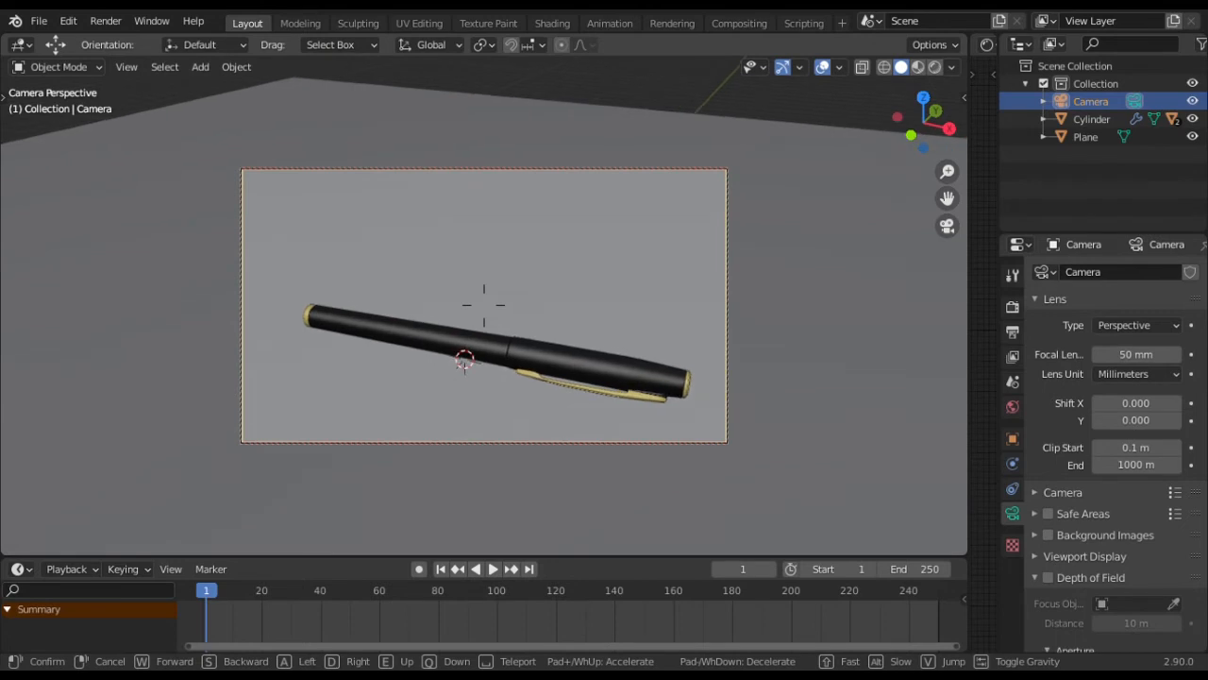
key(s)
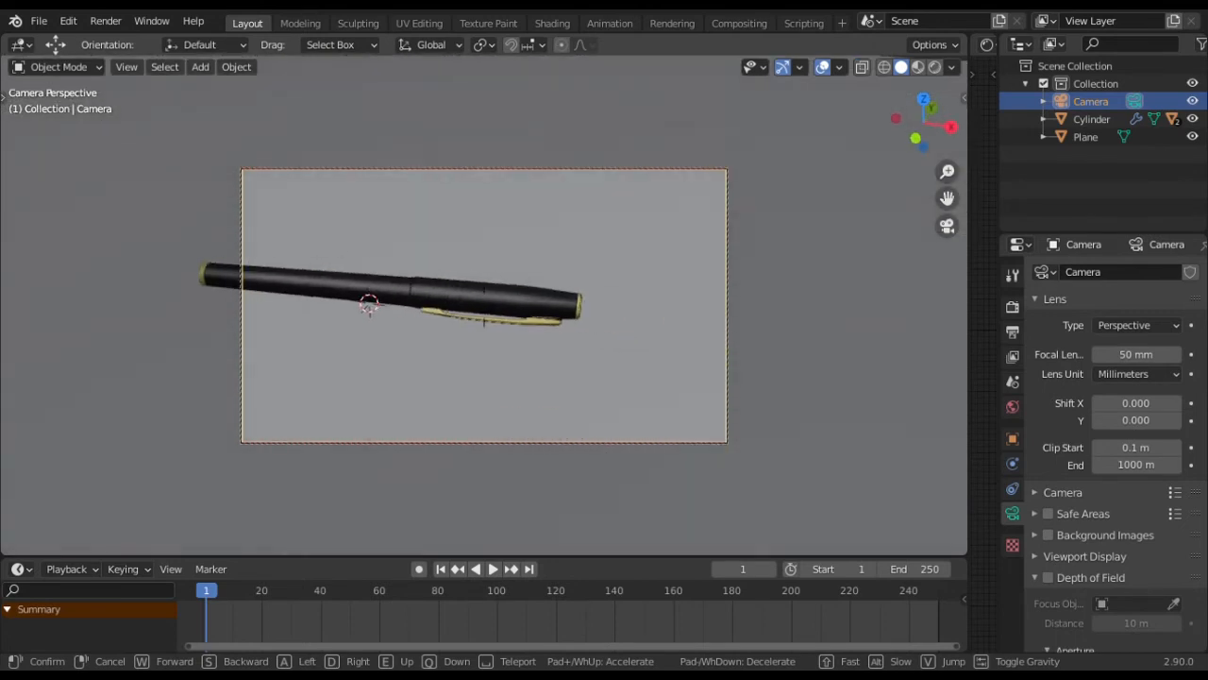
key(Escape)
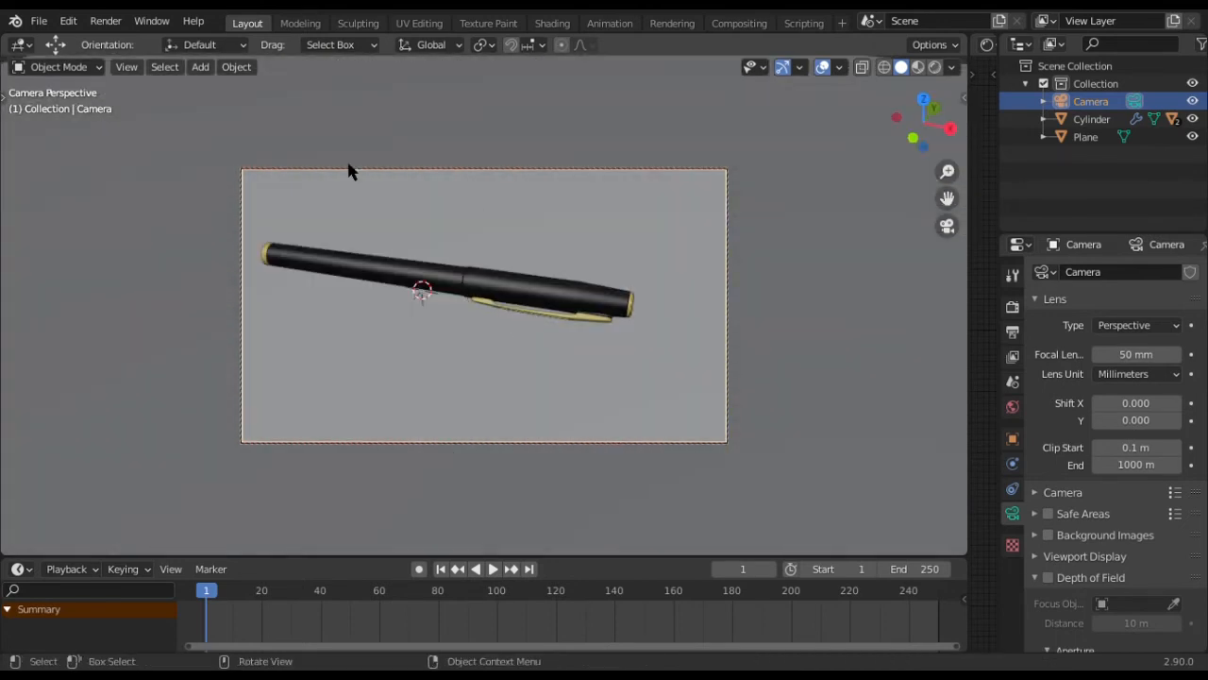
click(126, 67)
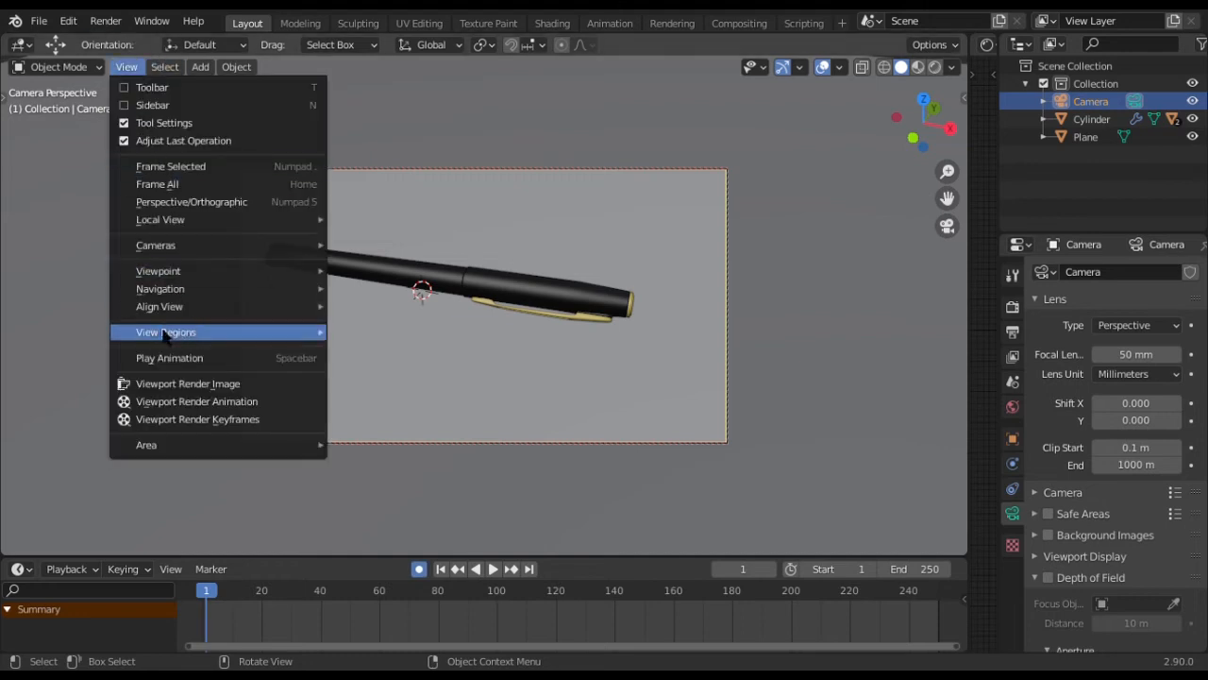
mouse_move(160, 293)
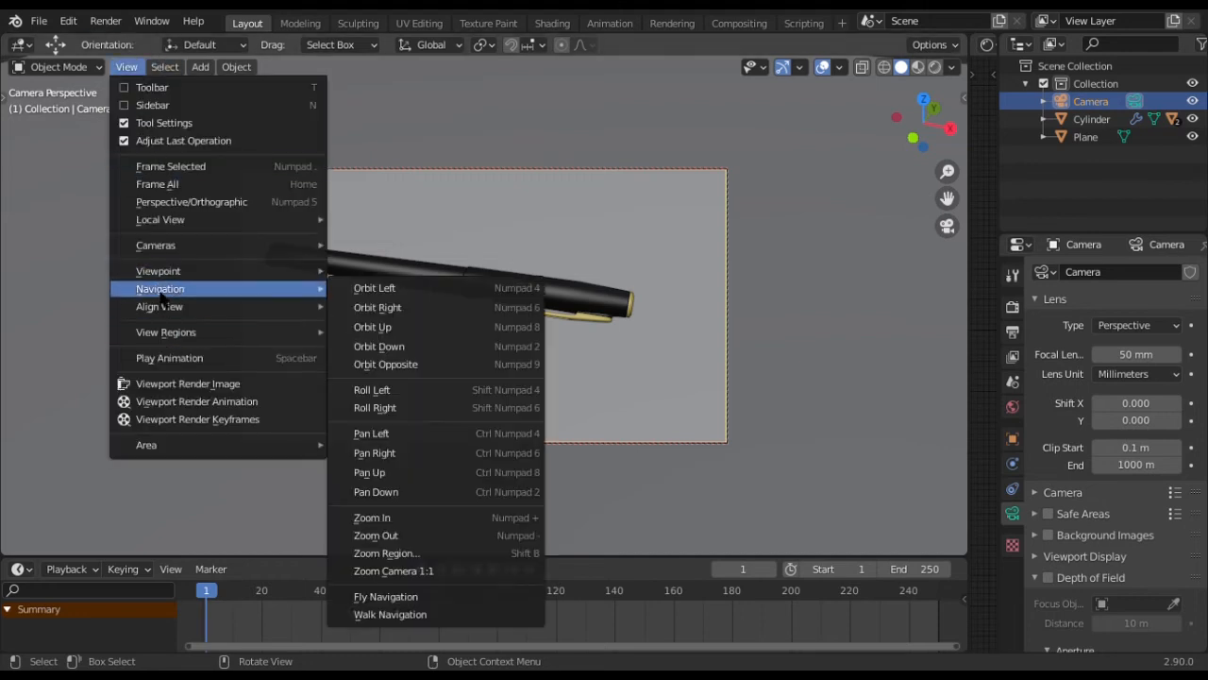
right_click(445, 615)
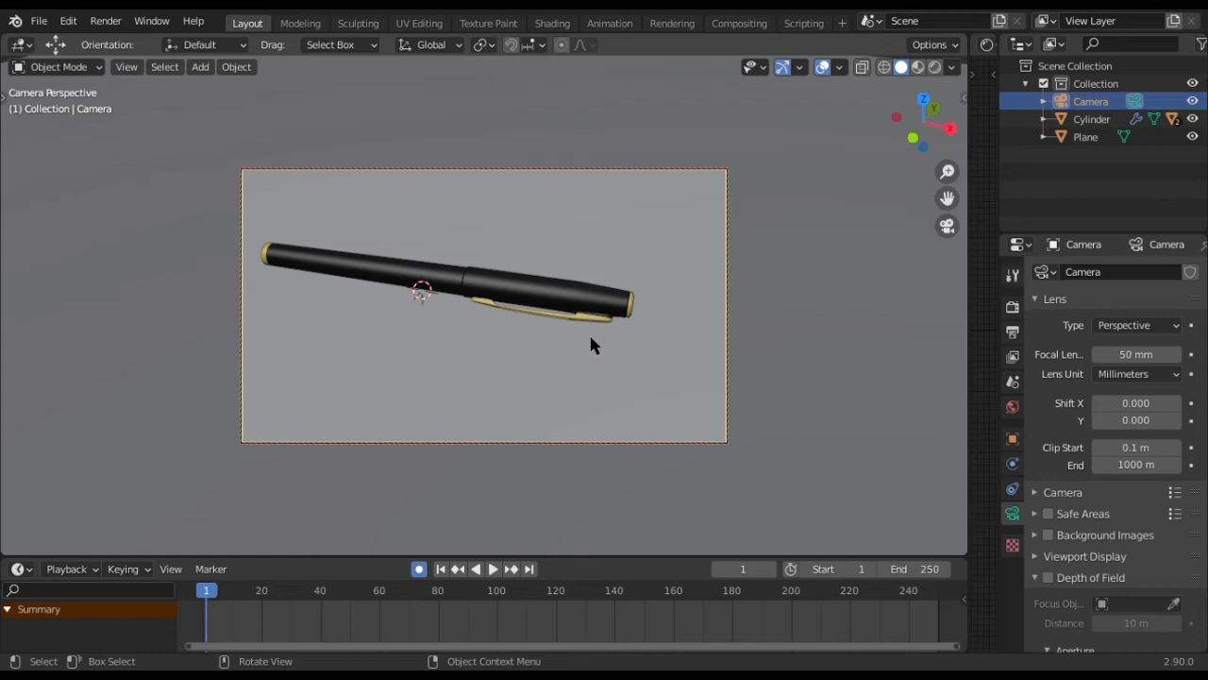
key(w)
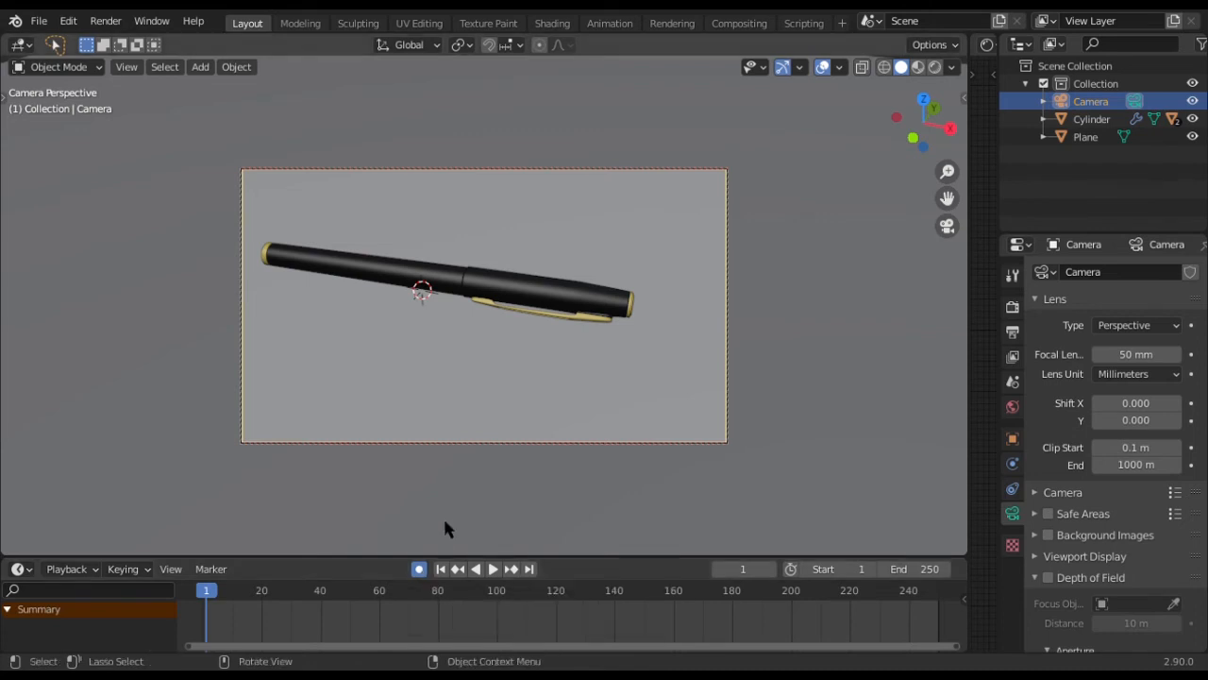
With auto keying on, record a walk-navigation camera move around the pen while the animation plays, and stop playback
key(space)
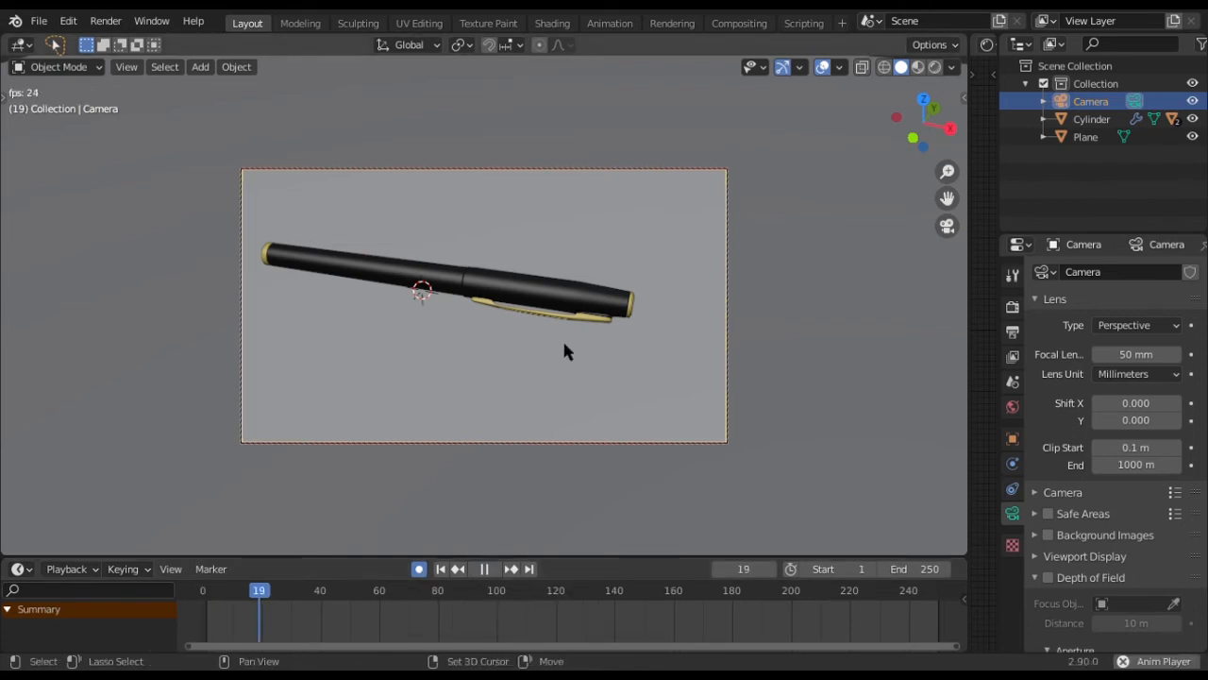
key(shift+grave)
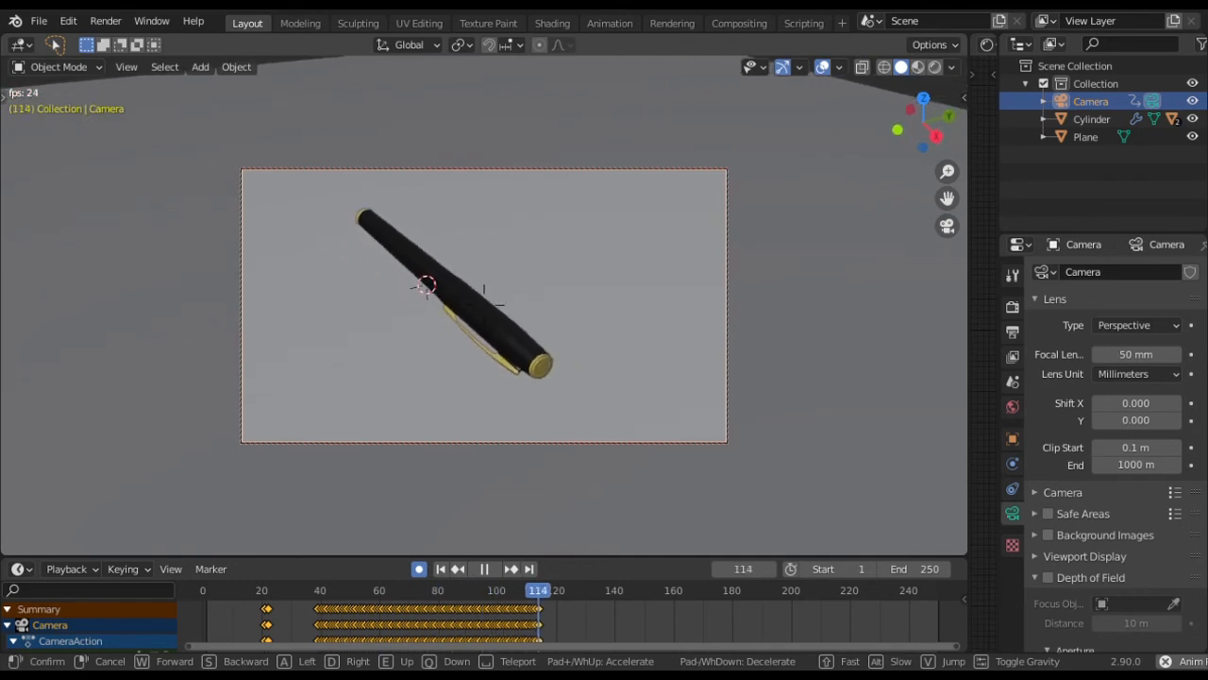
click(483, 300)
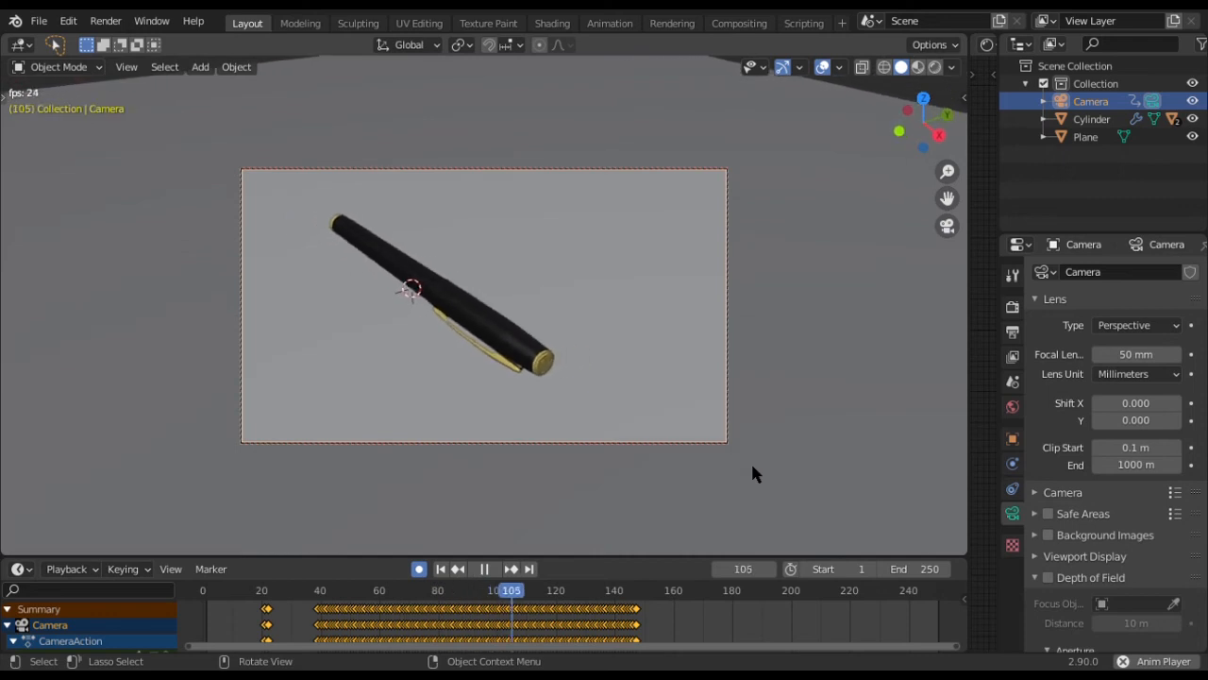
key(space)
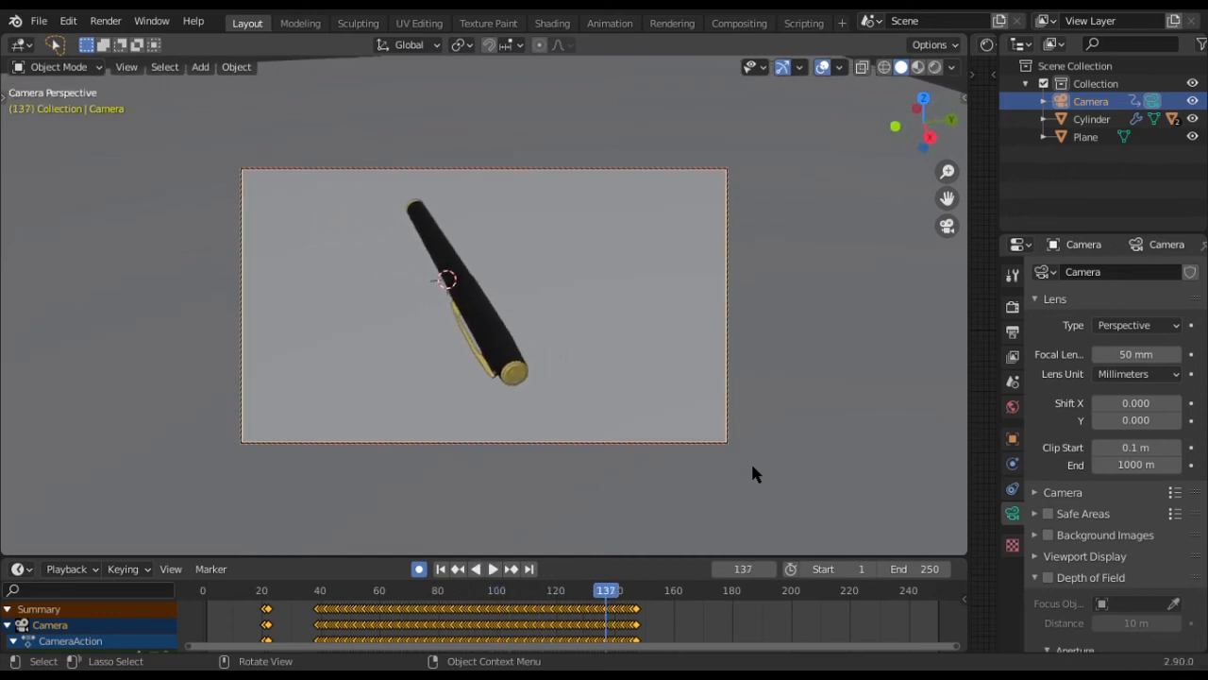
Step the playhead forward to frame 142 and delete the stray camera keyframes just past frame 20
key(Right)
key(Right)
key(Right)
key(Right)
key(Right)
drag(282, 600, 251, 642)
key(x)
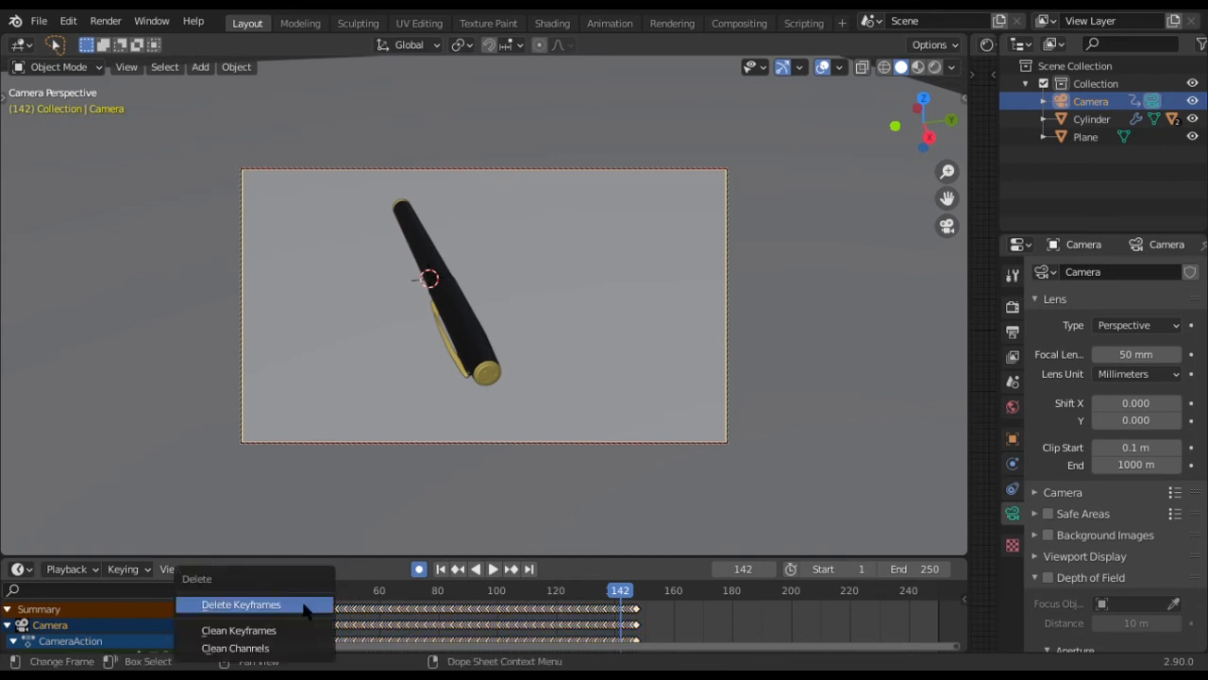
click(294, 609)
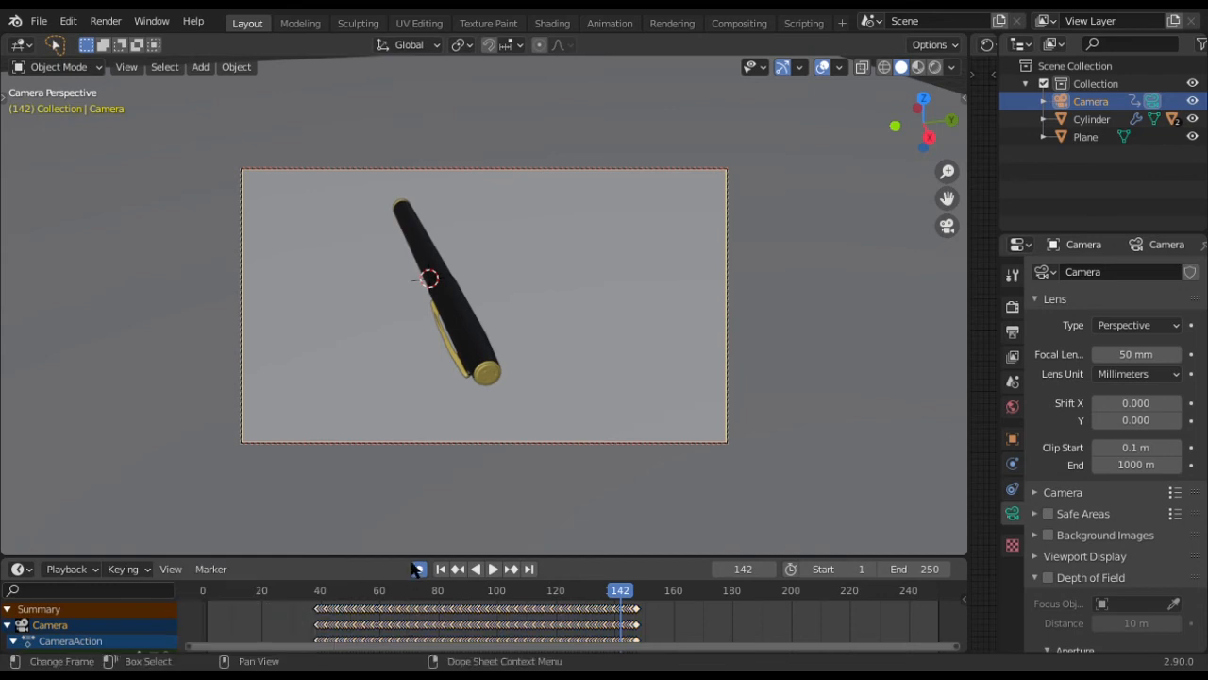
Enlarge the Timeline and turn the shader editor into a wider Graph Editor with a narrower channel list
drag(411, 558, 411, 428)
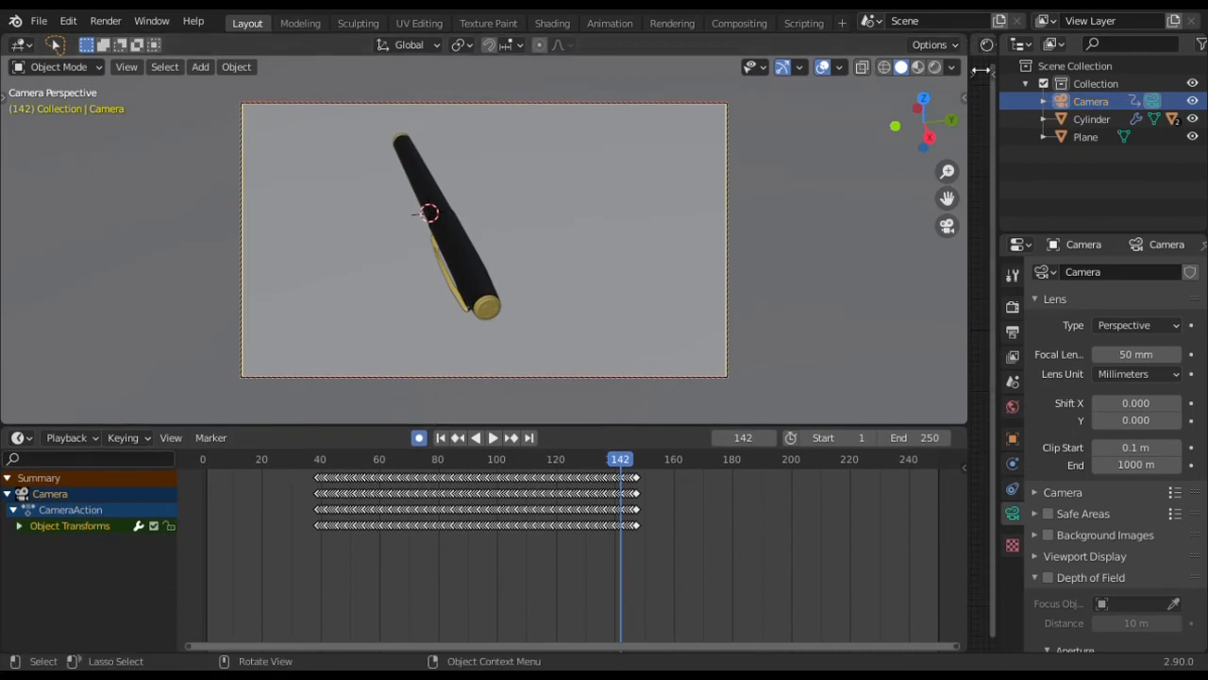
drag(974, 95, 732, 75)
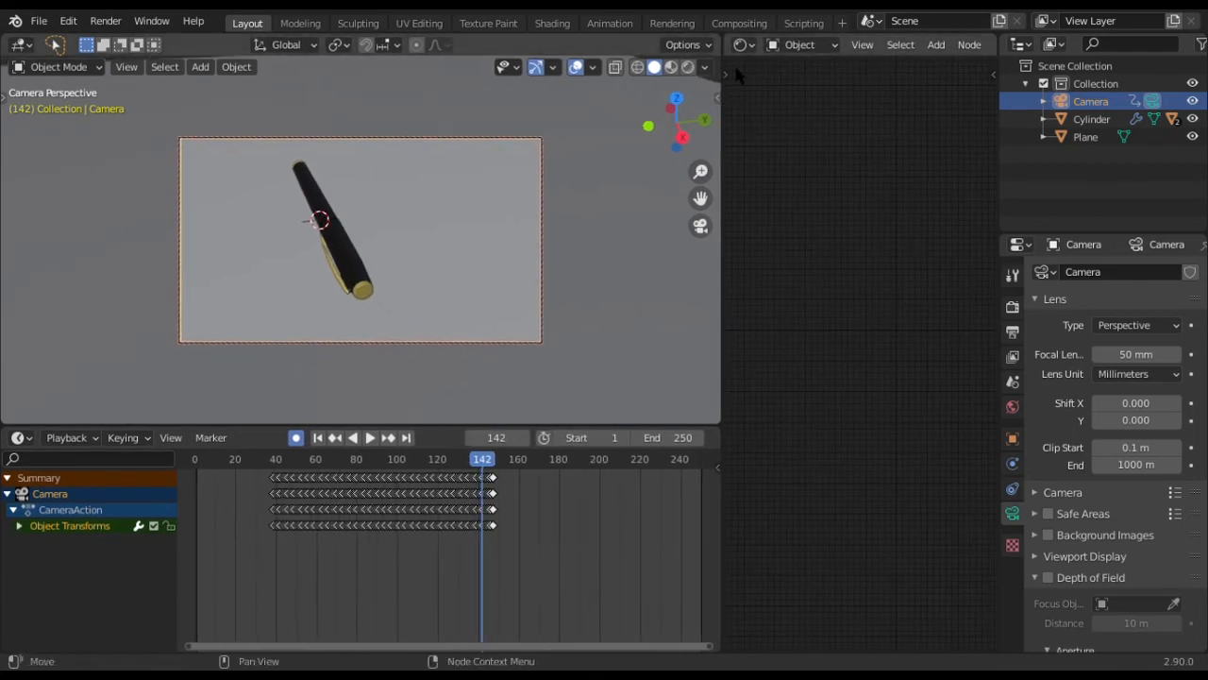
click(743, 44)
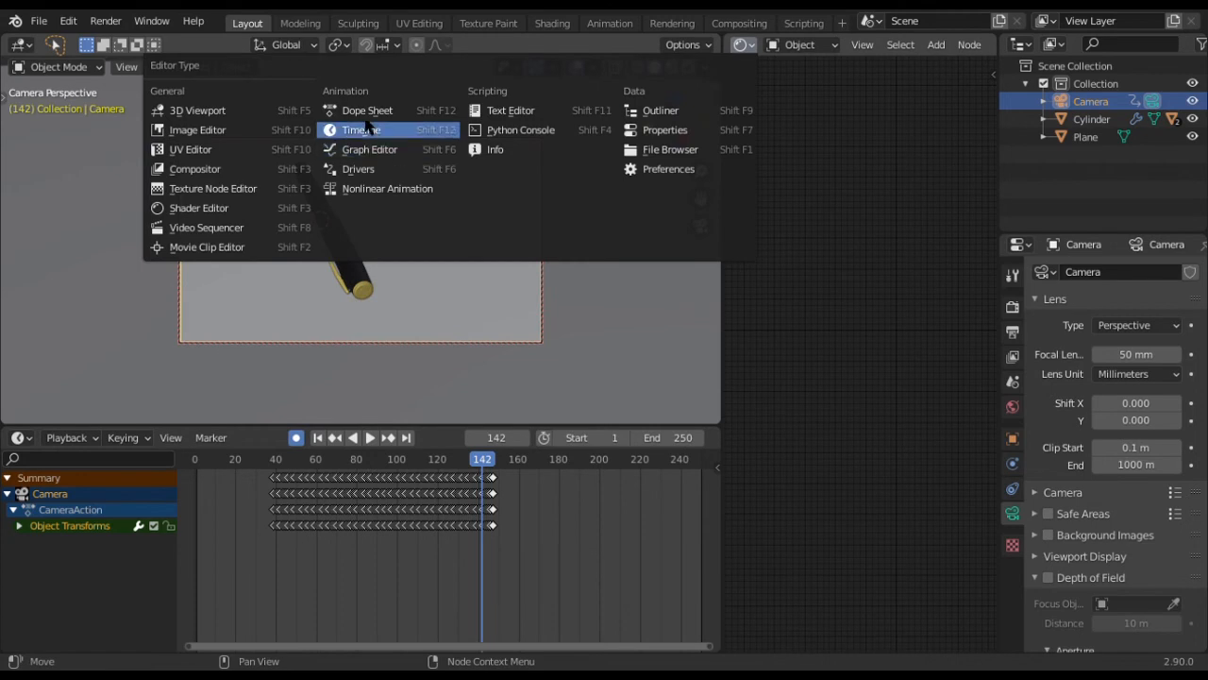
click(386, 151)
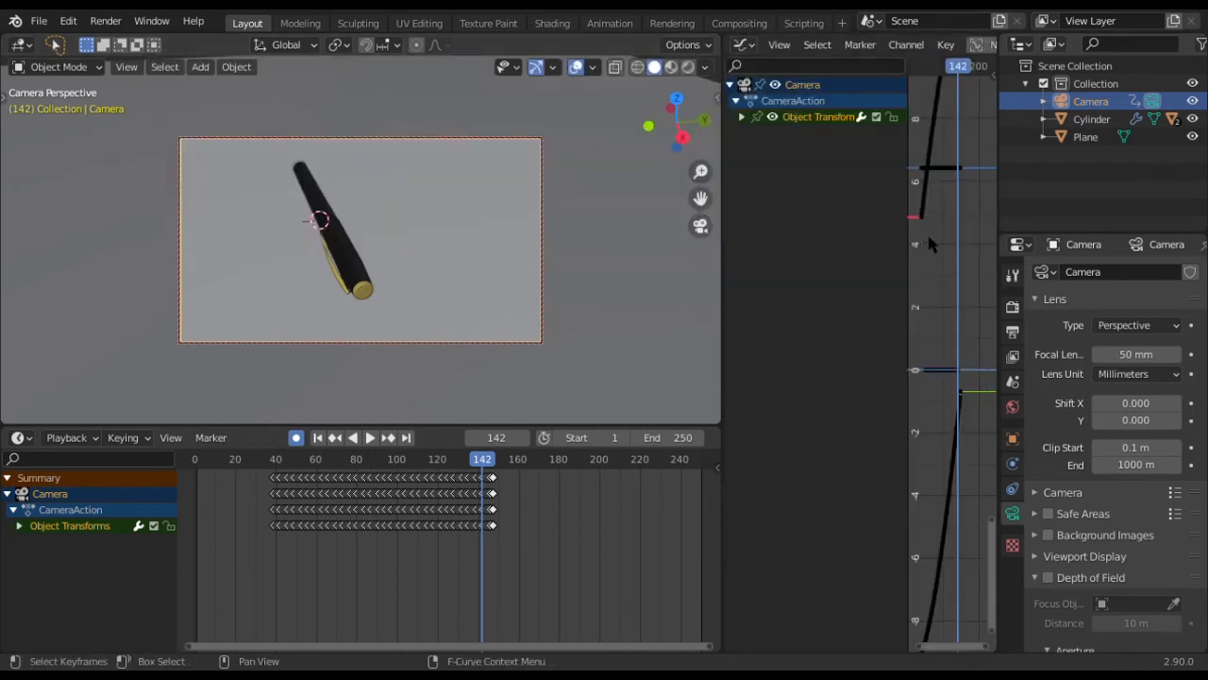
drag(916, 169, 815, 170)
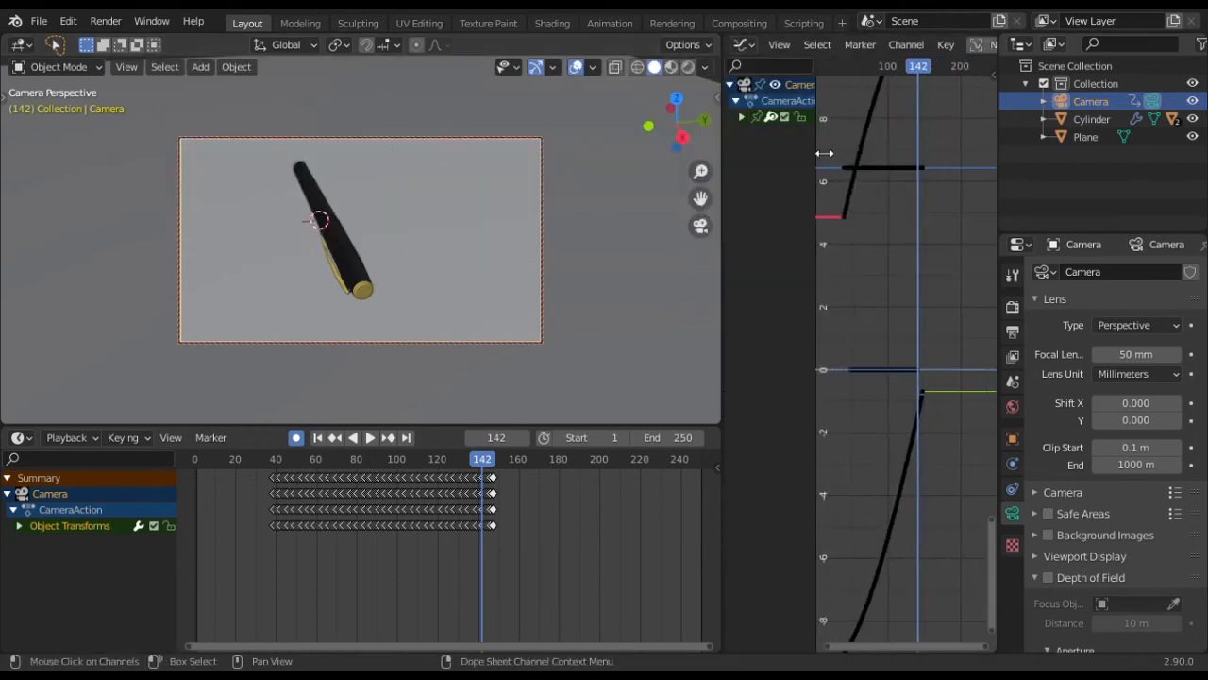
Select all keyframes on the camera's F-curves in the Graph Editor
scroll(928, 244, down, 5)
scroll(874, 262, up, 3)
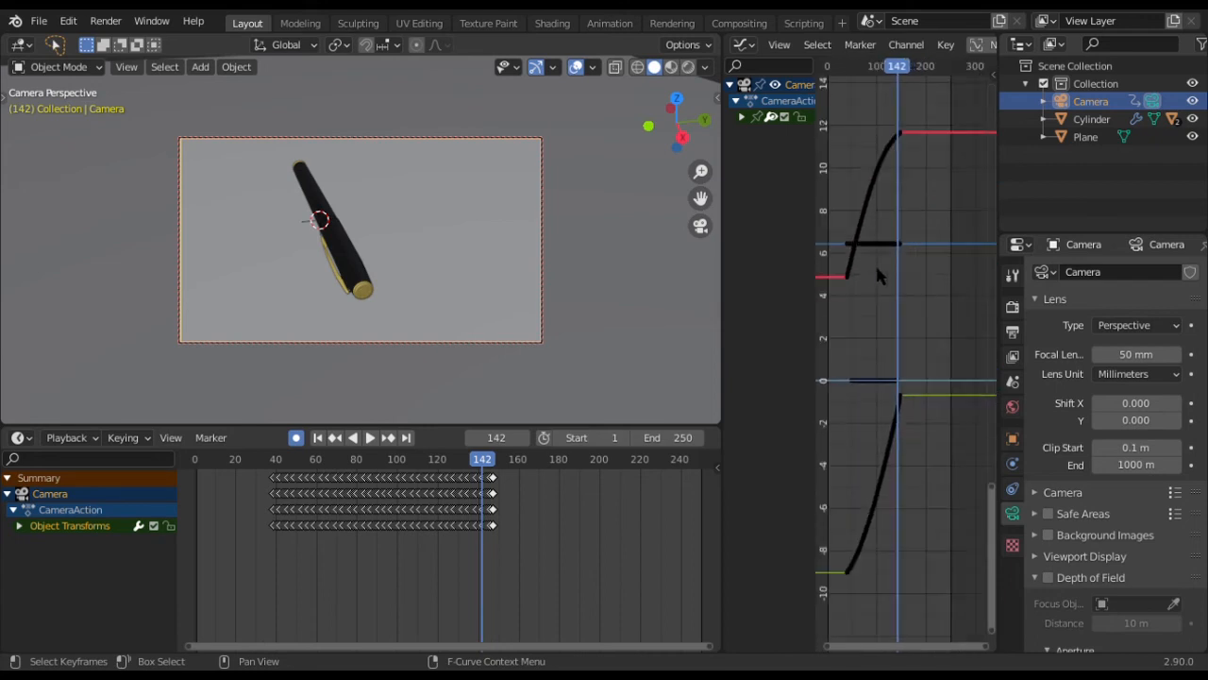
key(a)
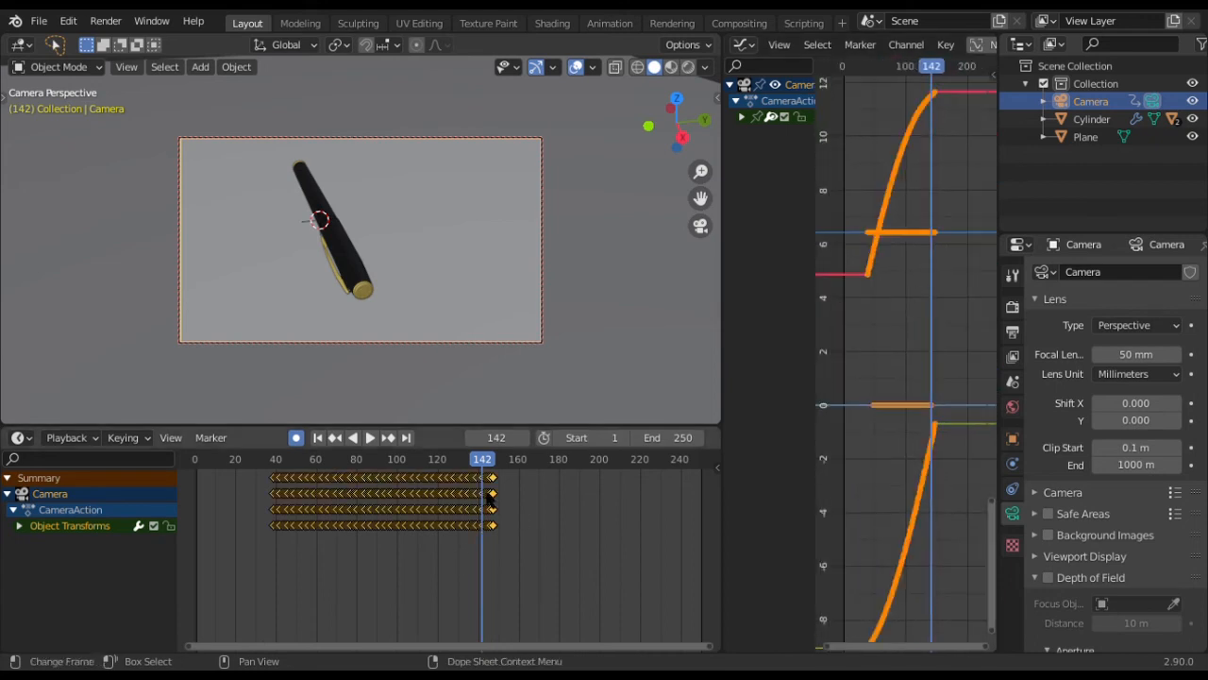
Examine the selected camera F-curves up close for bumps in the recorded motion
scroll(928, 304, up, 7)
scroll(908, 245, up, 1)
middle_drag(904, 203, 898, 437)
scroll(911, 349, up, 2)
middle_drag(928, 245, 916, 425)
scroll(938, 343, up, 2)
scroll(938, 345, up, 3)
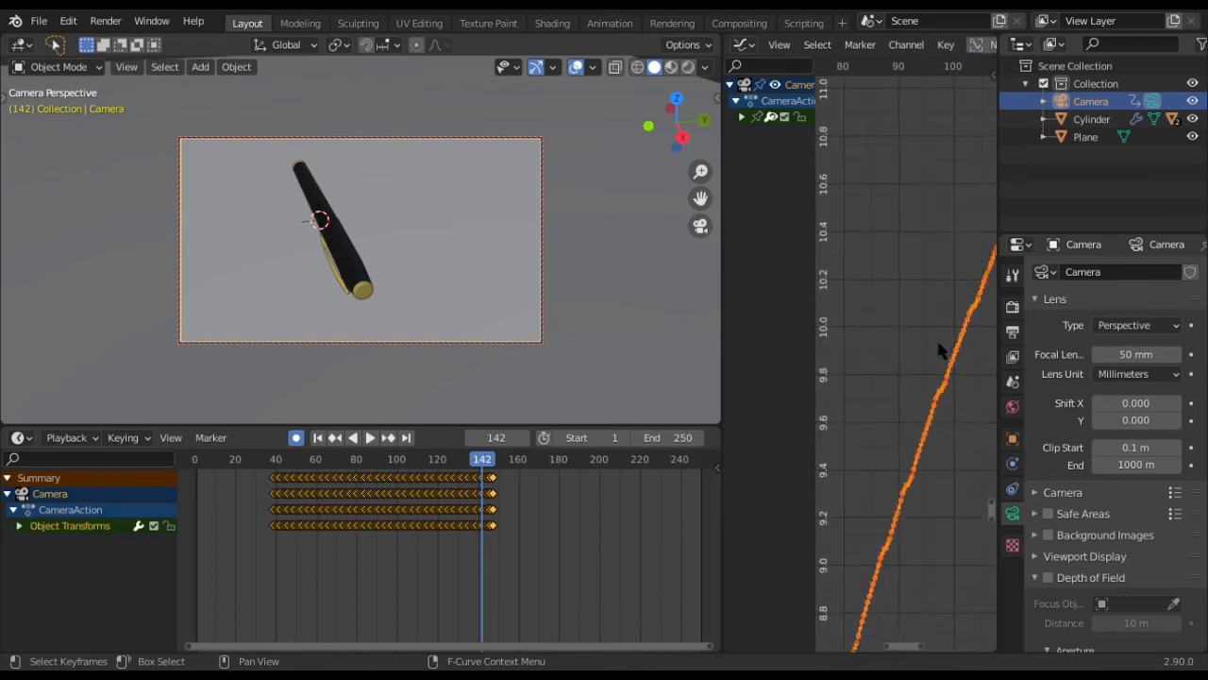
scroll(830, 350, down, 3)
scroll(923, 381, down, 6)
scroll(948, 384, down, 3)
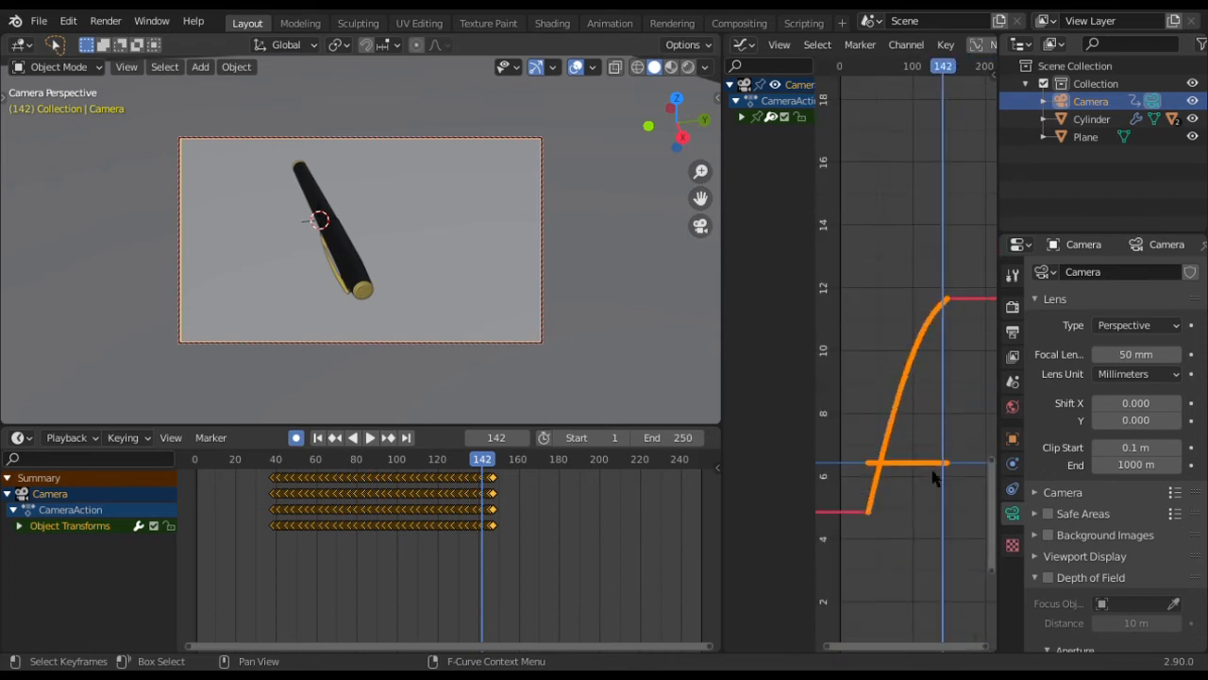
middle_drag(931, 472, 940, 154)
scroll(929, 261, down, 11)
middle_drag(929, 340, 920, 309)
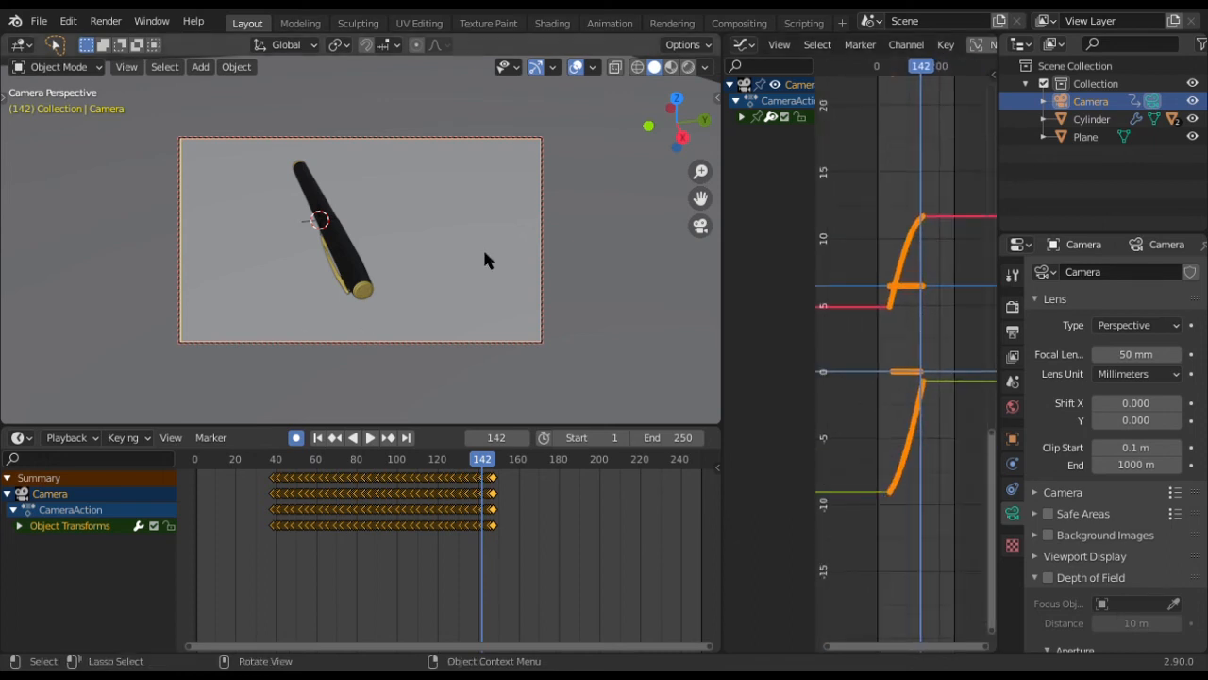
key(n)
key(n)
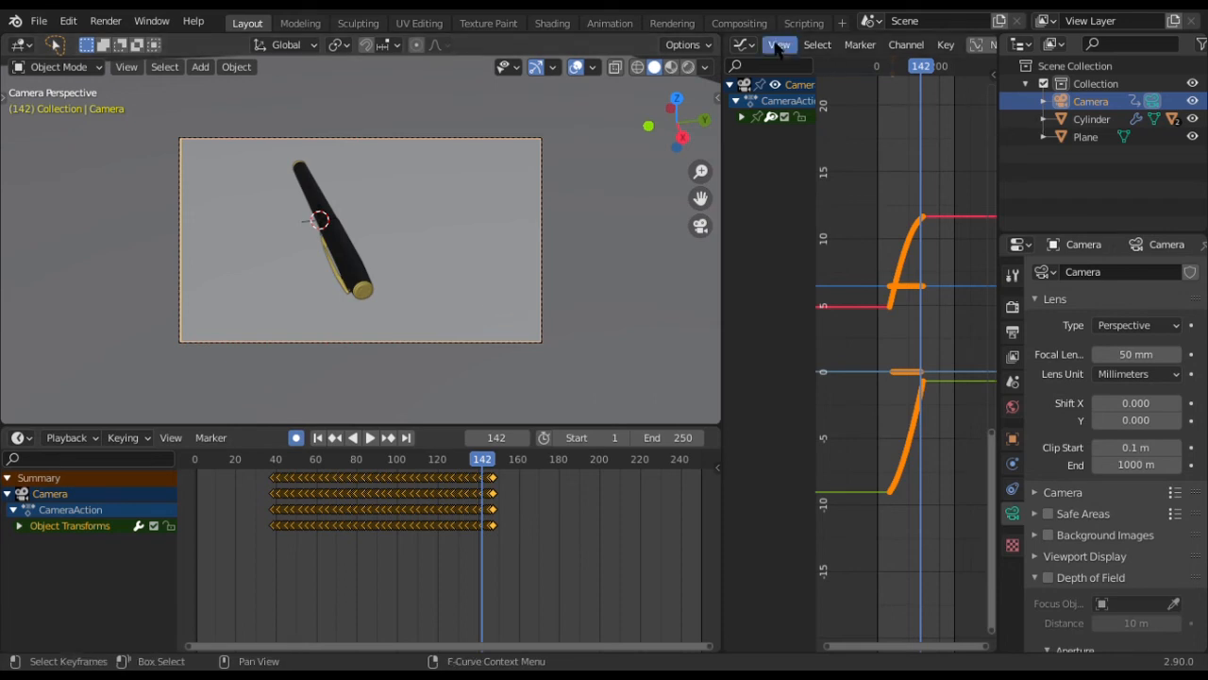
Apply Smooth Keys to all the selected camera keyframes
scroll(850, 49, down, 4)
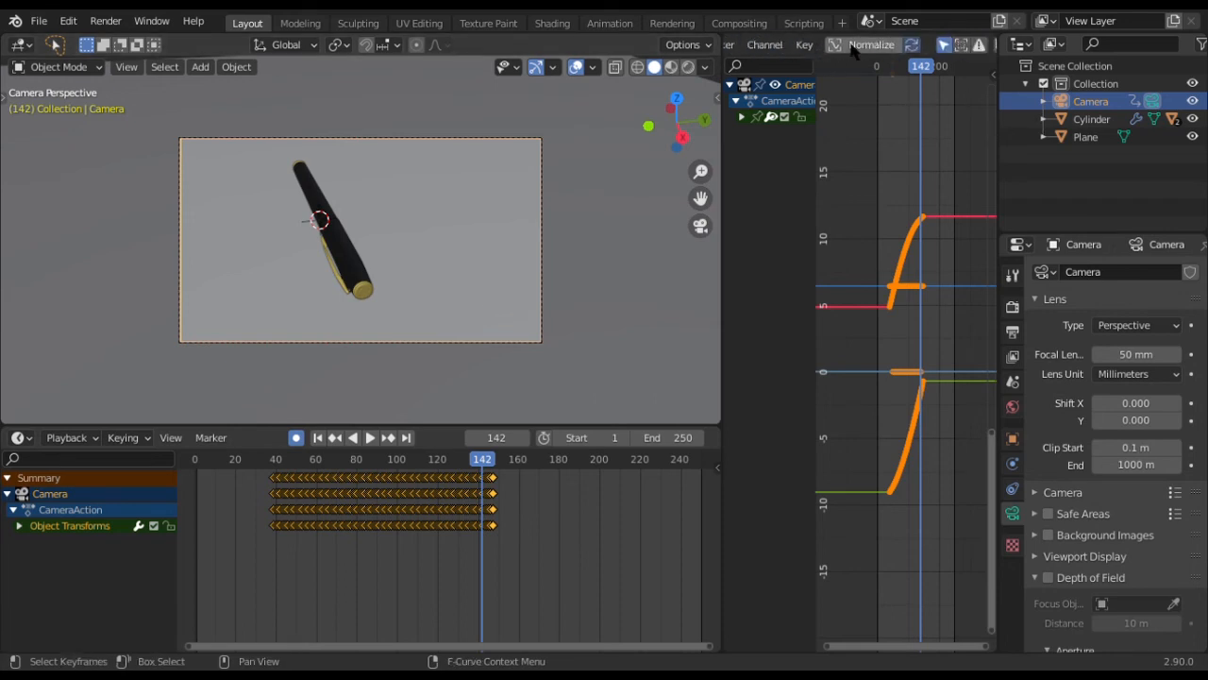
scroll(854, 49, up, 4)
click(878, 47)
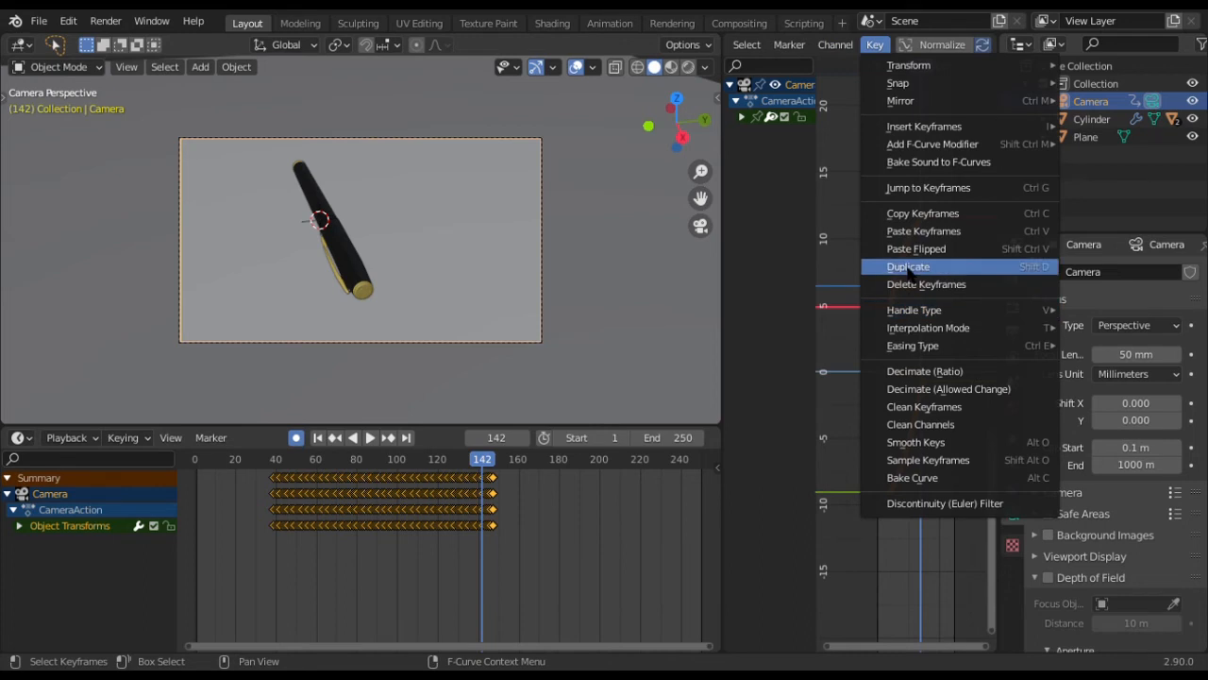
click(926, 461)
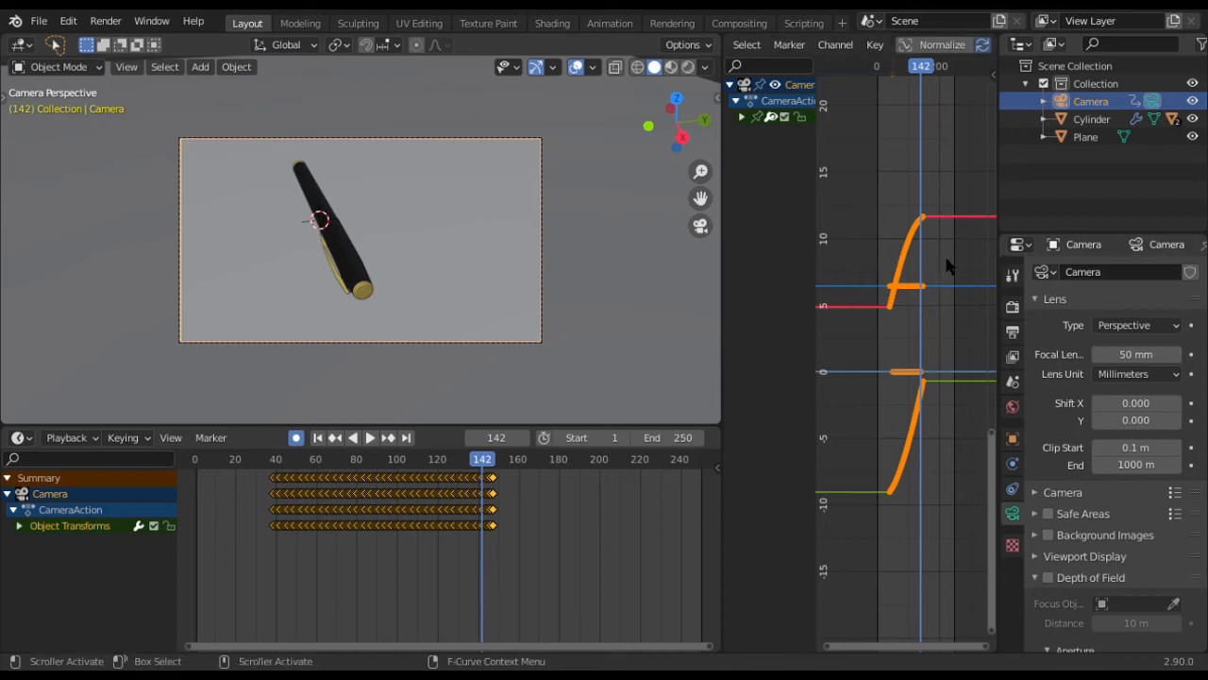
middle_drag(925, 283, 906, 286)
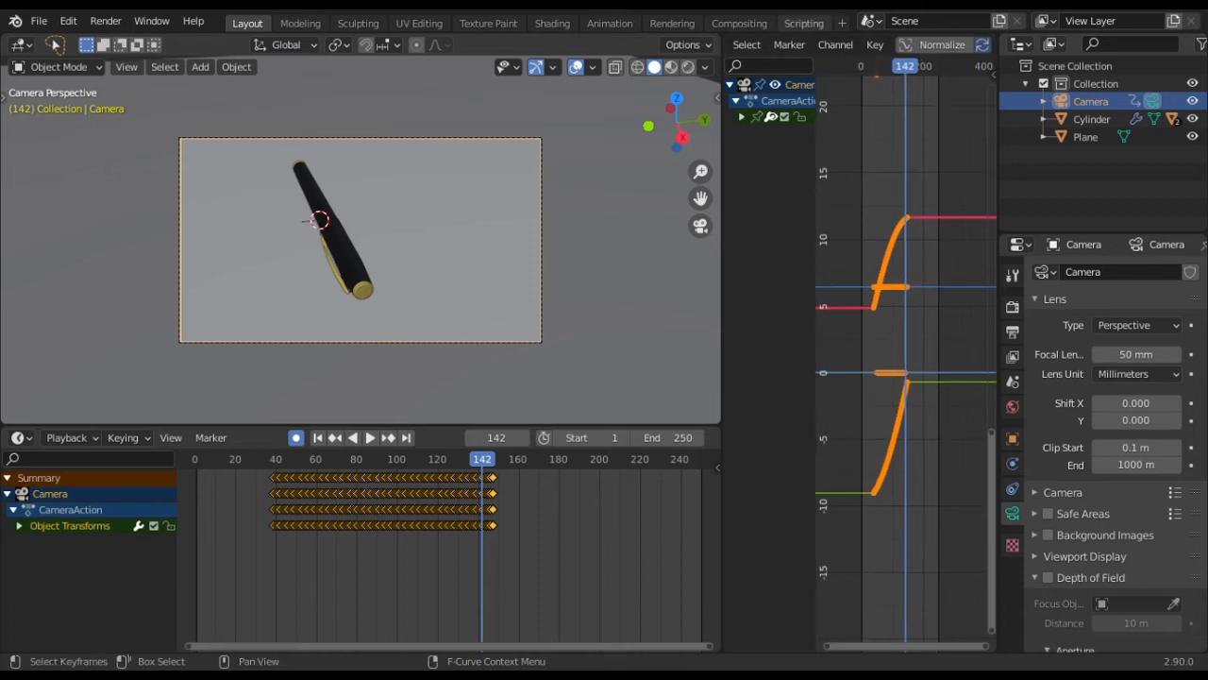
click(875, 45)
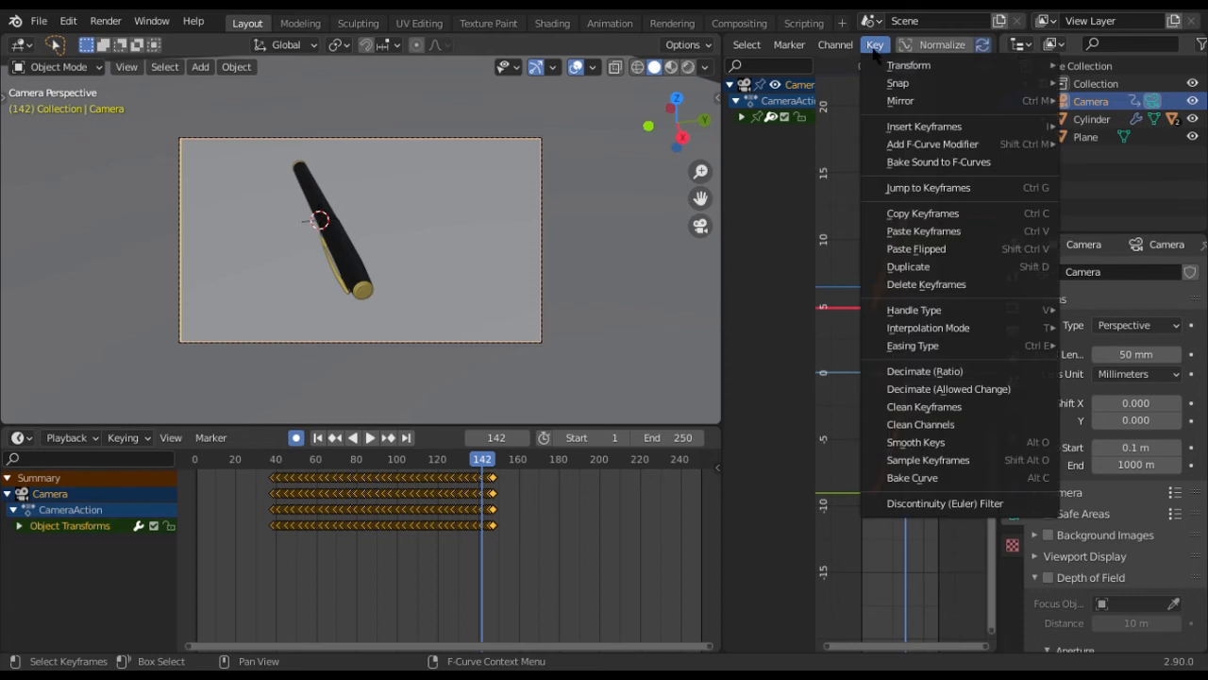
click(937, 442)
Run Smooth Keys eight more times on all the selected camera keyframes in the Graph Editor
scroll(932, 249, up, 11)
middle_drag(869, 157, 912, 405)
scroll(912, 404, up, 10)
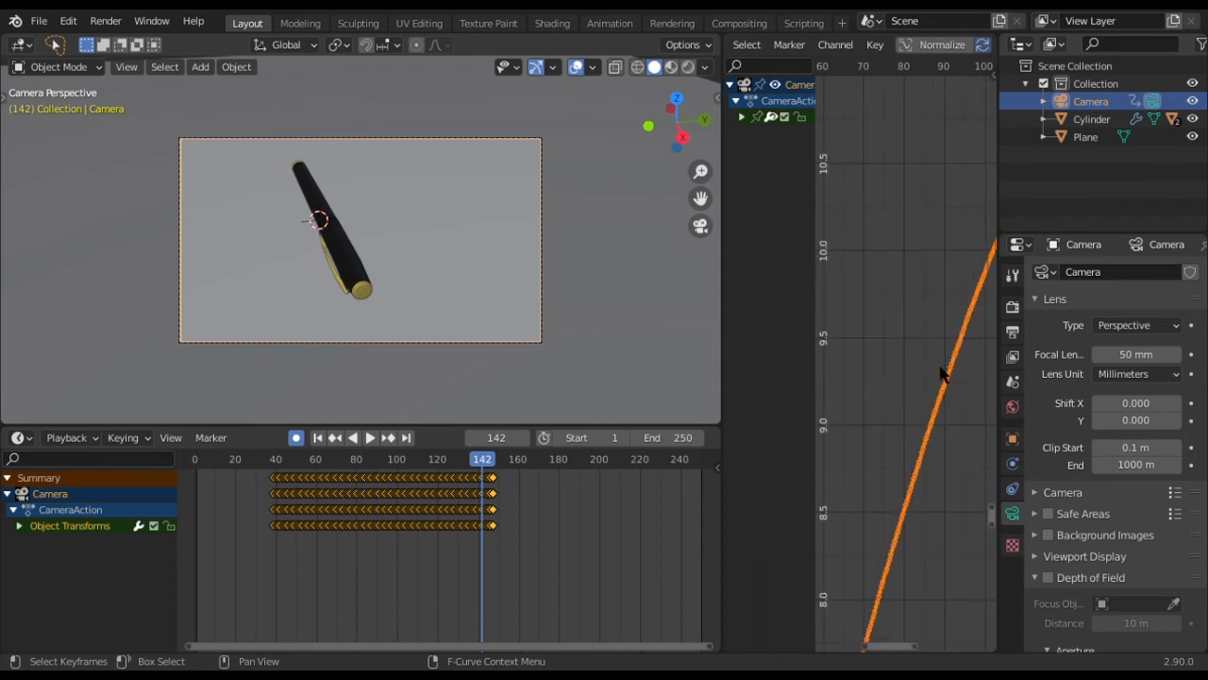
scroll(878, 336, up, 8)
click(875, 46)
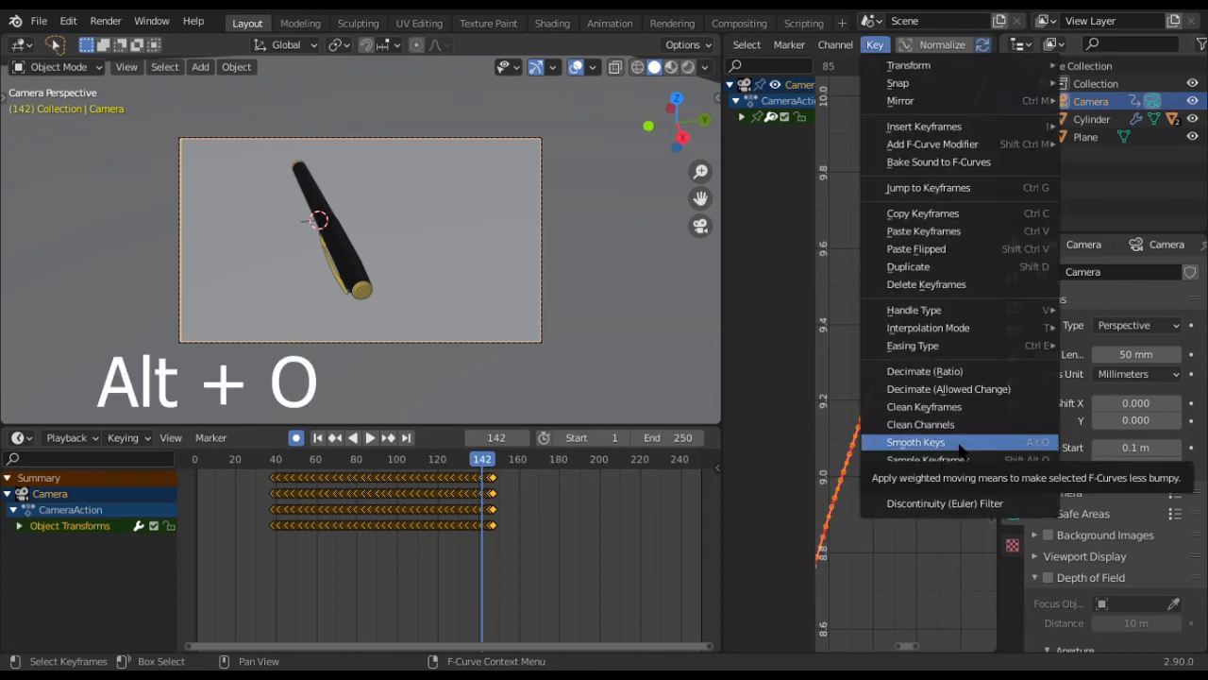
click(960, 441)
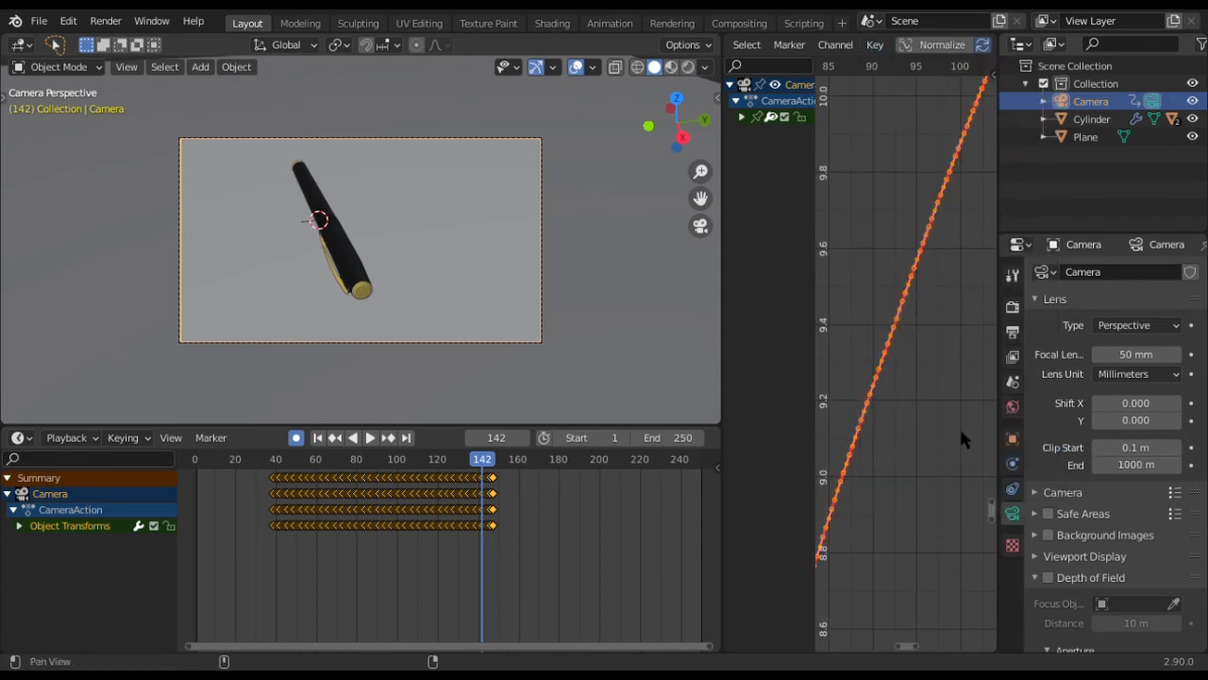
key(alt+o)
key(alt+o)
key(alt+o)
key(alt+o)
key(alt+o)
key(alt+o)
key(alt+o)
scroll(944, 409, down, 6)
scroll(944, 409, down, 6)
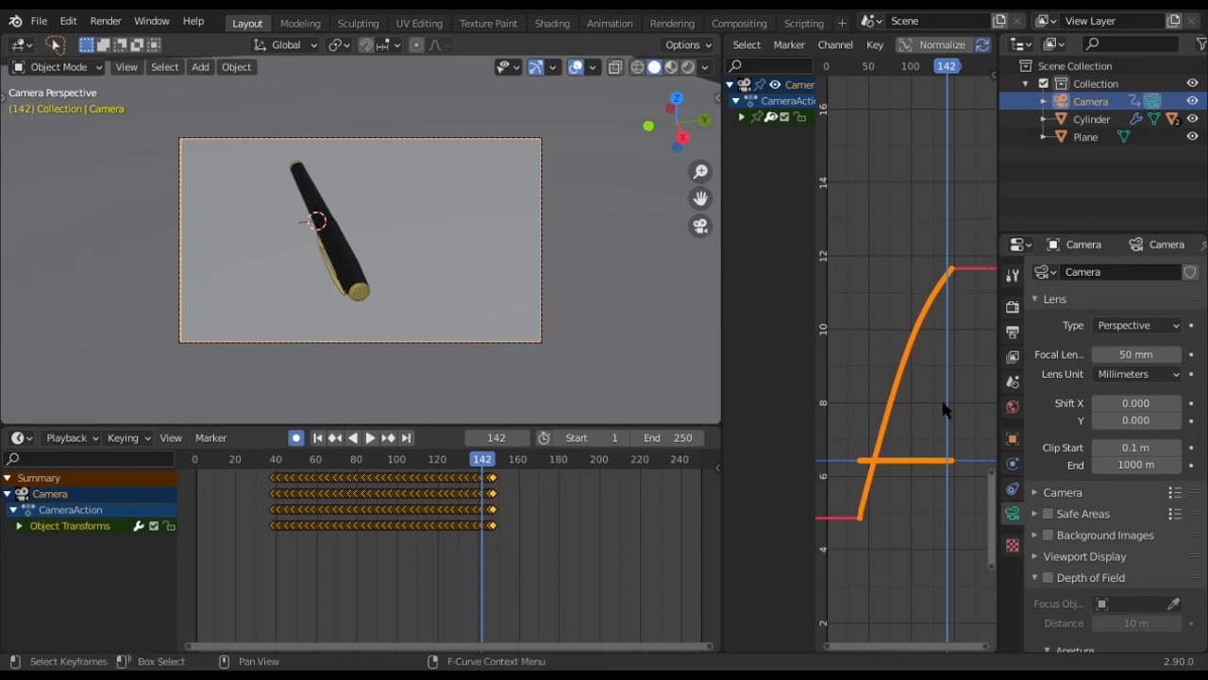
Play the camera animation from frame 32, then step through its opening frames to check how the recorded motion begins
click(260, 460)
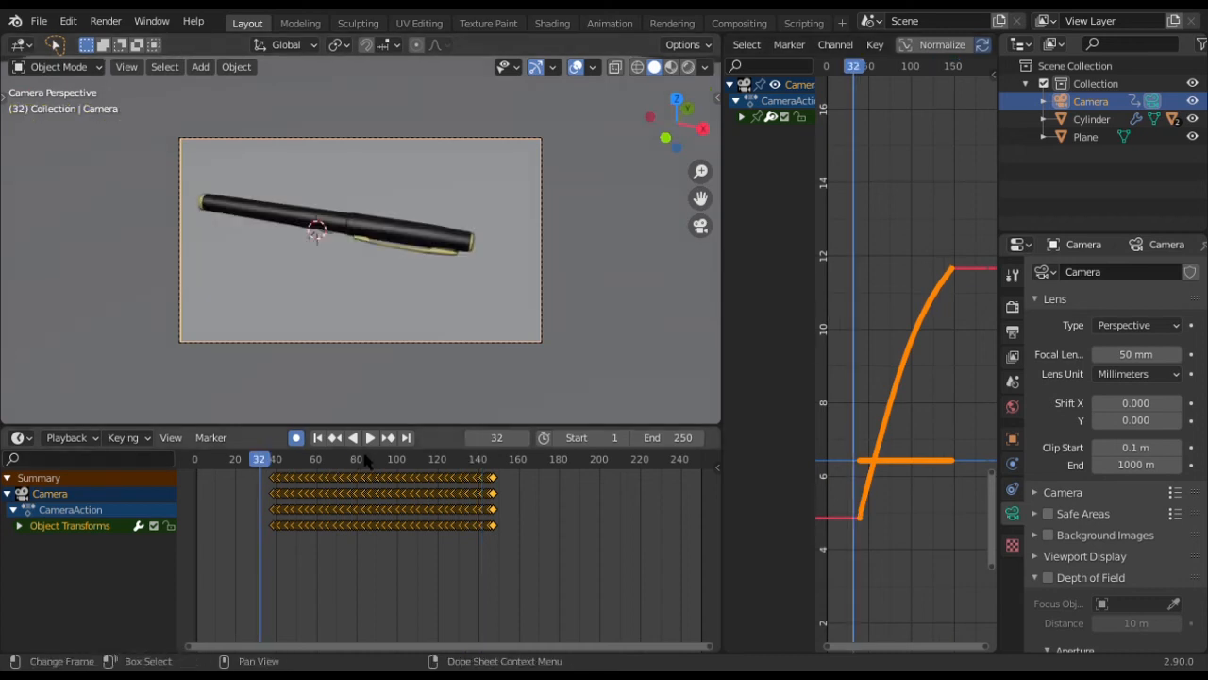
key(space)
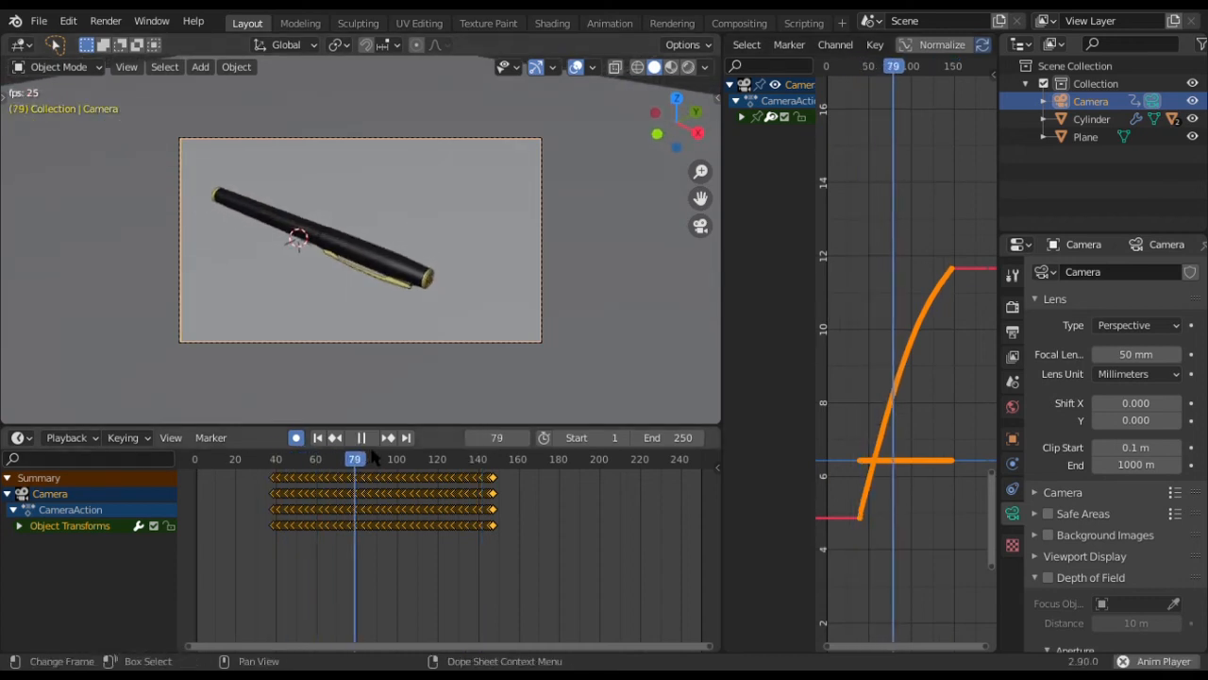
key(space)
drag(384, 461, 283, 444)
key(space)
key(Right)
key(Right)
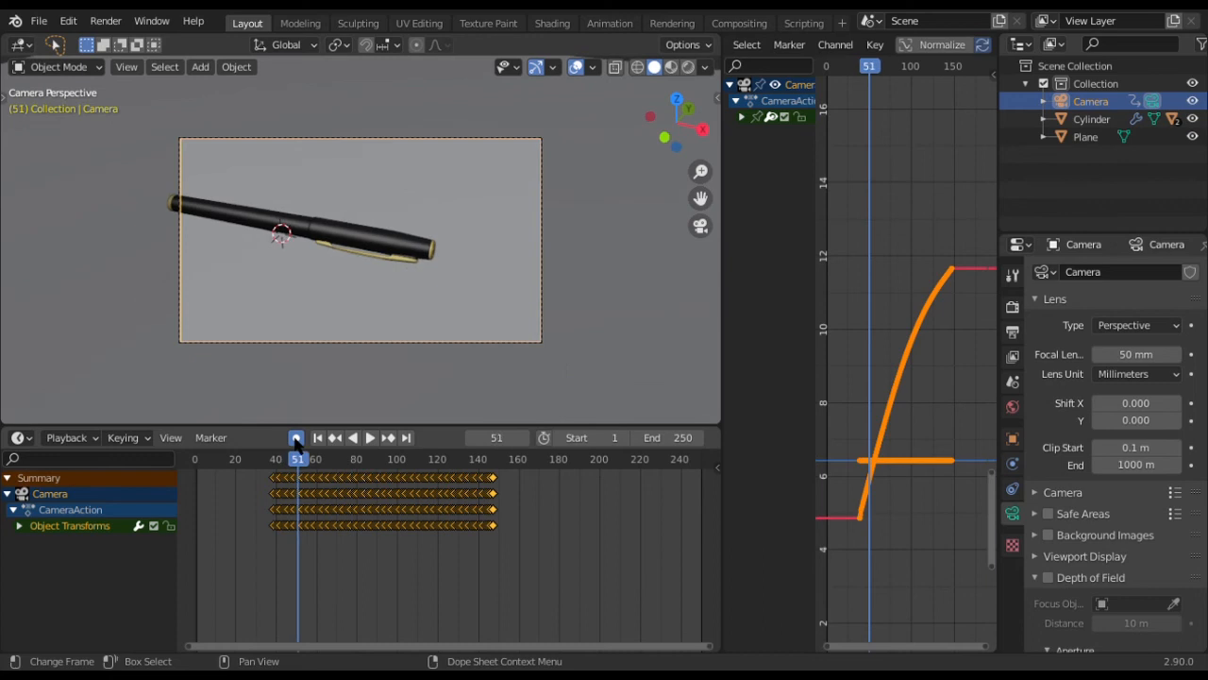
Delete the camera keyframes before about frame 48 and play back the trimmed beginning
drag(321, 493, 298, 472)
key(x)
click(293, 464)
key(space)
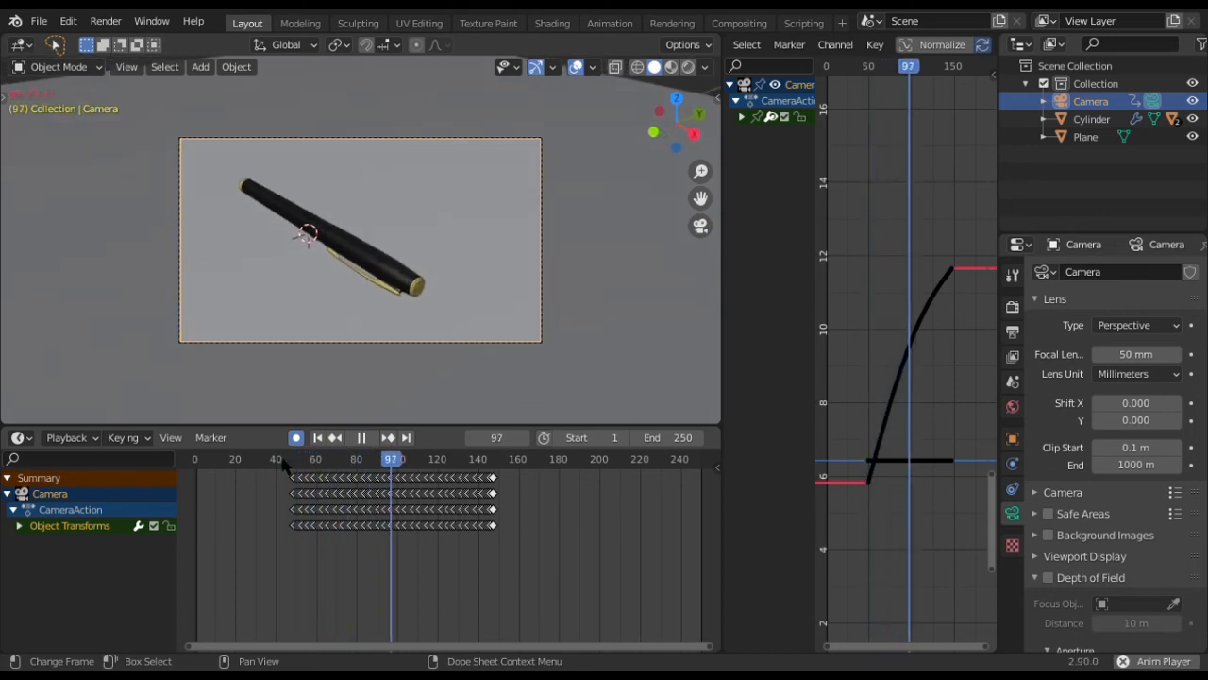
key(space)
Delete the camera keyframes after about frame 140 and play the trimmed animation through
drag(489, 462, 481, 475)
key(space)
drag(498, 466, 477, 470)
drag(517, 538, 482, 468)
key(x)
click(519, 462)
drag(294, 465, 295, 466)
key(space)
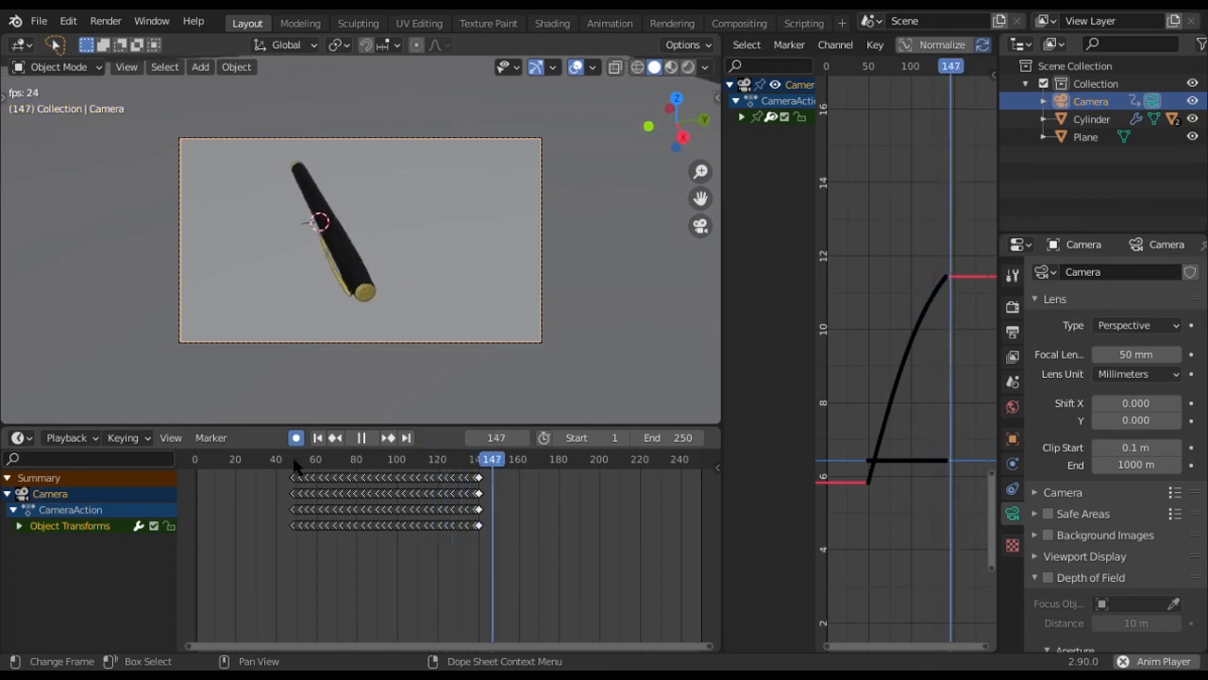
key(space)
Select all remaining camera keyframes, smooth their F-curves further, and replay the camera motion
key(a)
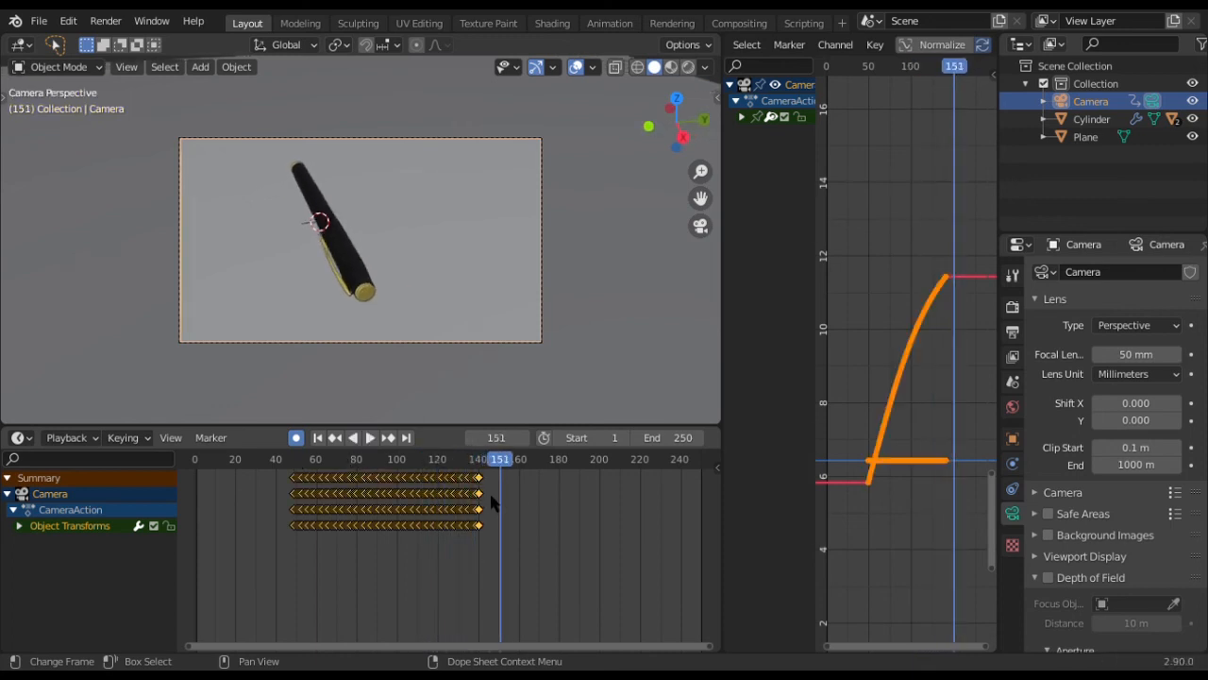
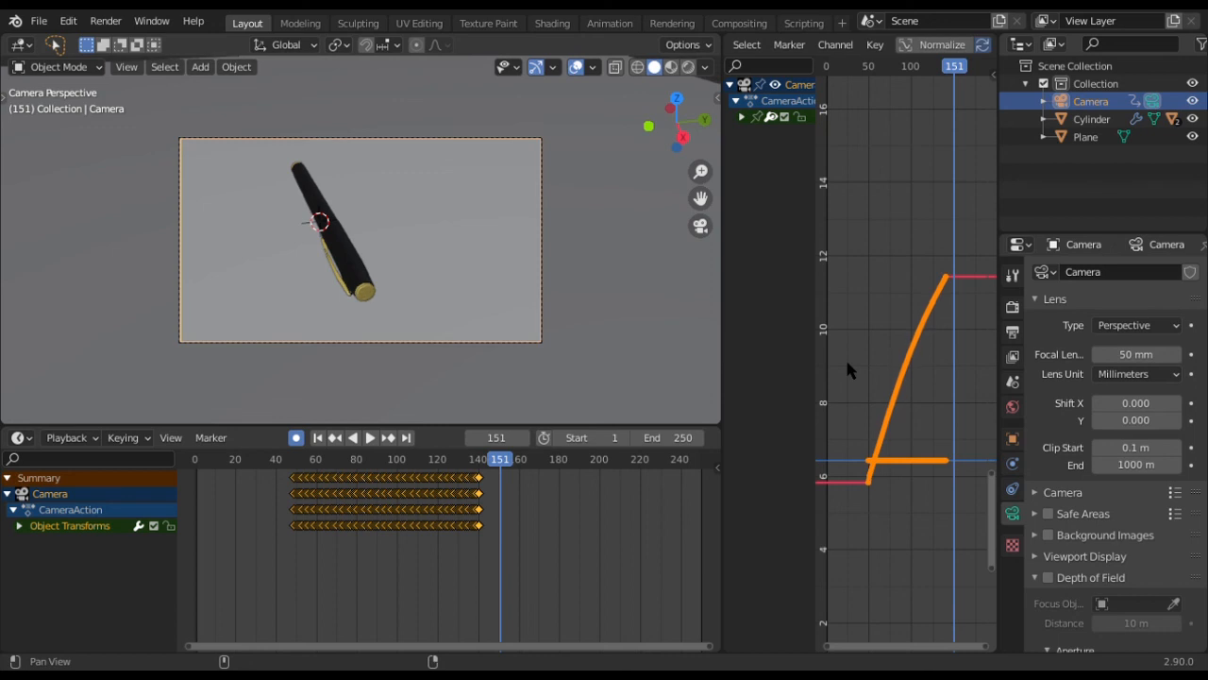
key(space)
click(282, 460)
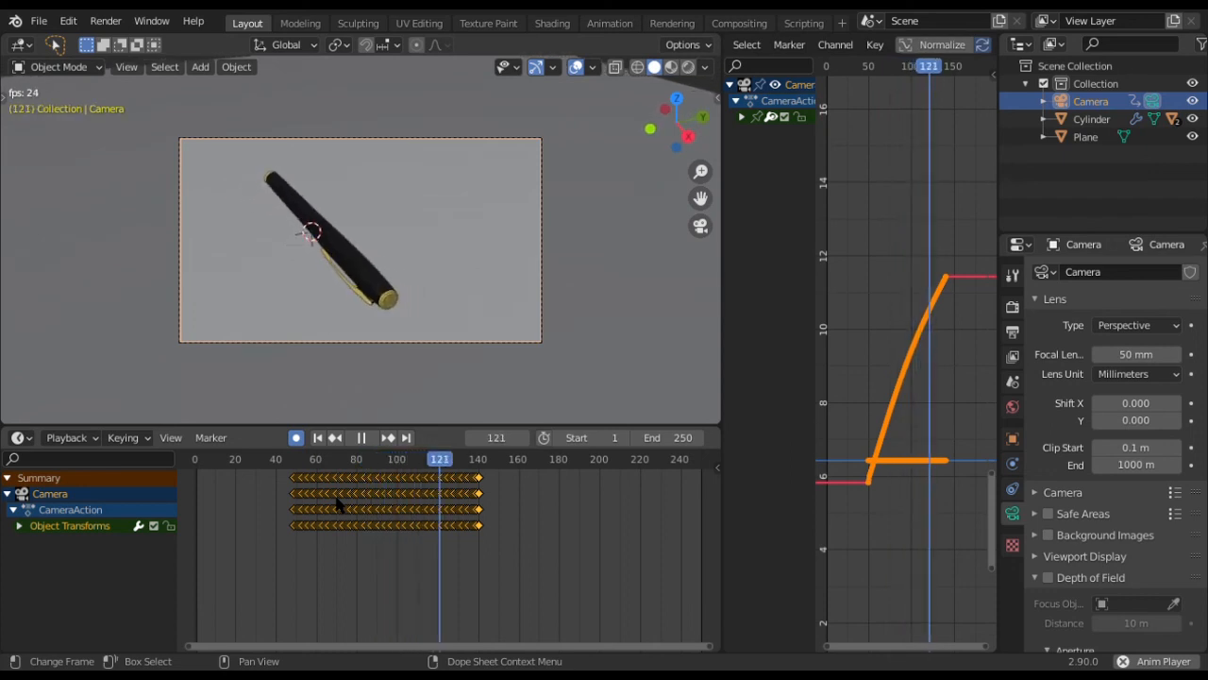
key(space)
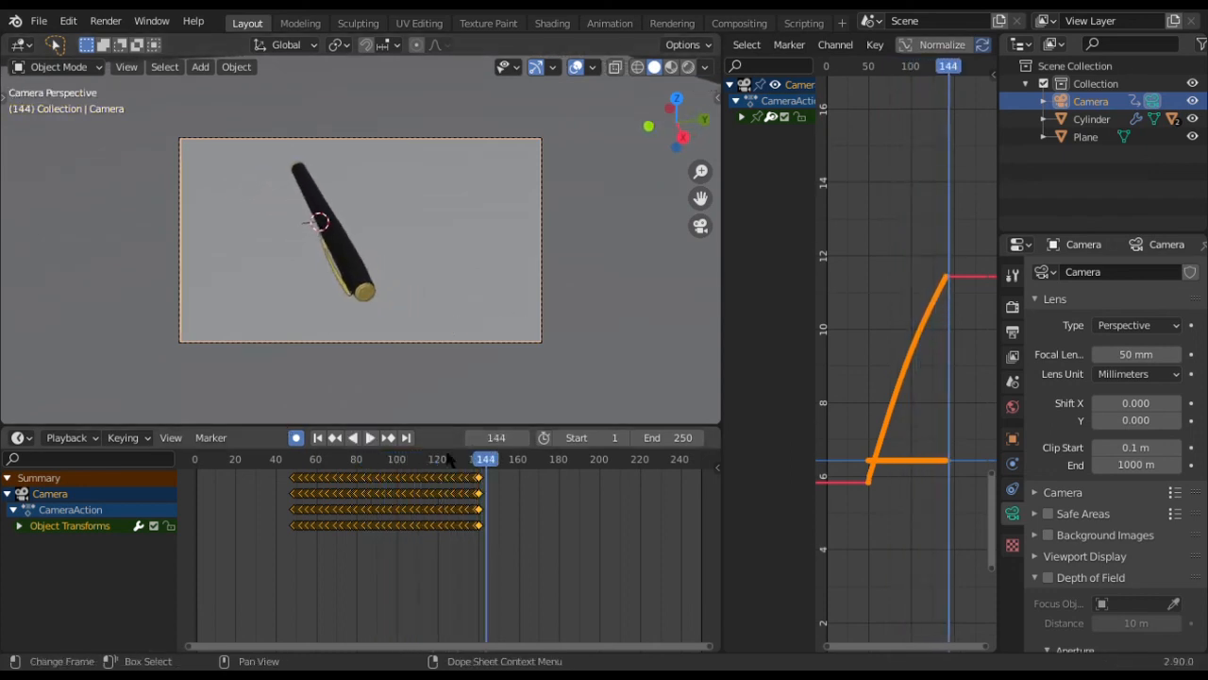
Go to frame 78 and switch the 3D viewport to Rendered shading
click(376, 458)
drag(375, 458, 351, 457)
key(z)
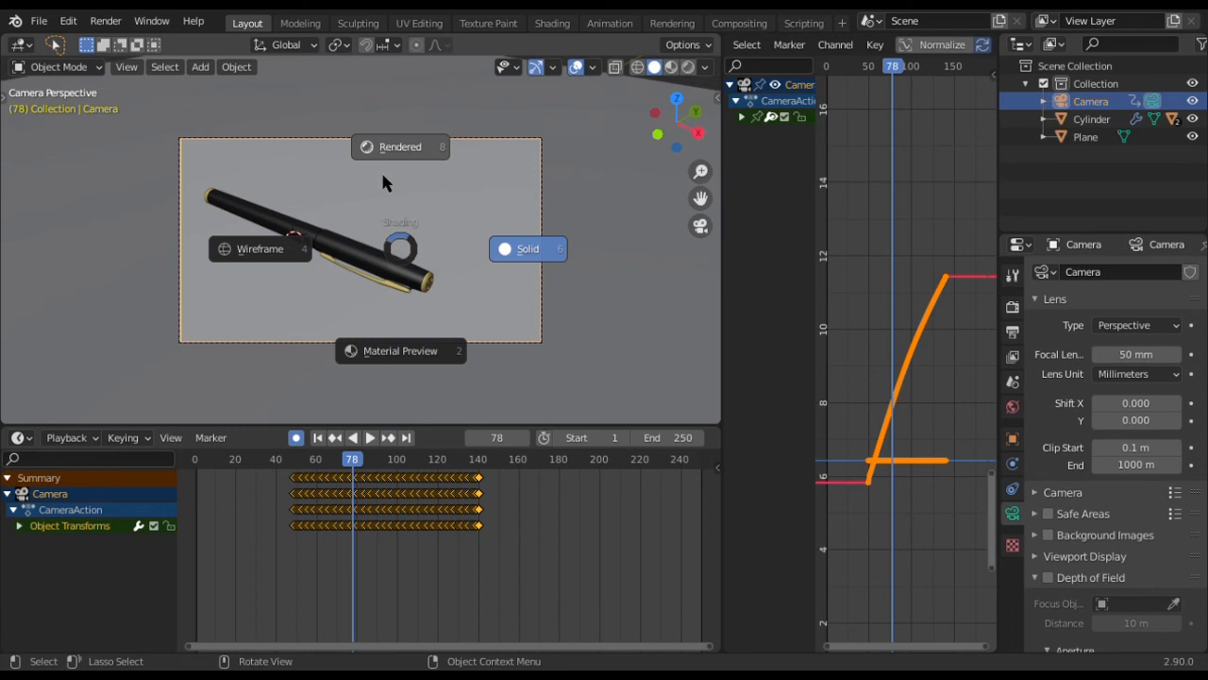
click(393, 184)
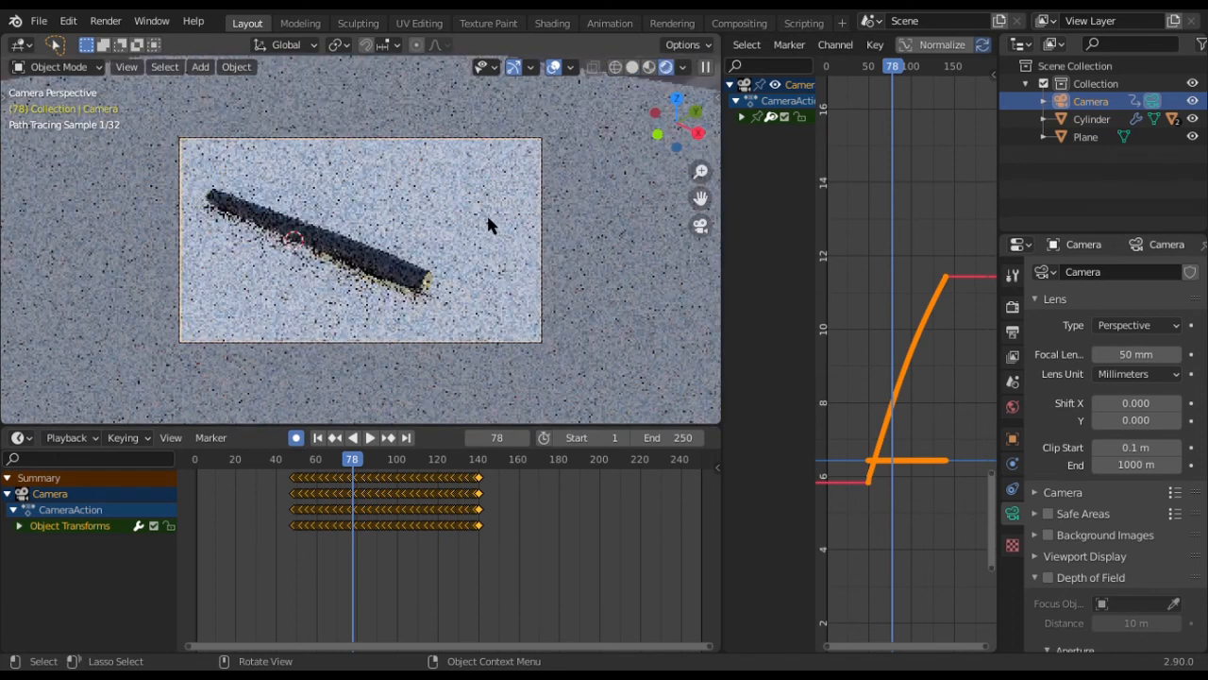
Select the ground plane, change the Graph Editor back to the Shader Editor, and give the plane a new material
click(479, 232)
scroll(850, 179, down, 2)
scroll(761, 48, up, 3)
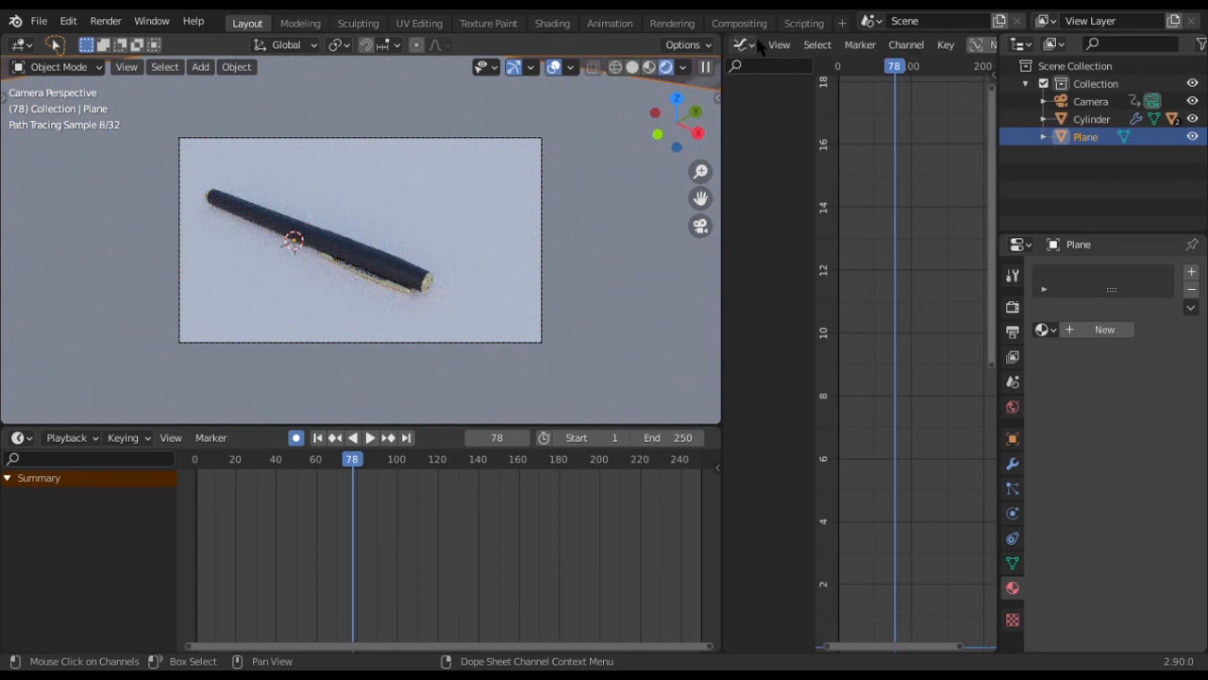
click(742, 44)
click(229, 207)
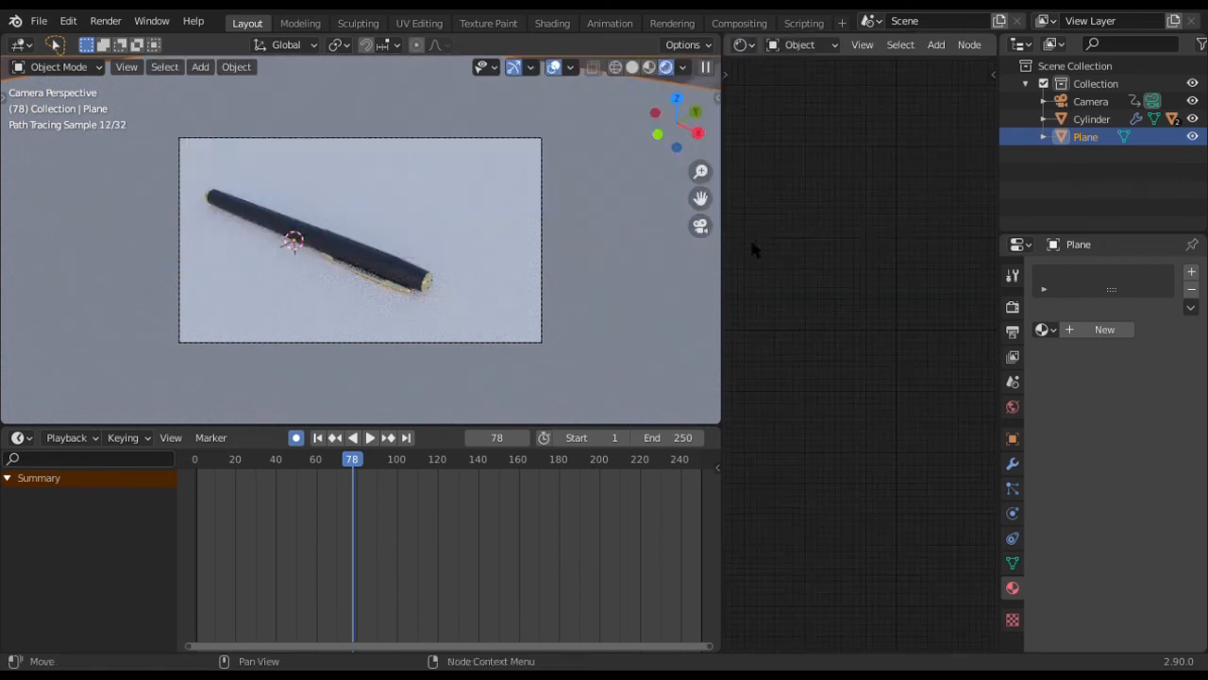
click(1104, 330)
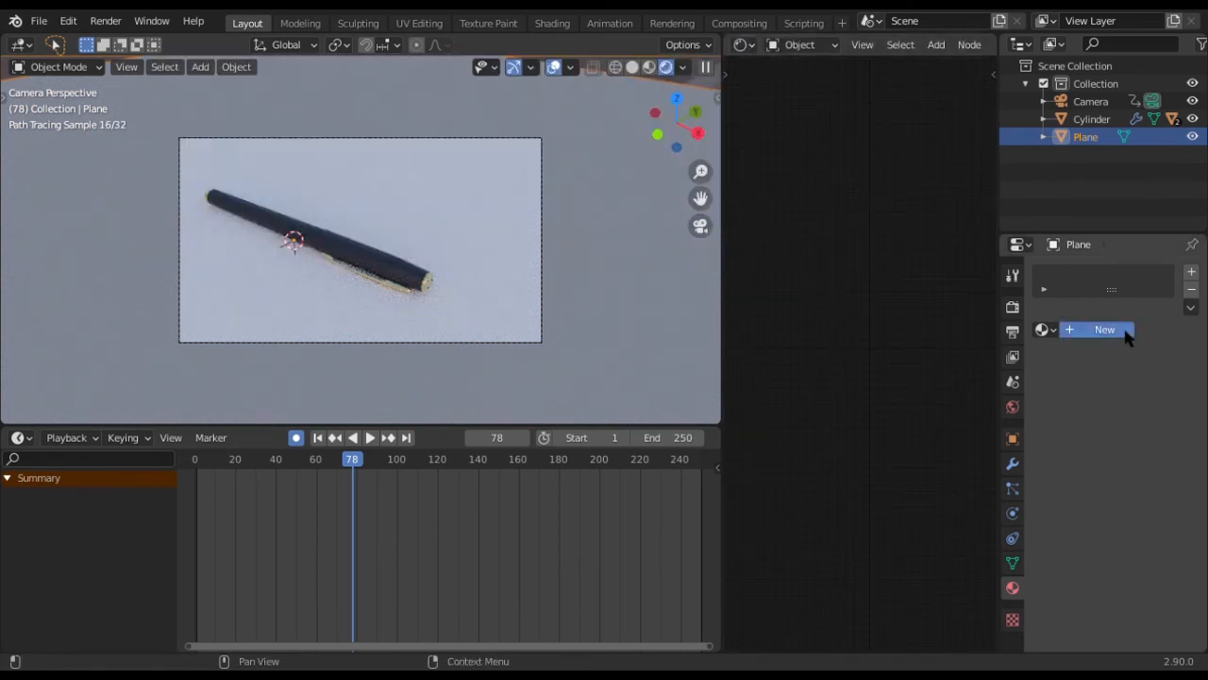
Set the Base Color of the plane's Principled BSDF to black
scroll(968, 369, up, 6)
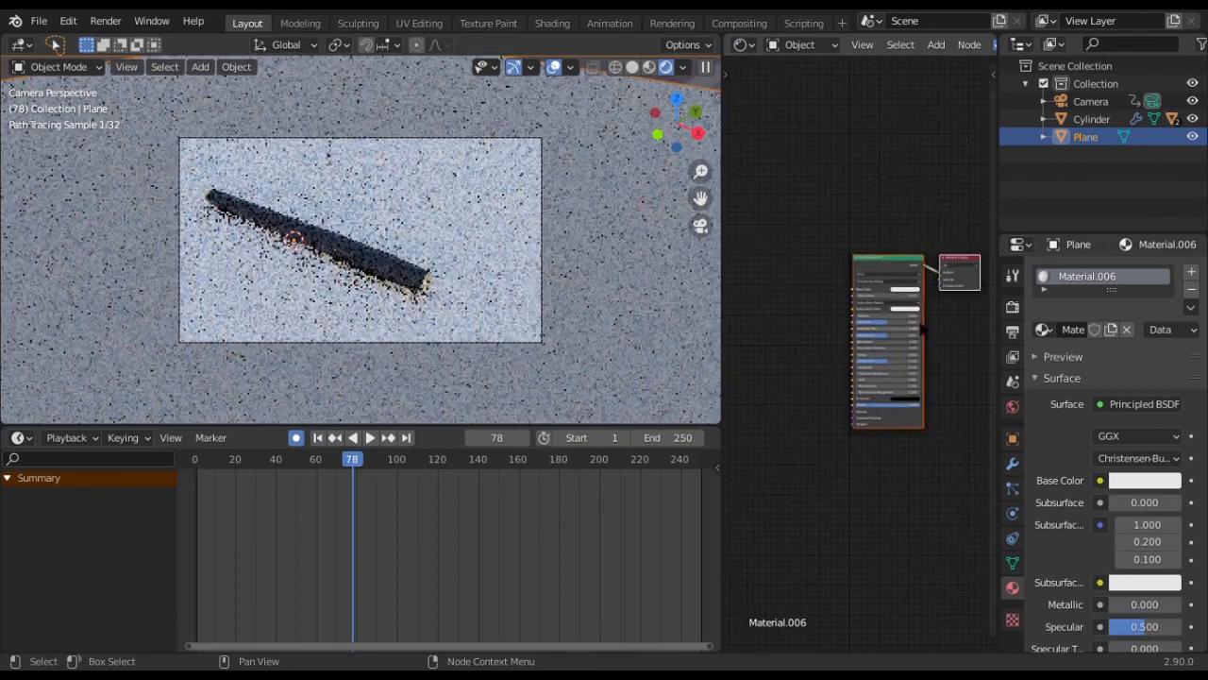
middle_drag(881, 321, 863, 330)
click(929, 261)
drag(972, 140, 973, 193)
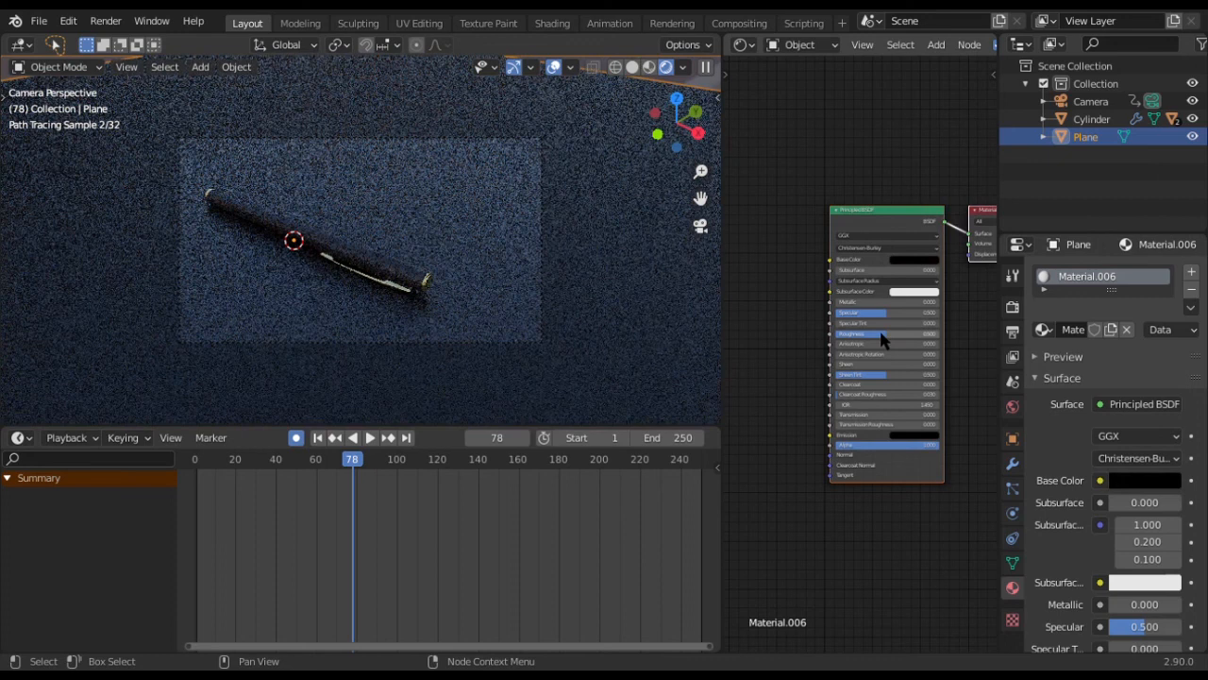
Set the plane material's Roughness to 0.150 and save the file
mouse_move(866, 333)
mouse_down()
mouse_move(840, 333)
mouse_move(854, 333)
mouse_up()
scroll(930, 359, up, 6)
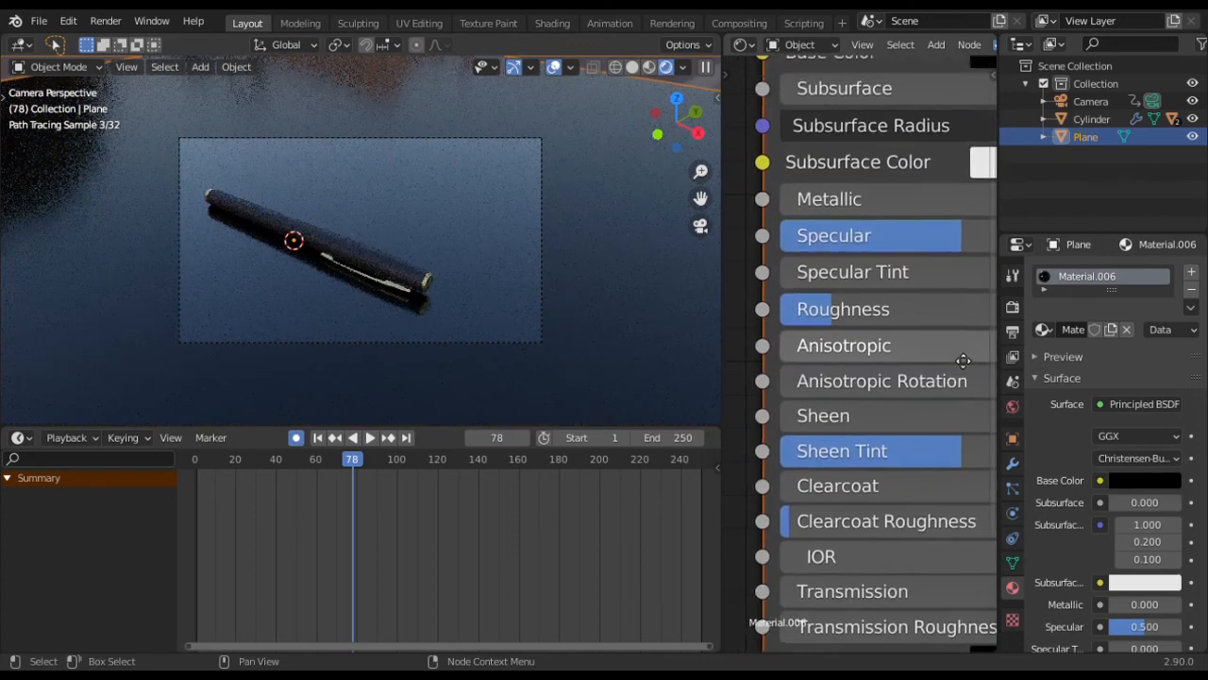
scroll(904, 354, down, 5)
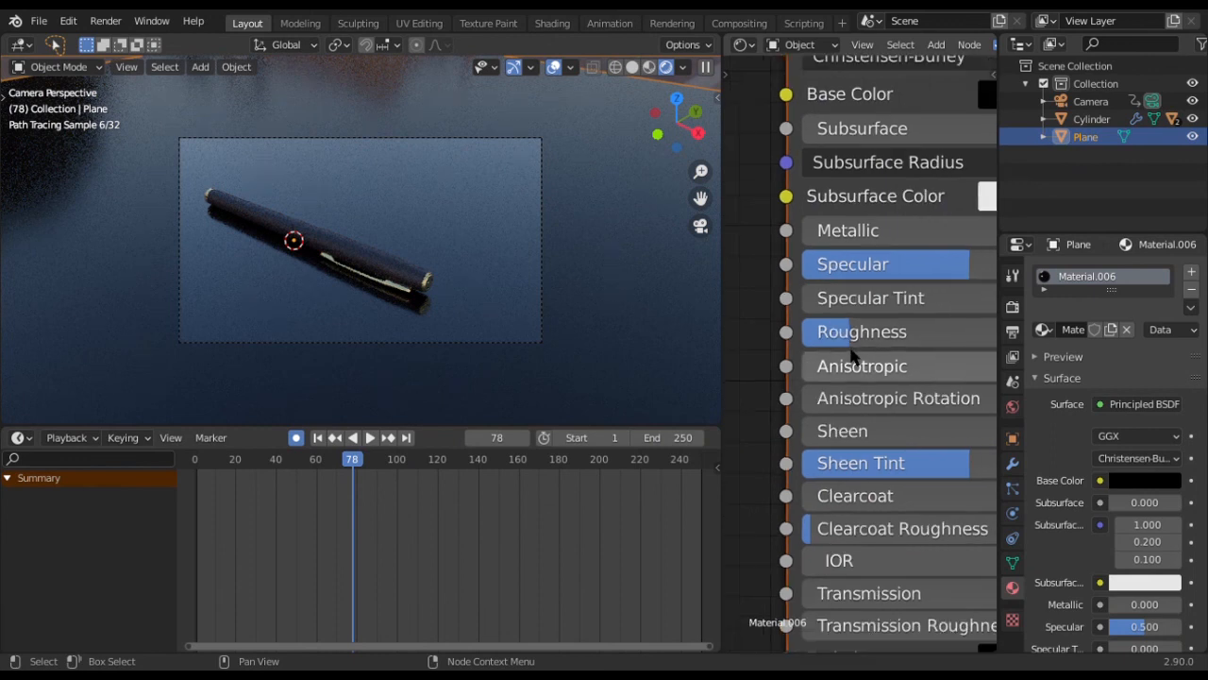
middle_drag(954, 356, 922, 353)
click(939, 343)
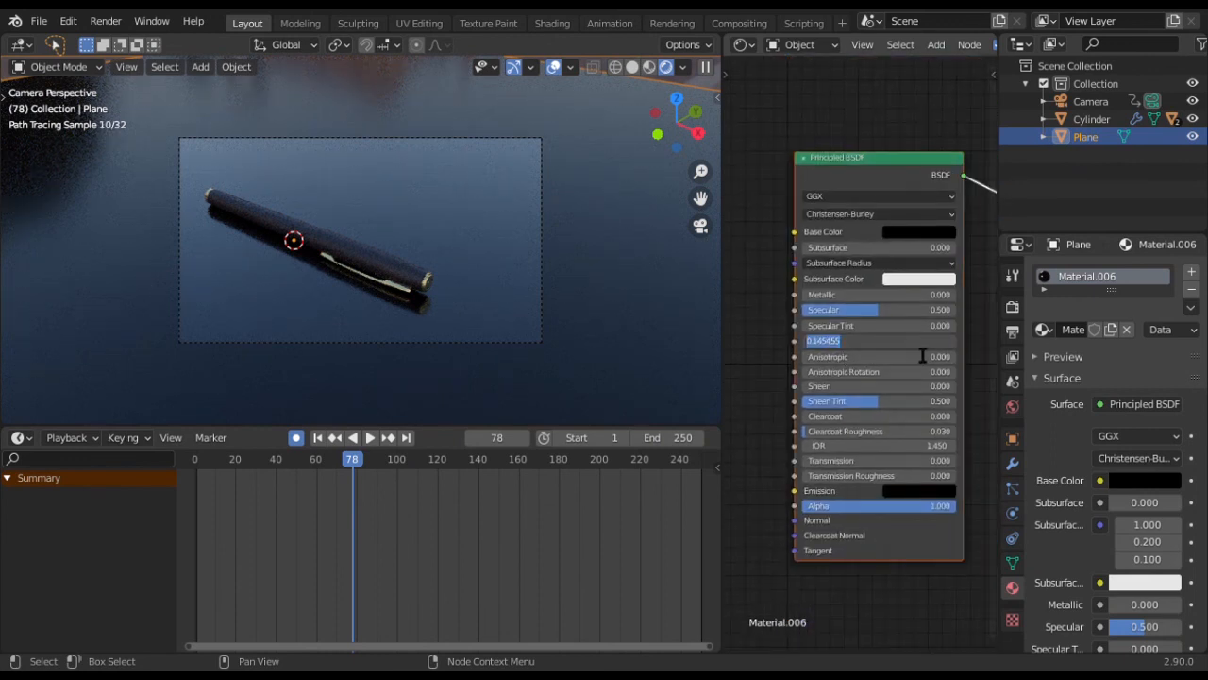
key(BackSpace)
text(.150)
key(Return)
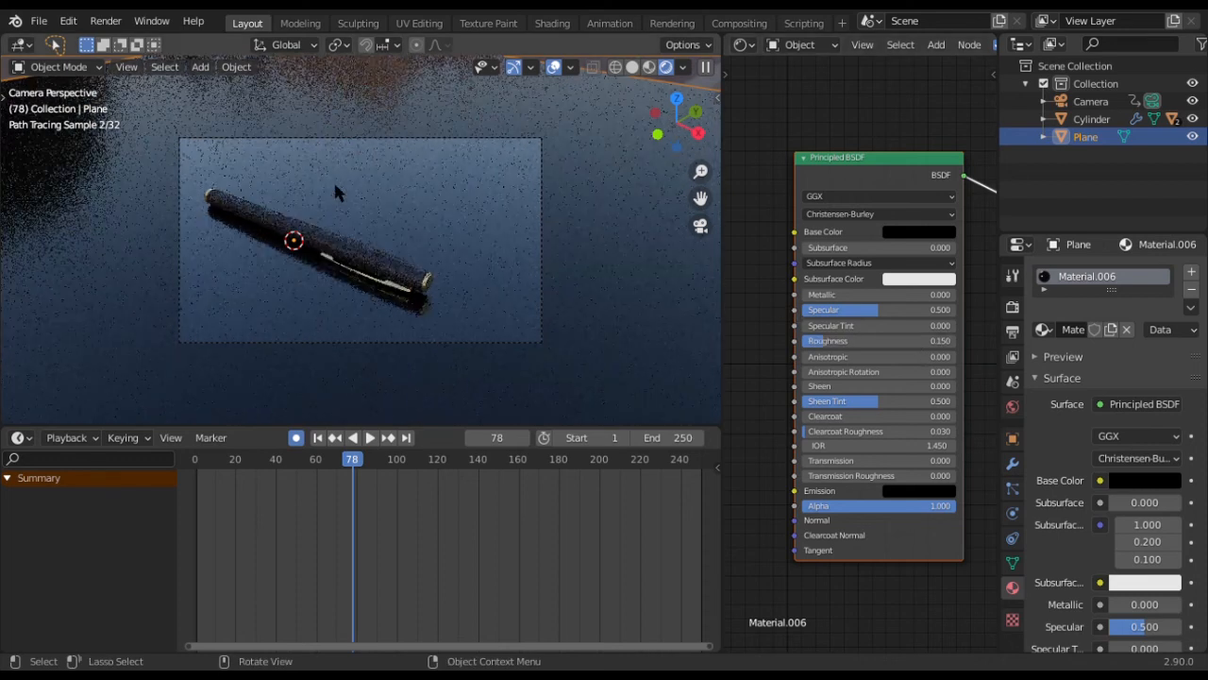
key(ctrl+s)
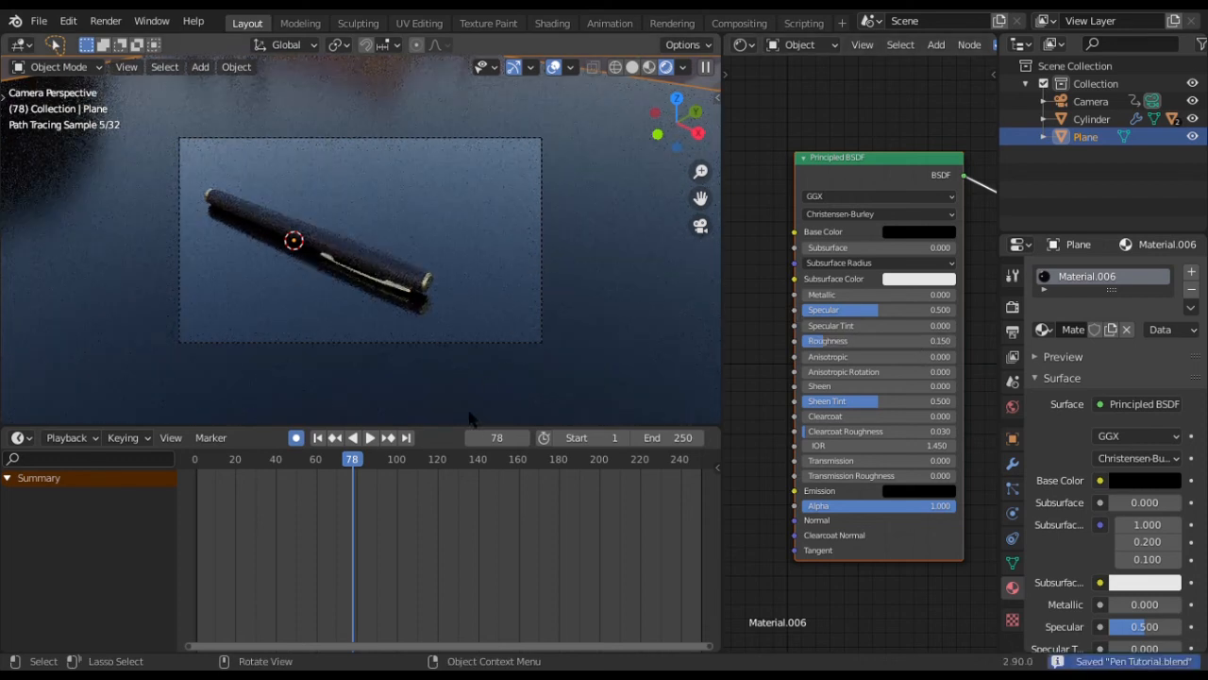